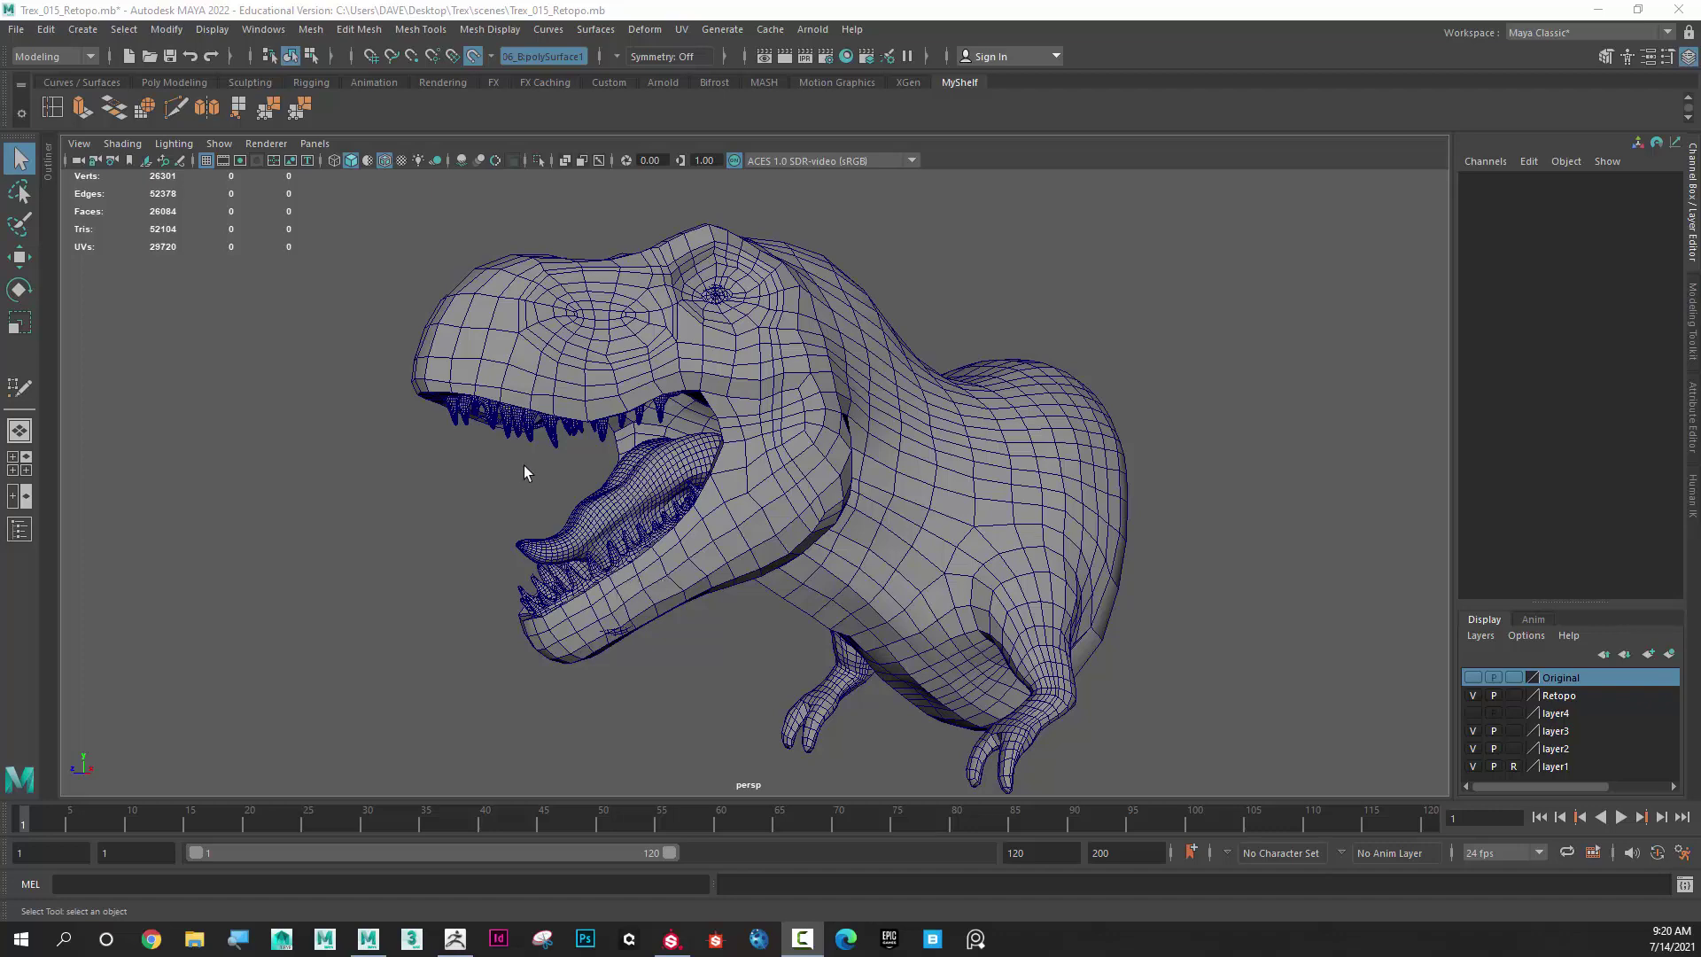
Switch from Maya to ZBrush and inspect the detailed T-rex sculpt from several angles
alt+drag(519, 466, 535, 470)
mouse_move(456, 938)
click(463, 814)
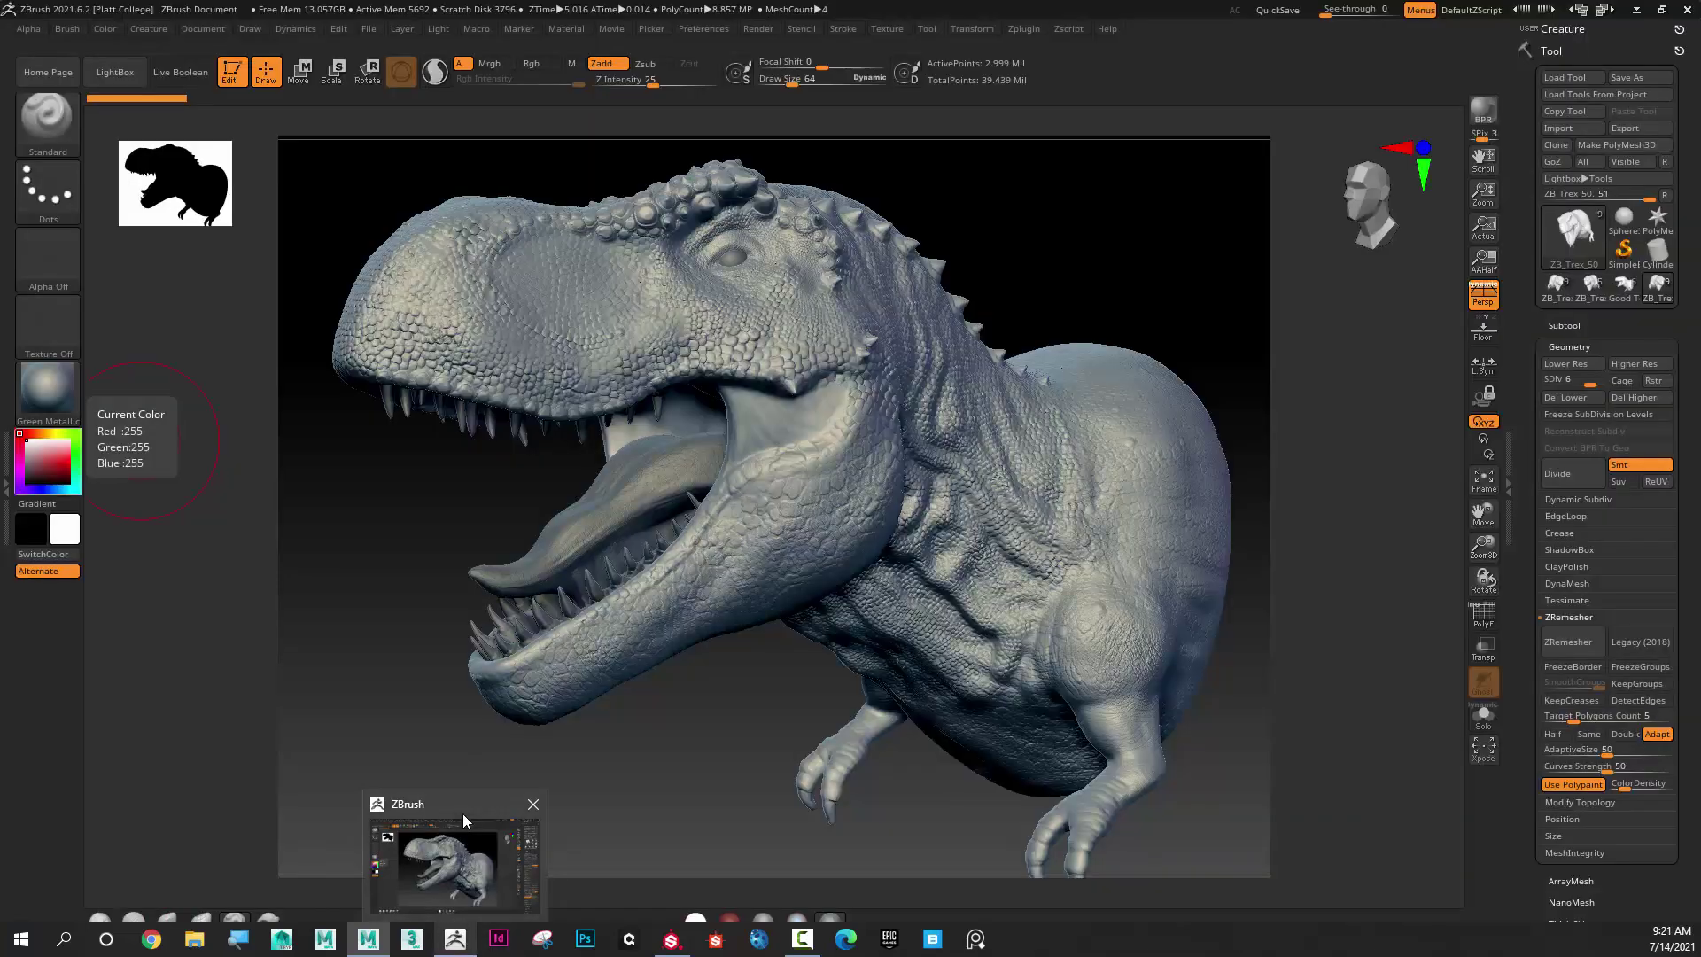
mouse_move(425, 608)
alt+mouse_down()
mouse_move(407, 596)
mouse_move(420, 615)
alt+mouse_up()
drag(463, 486, 447, 549)
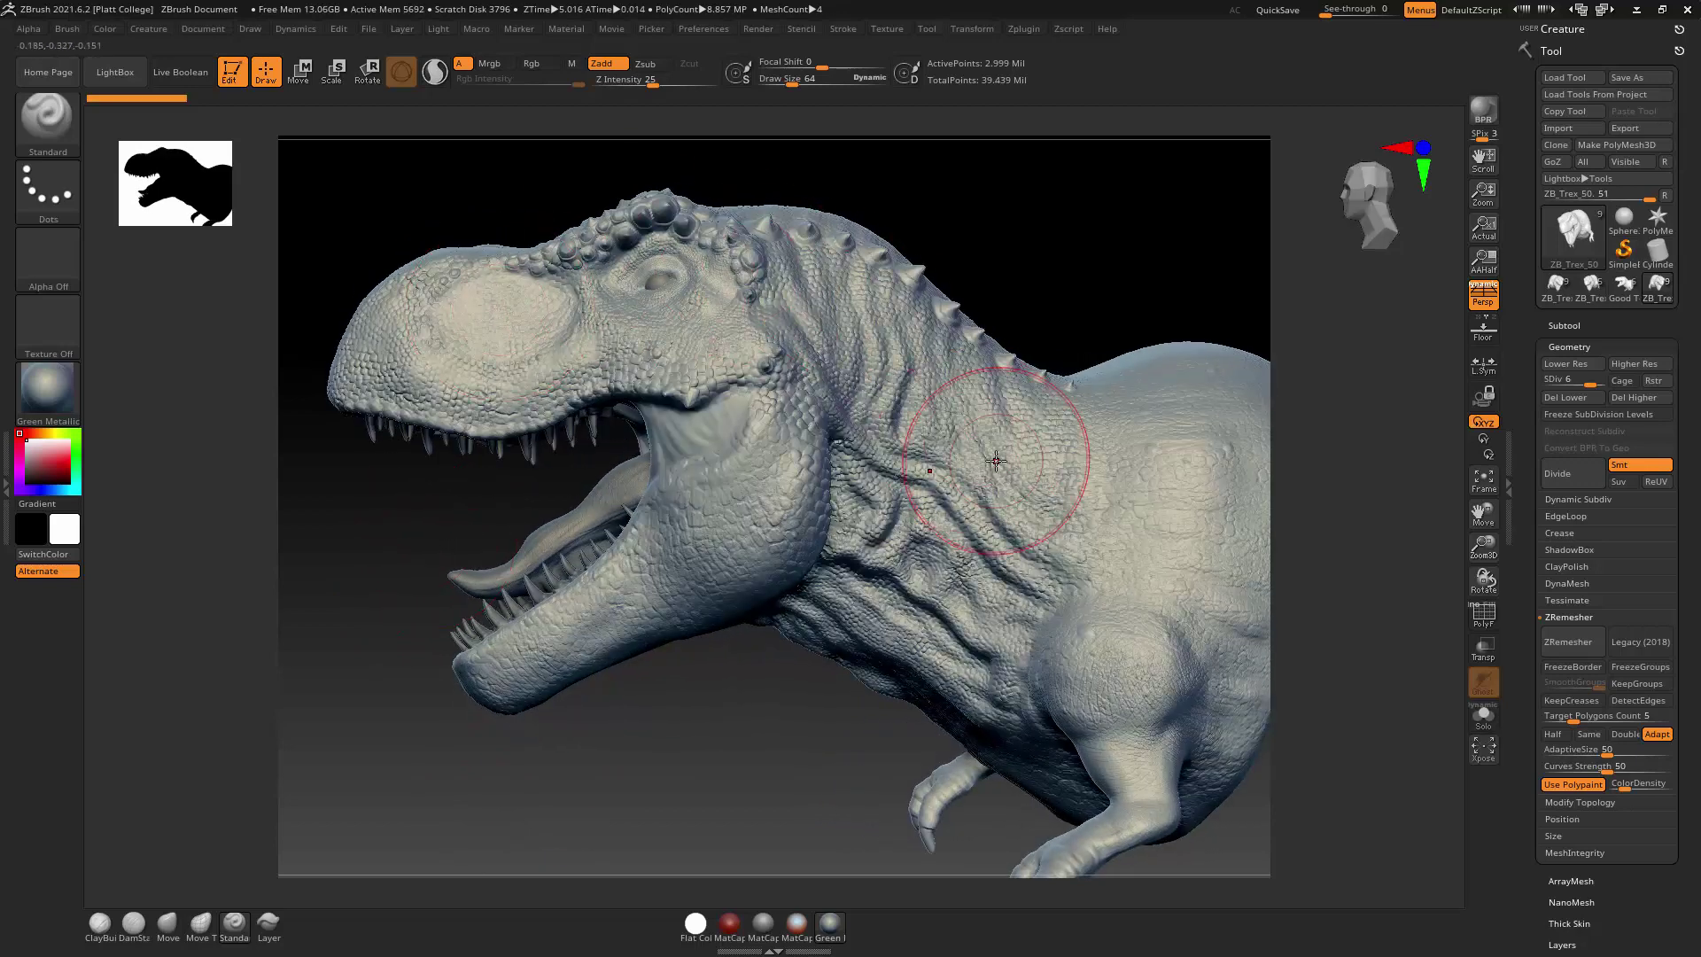
drag(676, 730, 1150, 285)
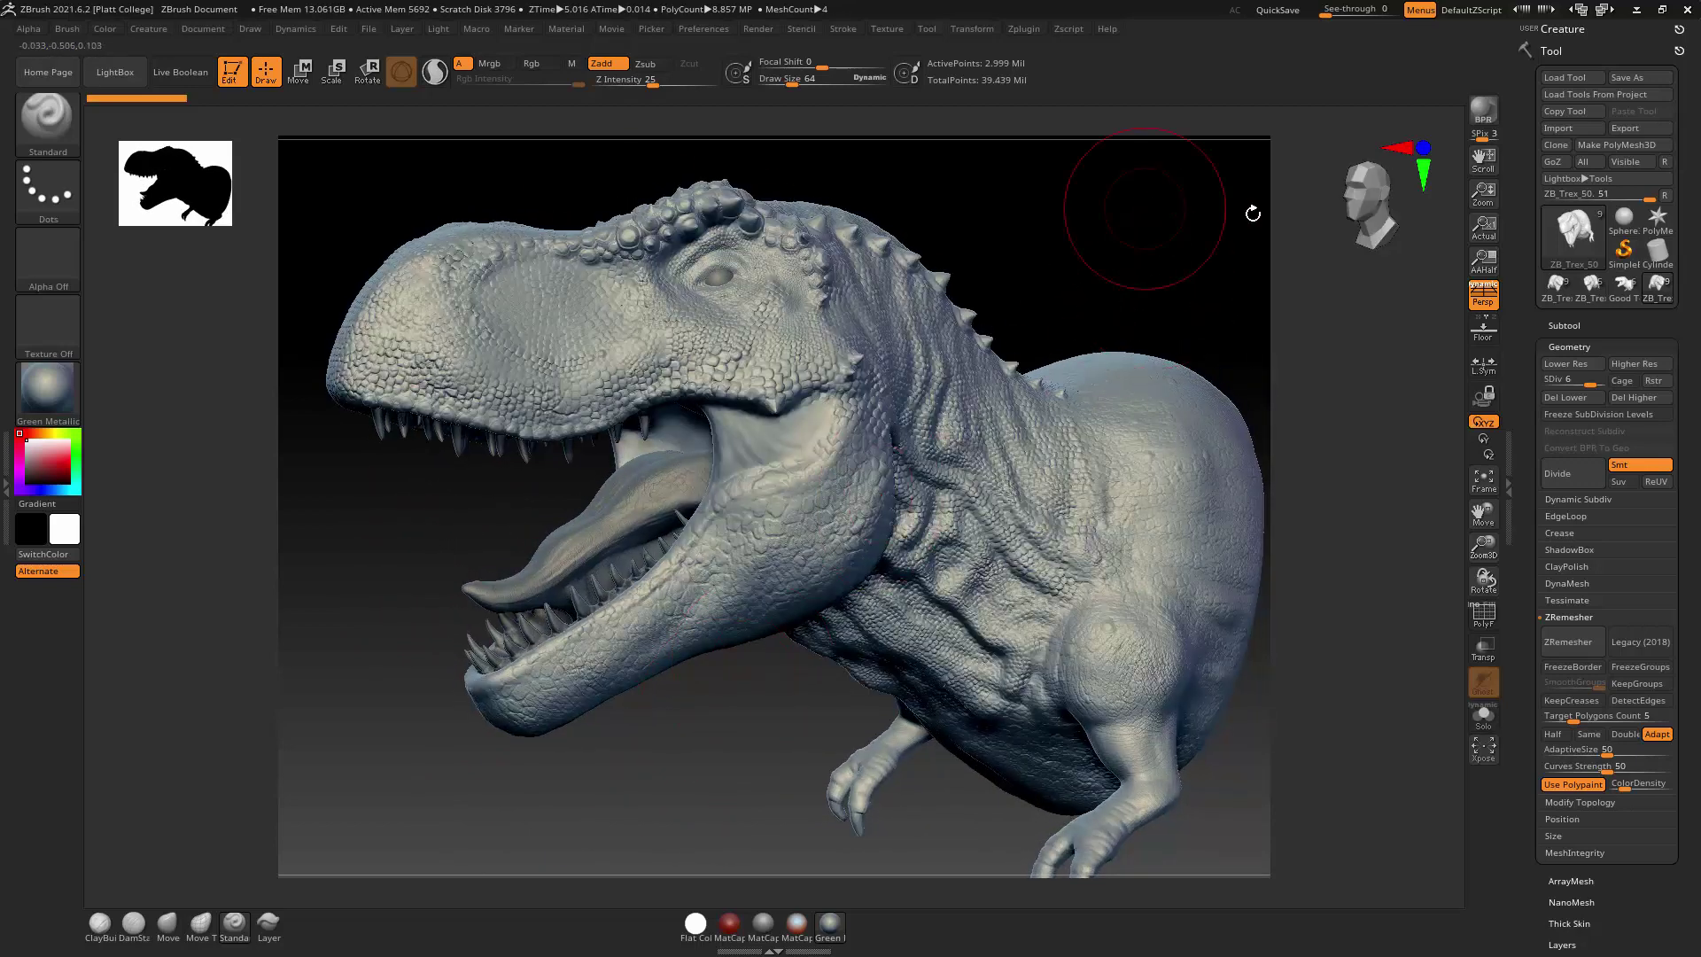
Show the subtool list and examine the ZB_Trex_50 subtool's surface detail from different angles
mouse_move(1565, 300)
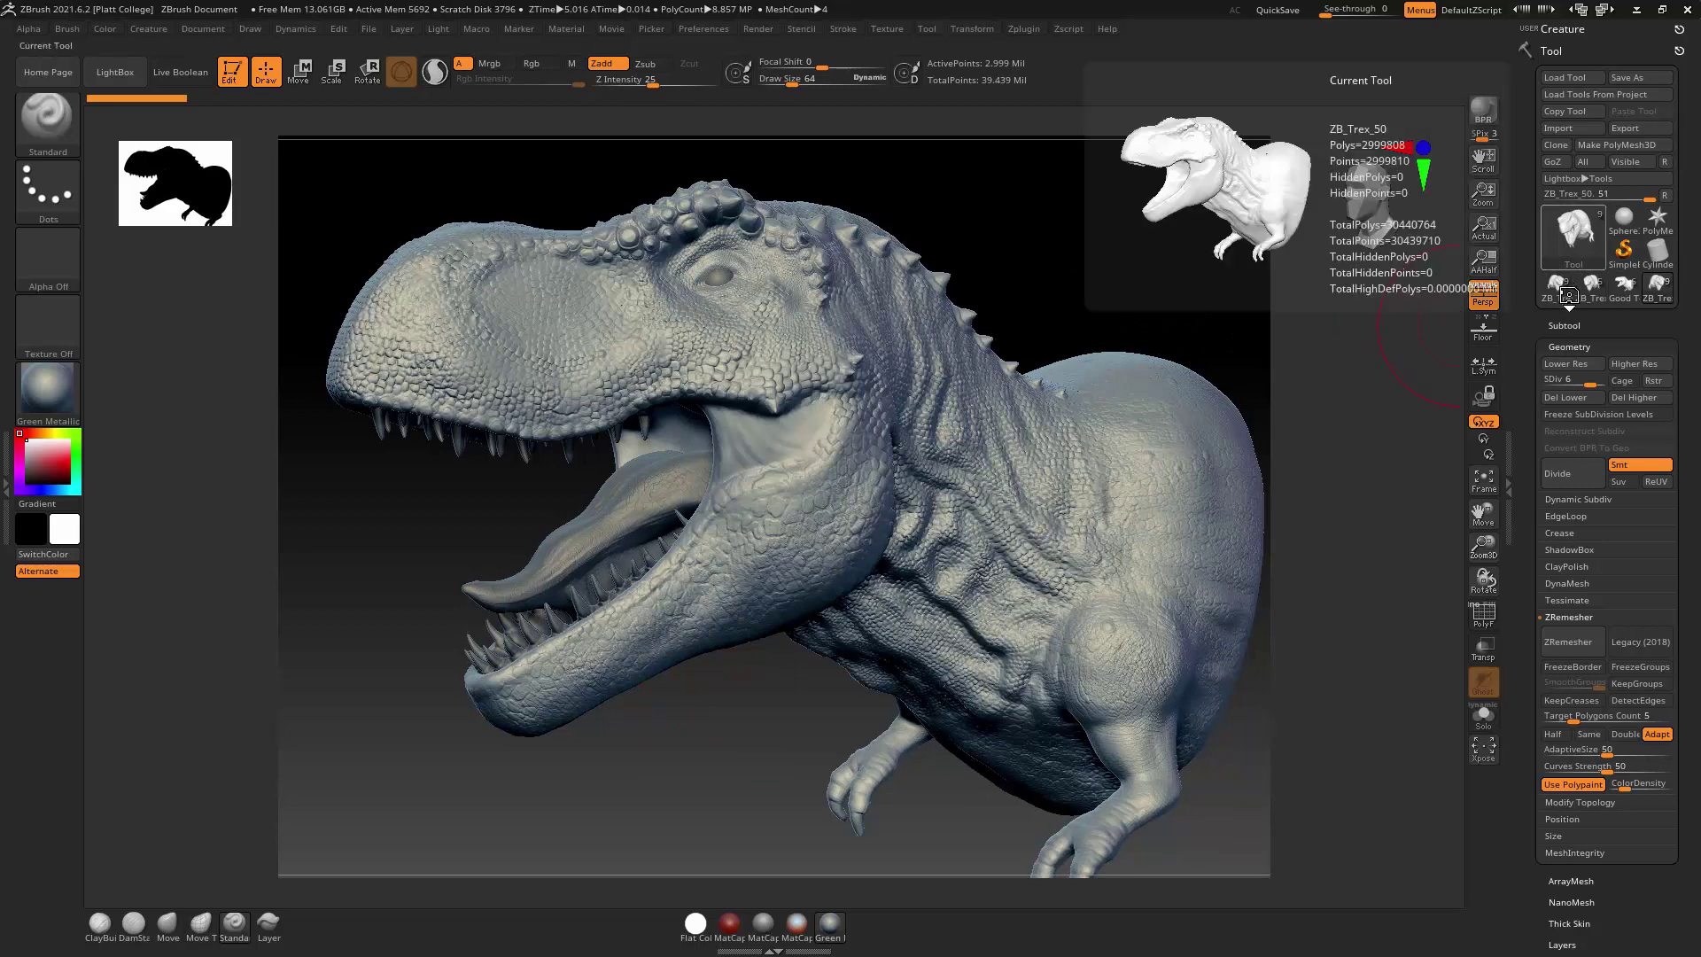
click(1564, 325)
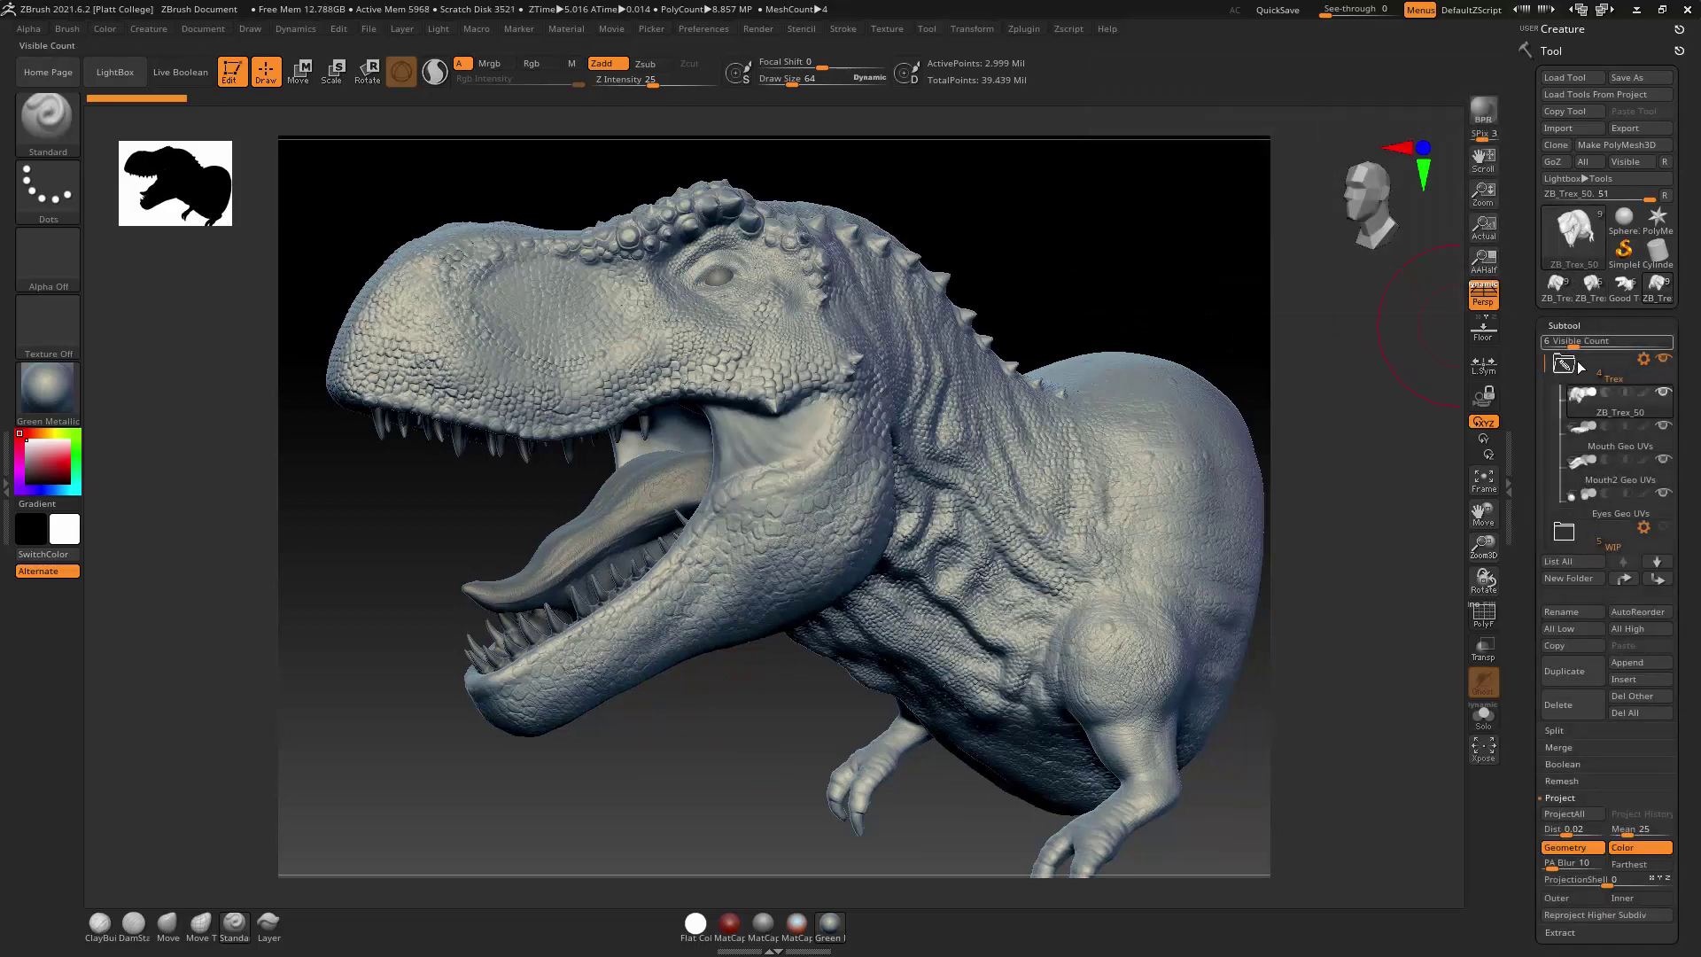
mouse_move(1597, 401)
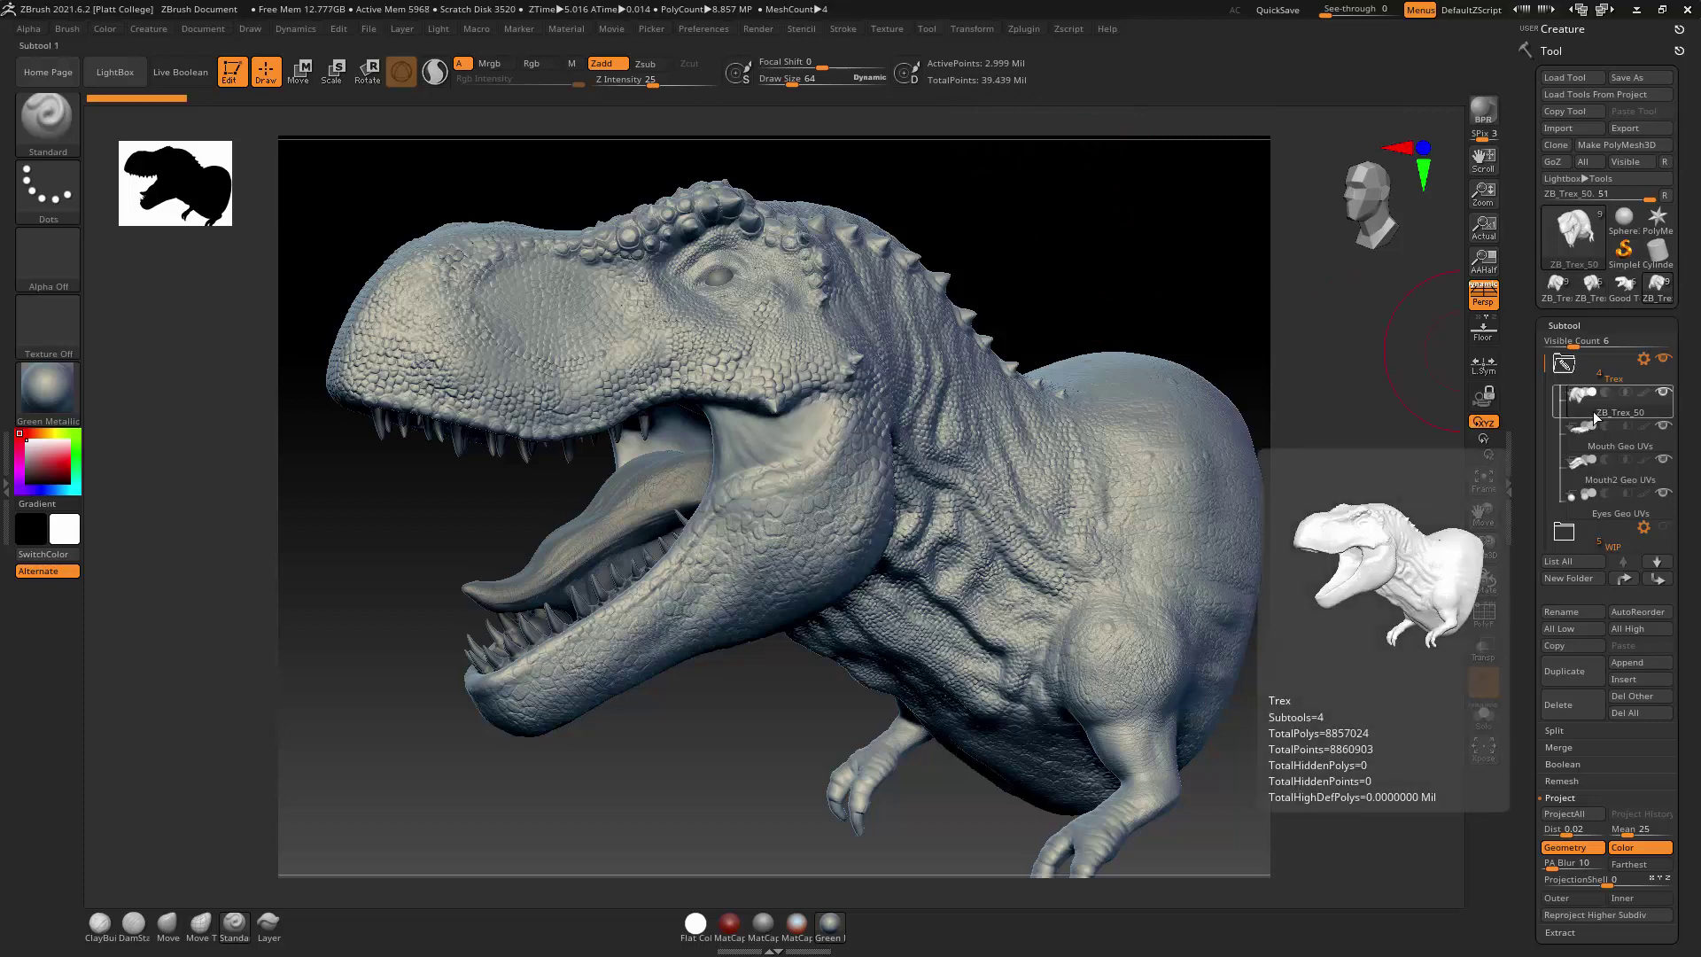
mouse_move(1086, 236)
mouse_down()
mouse_move(1097, 246)
mouse_move(607, 304)
mouse_up()
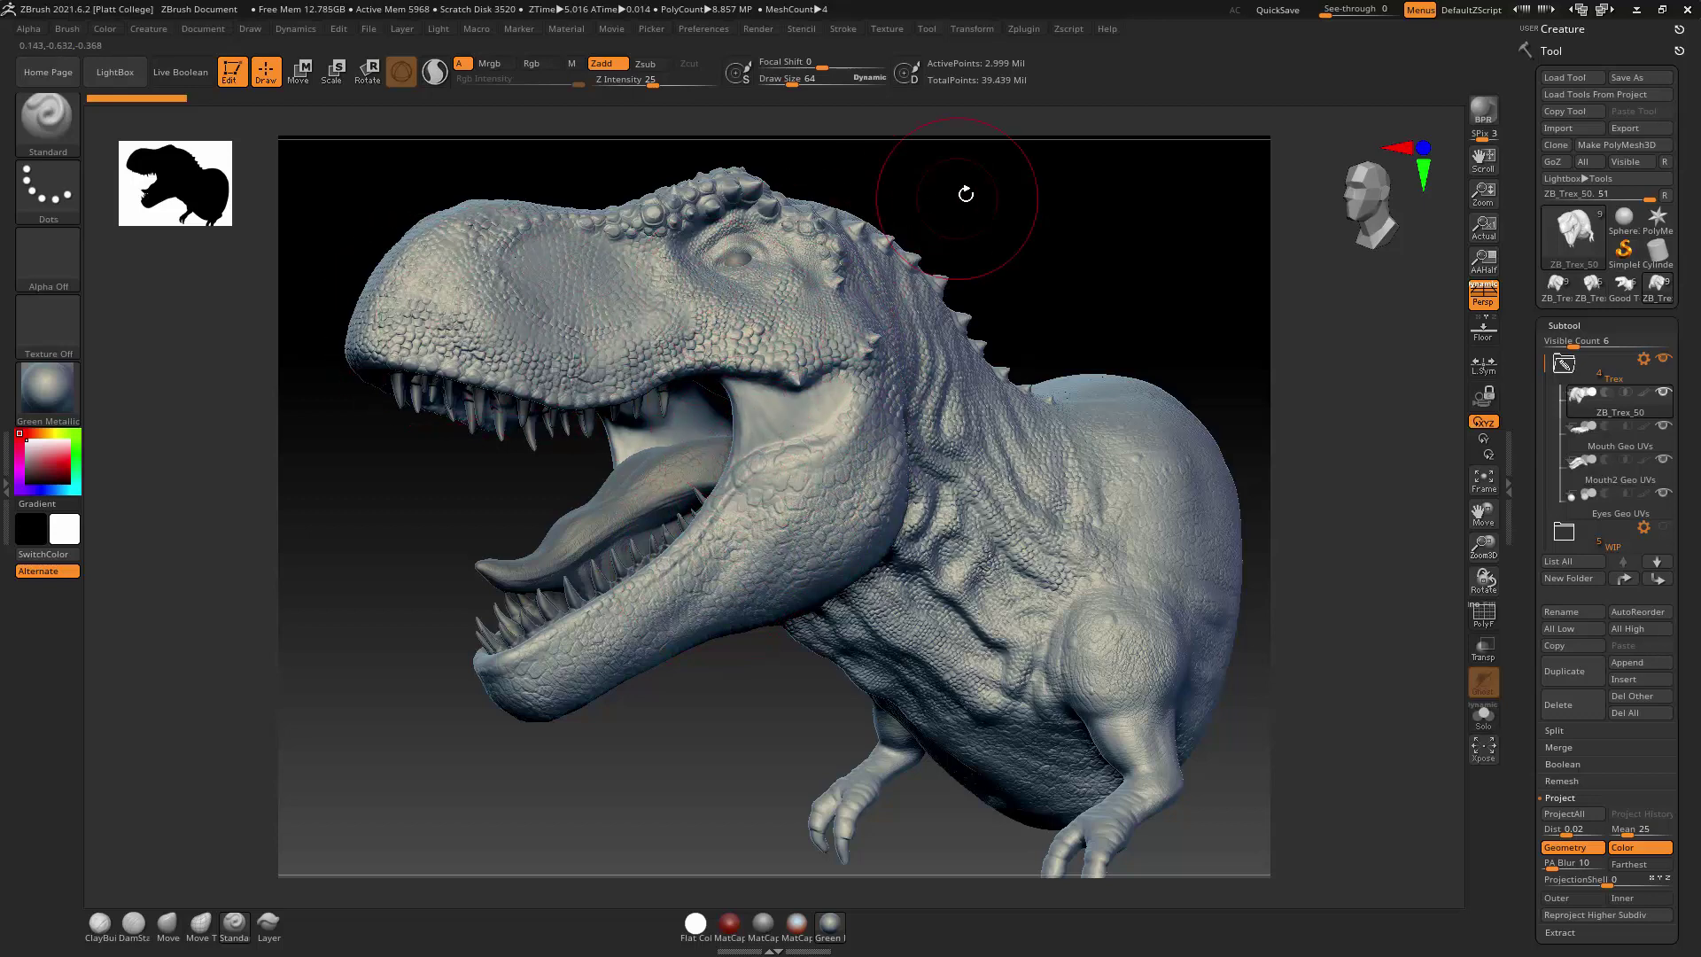
drag(969, 194, 980, 220)
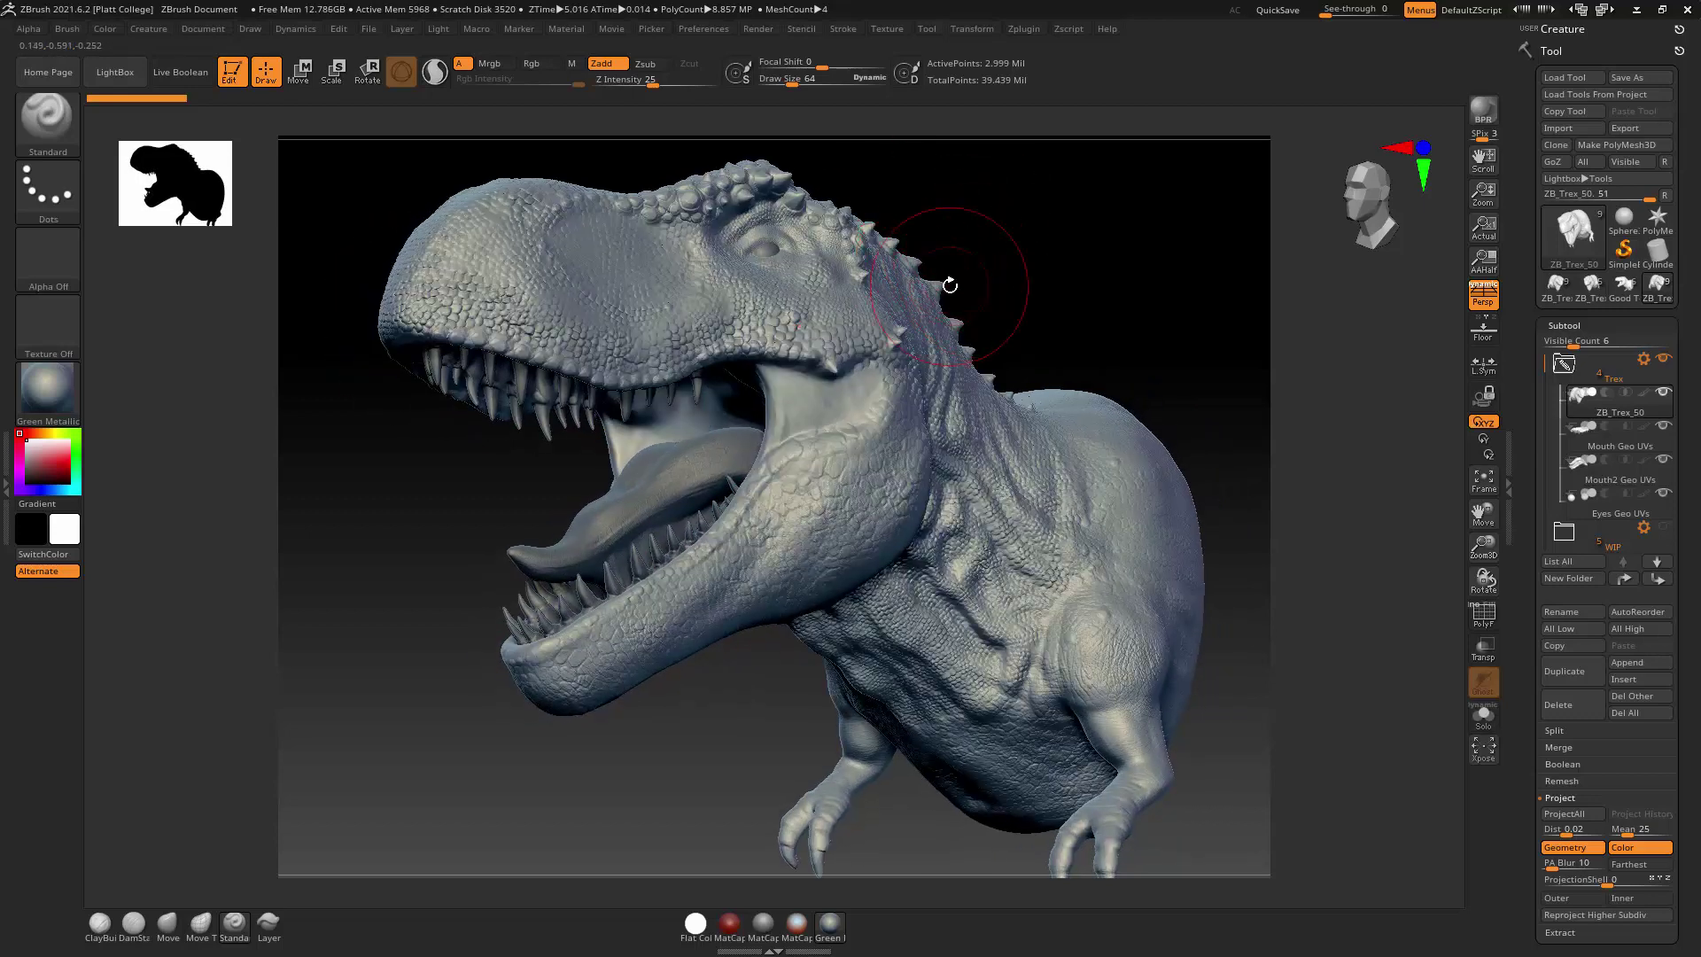
drag(949, 290, 987, 284)
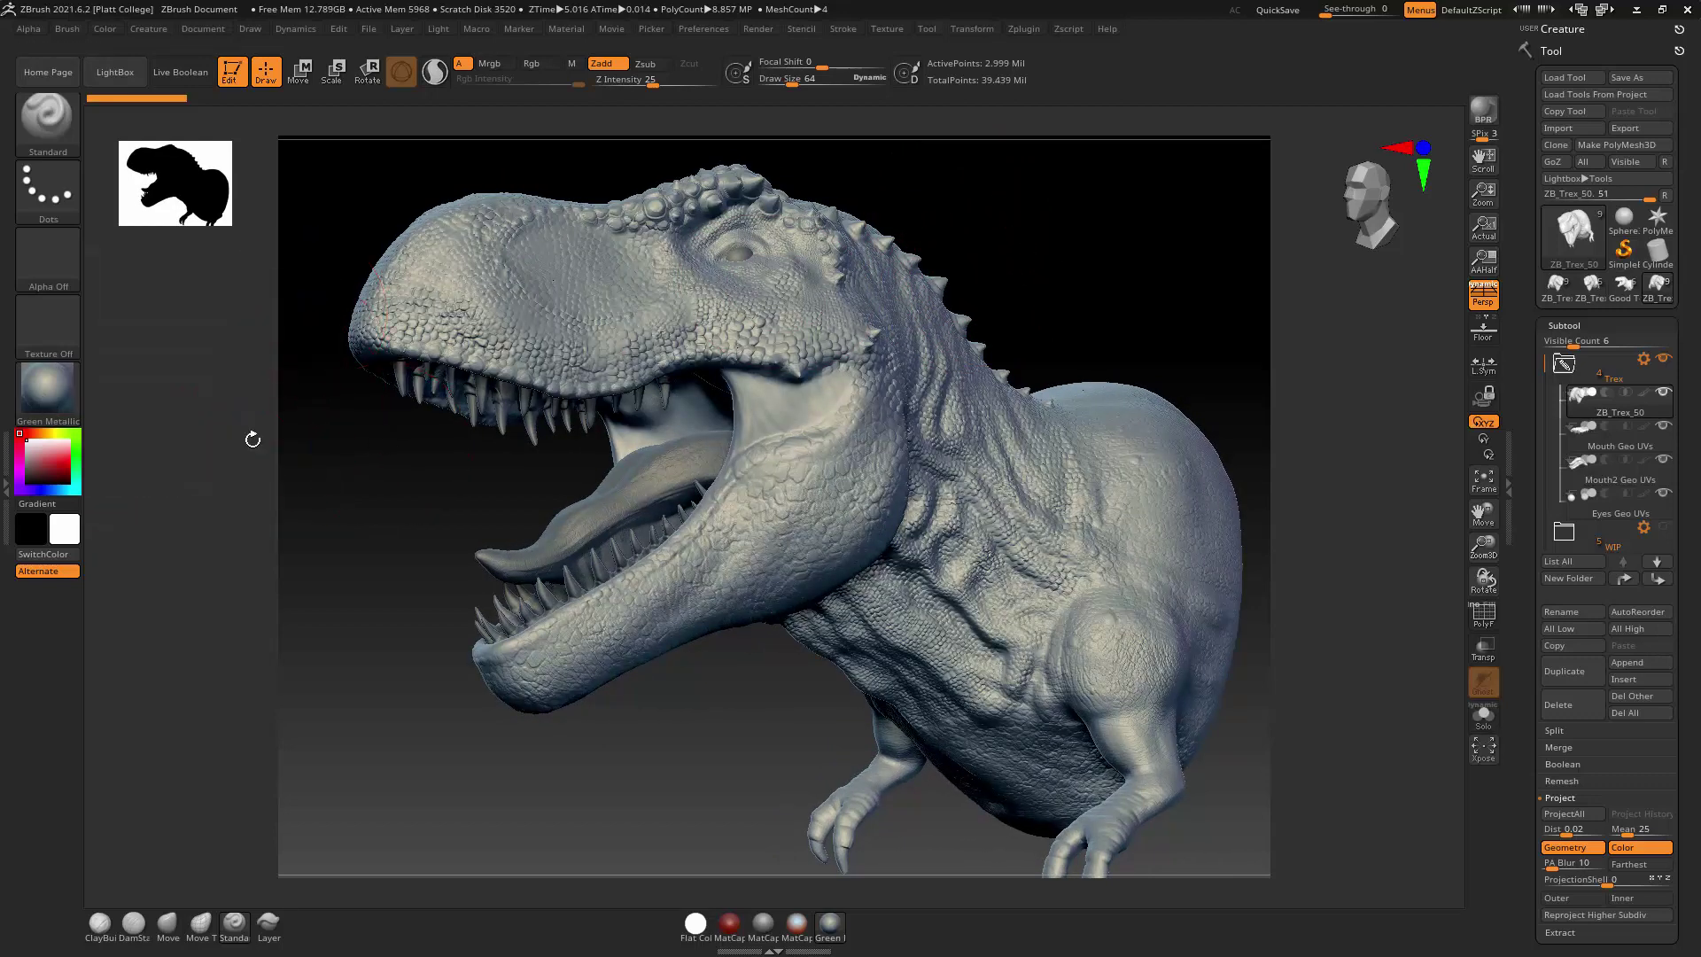
Apply the Flat Color material to the T-rex and compare its silhouette at a lower and the full subdivision level
click(43, 395)
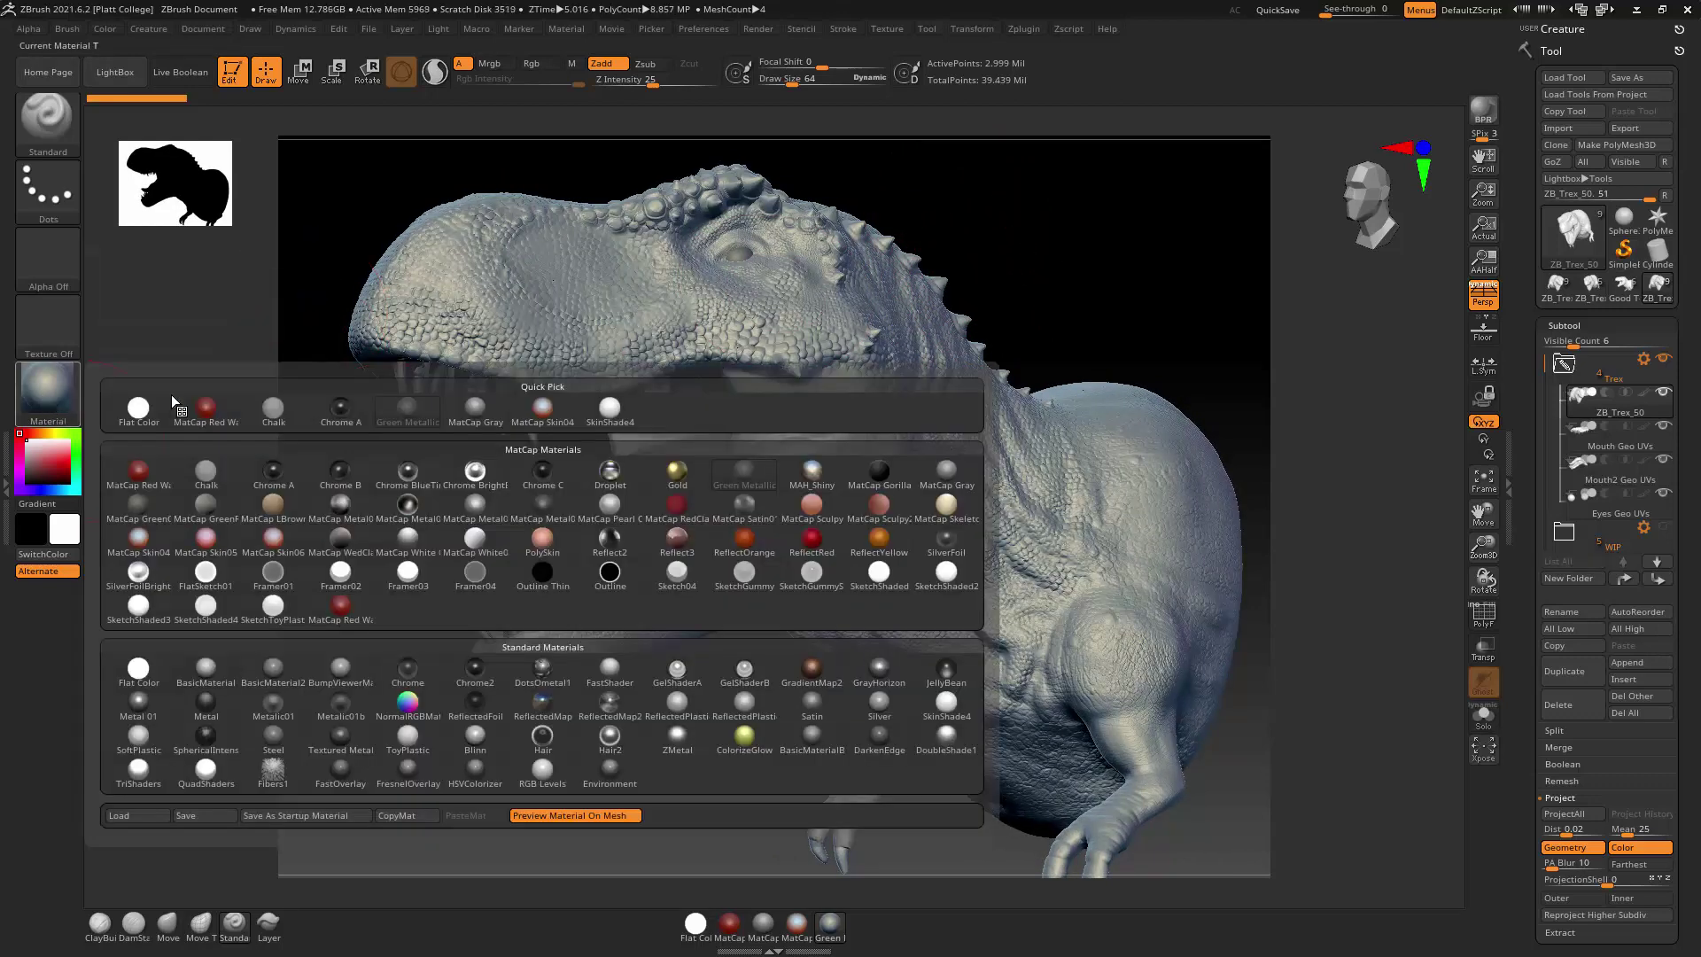
click(139, 669)
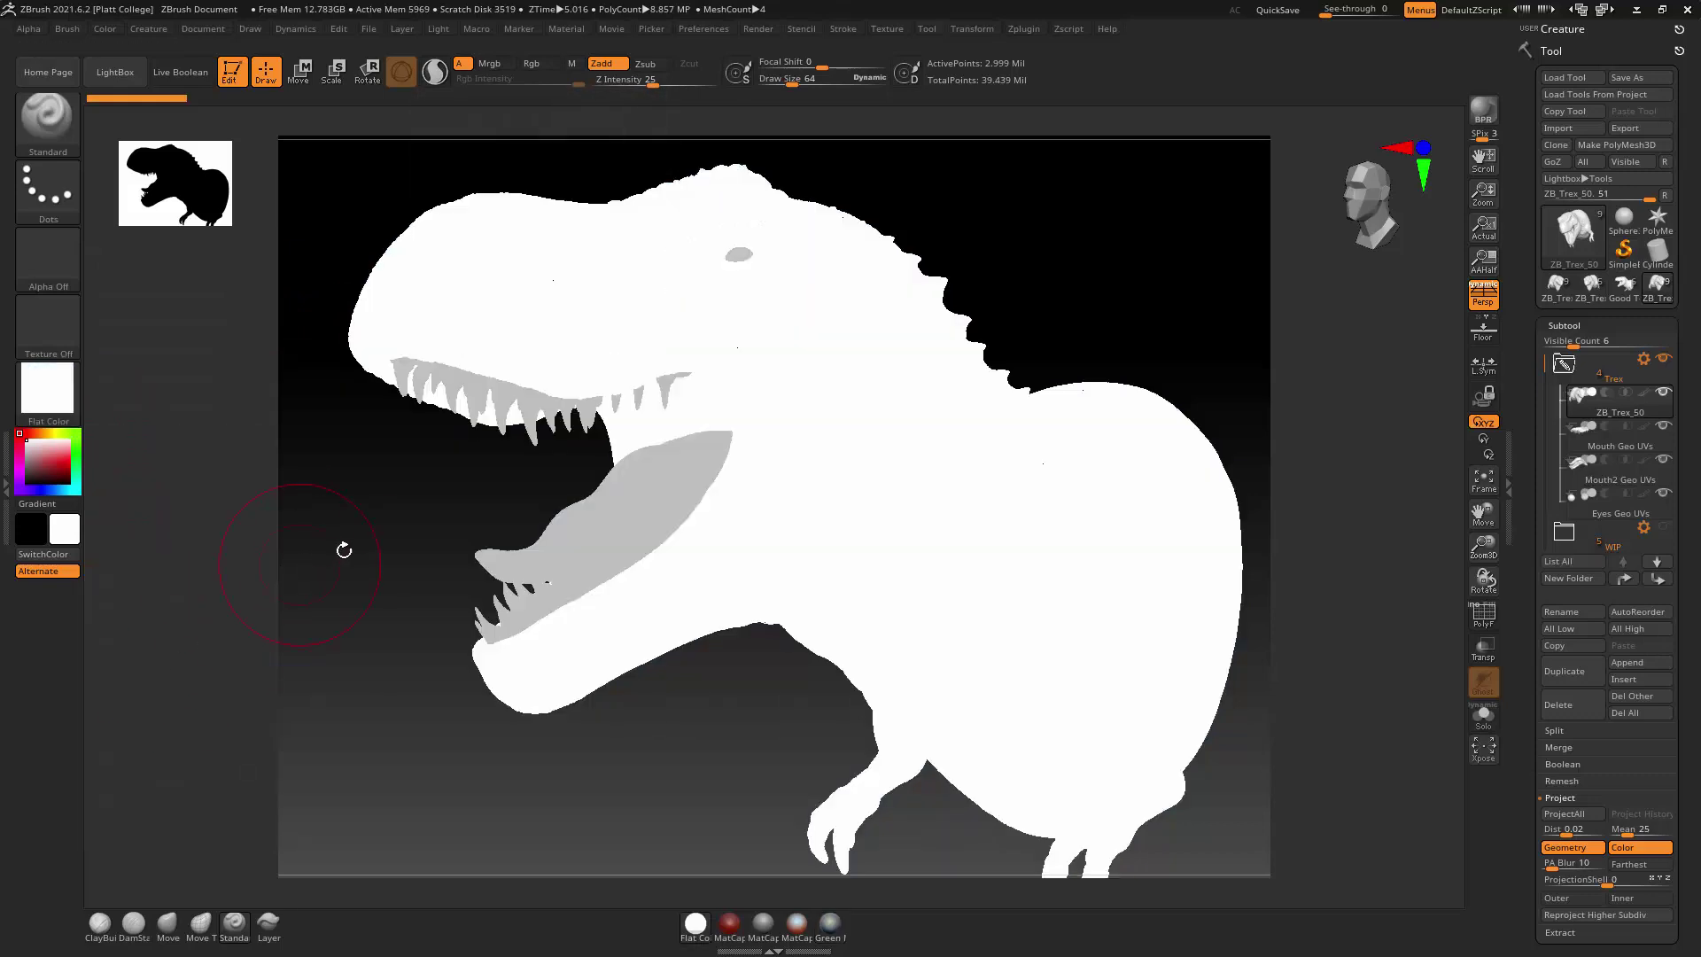
drag(346, 549, 354, 540)
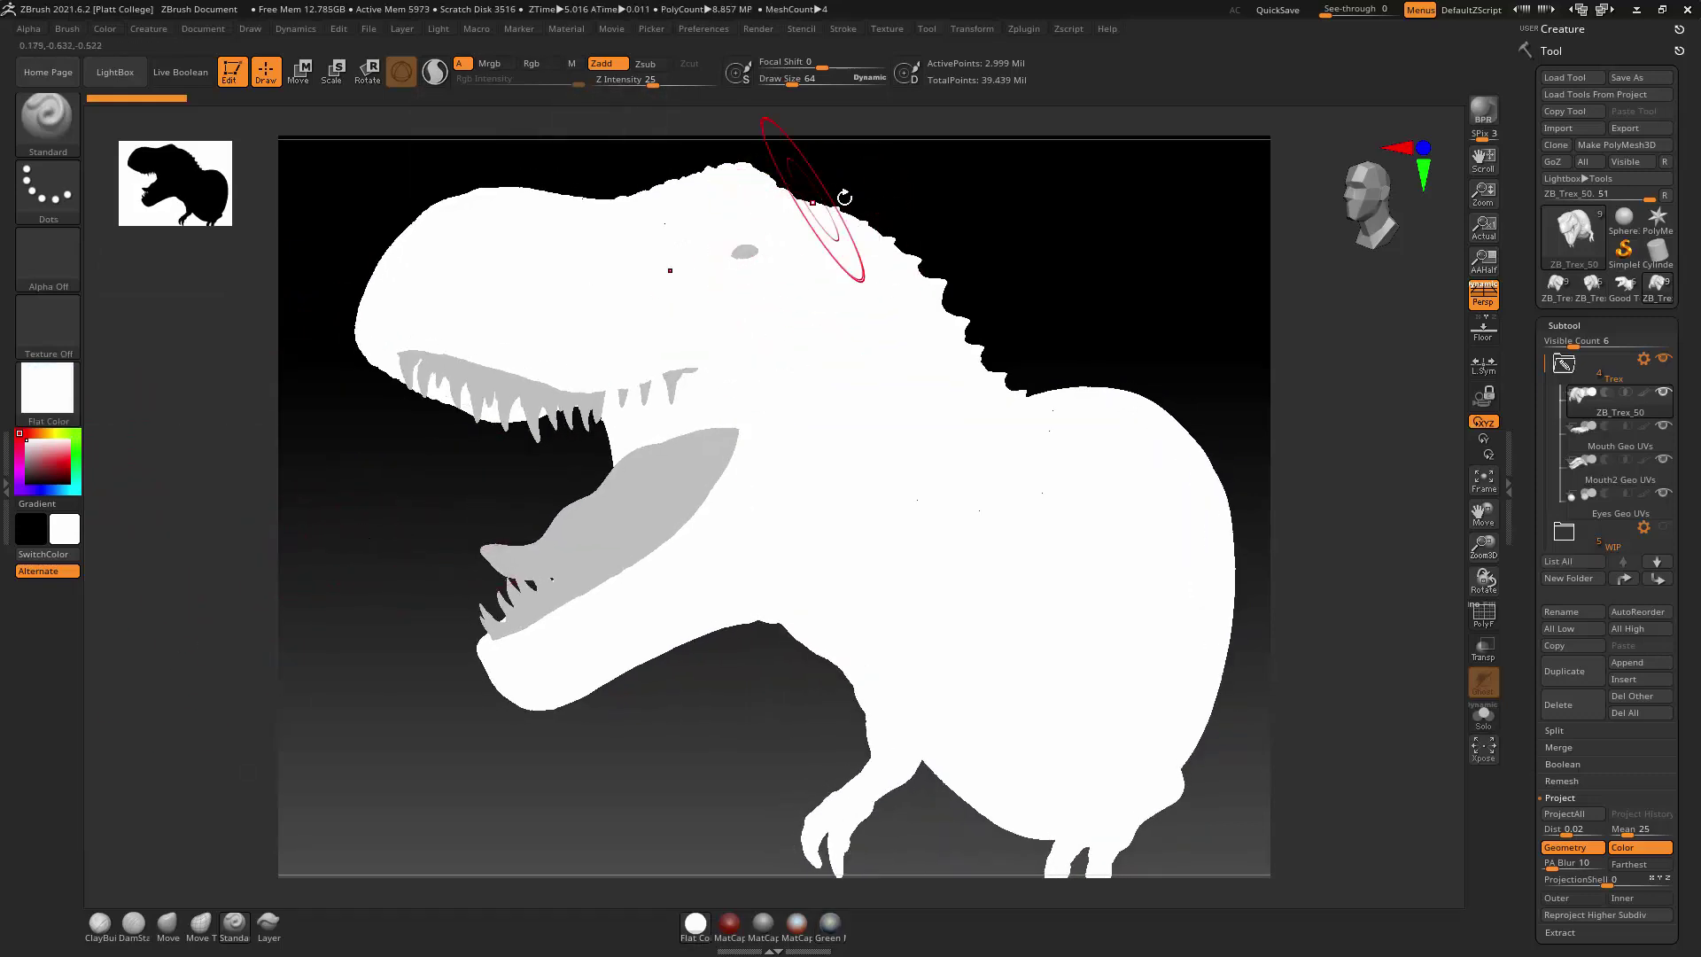
mouse_move(847, 196)
mouse_down()
mouse_move(926, 280)
mouse_move(957, 277)
mouse_move(978, 327)
mouse_move(1039, 335)
mouse_move(913, 317)
mouse_up()
mouse_move(487, 326)
mouse_down()
mouse_move(577, 369)
mouse_move(653, 311)
mouse_up()
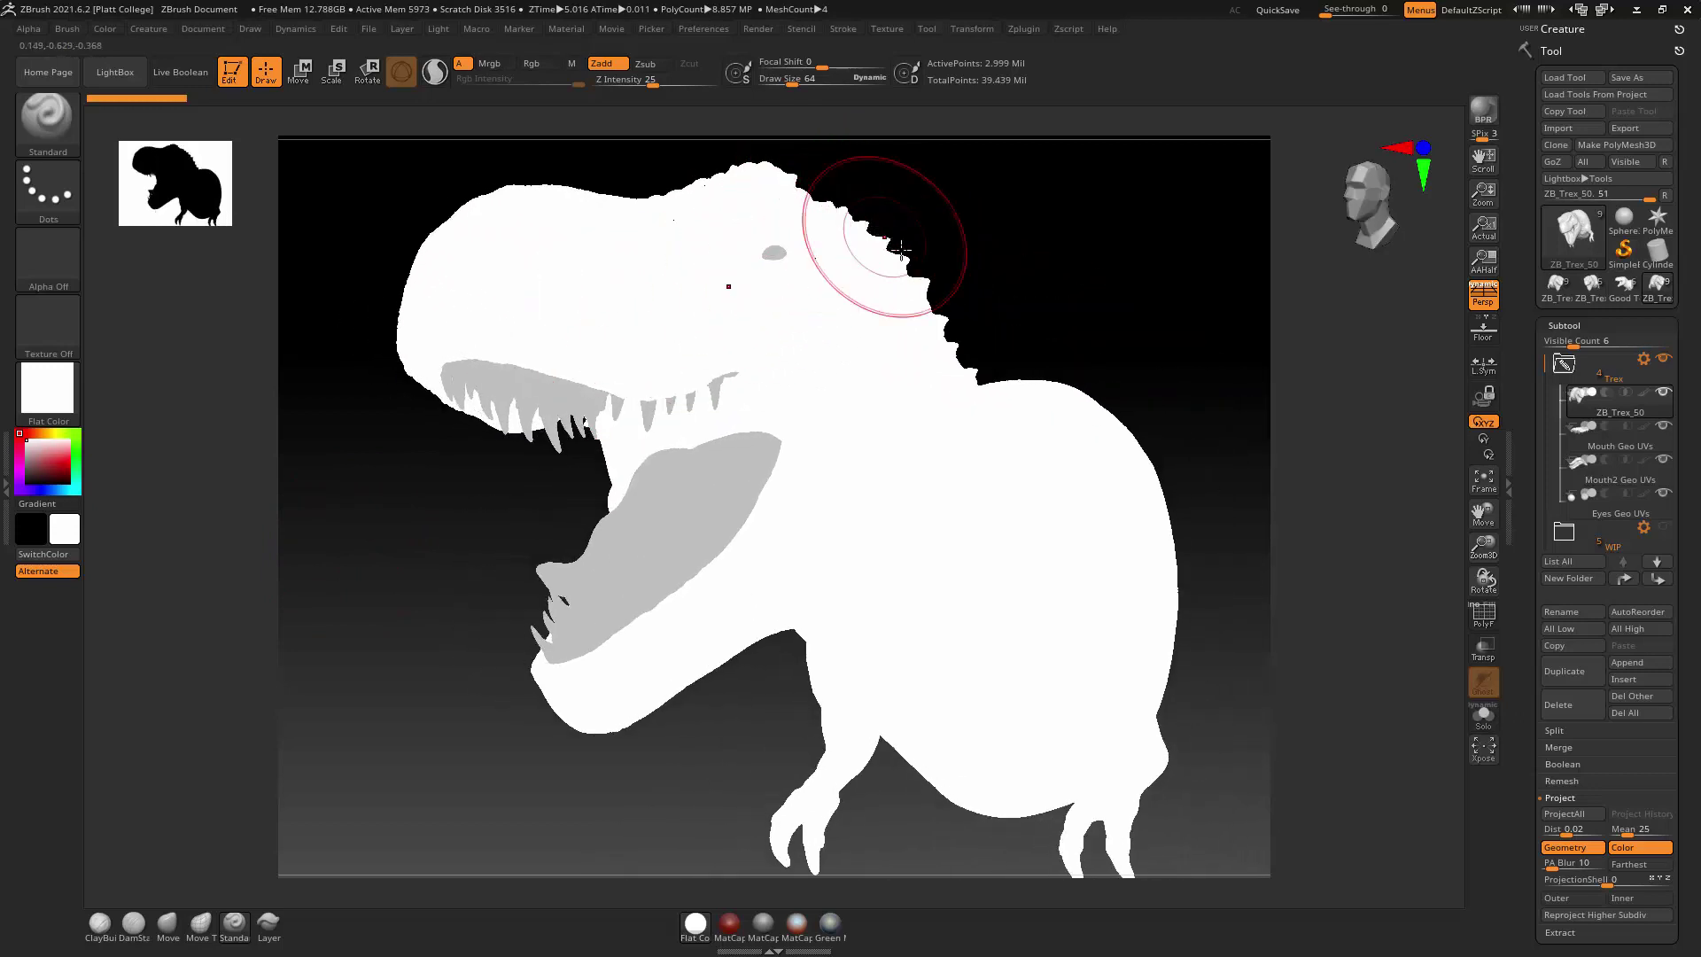
key(ctrl+z)
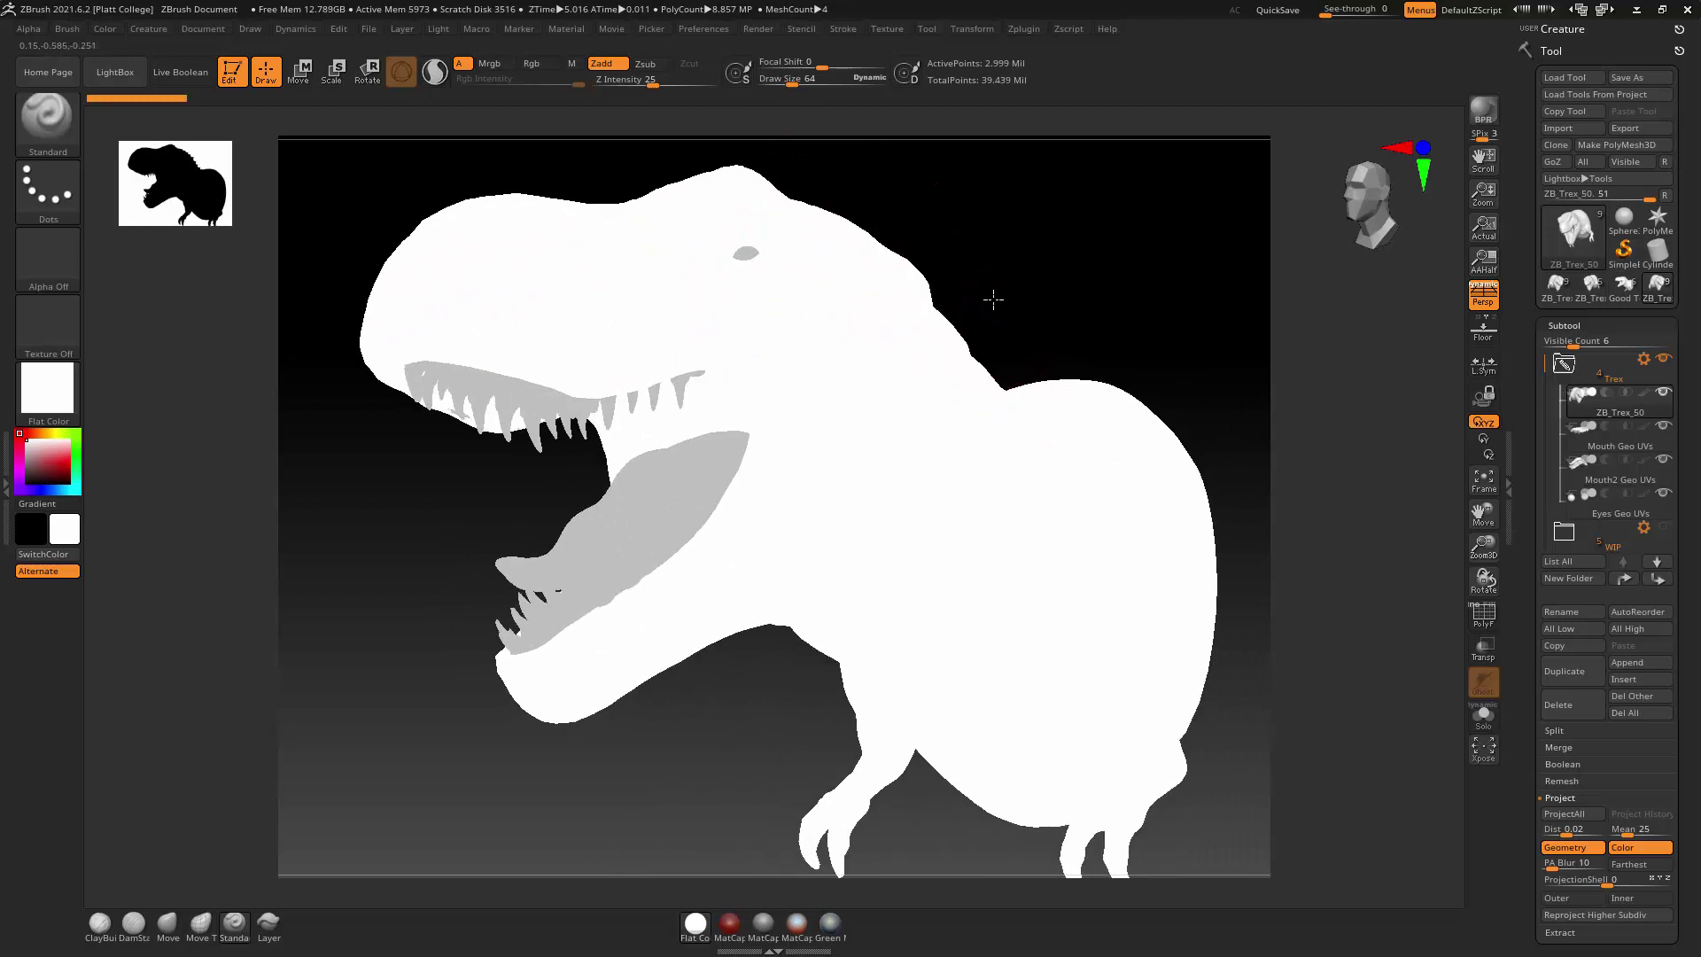
Apply the Green Metallic material and compare the T-rex's surface at lower and higher subdivision levels
click(48, 390)
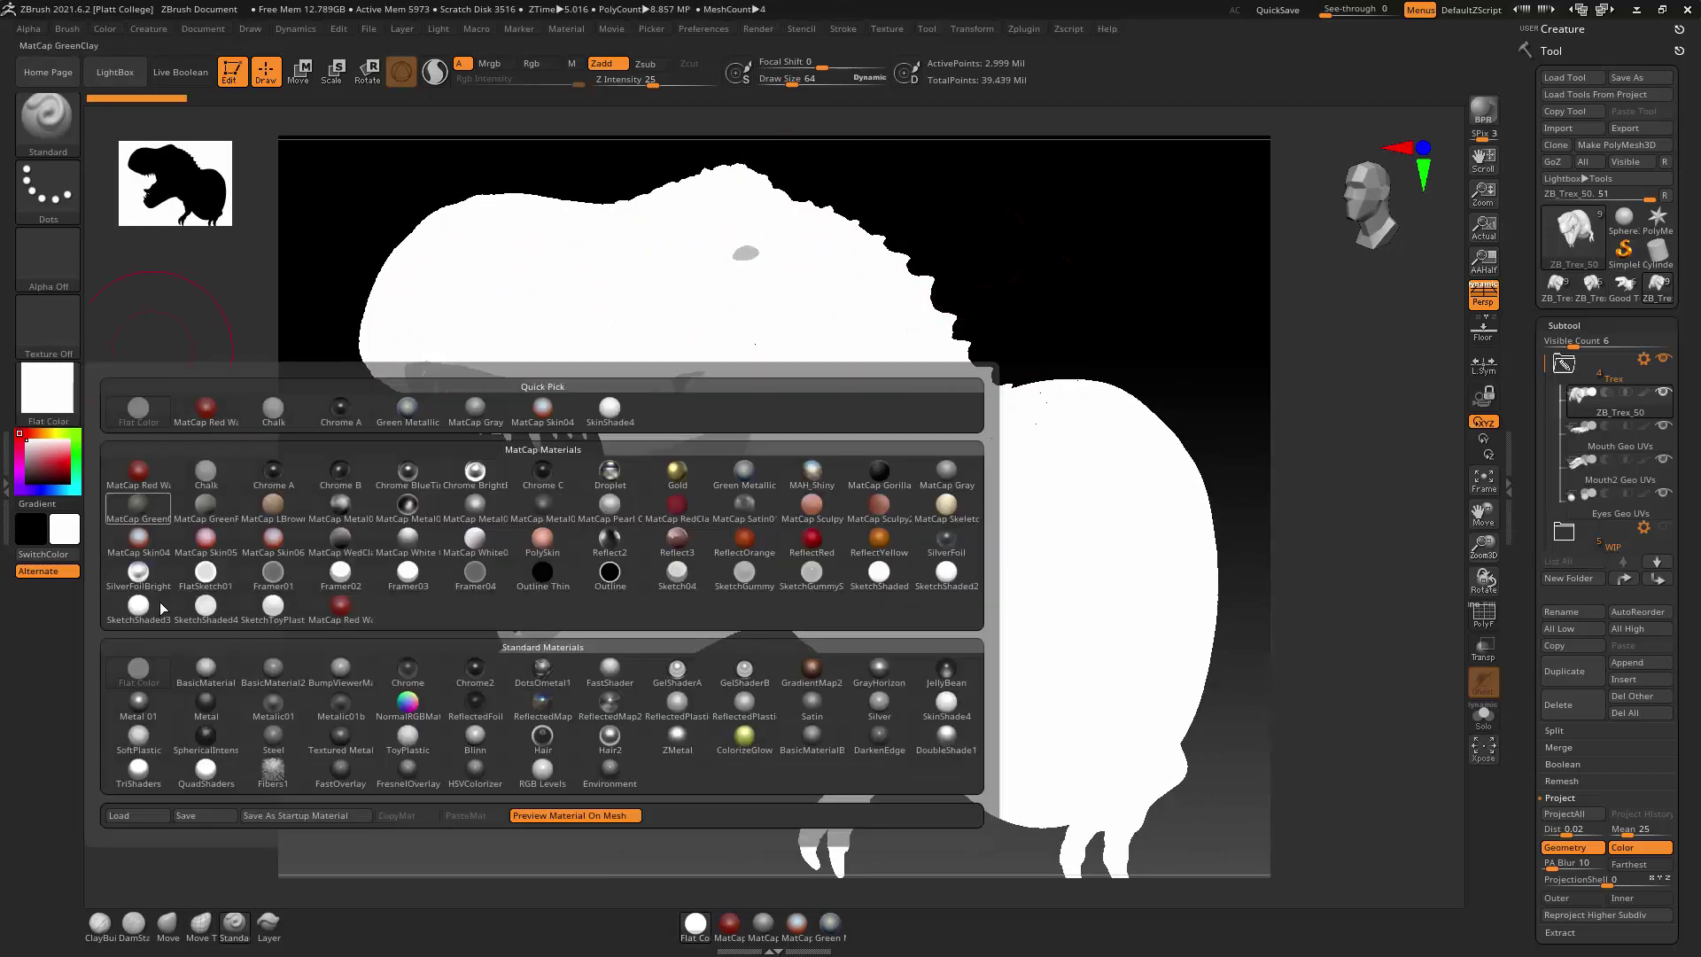
click(408, 412)
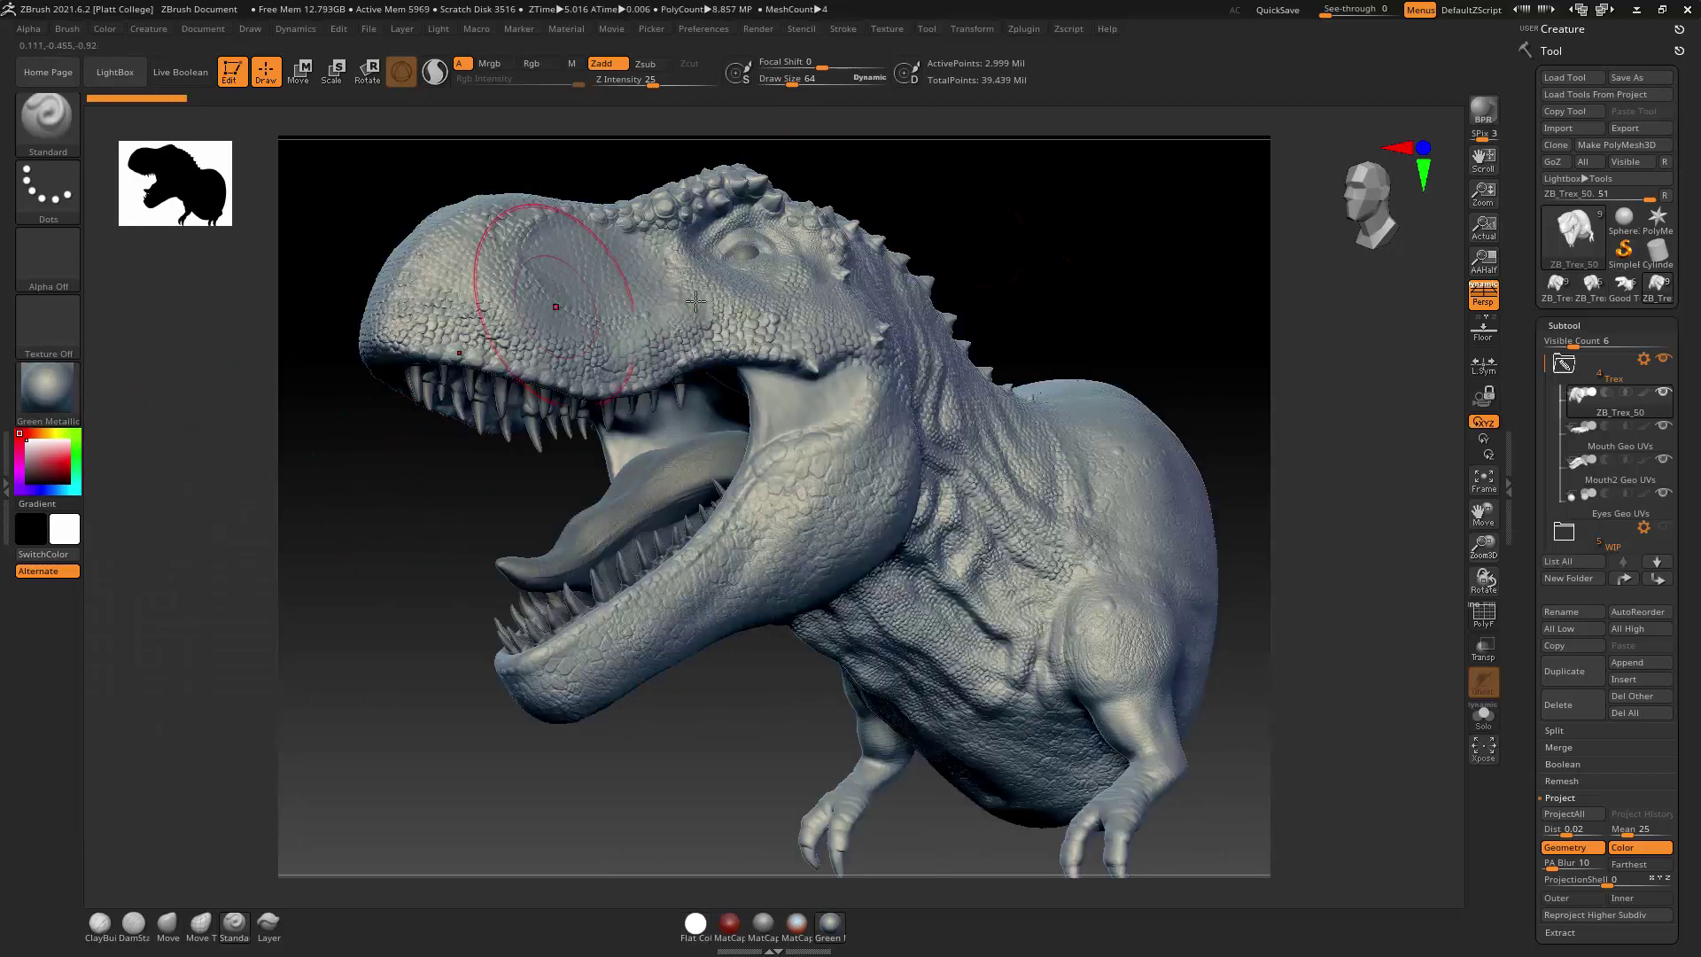
key(shift+d)
key(d)
key(shift+d)
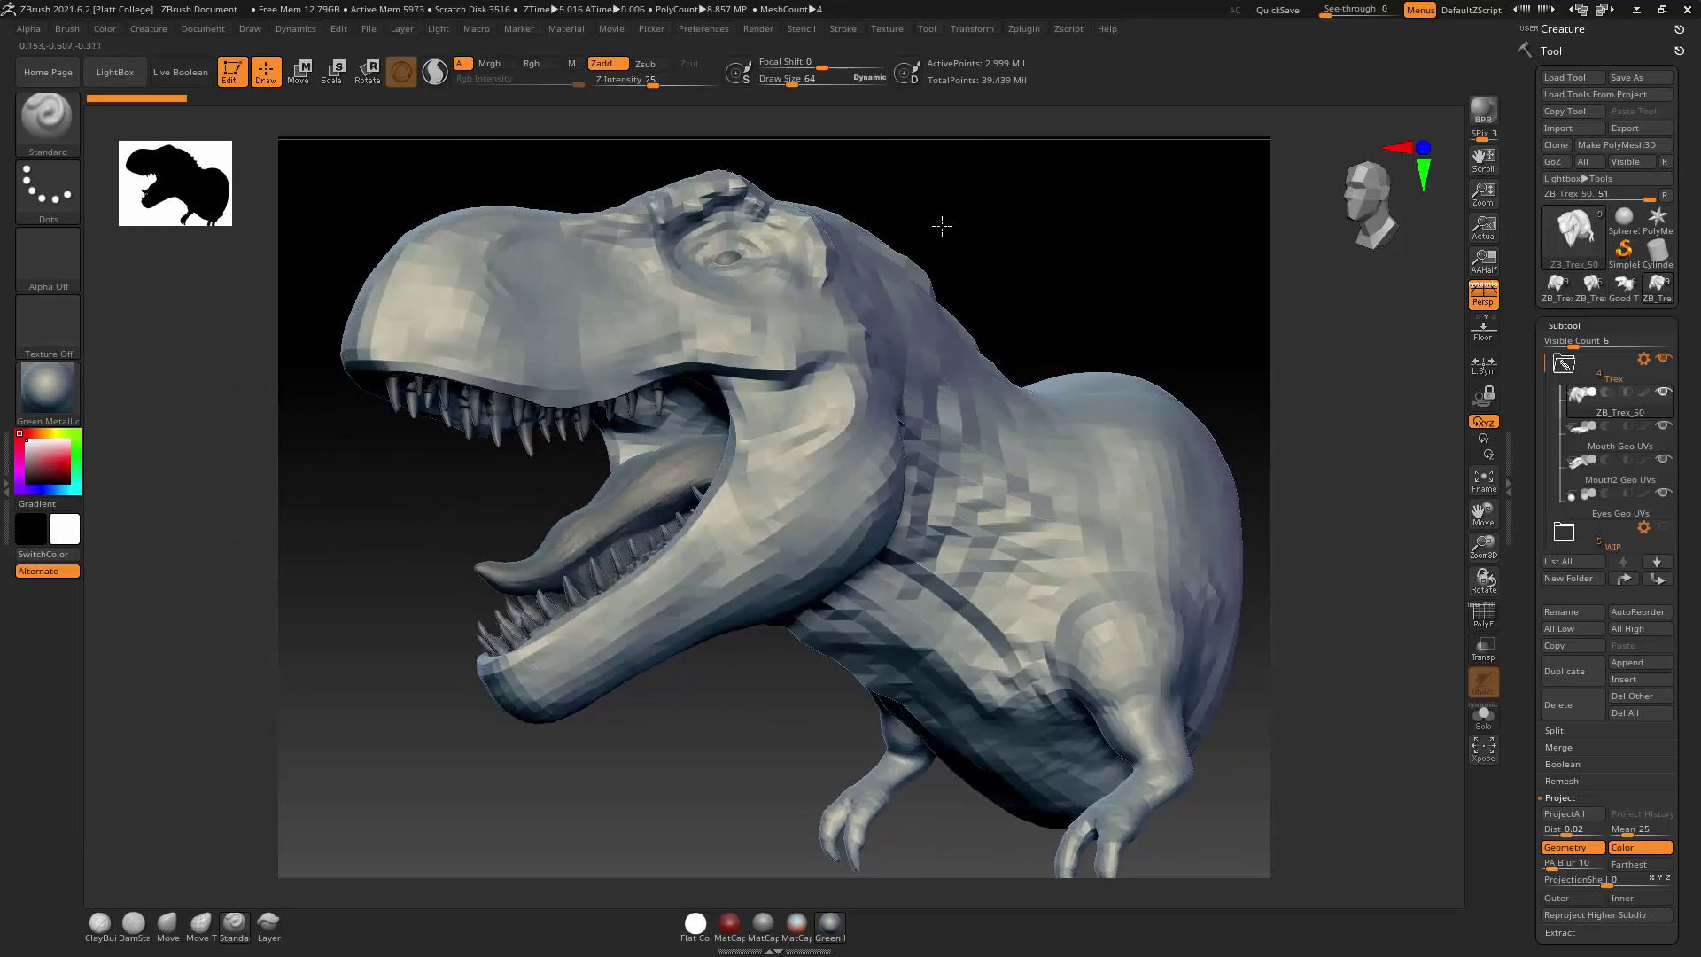
key(d)
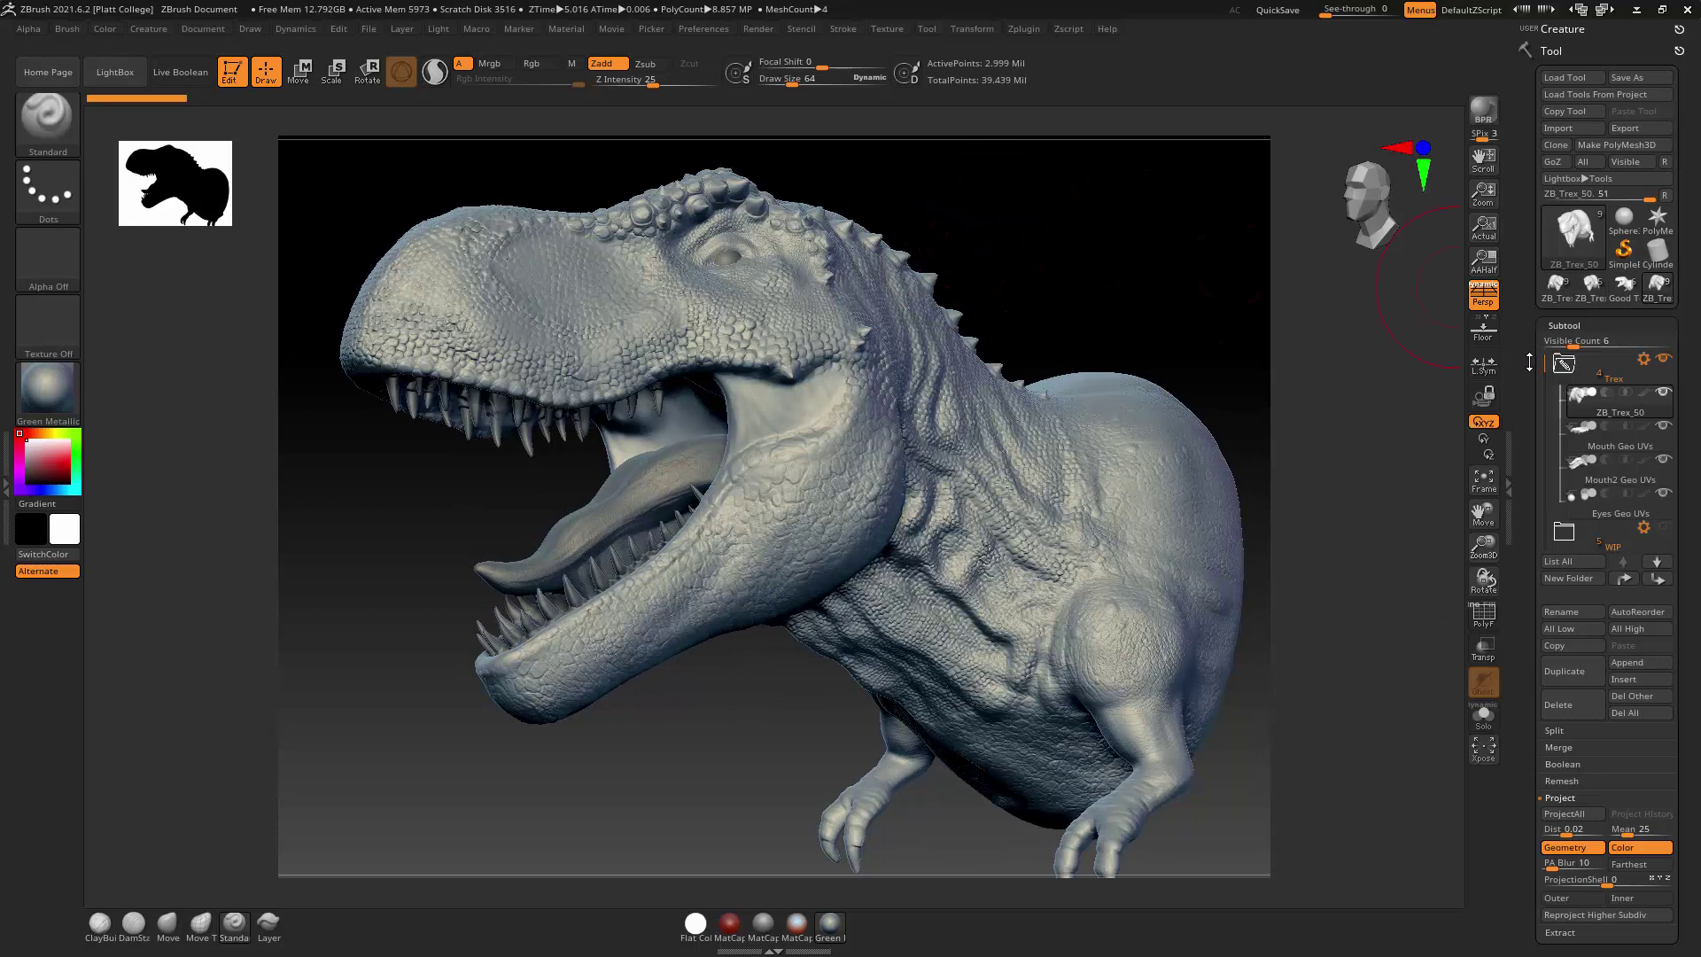
Raise the T-rex body to subdivision level 7 in its geometry settings, and drop it to subdivision level 1
drag(1529, 367, 1529, 159)
click(1574, 571)
drag(1574, 570, 1548, 190)
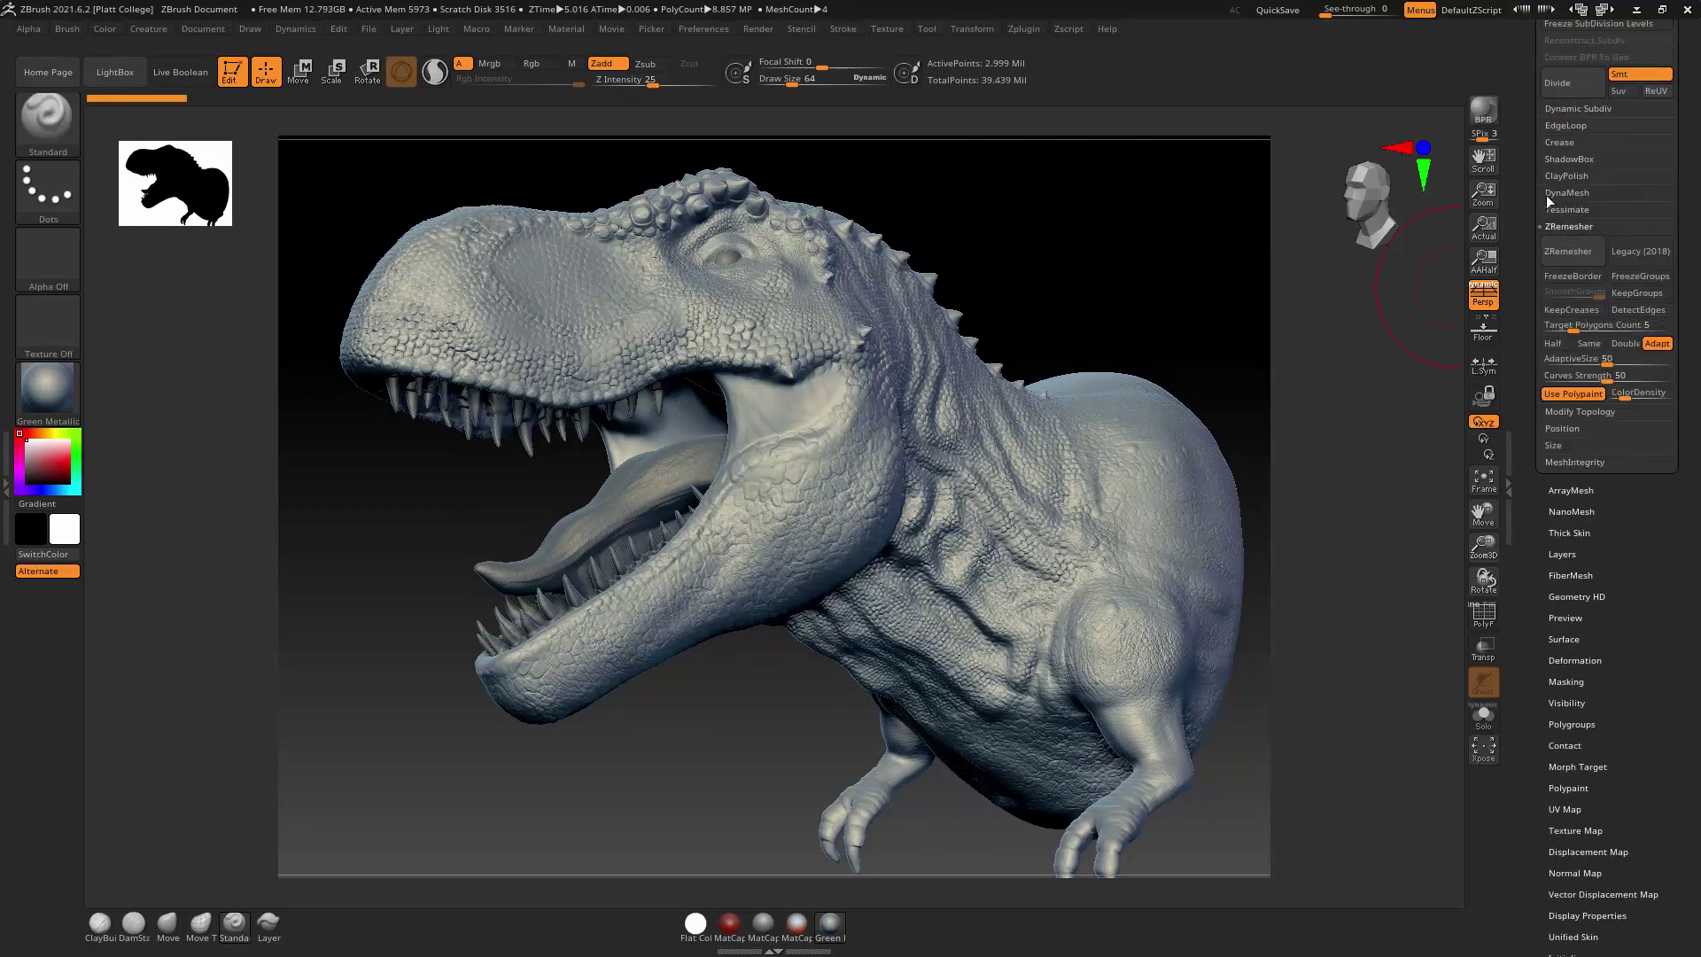
drag(1529, 255, 1528, 446)
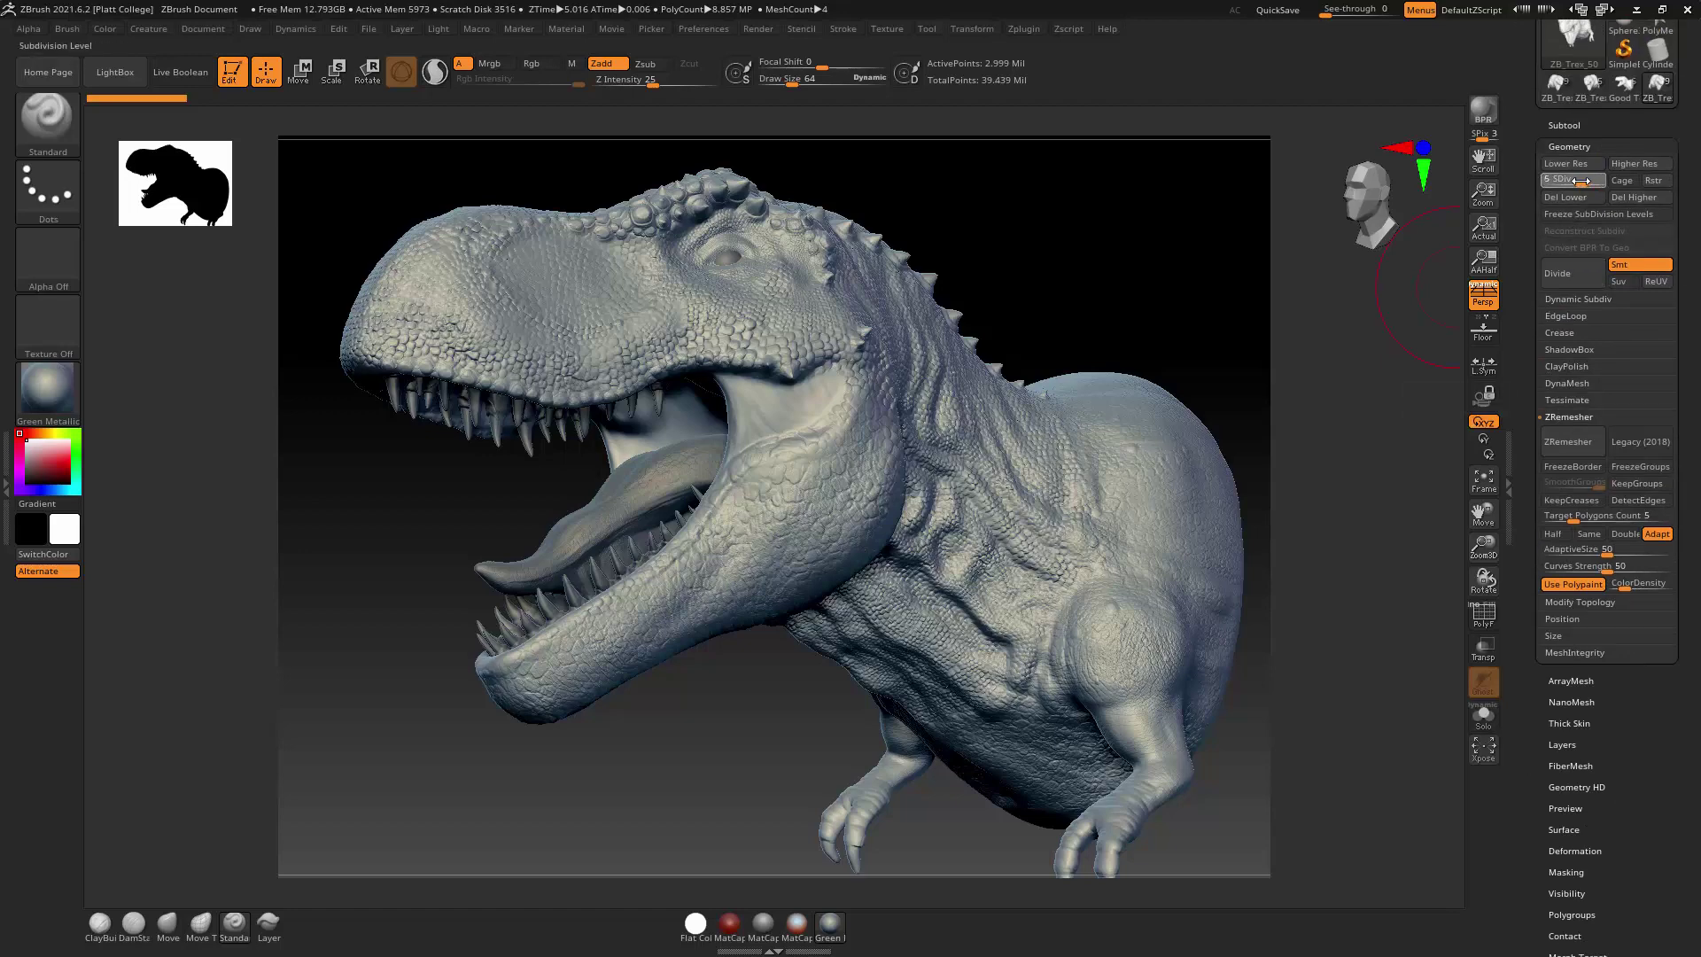
drag(1551, 191, 1599, 180)
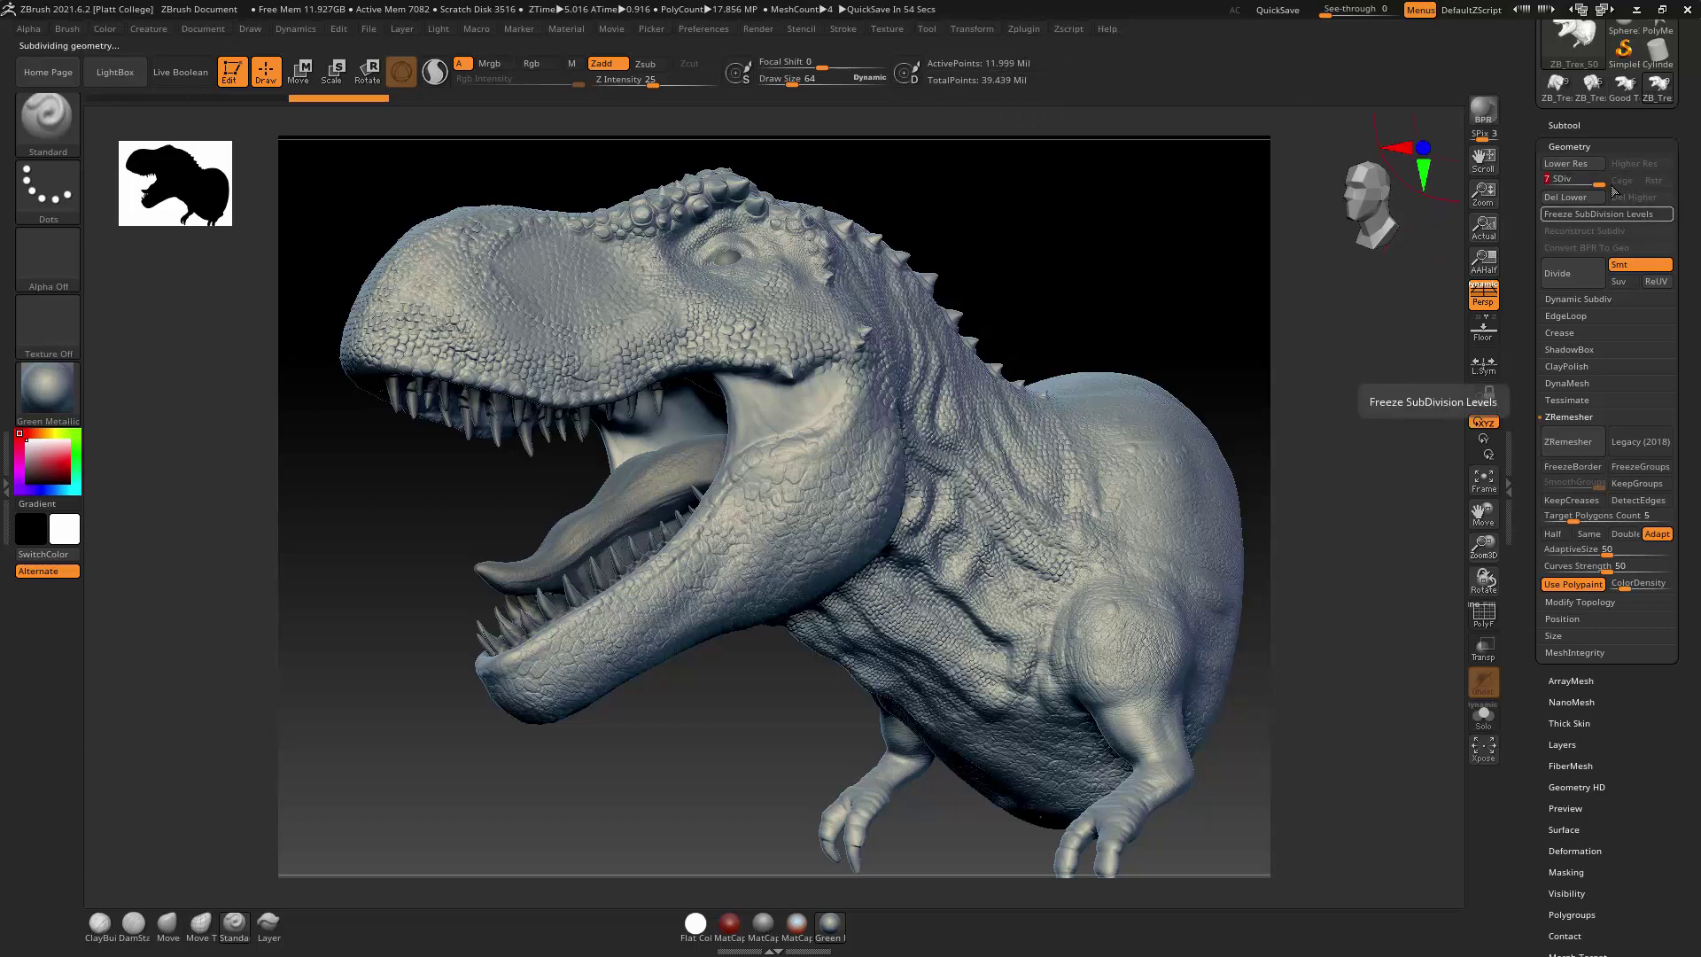
drag(1600, 184, 1549, 186)
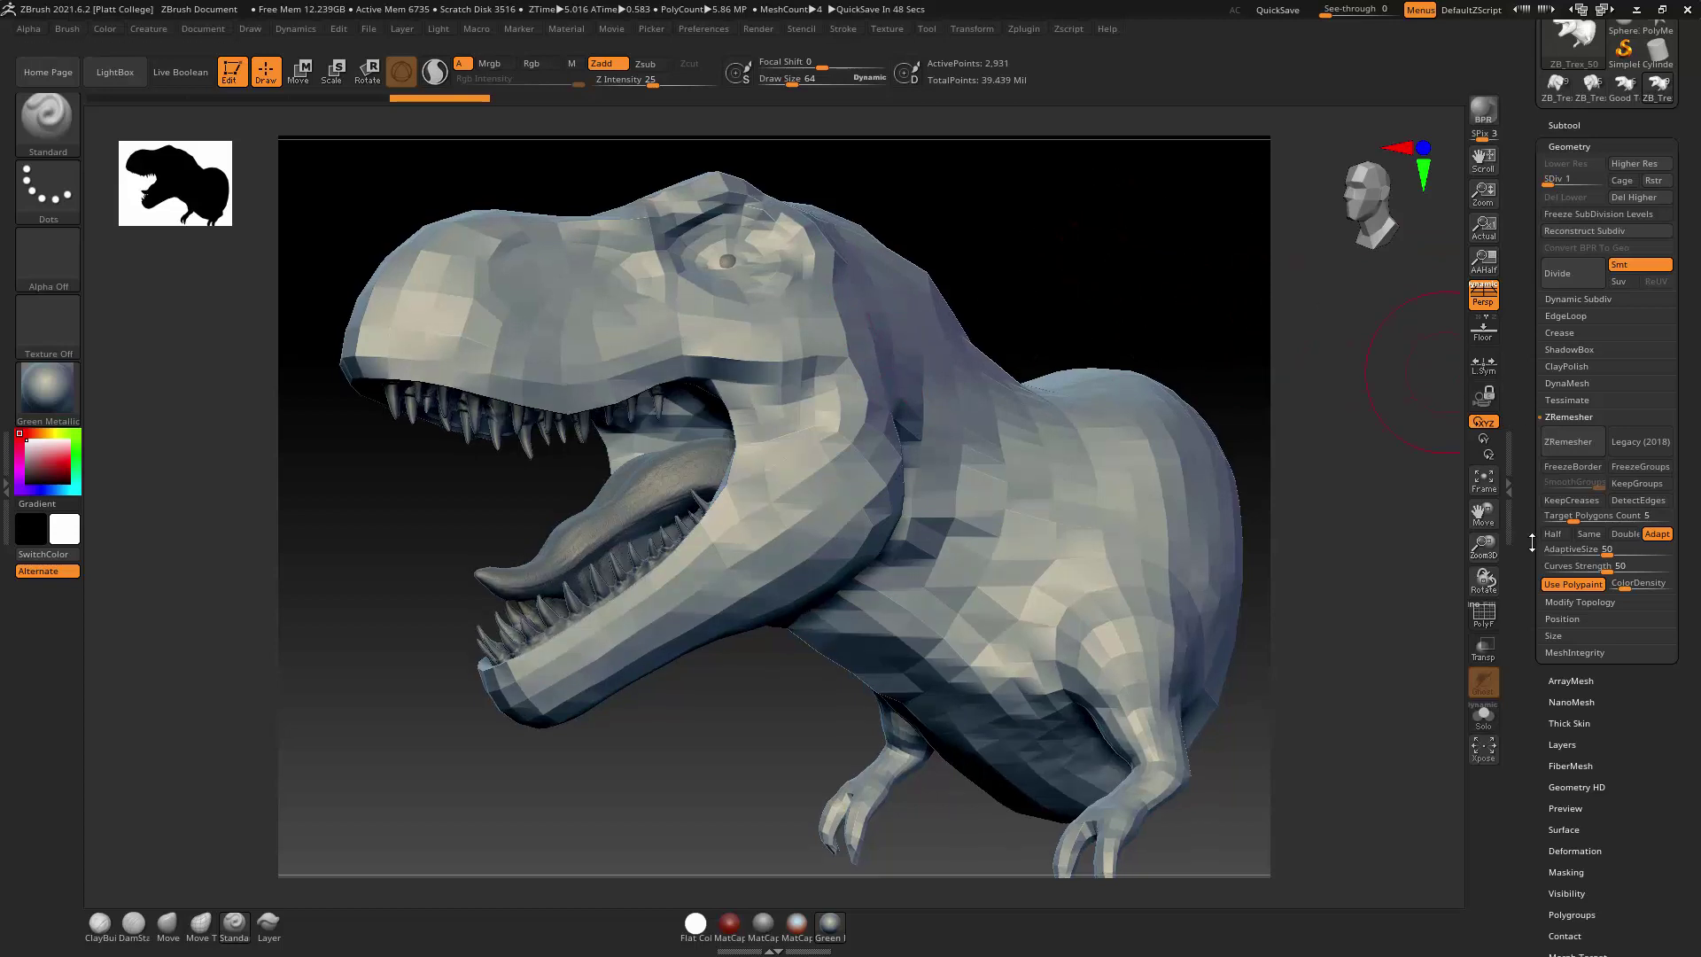
Review the tool's own Displacement Map settings and collapse them
scroll(1527, 567, down, 5)
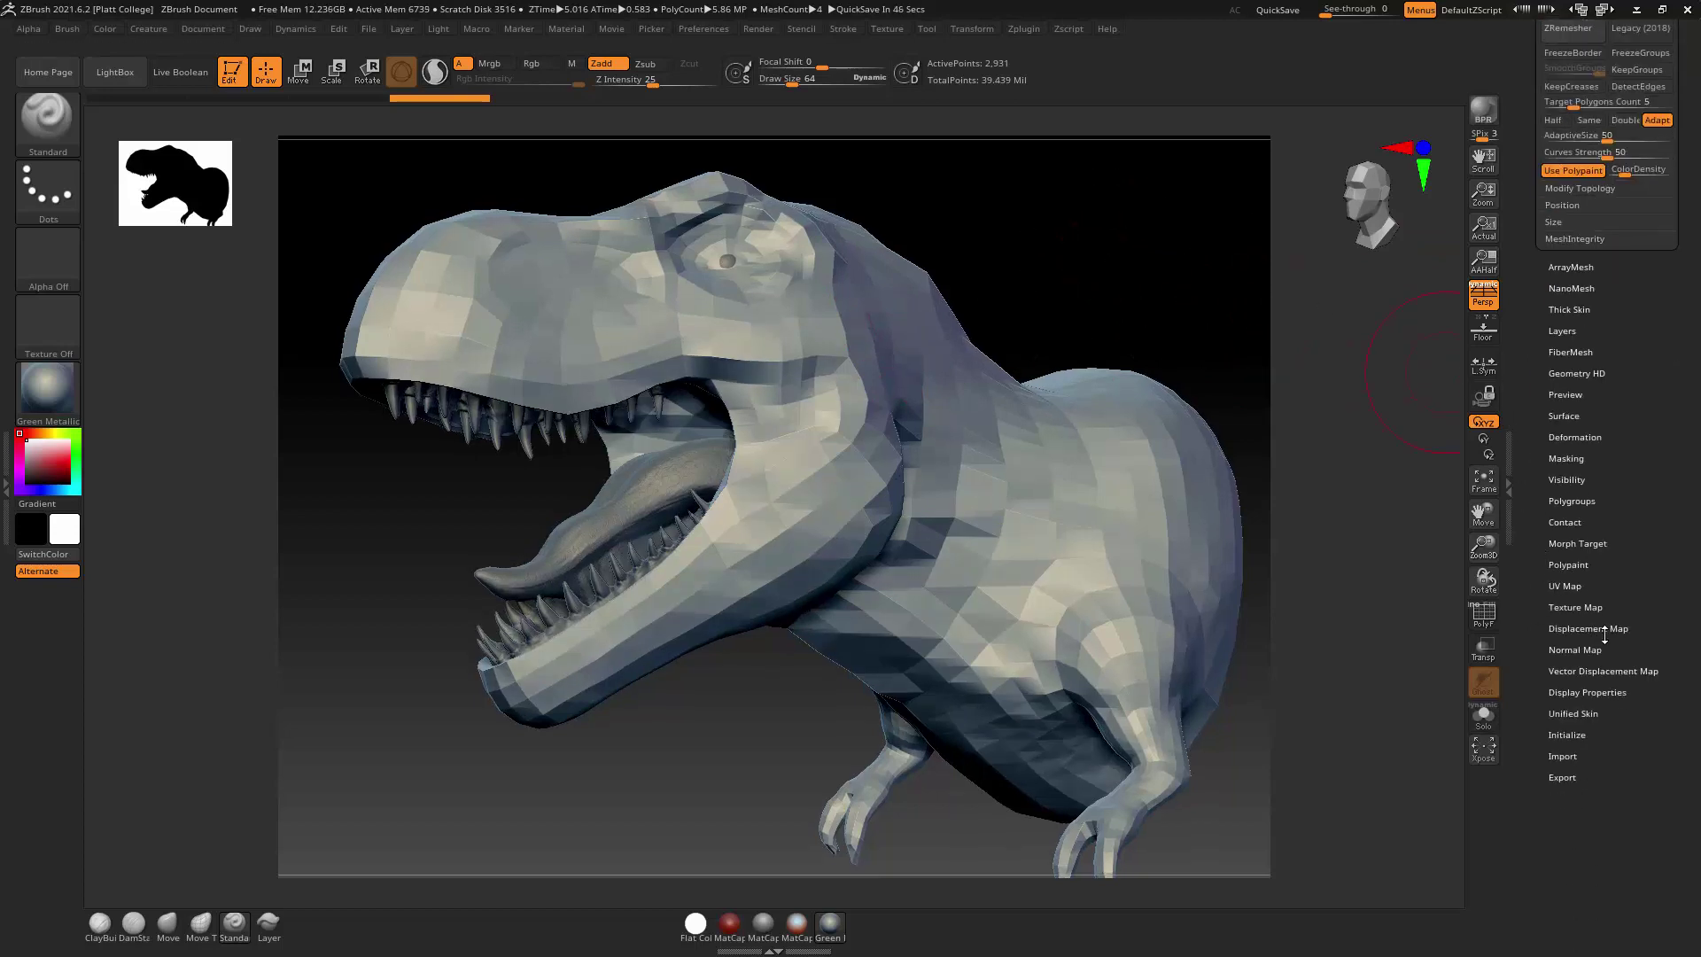
click(1588, 628)
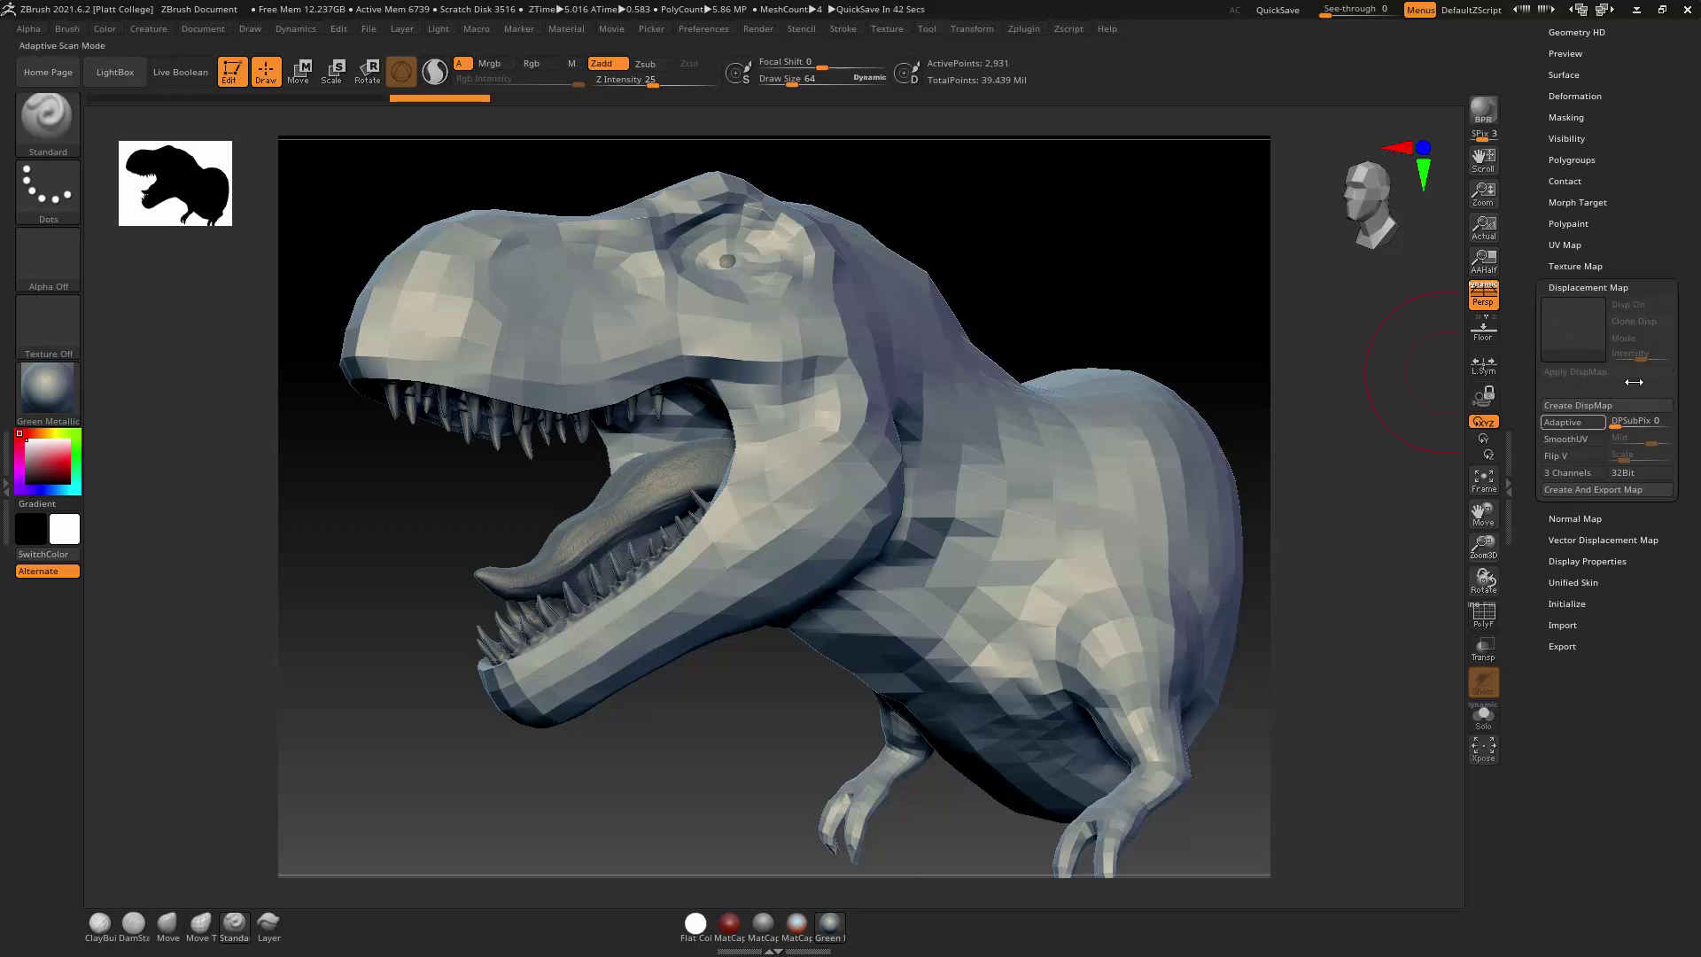
click(1588, 287)
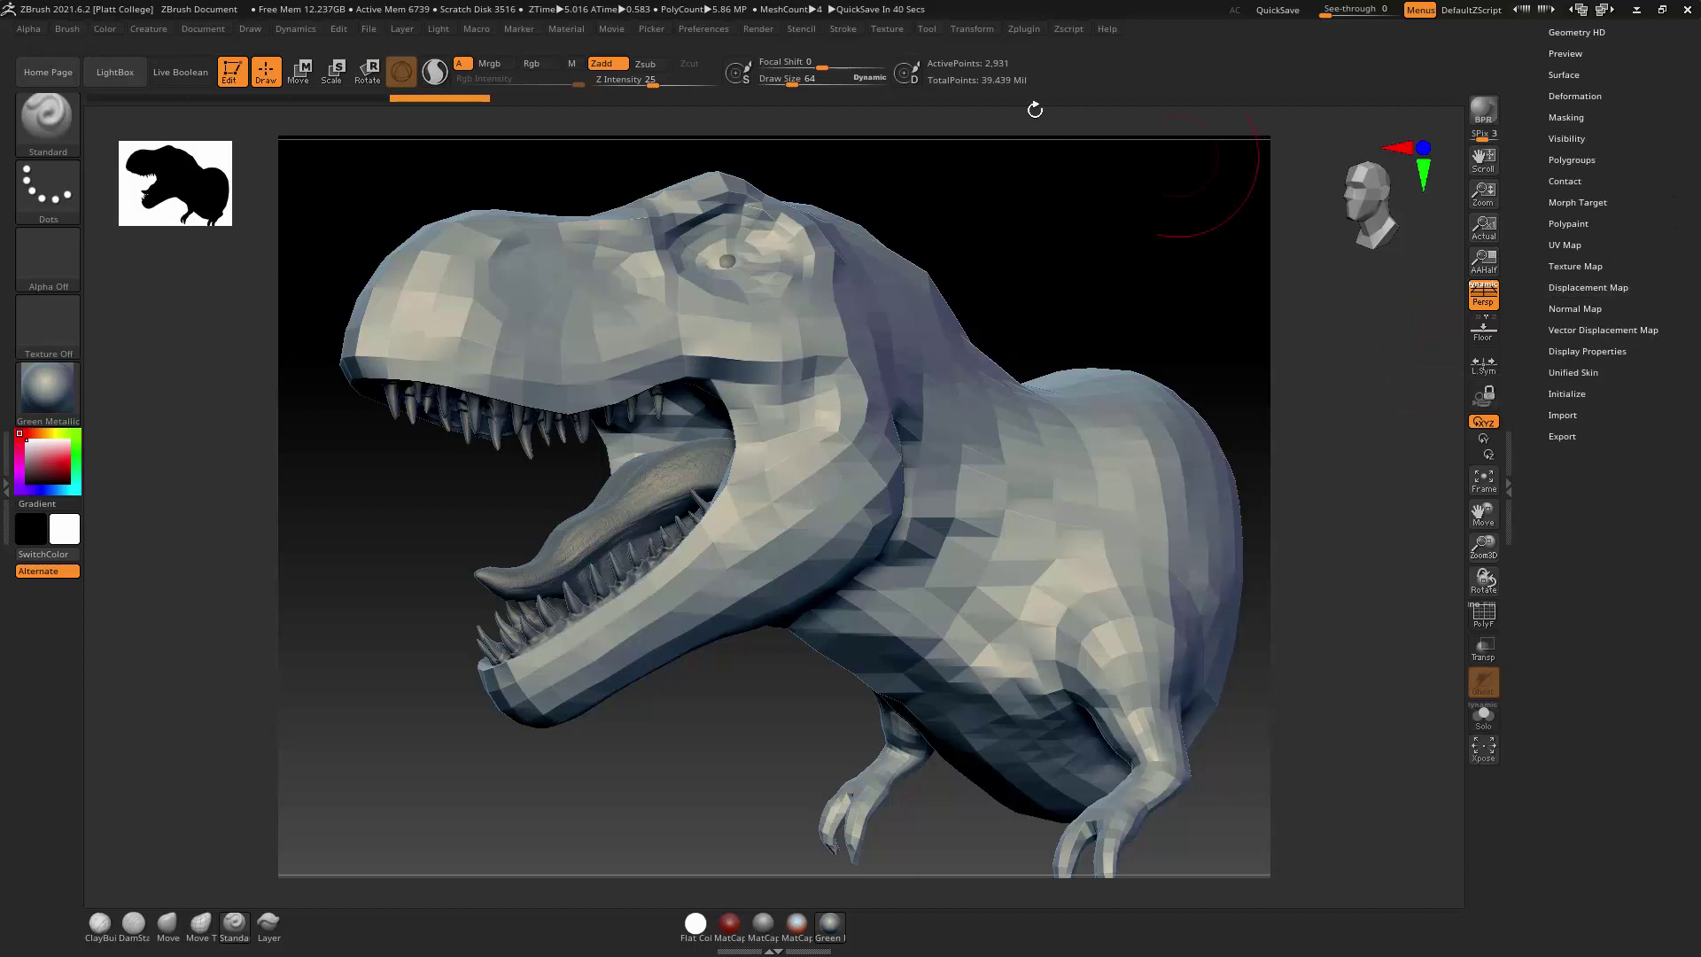
Check the body's subdivision level in the geometry settings and collapse them
click(1019, 28)
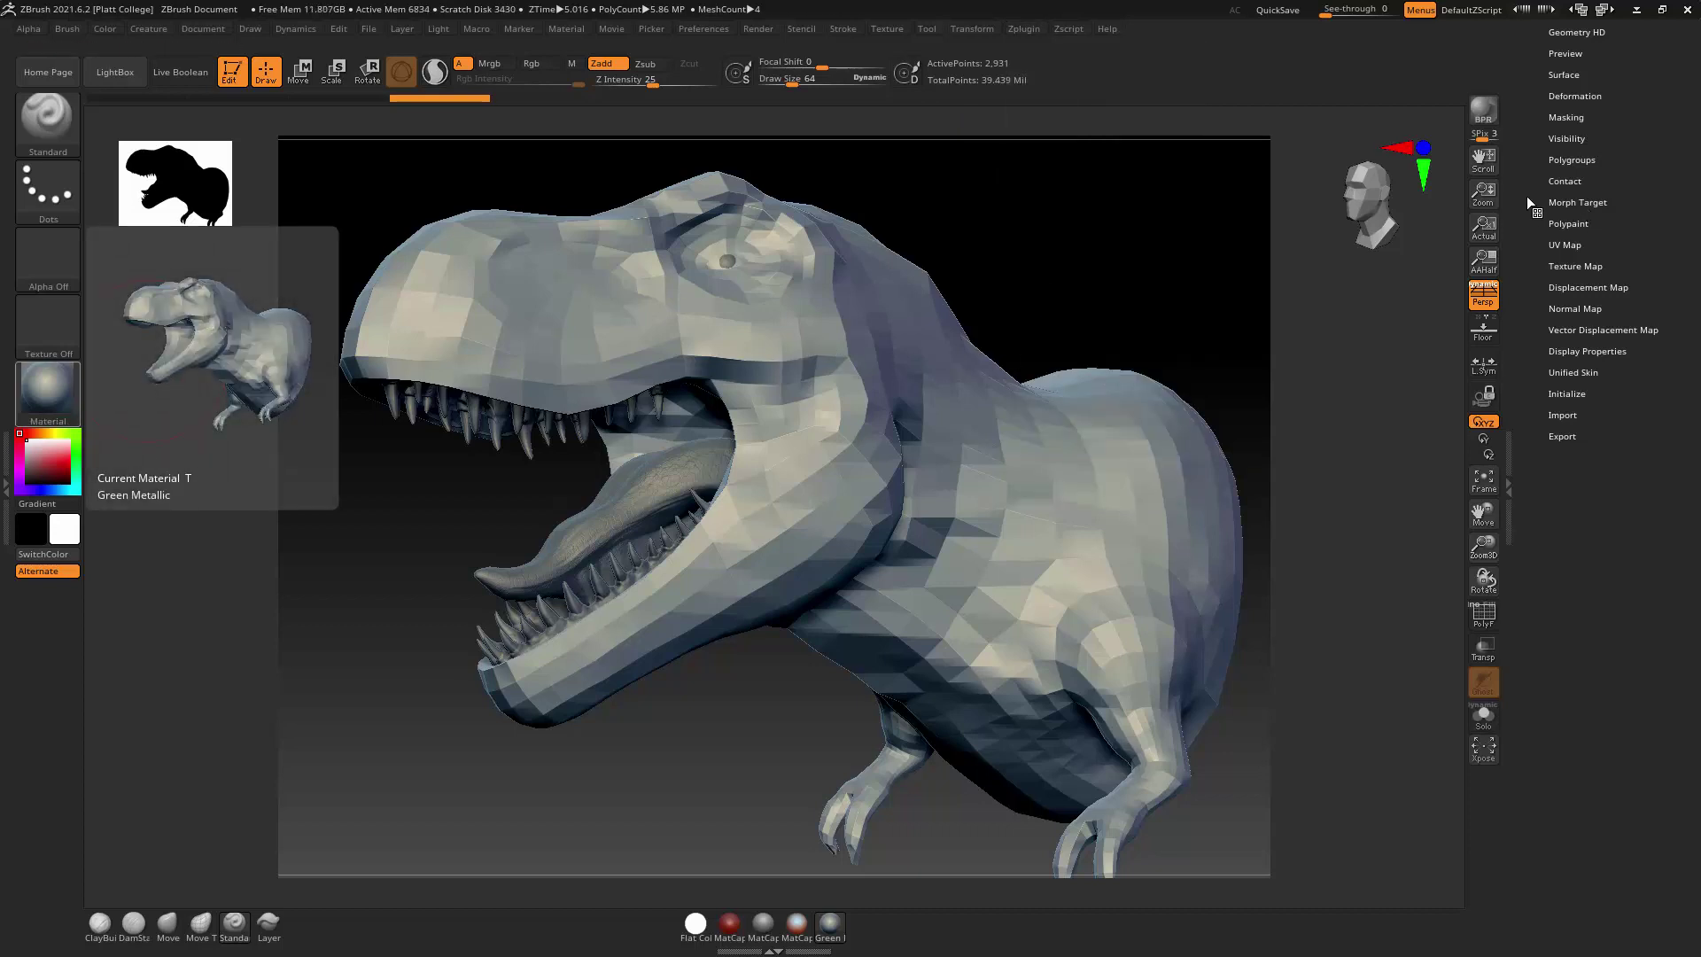
drag(1527, 195, 1559, 156)
click(1571, 139)
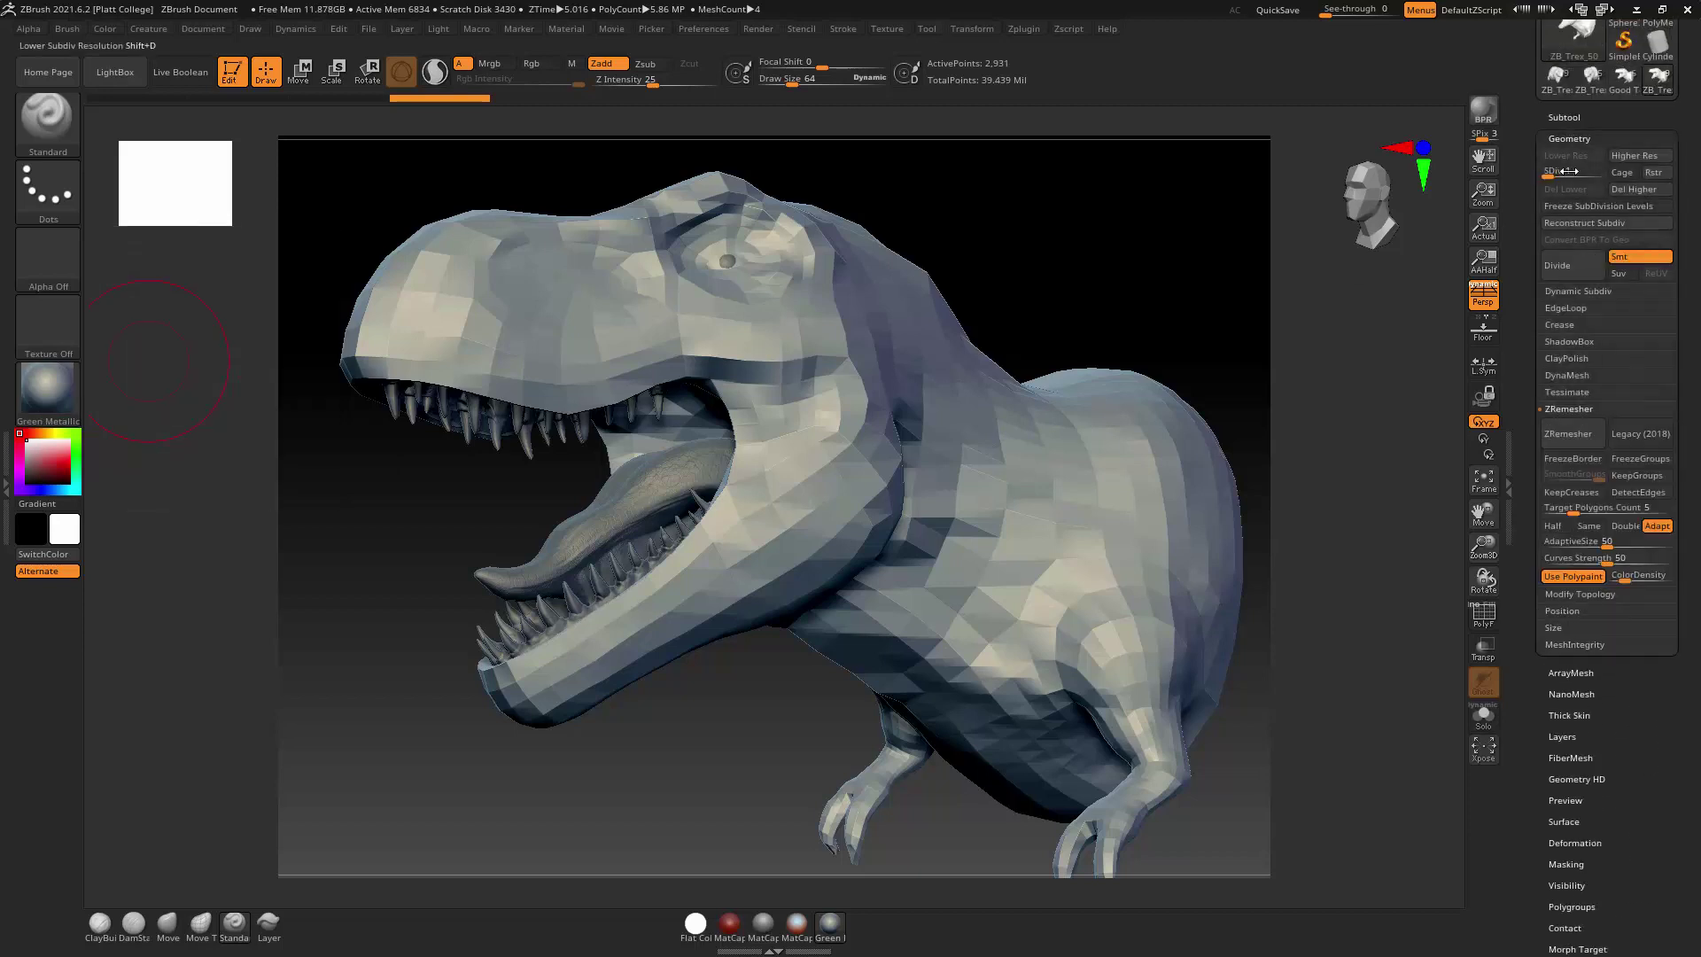
click(1568, 139)
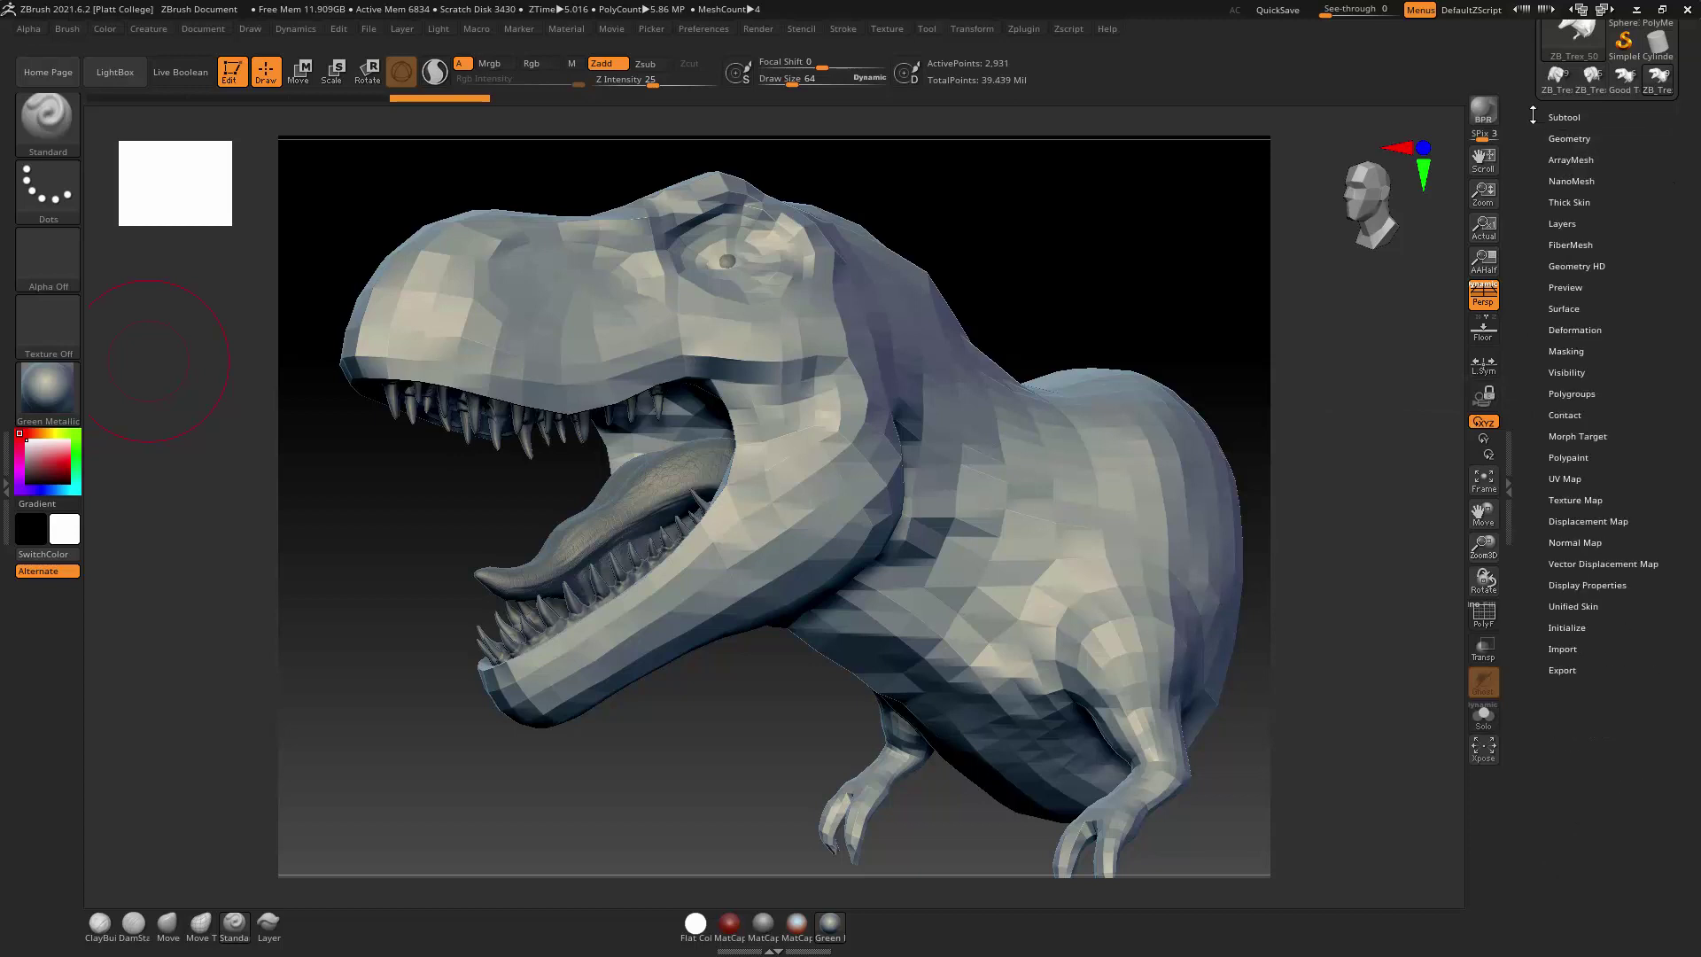
Open the Multi Map Exporter plugin and make sure only Displacement is enabled for export
click(1028, 28)
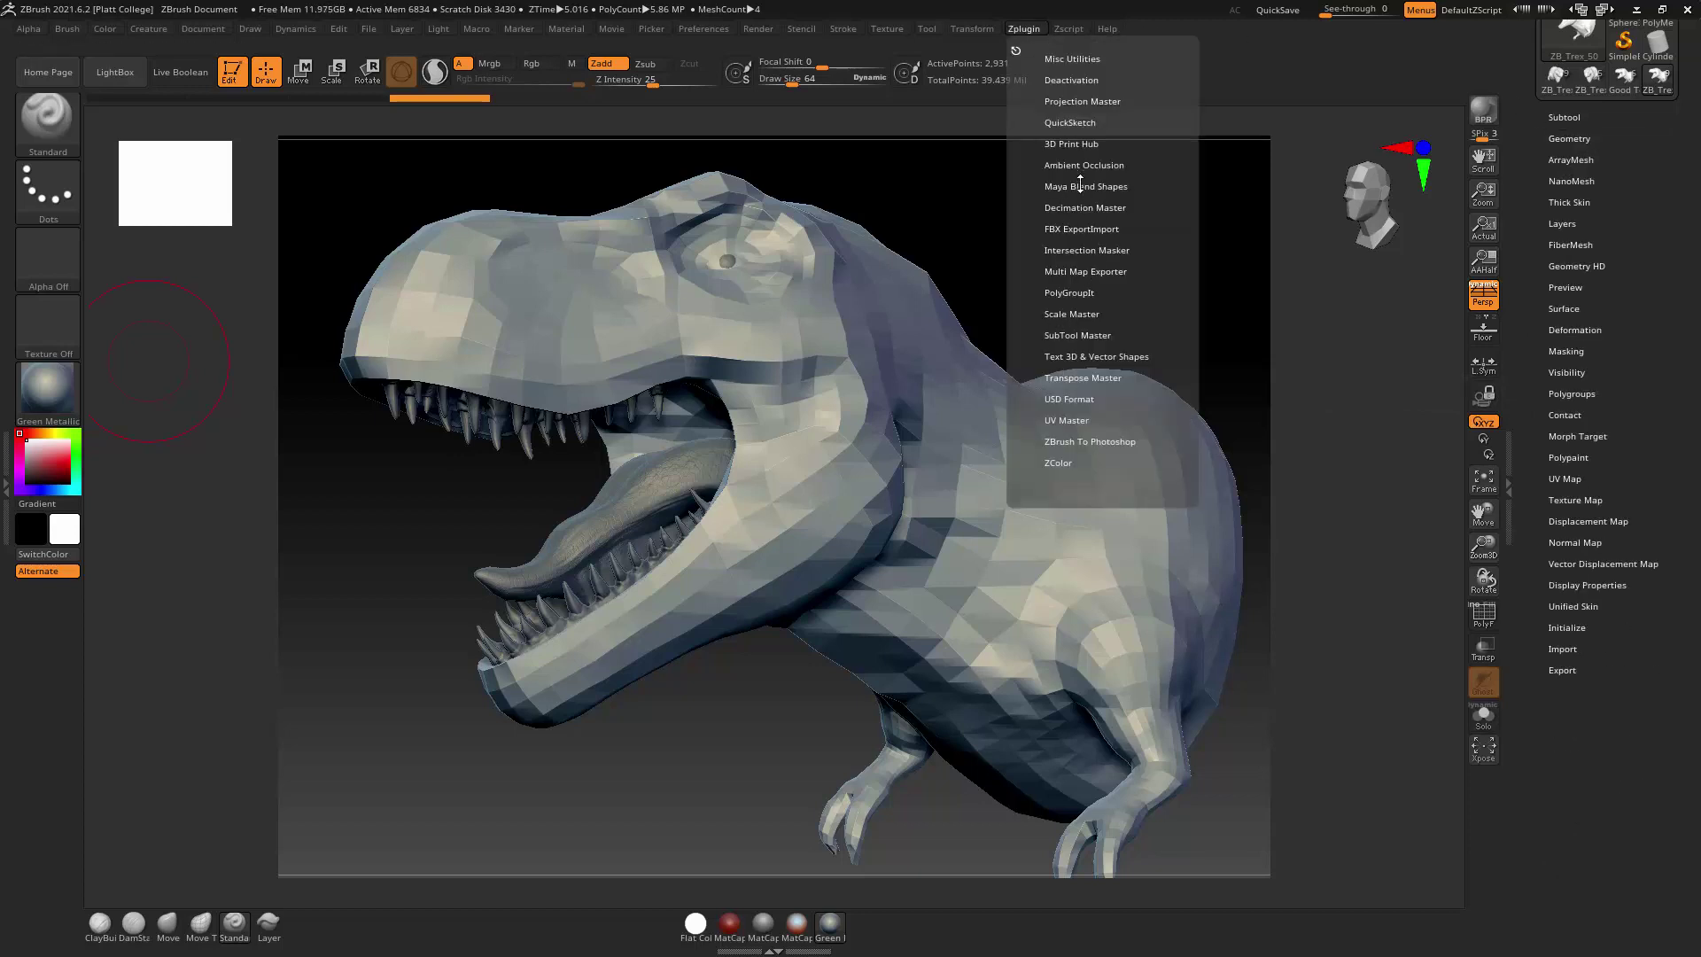
click(1079, 271)
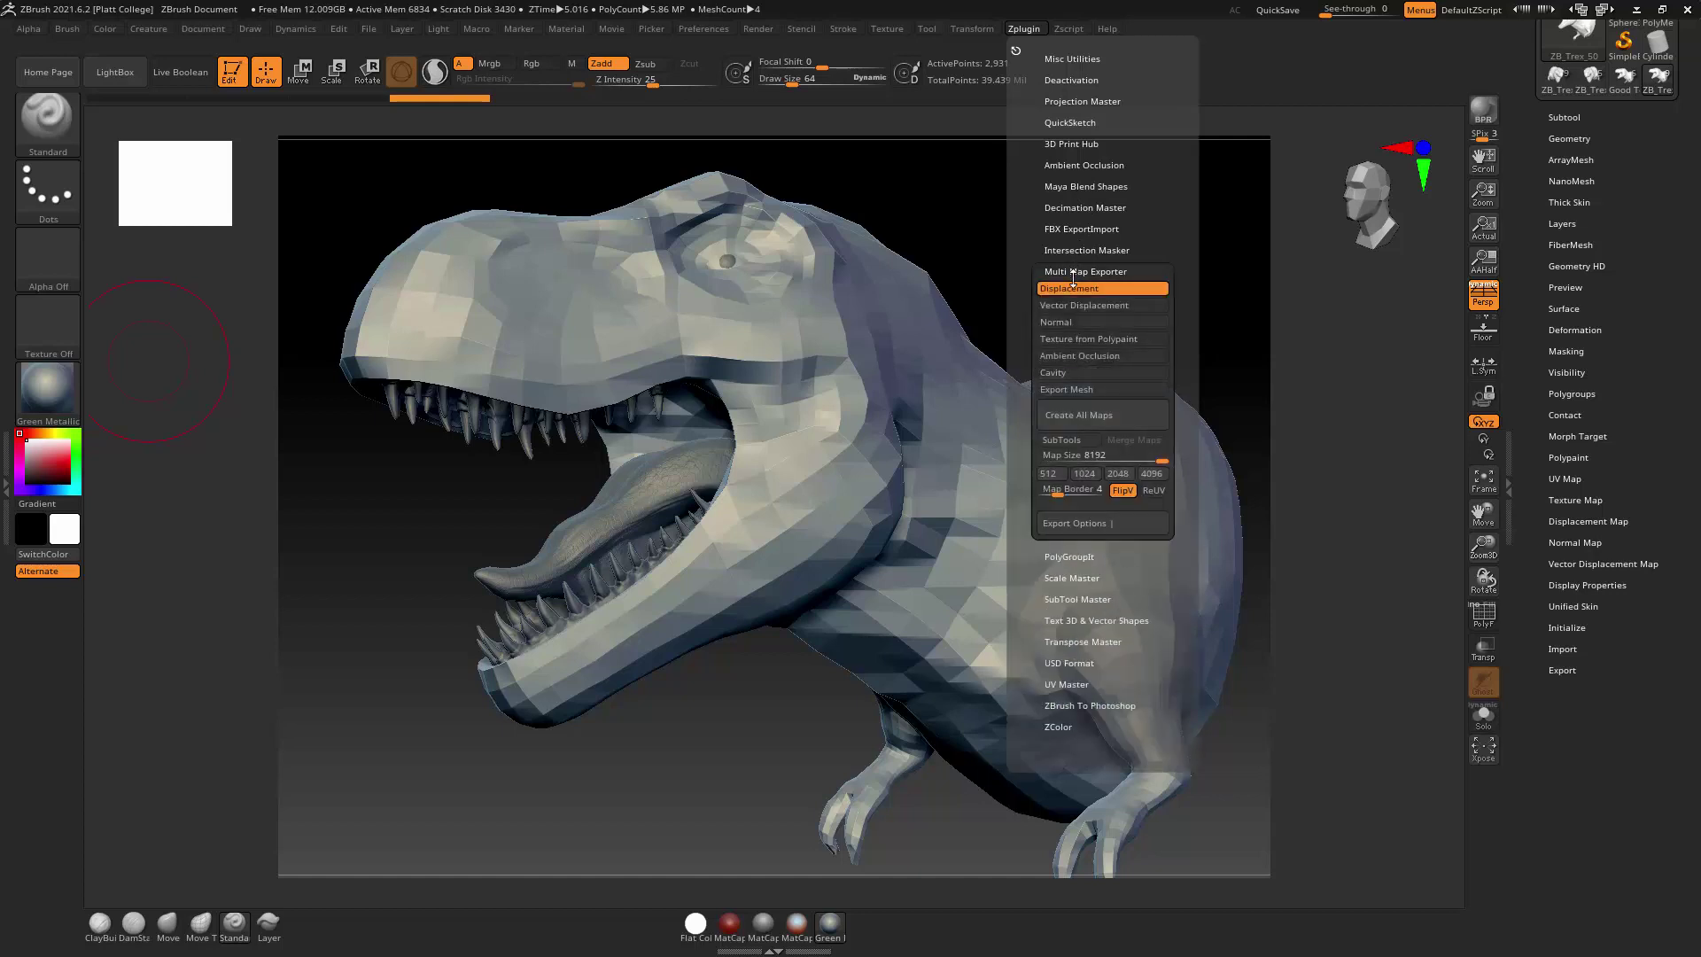
click(1087, 294)
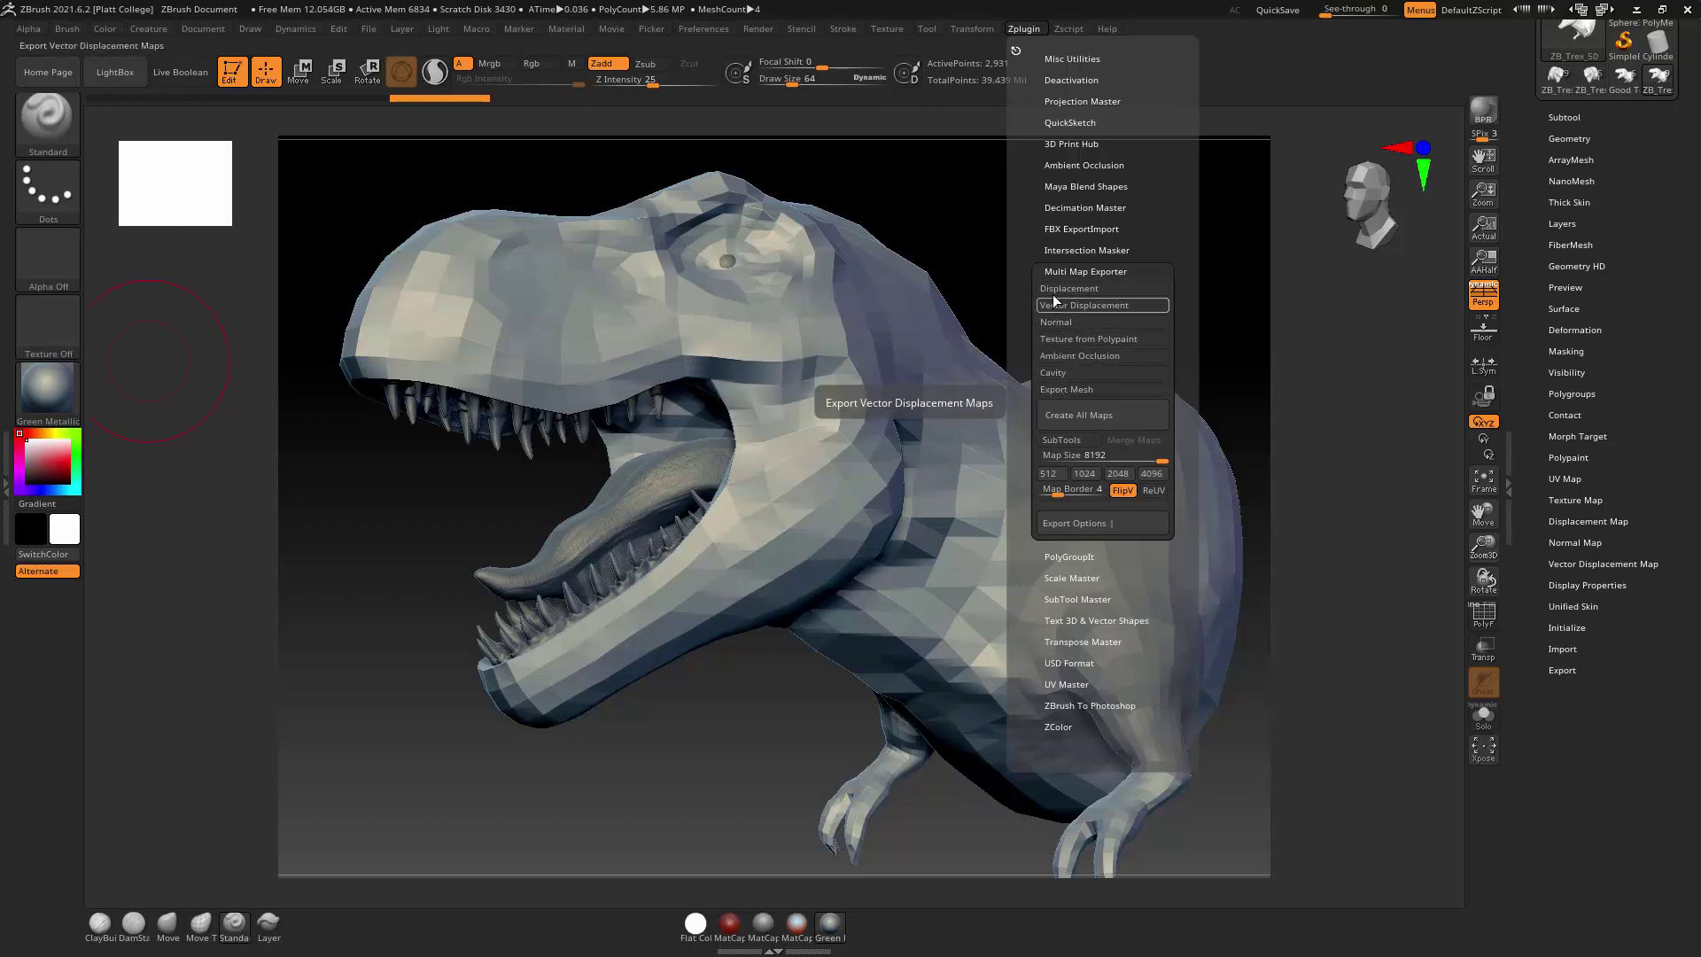
click(1055, 291)
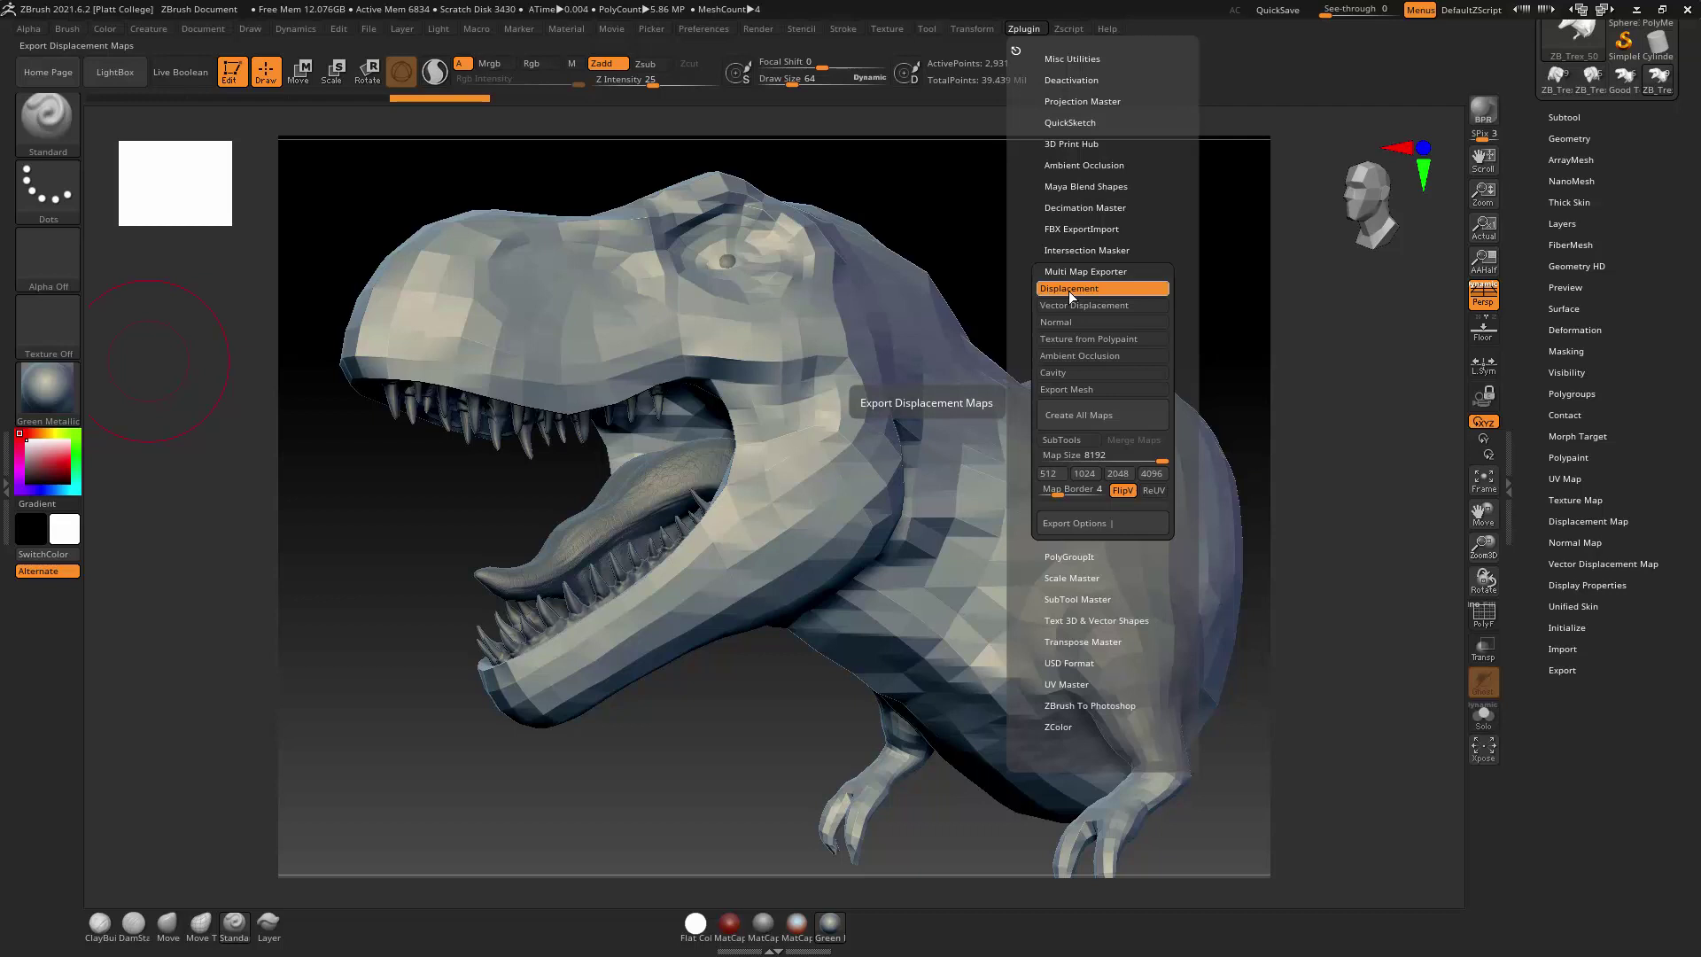
Expand the exporter's export options and open the Displacement Map settings
click(1078, 524)
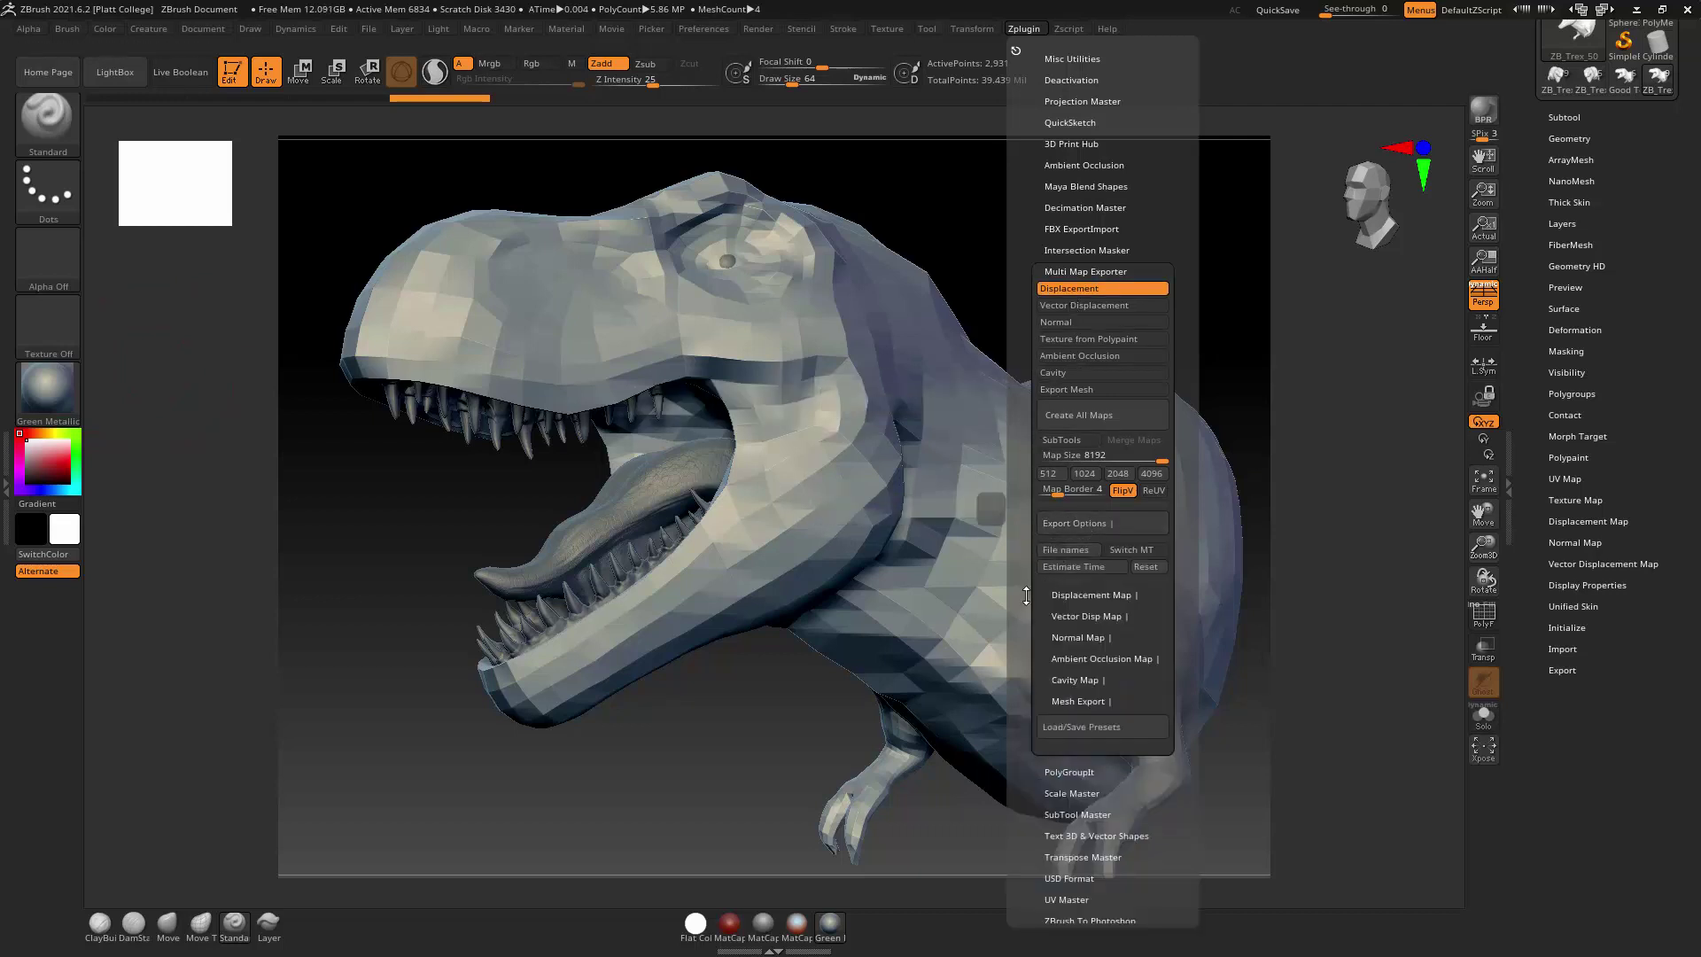
drag(1027, 596, 1036, 525)
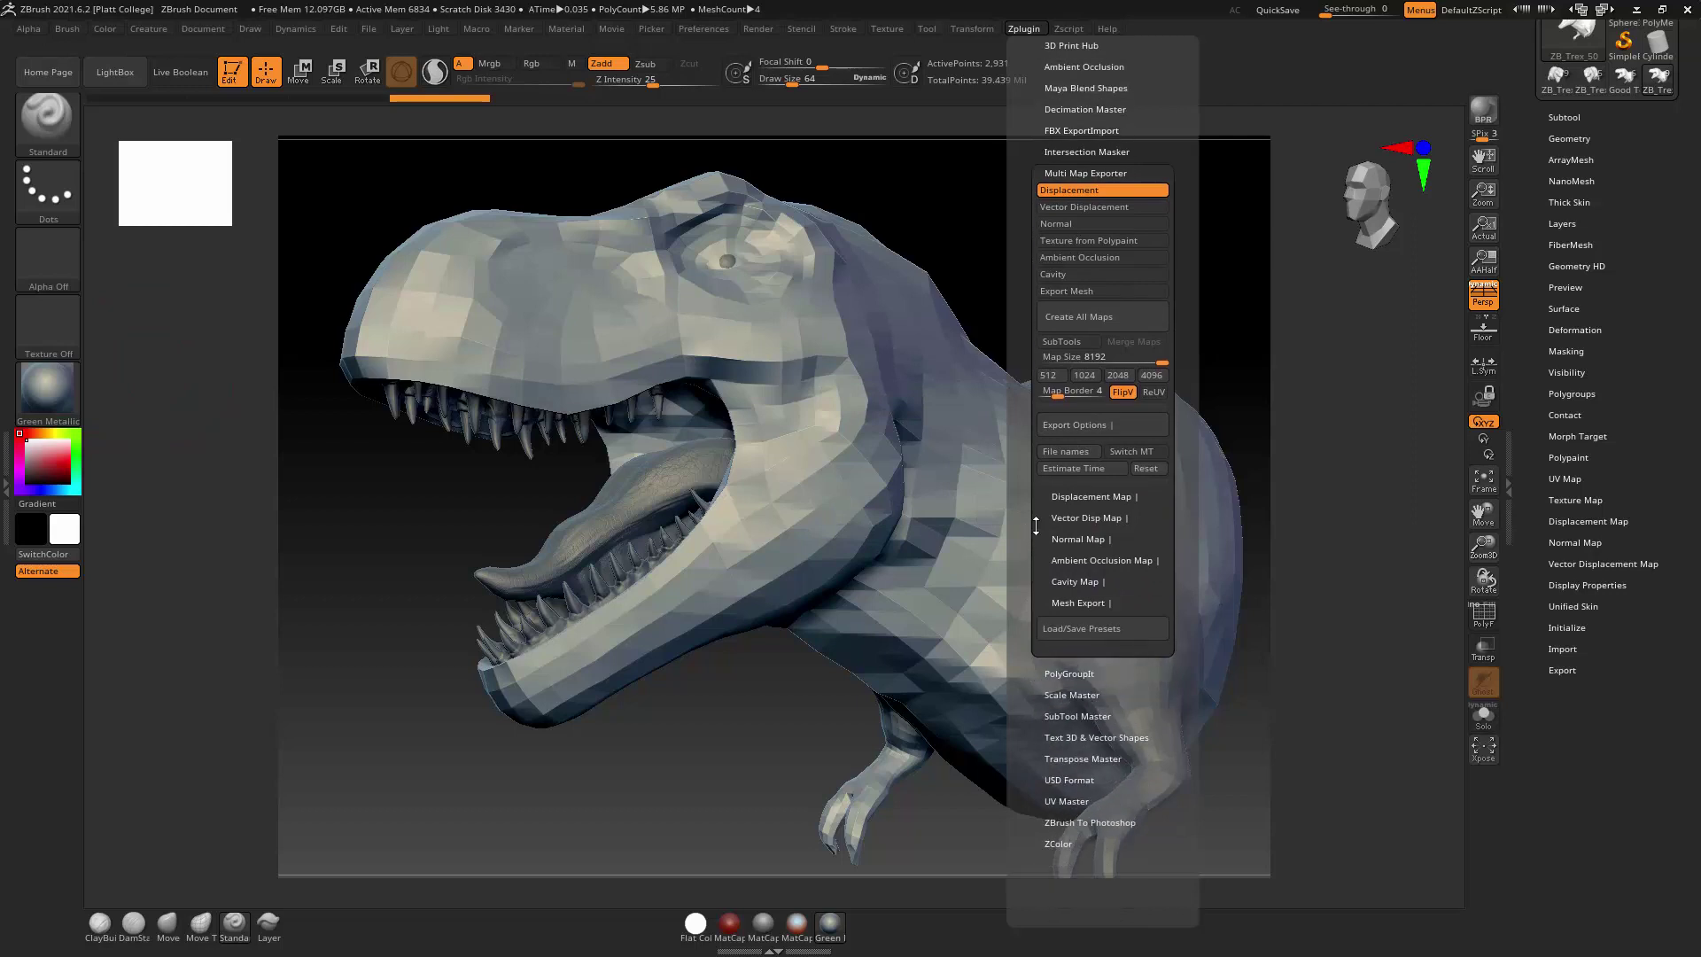
click(1095, 496)
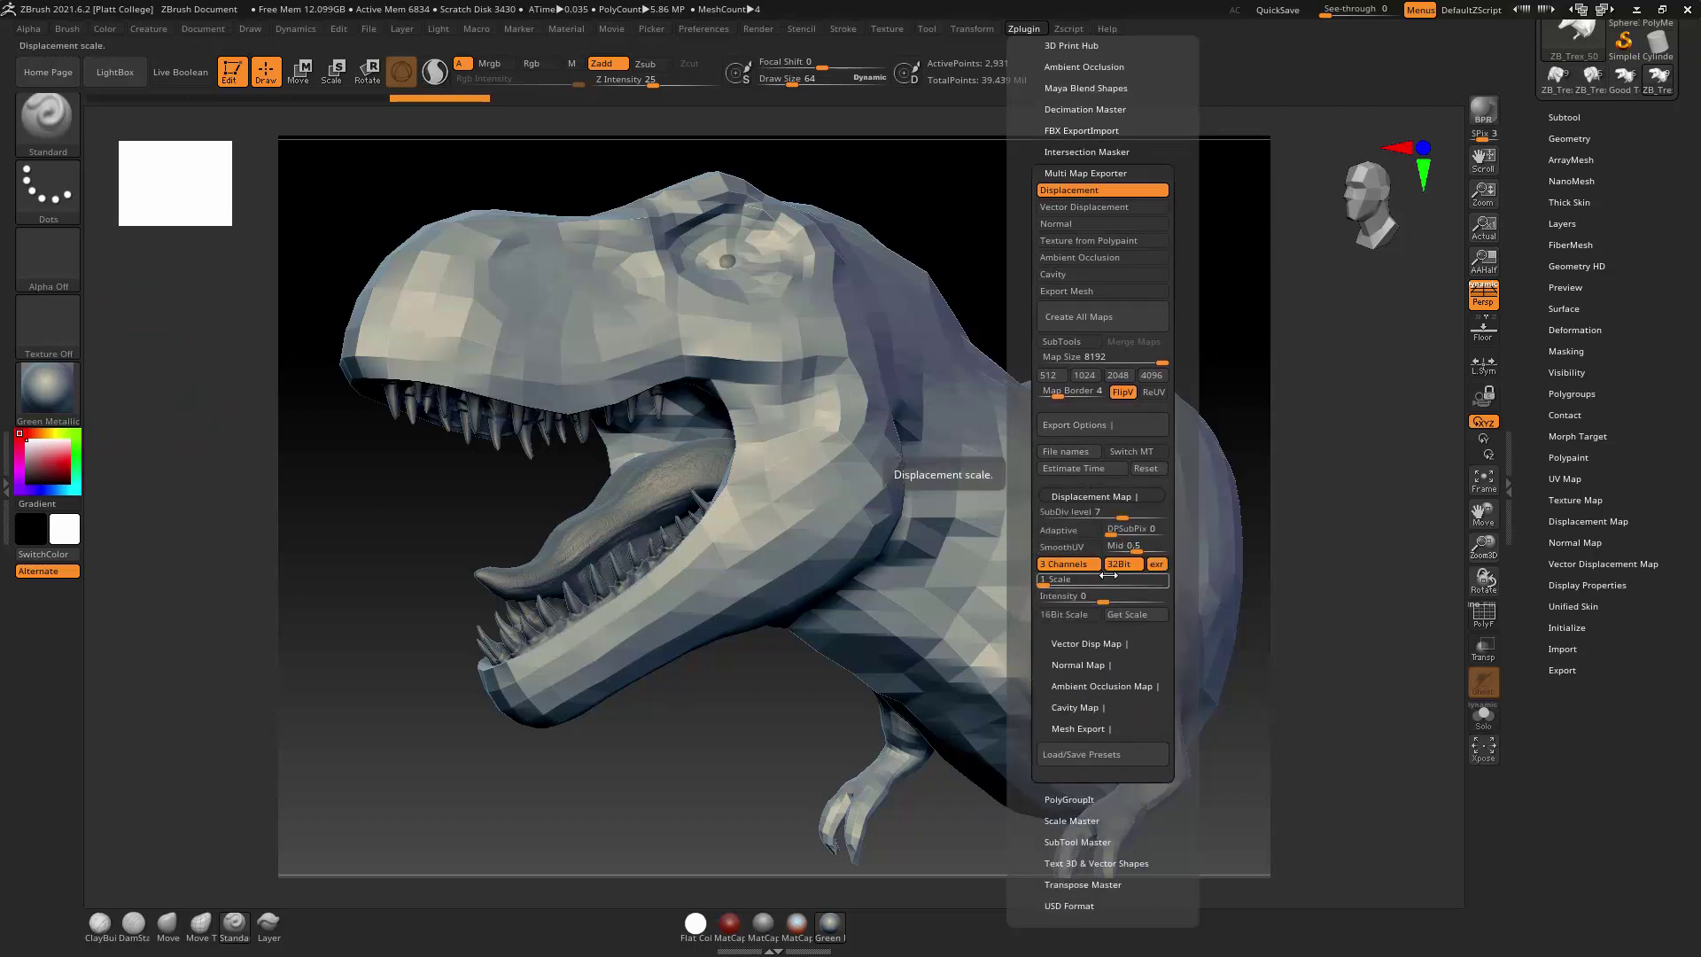
Open the body's geometry settings and set its subdivision level to 1
click(1570, 138)
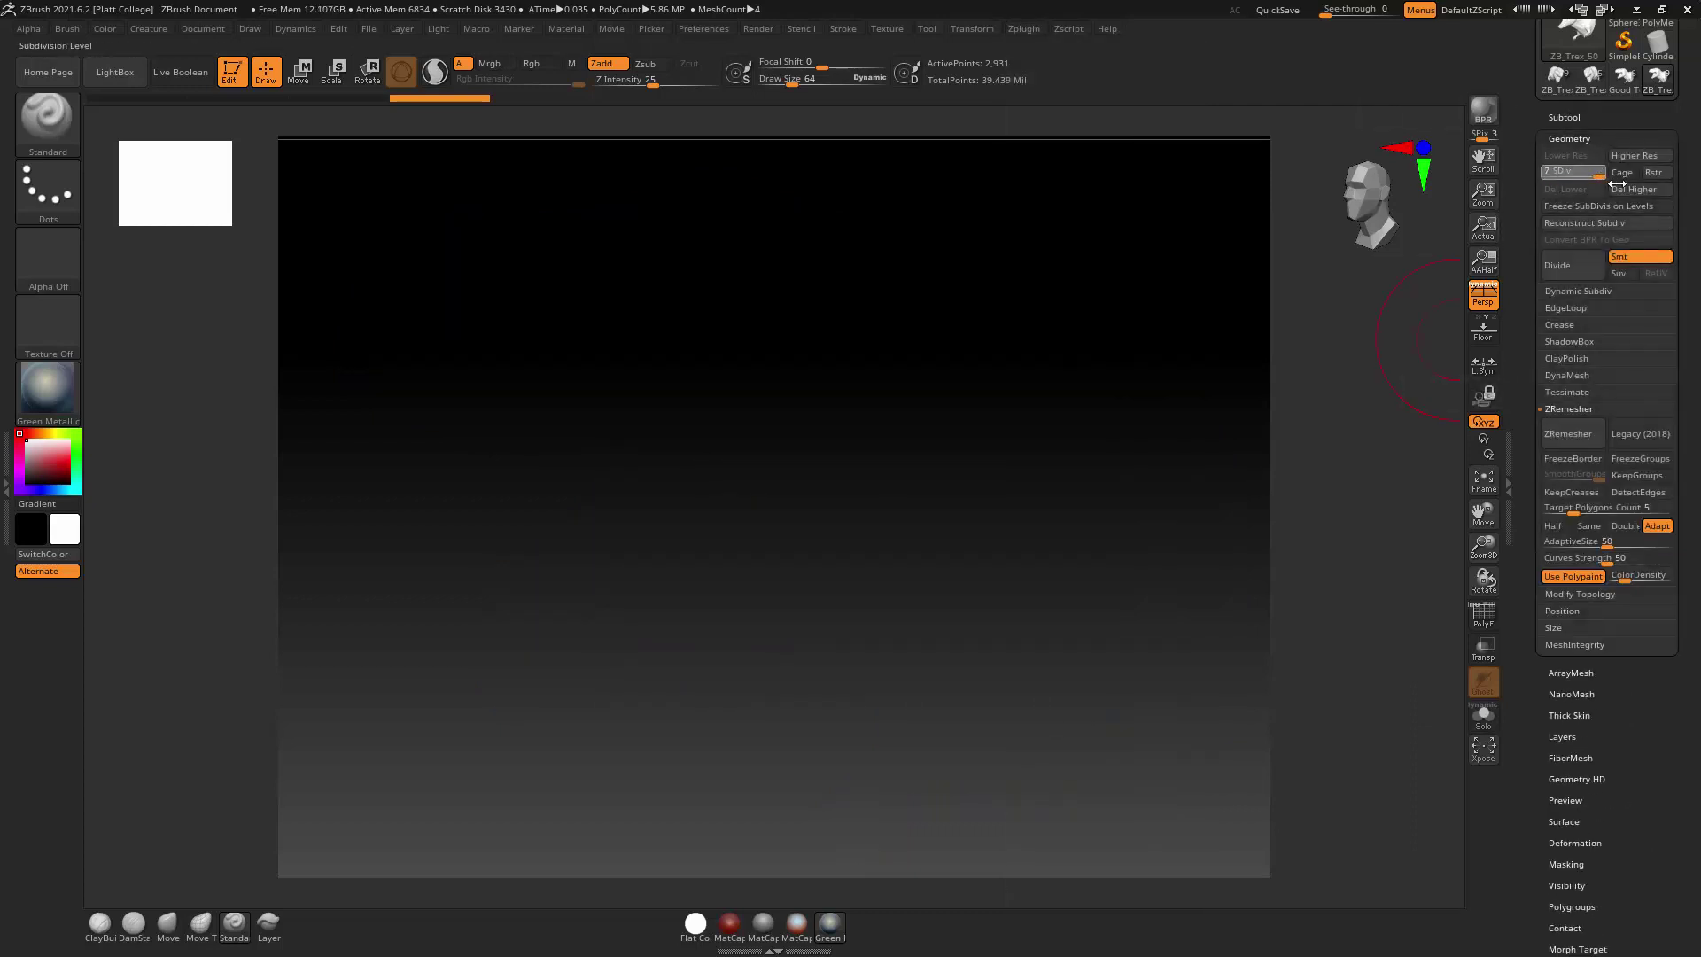
drag(1610, 181, 1548, 178)
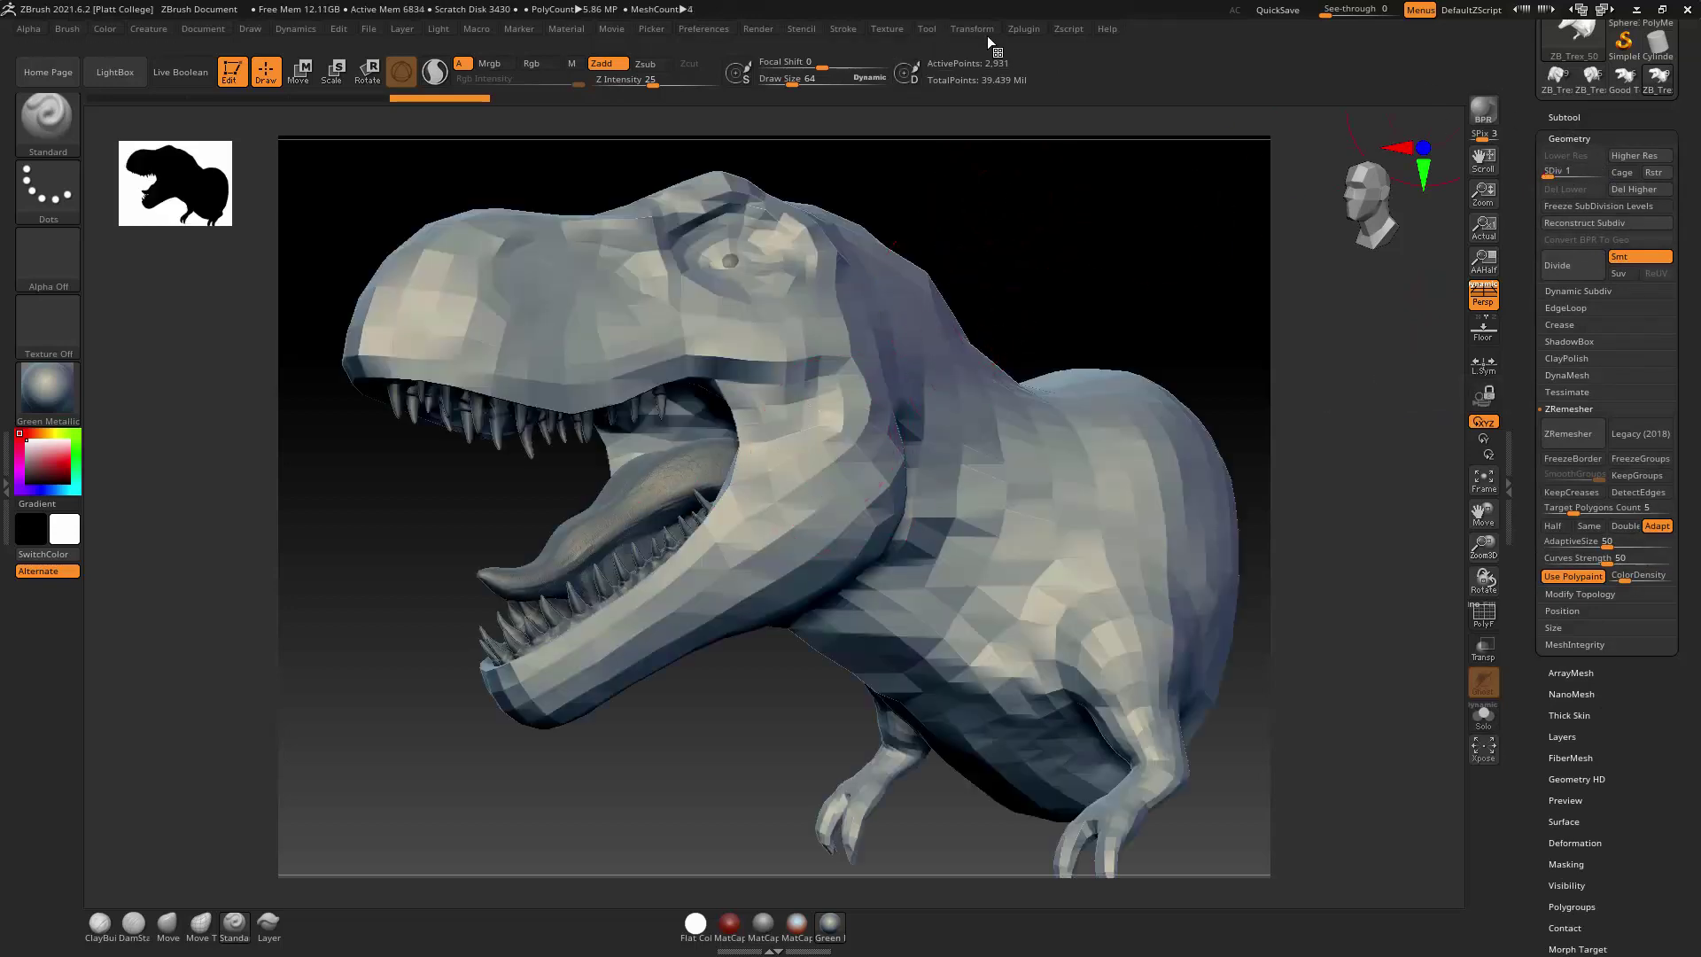
Dock the Zplugin palette in the empty side tray so the Multi Map Exporter settings stay open
click(1074, 29)
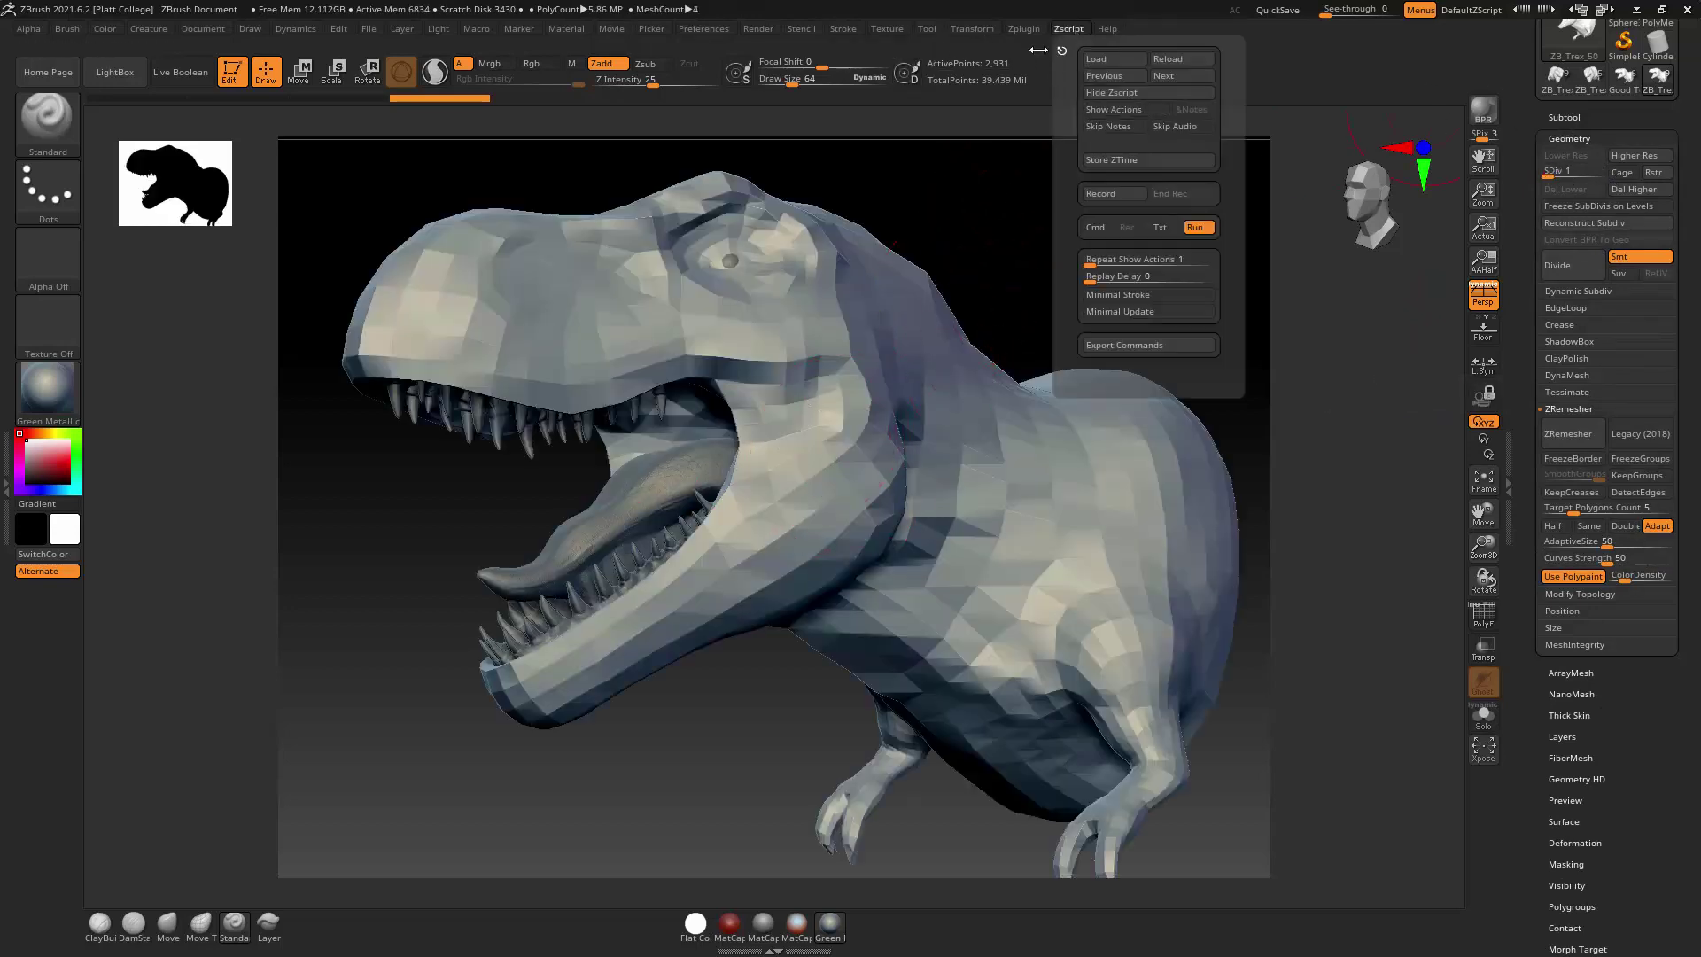
click(1031, 31)
click(1029, 25)
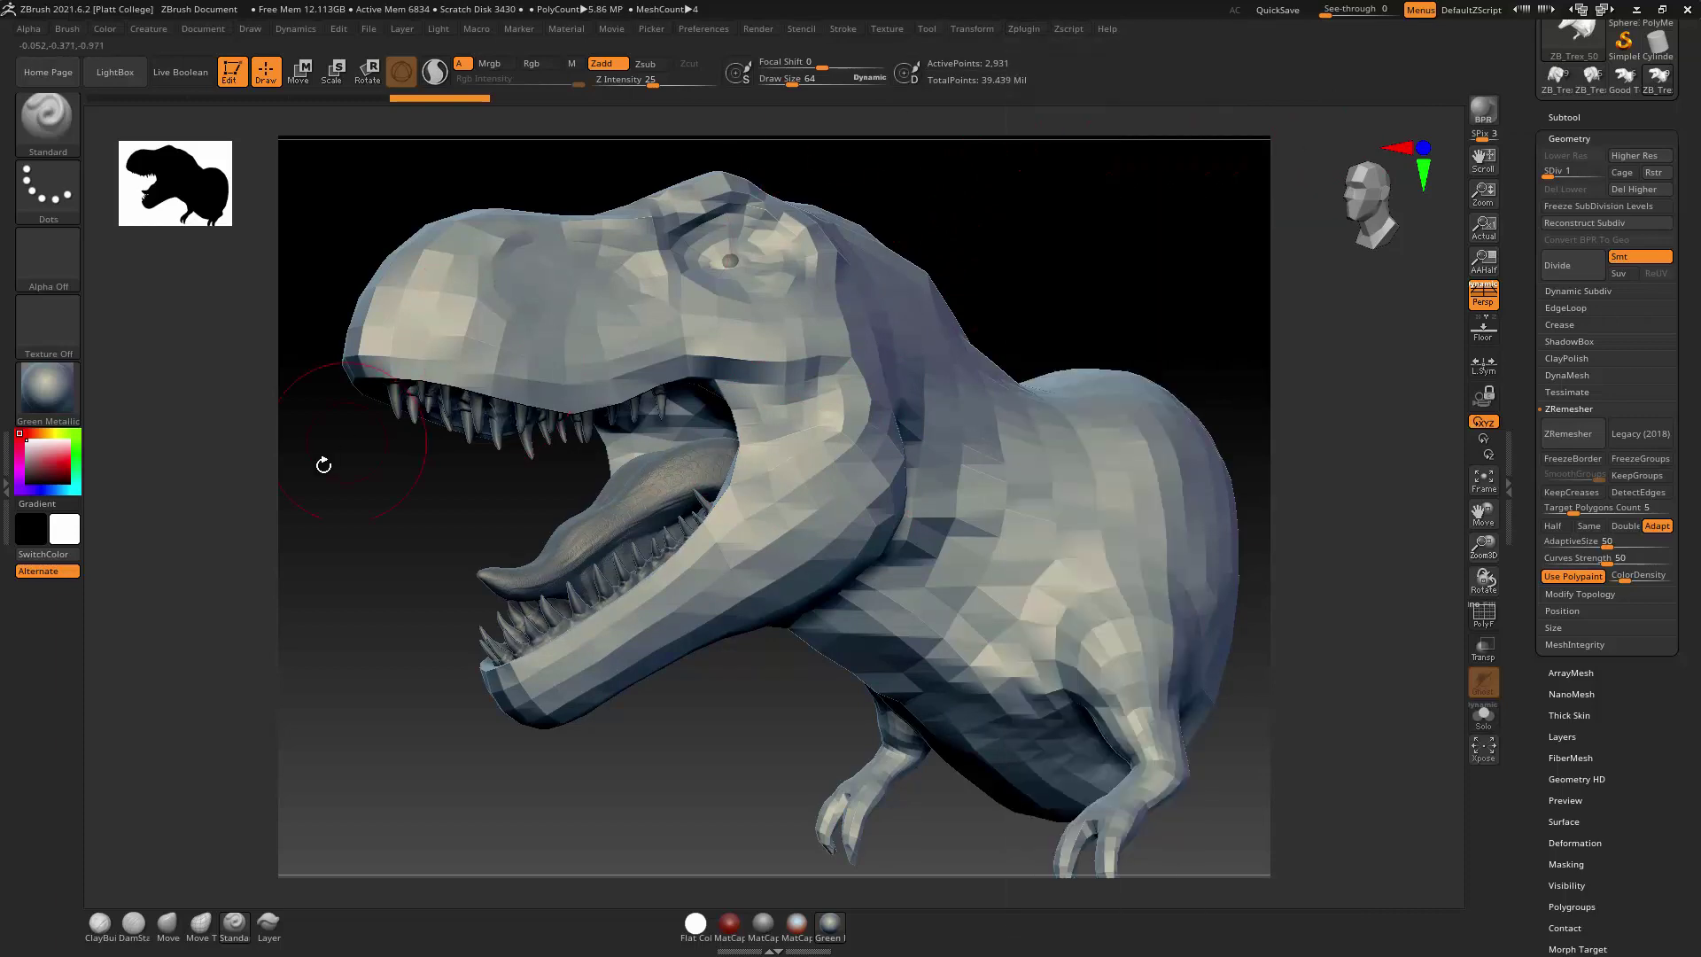
click(5, 486)
click(1207, 30)
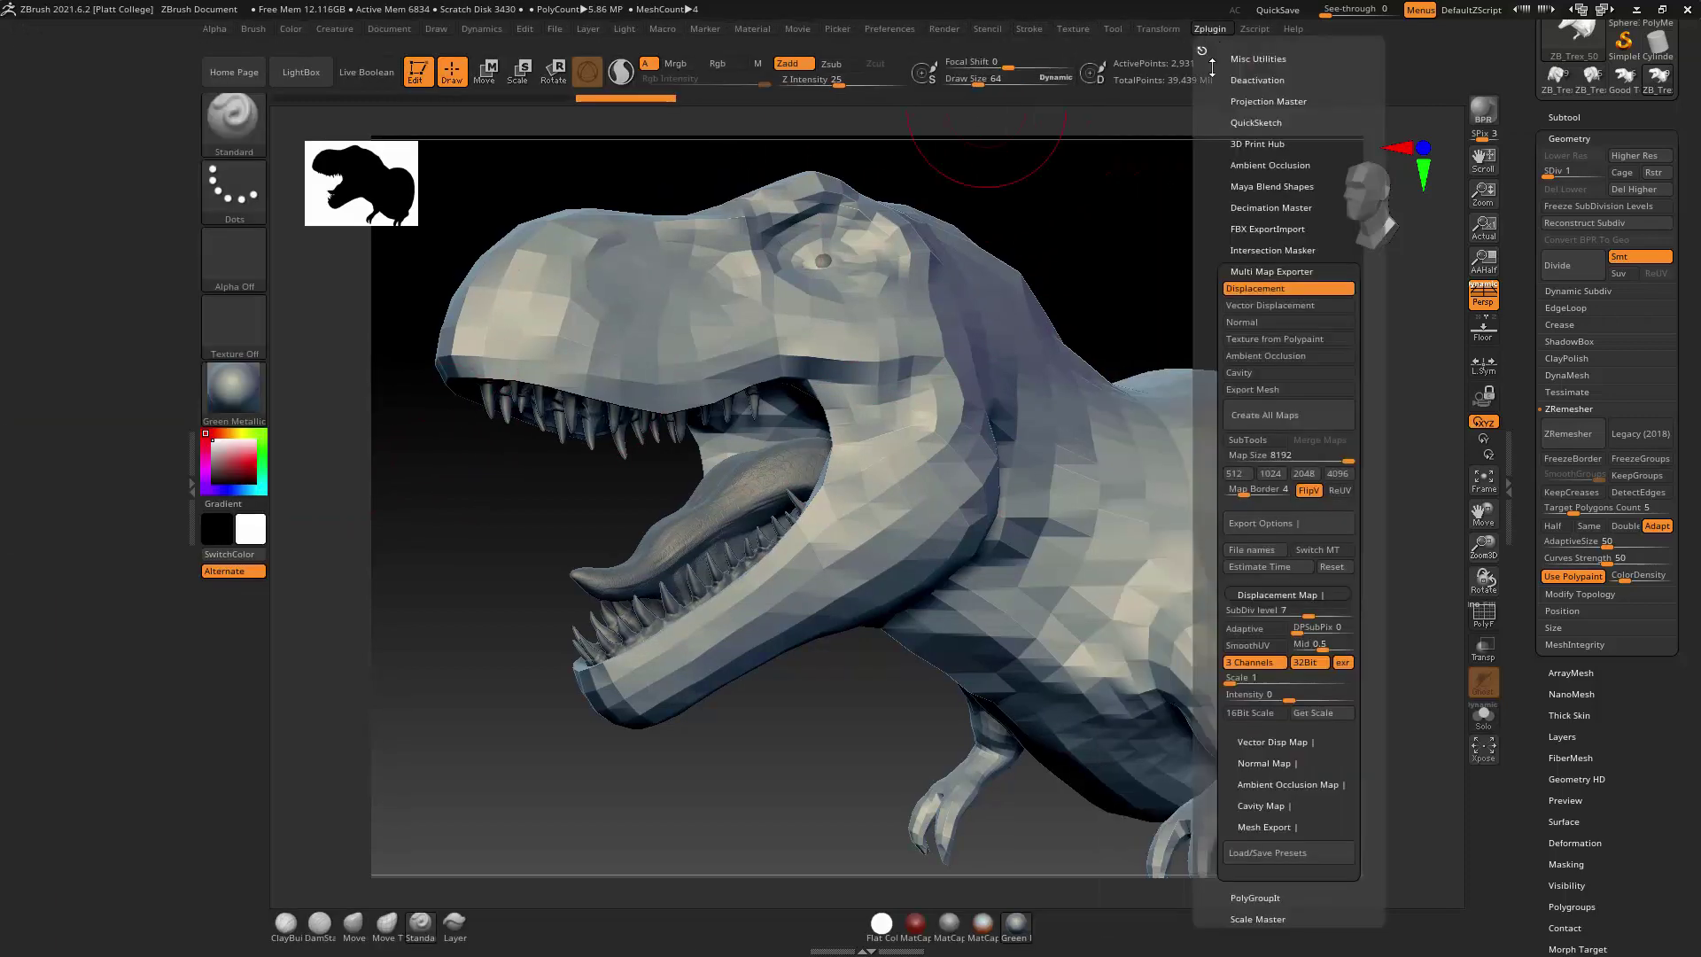
drag(1201, 51, 165, 165)
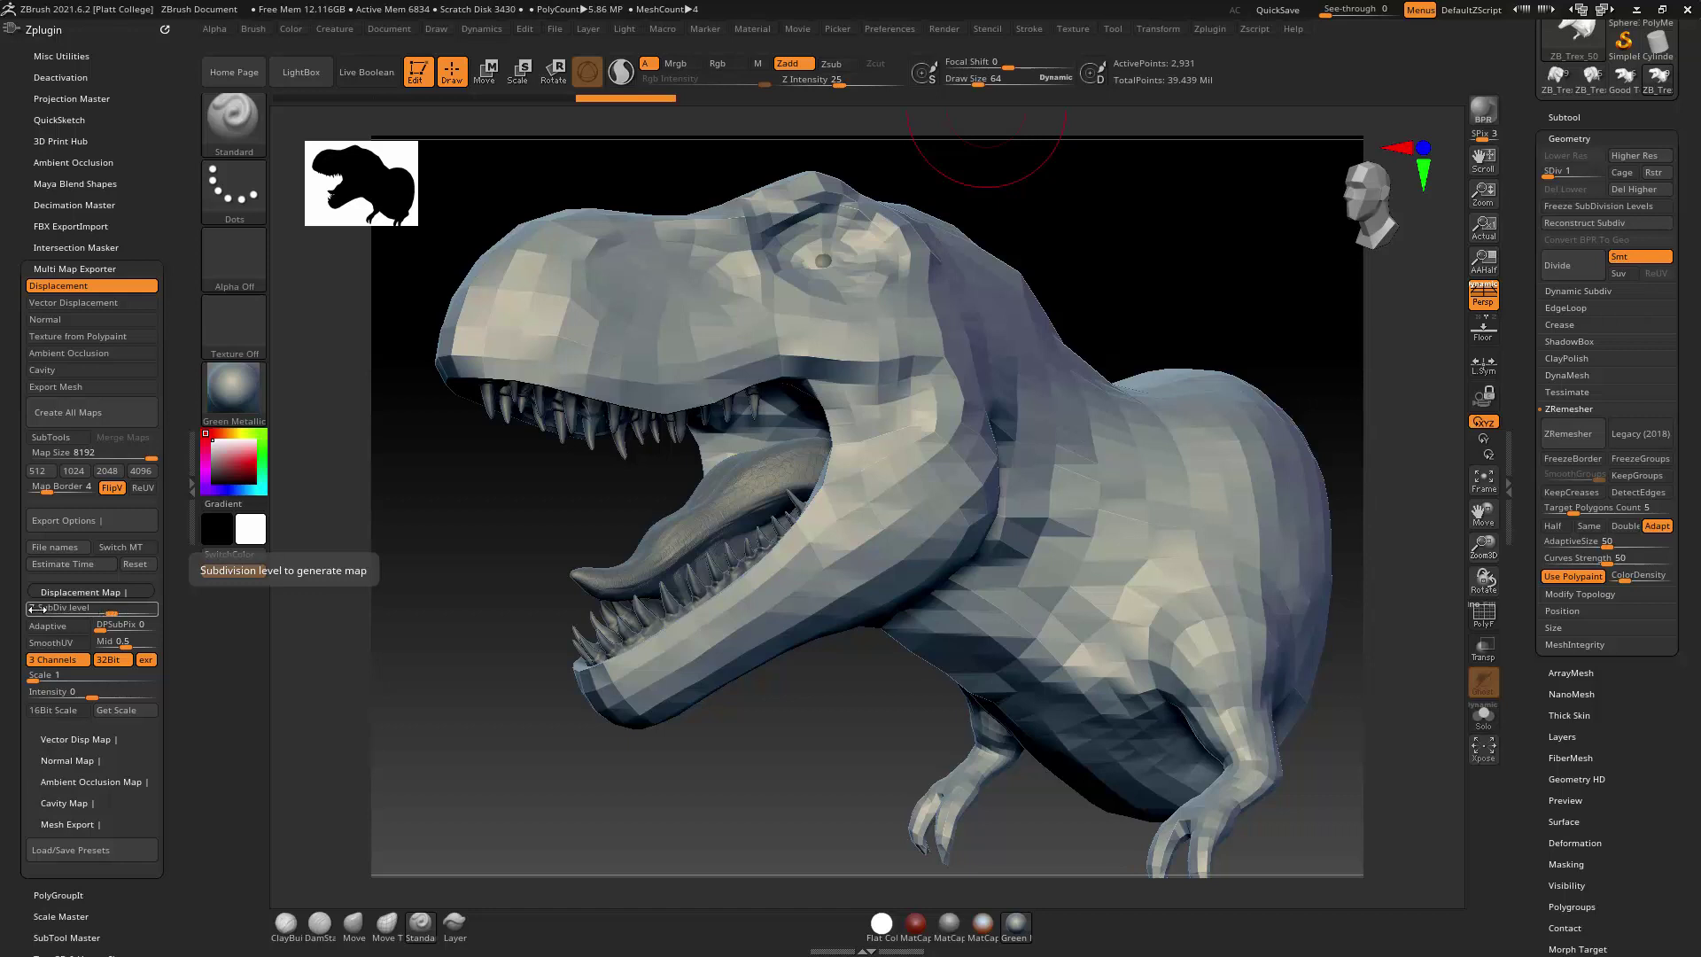
Turn off 3 Channels for the displacement map and open the exporter's file name options at the UV tile ID format
click(71, 661)
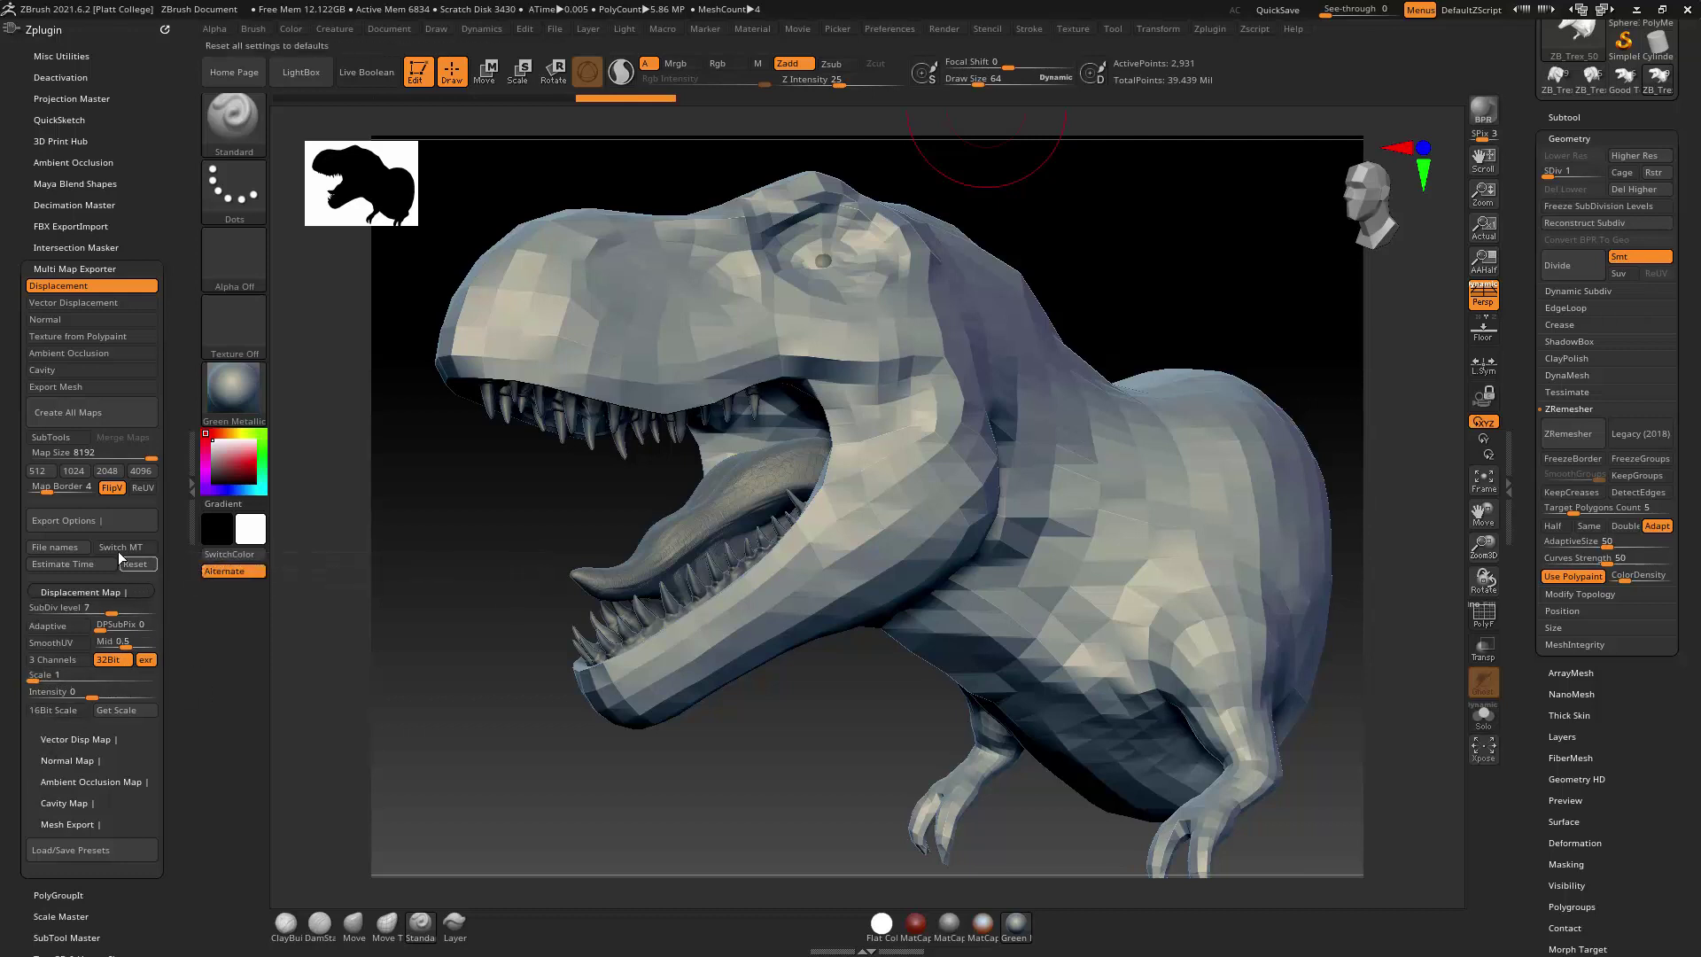
click(56, 546)
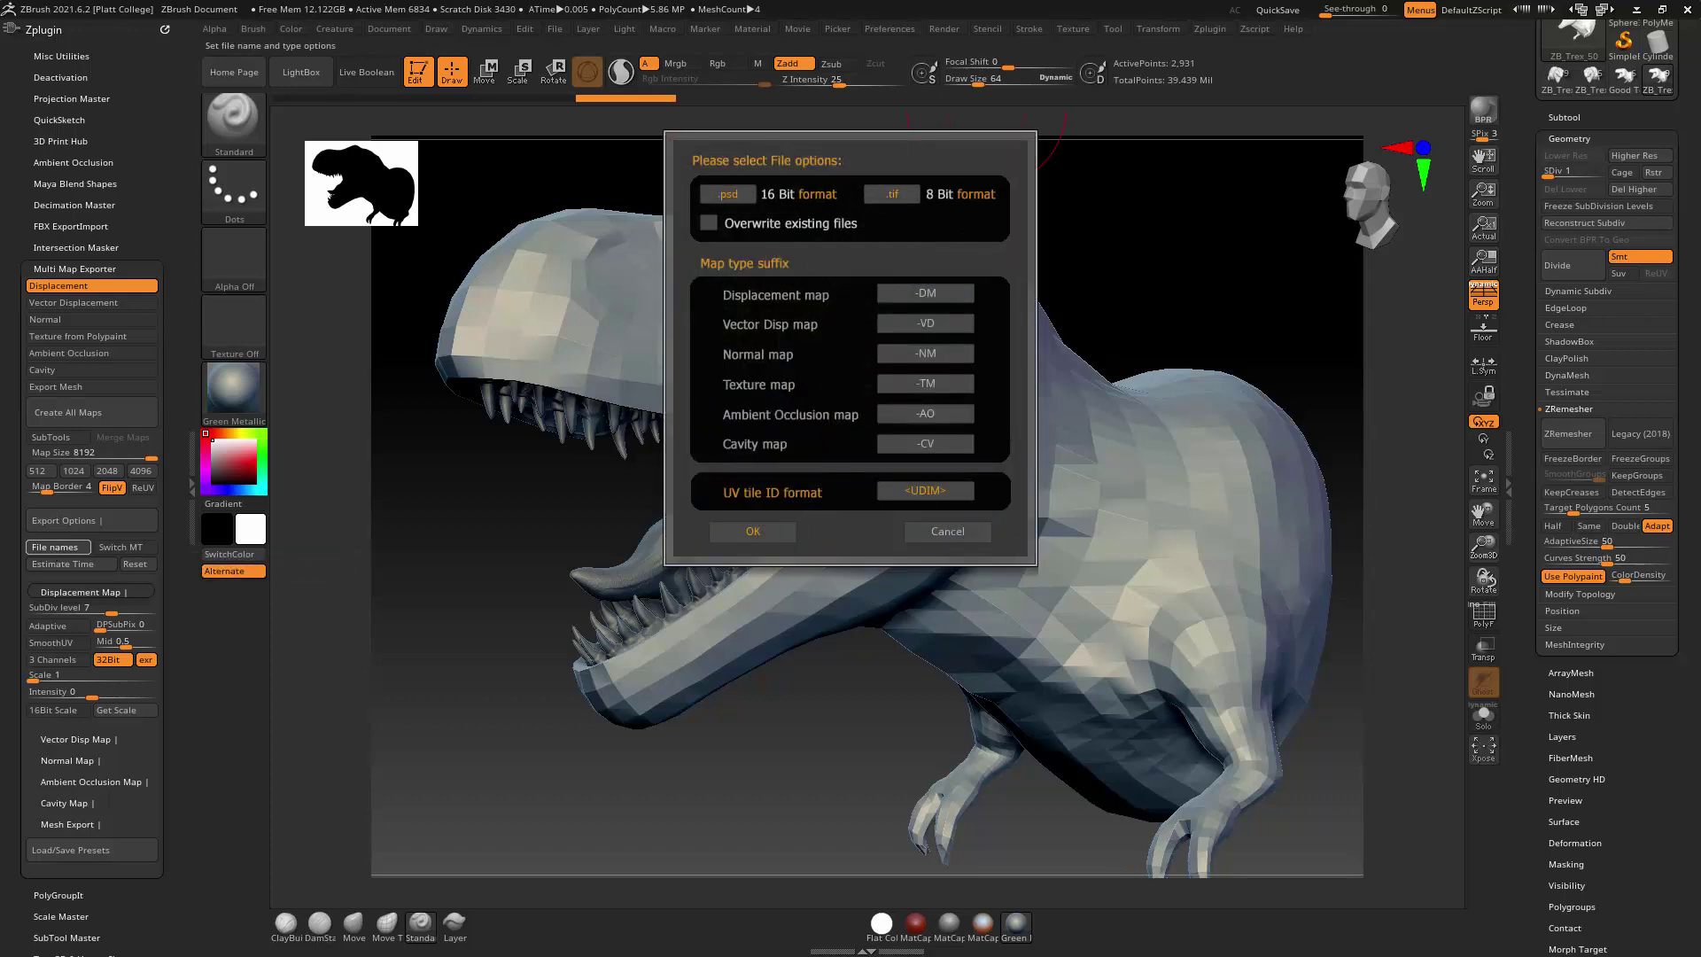
click(945, 493)
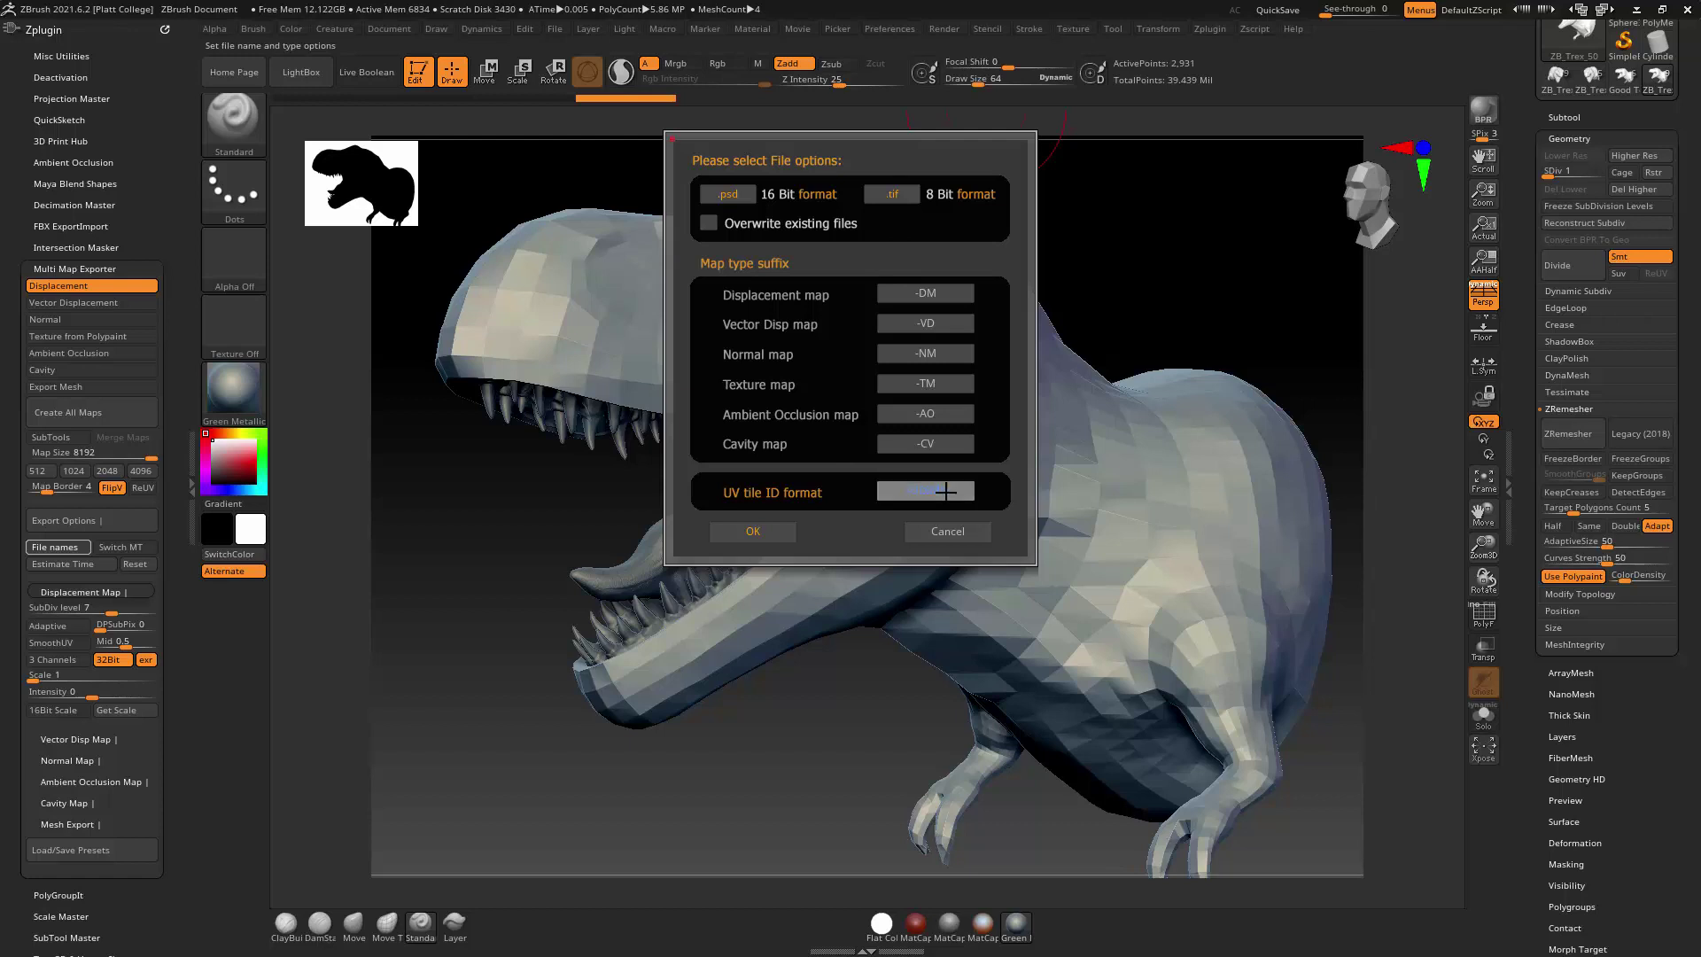
text(_u1_v1)
key(Escape)
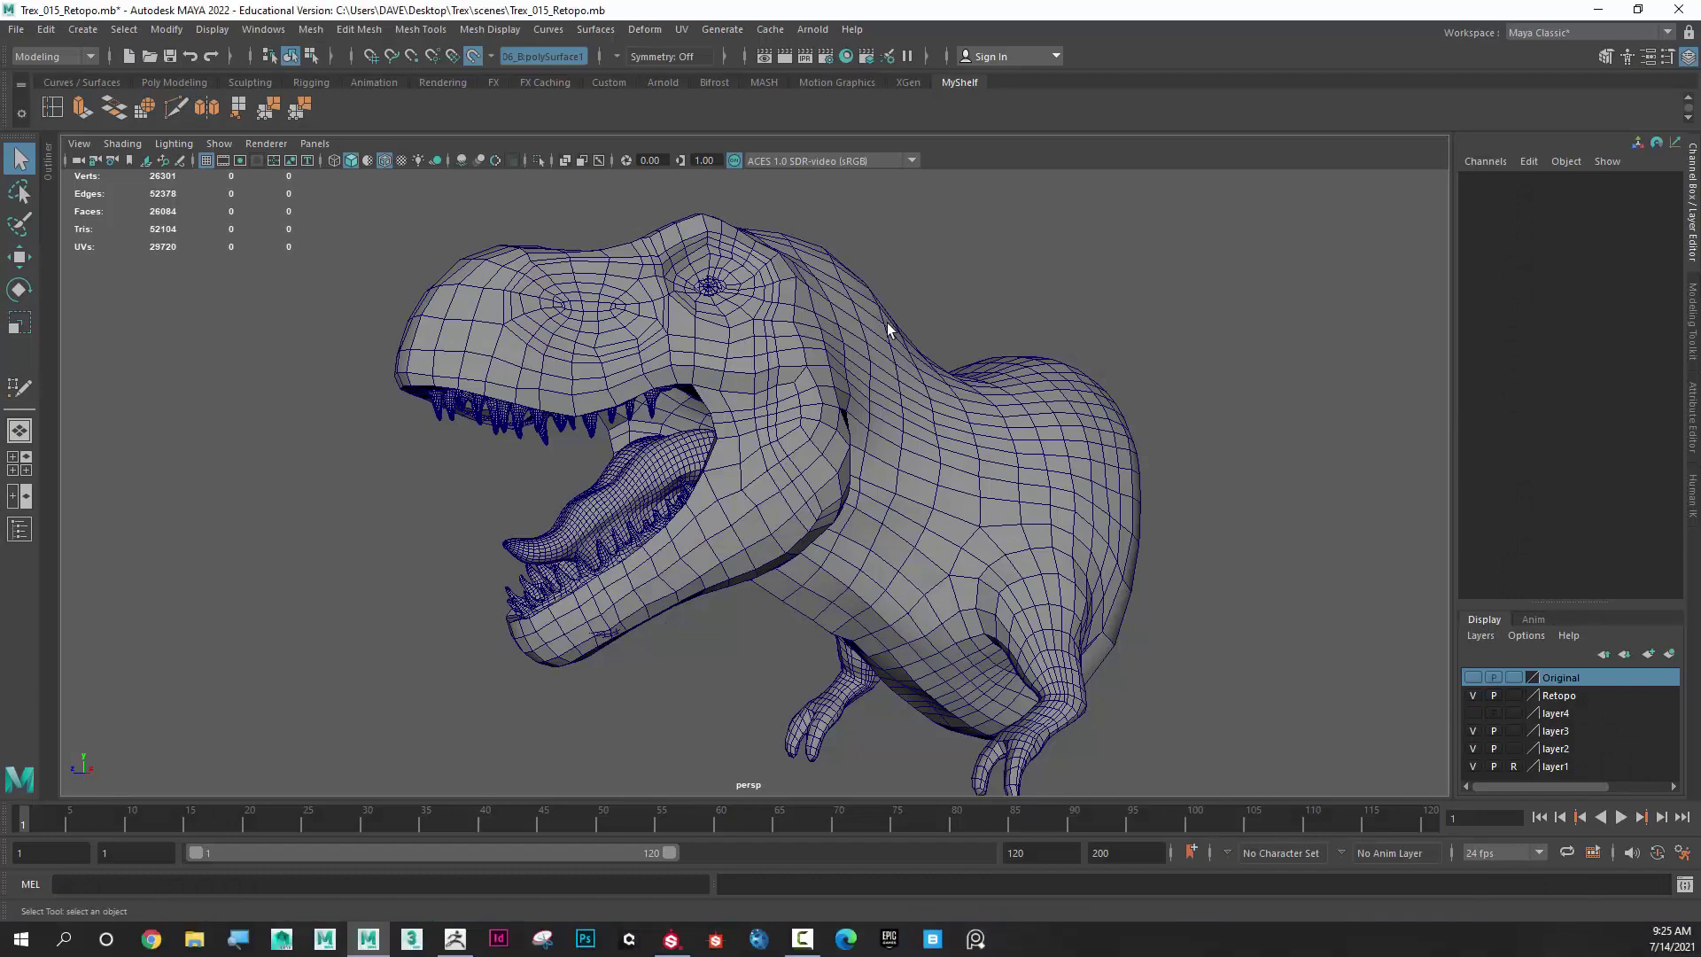
Switch to Maya, select the T-rex body mesh and open it in the UV Editor without the UV Toolkit
click(887, 322)
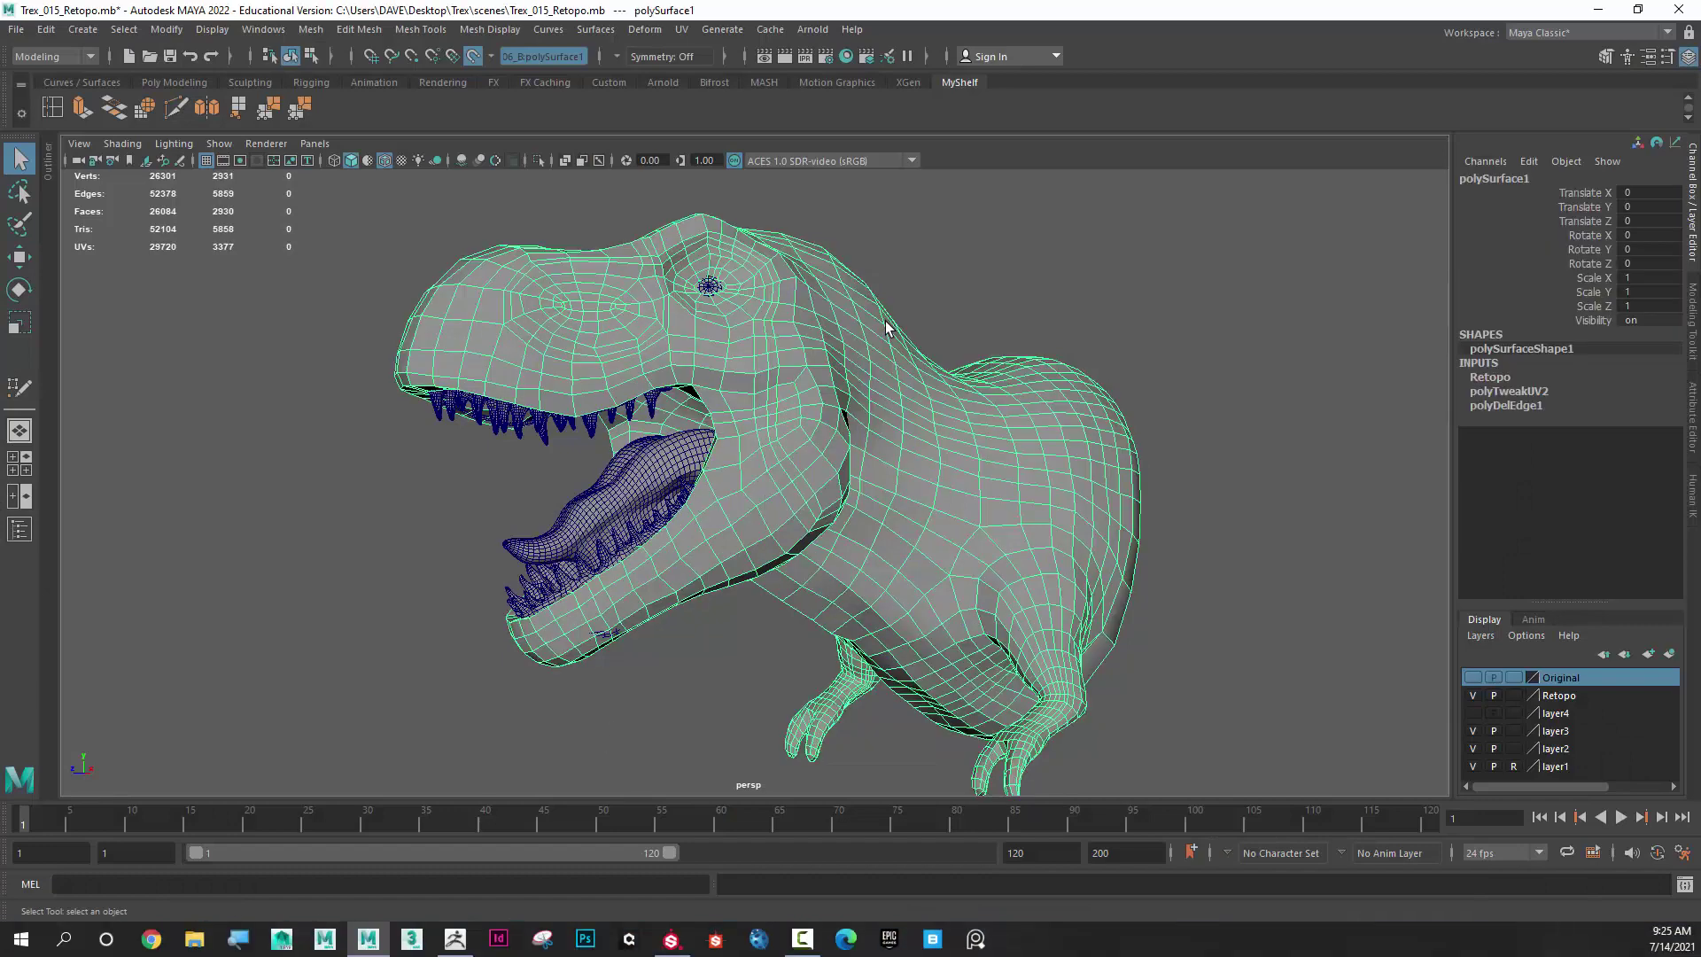
click(682, 29)
click(725, 66)
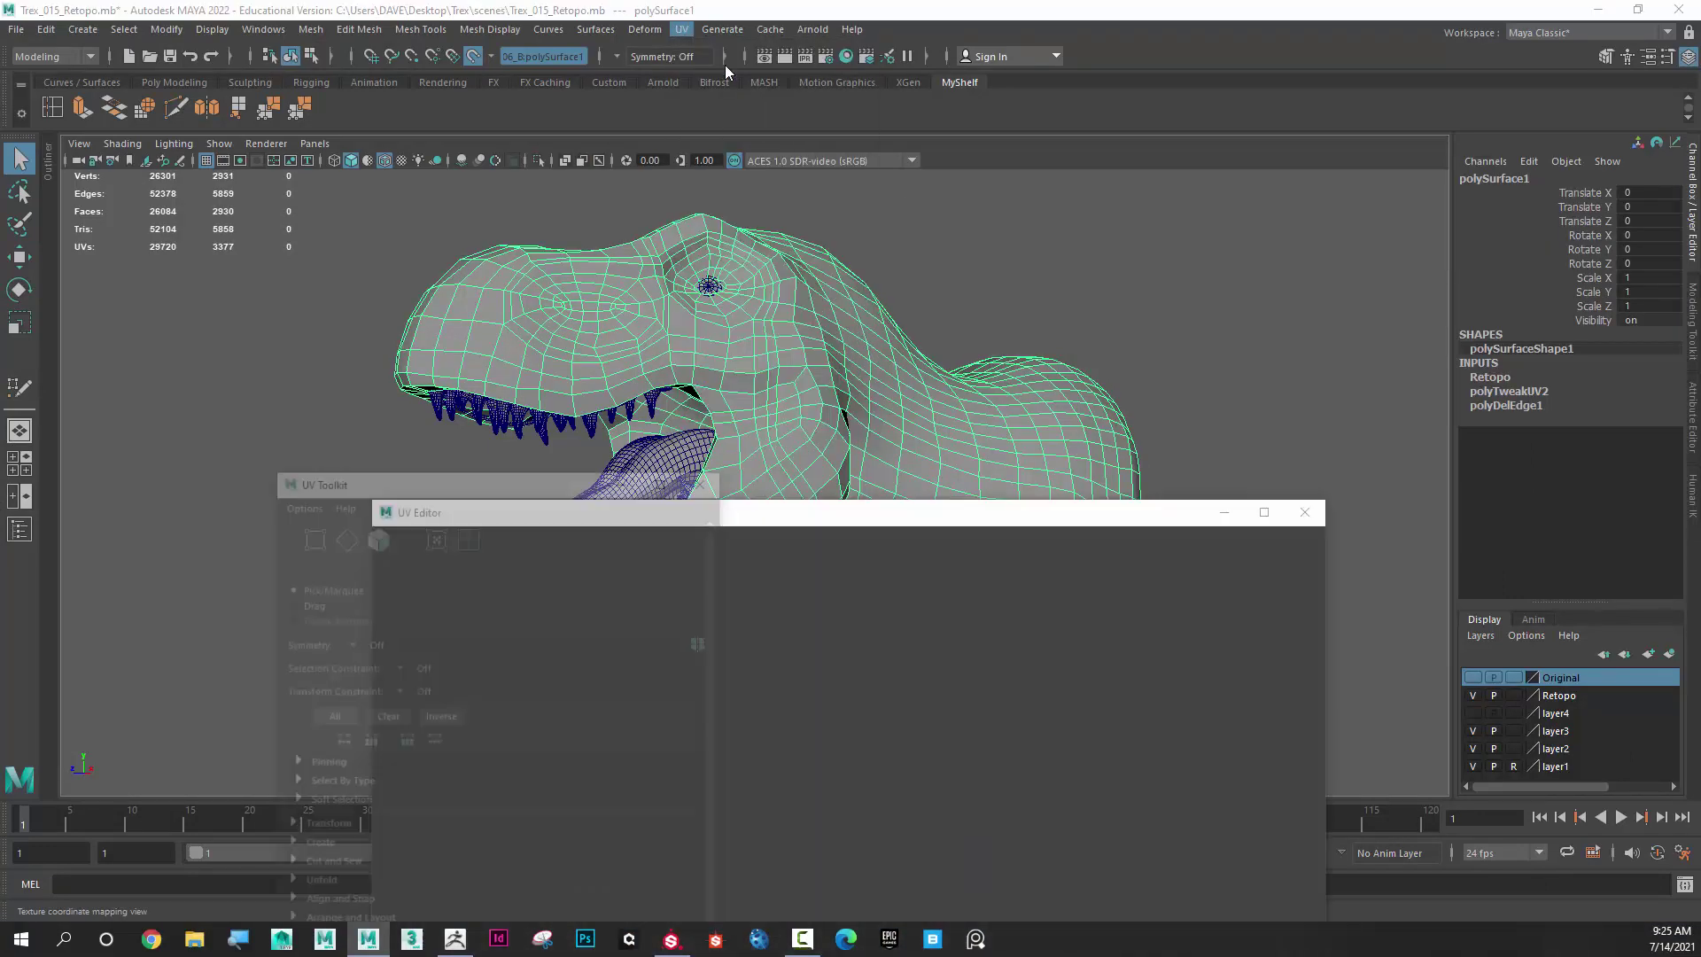
click(708, 473)
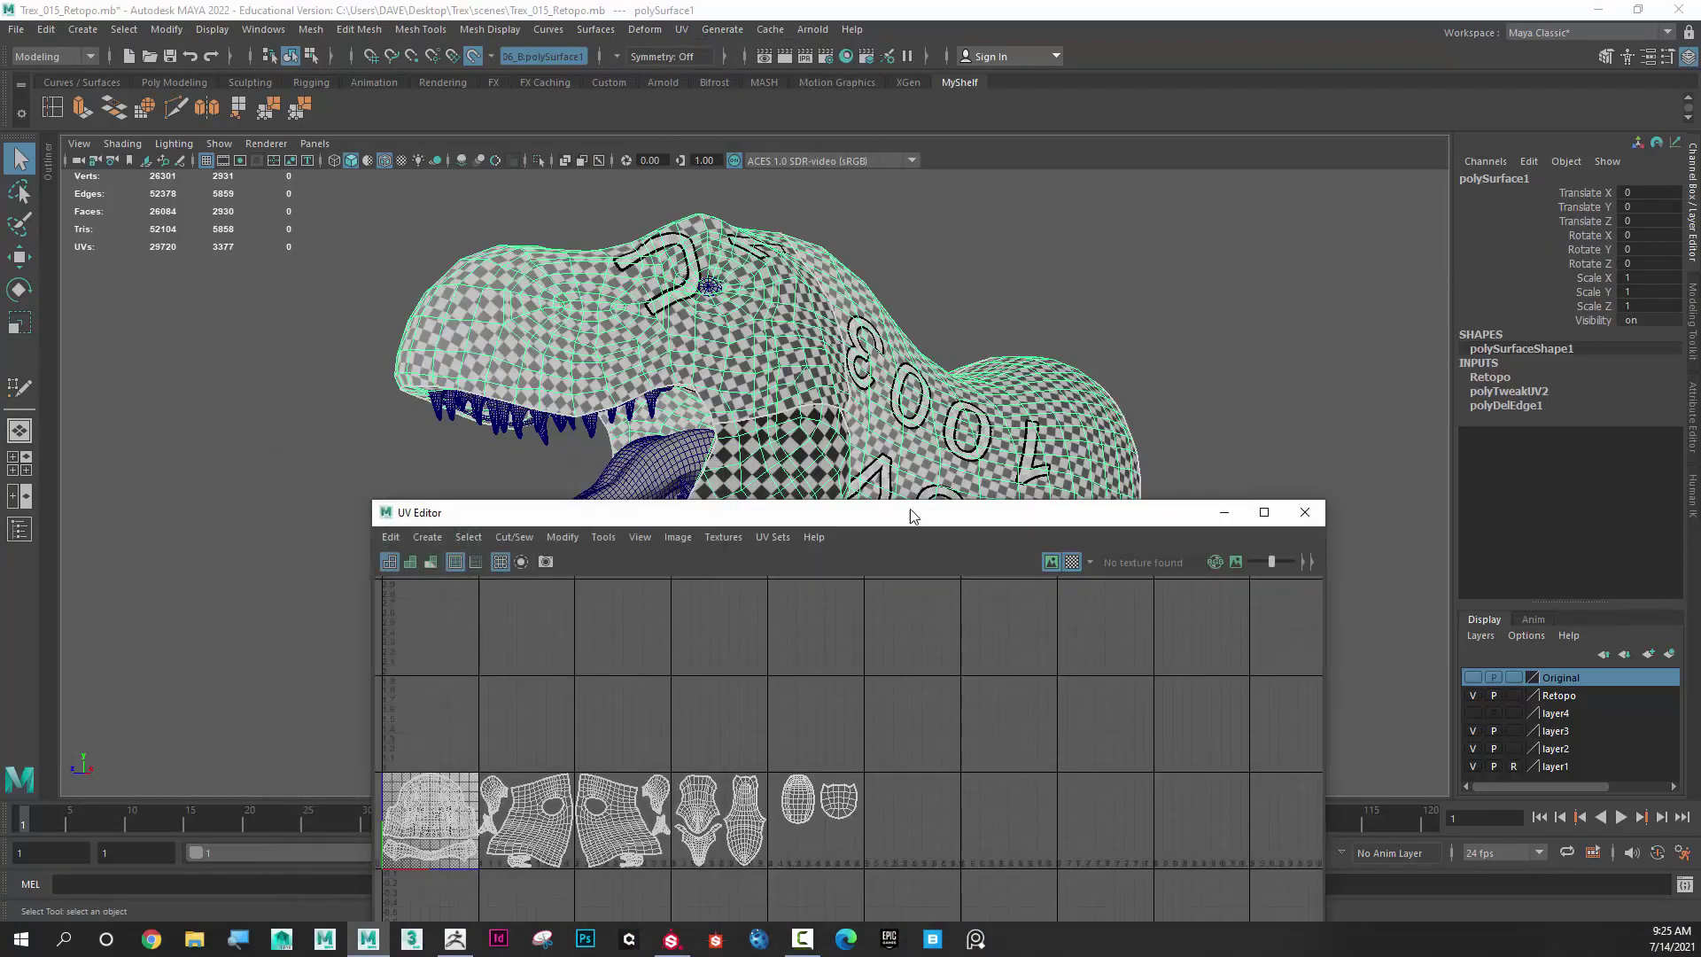
drag(908, 514, 996, 151)
Examine how the body's UV shells are laid out across the UDIM tiles, then return to ZBrush's file name options
alt+middle_drag(650, 583, 809, 505)
scroll(809, 505, up, 1)
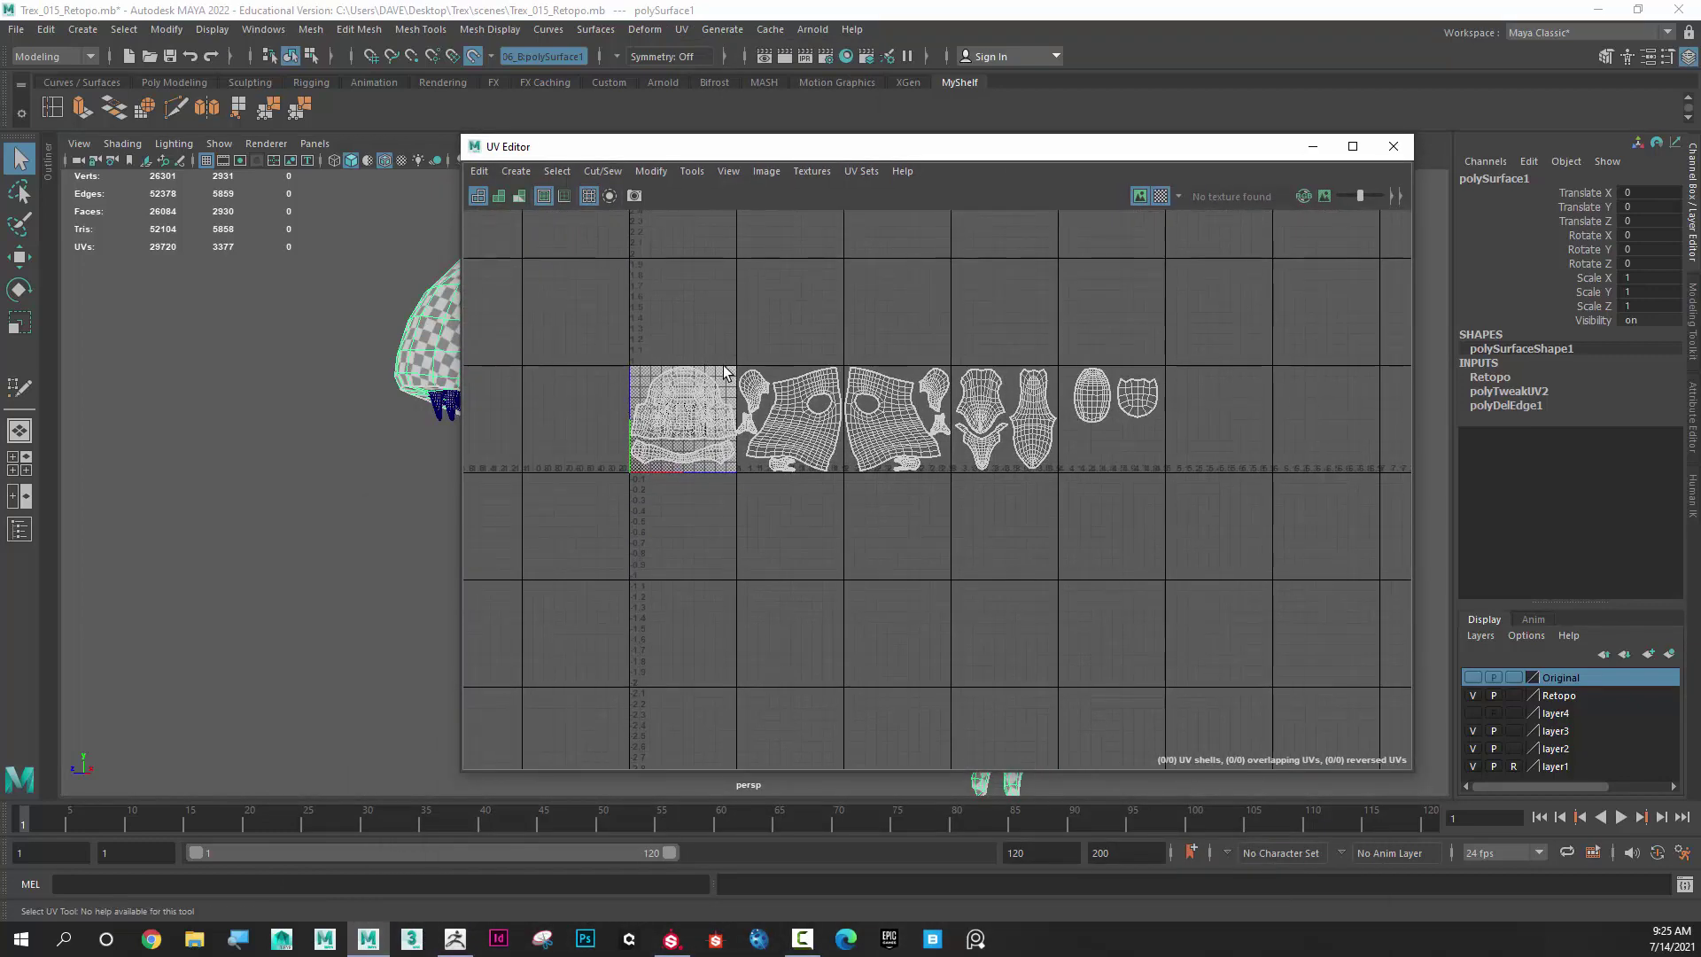
alt+middle_drag(689, 471, 1072, 534)
scroll(676, 505, up, 3)
scroll(1093, 597, up, 1)
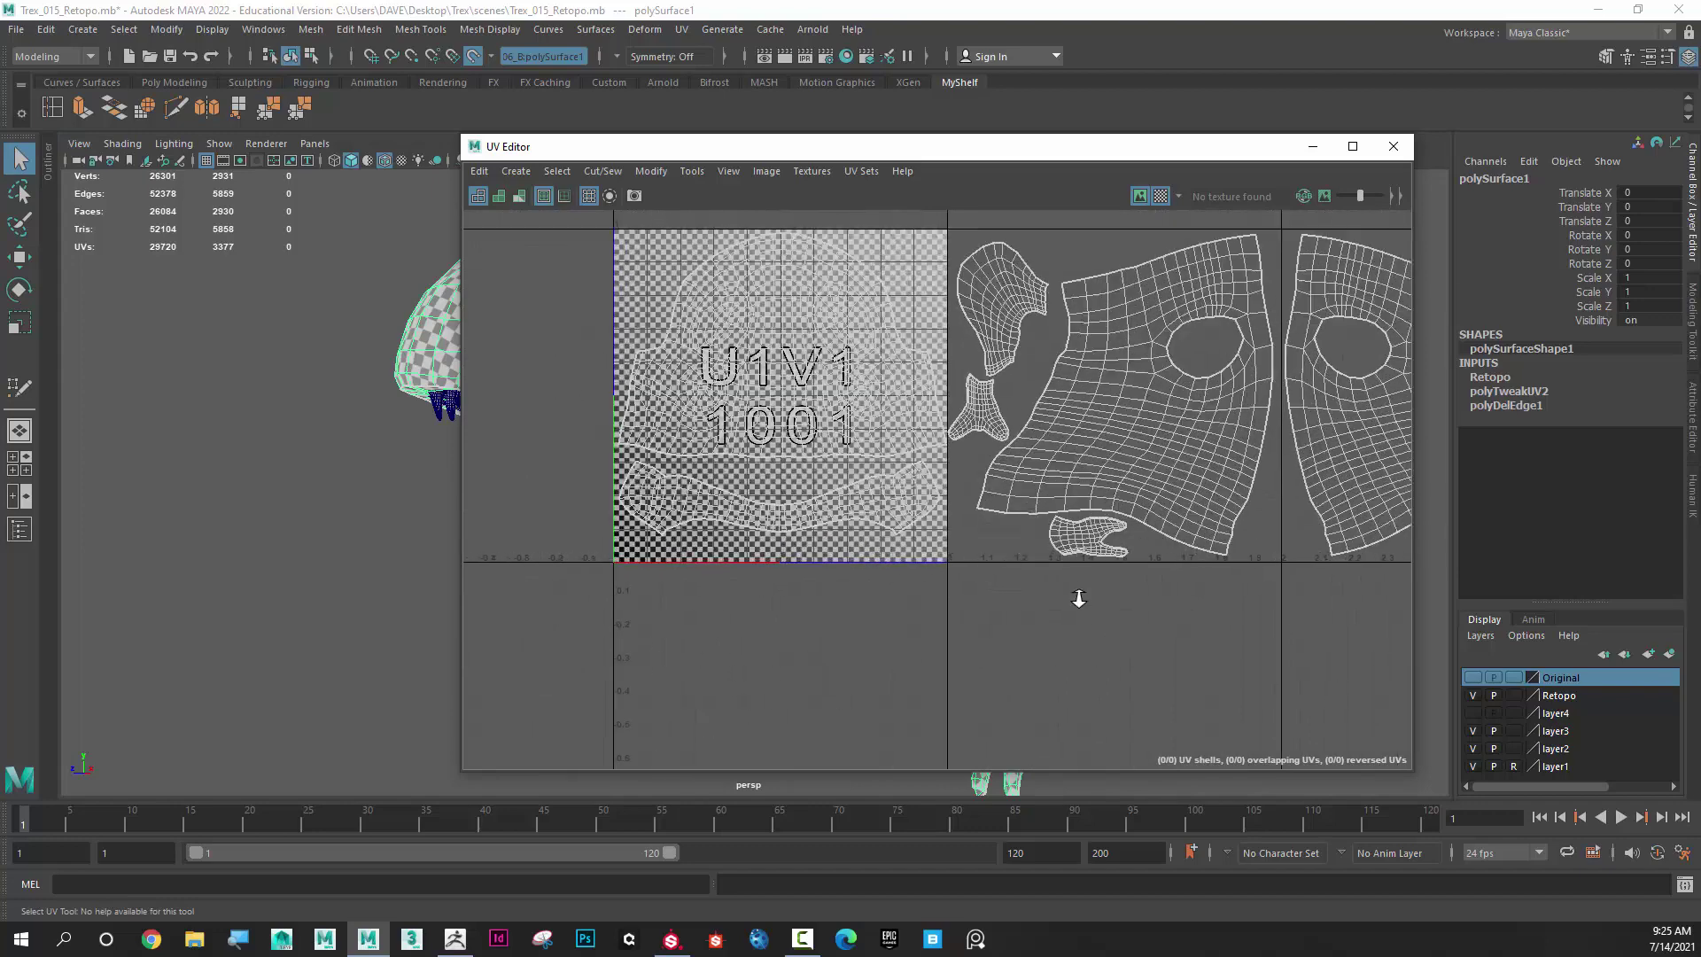
alt+middle_drag(1094, 596, 1099, 620)
scroll(1062, 522, down, 3)
scroll(1062, 523, down, 1)
alt+middle_drag(1061, 523, 734, 443)
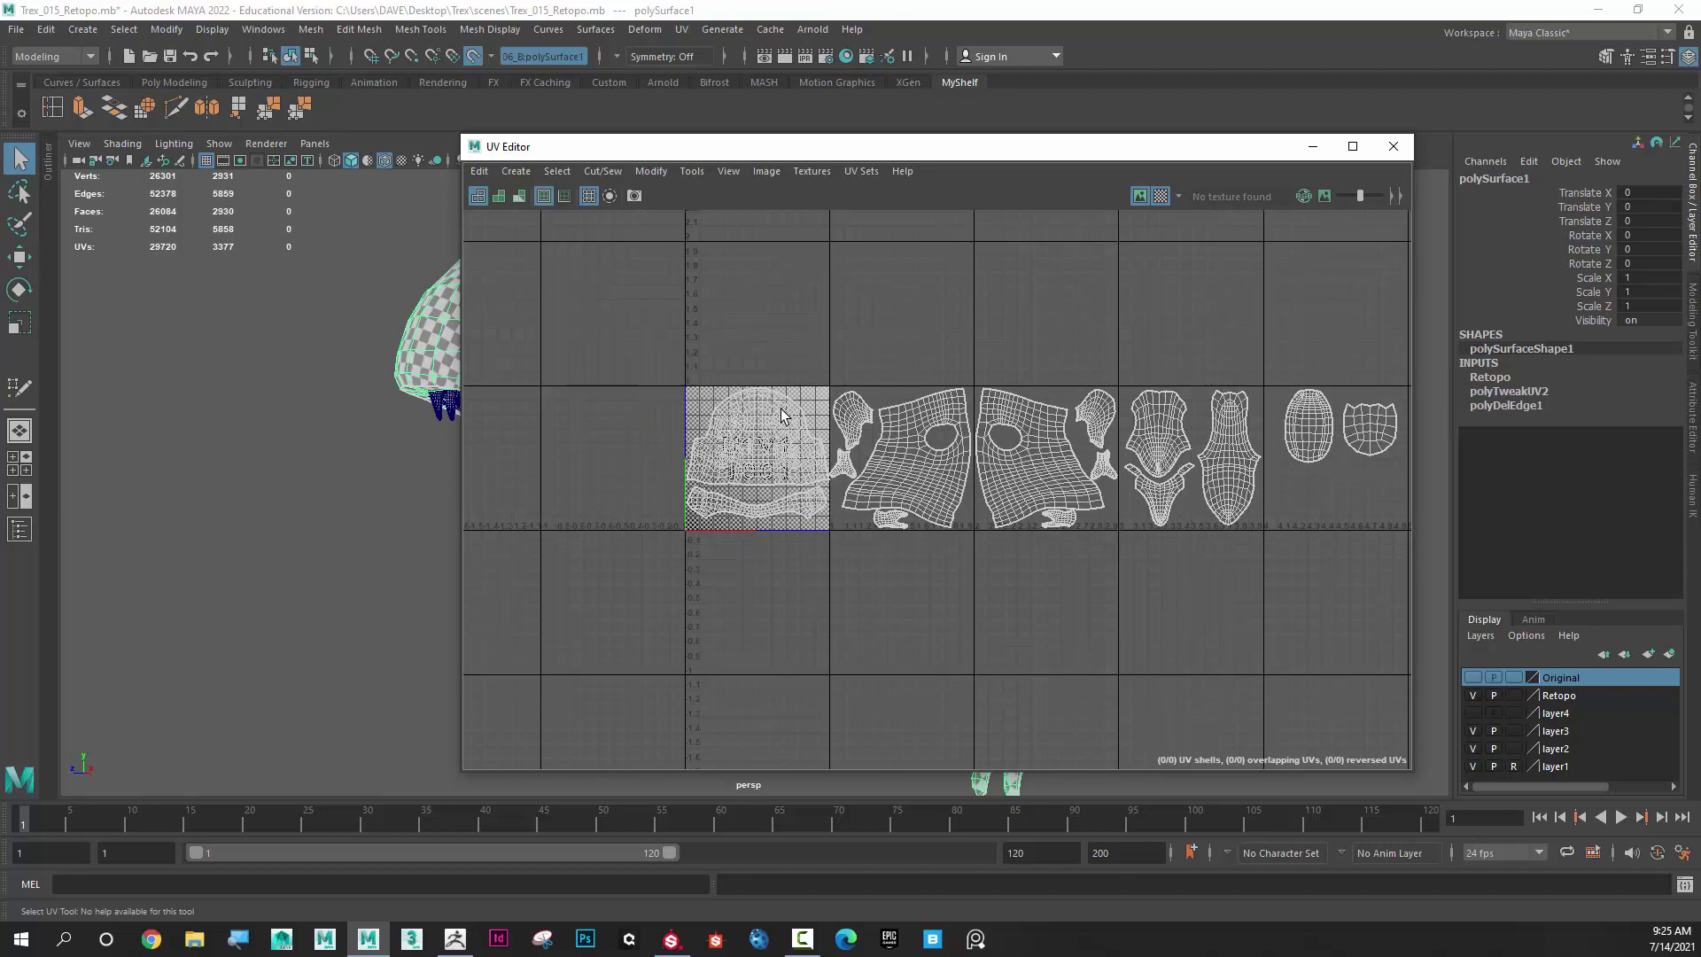
alt+middle_drag(920, 512, 789, 522)
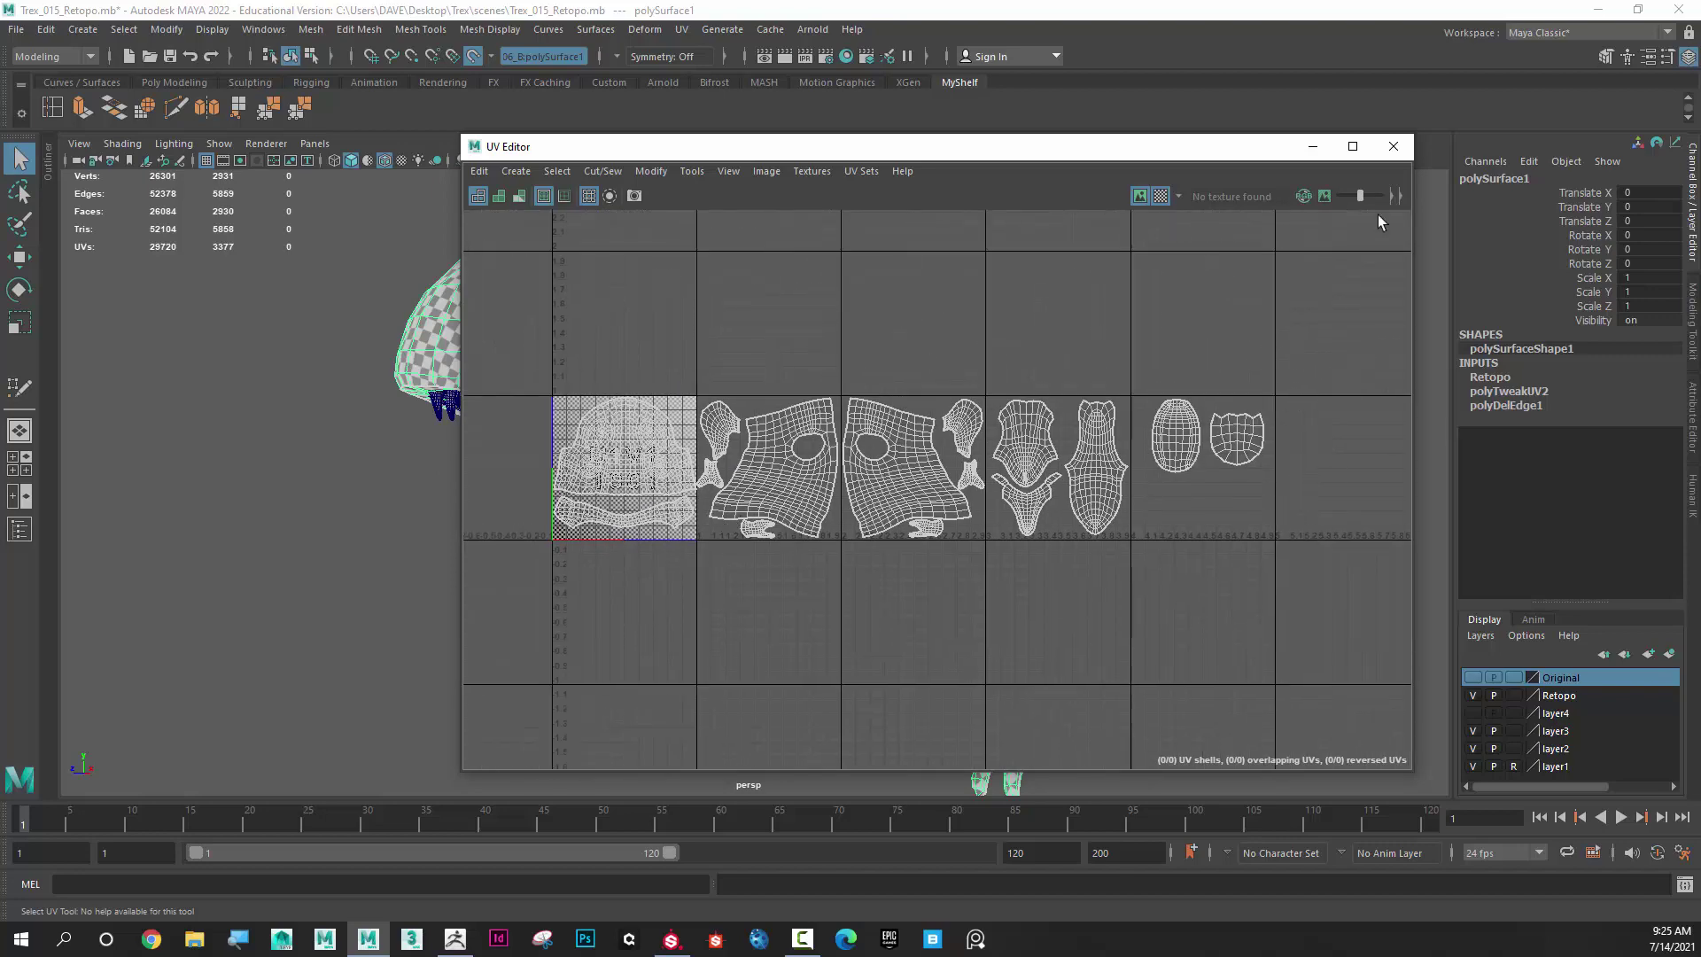
click(1313, 146)
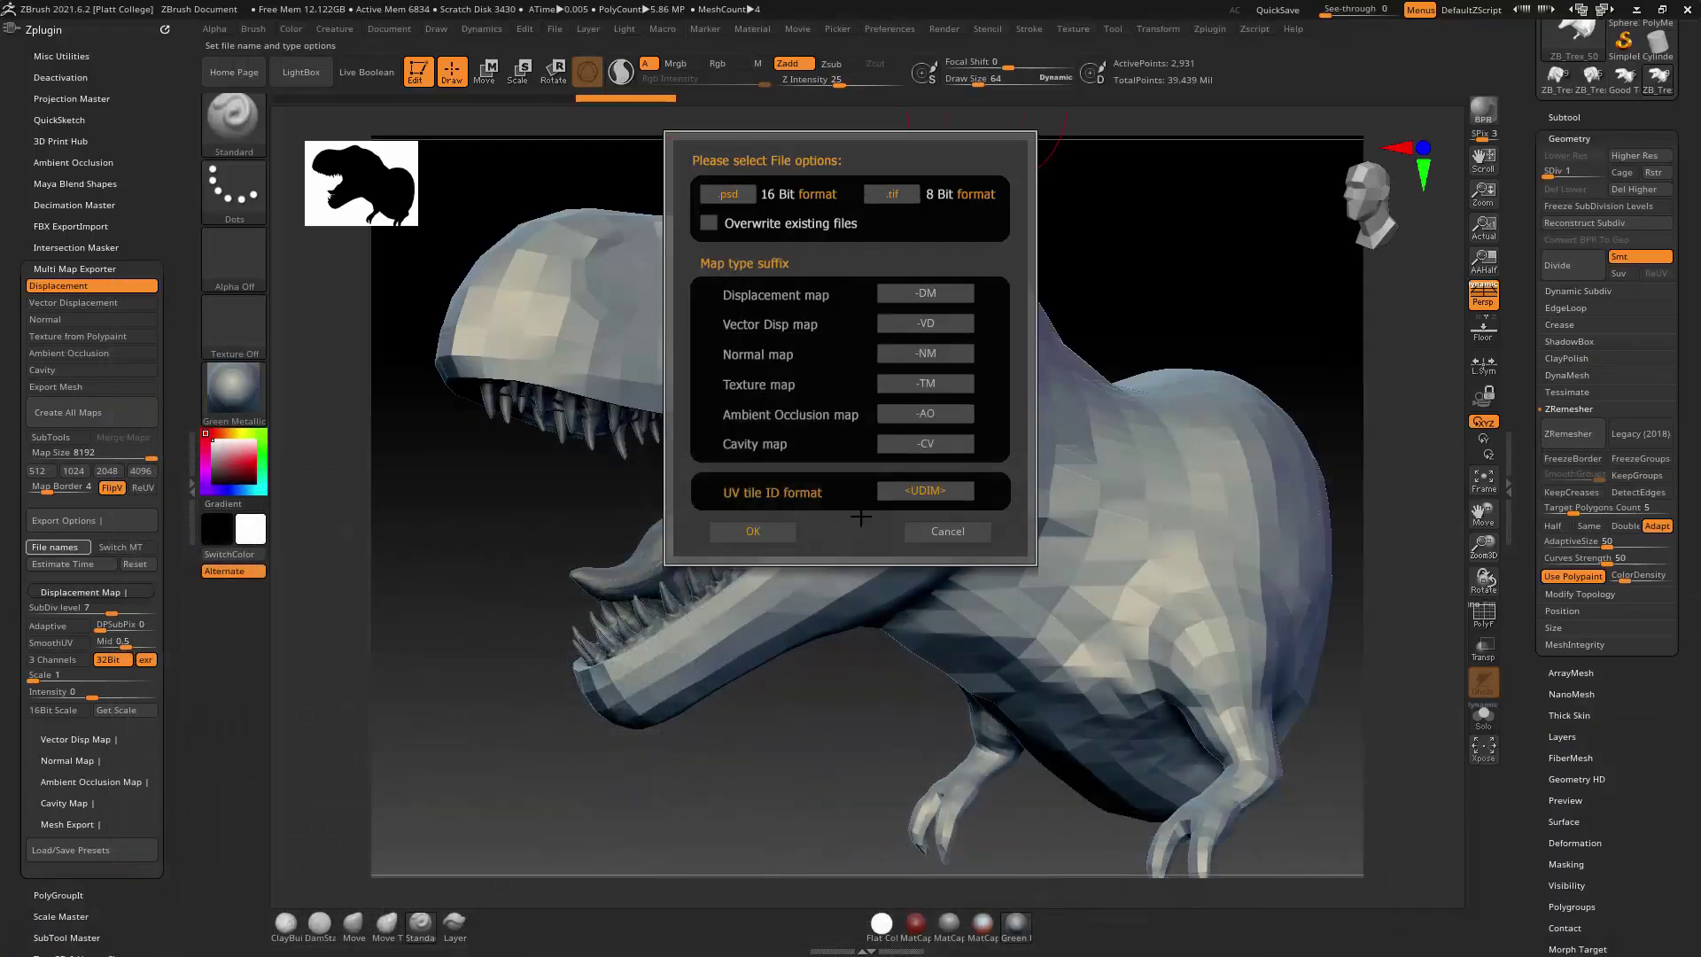
Keep <UDIM> as the UV tile ID format and accept the exporter's file name options
click(932, 492)
click(968, 446)
text(-VD)
click(890, 195)
click(764, 531)
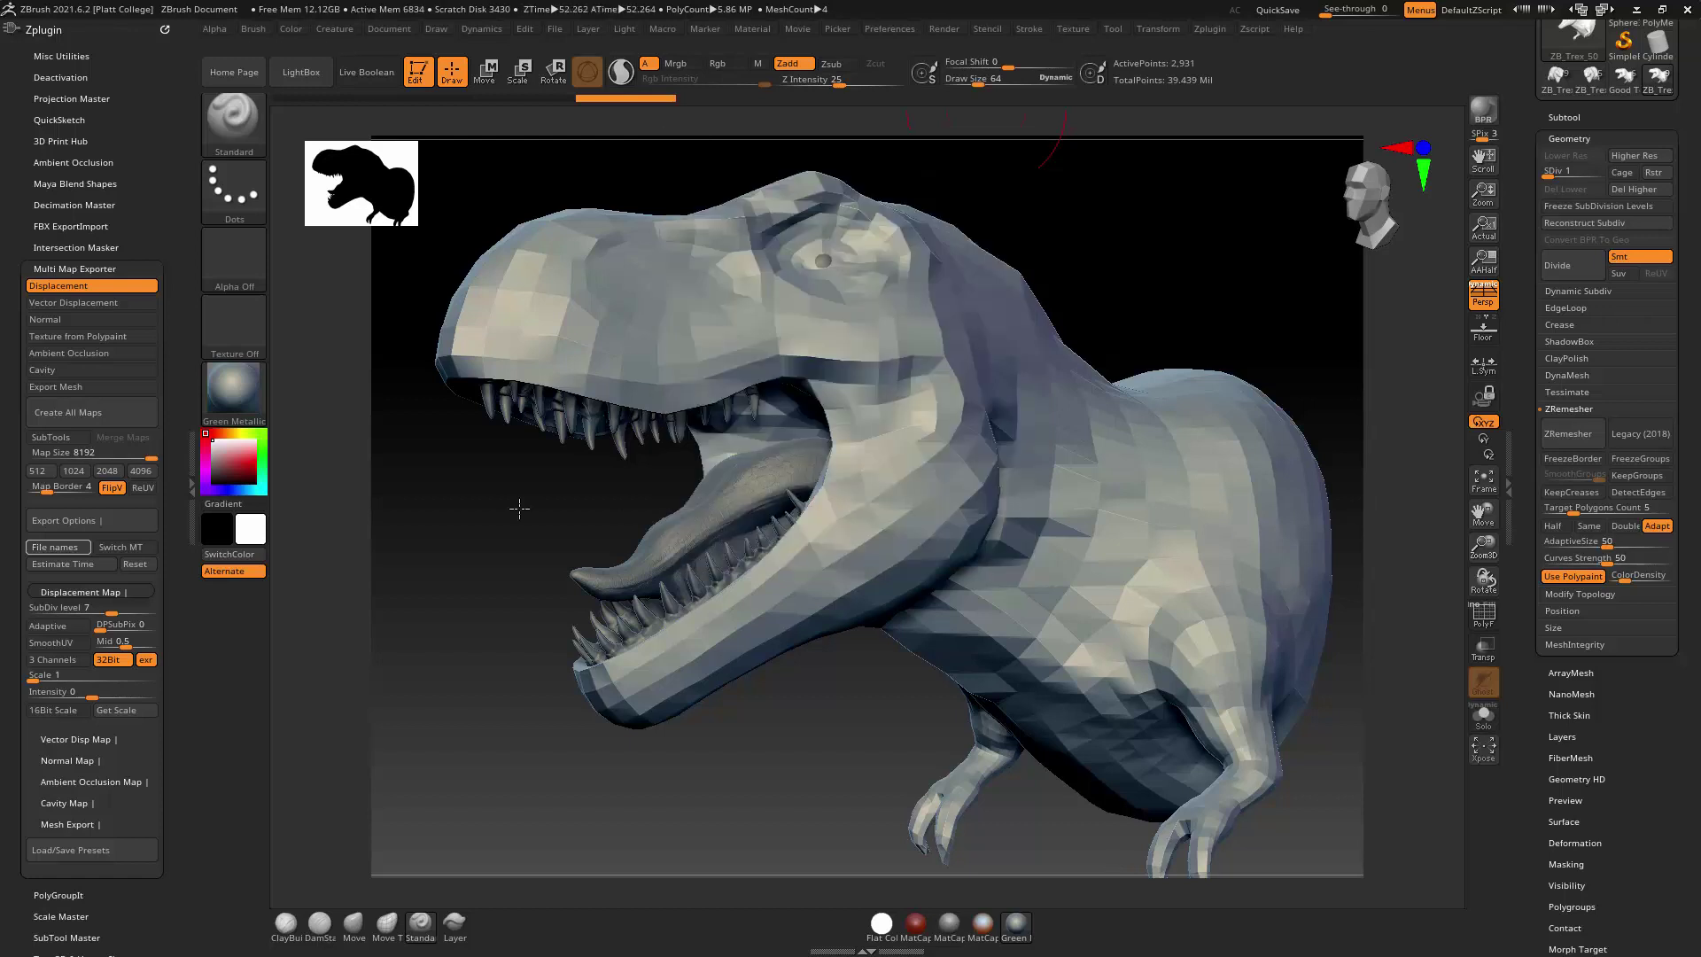
click(78, 524)
click(78, 525)
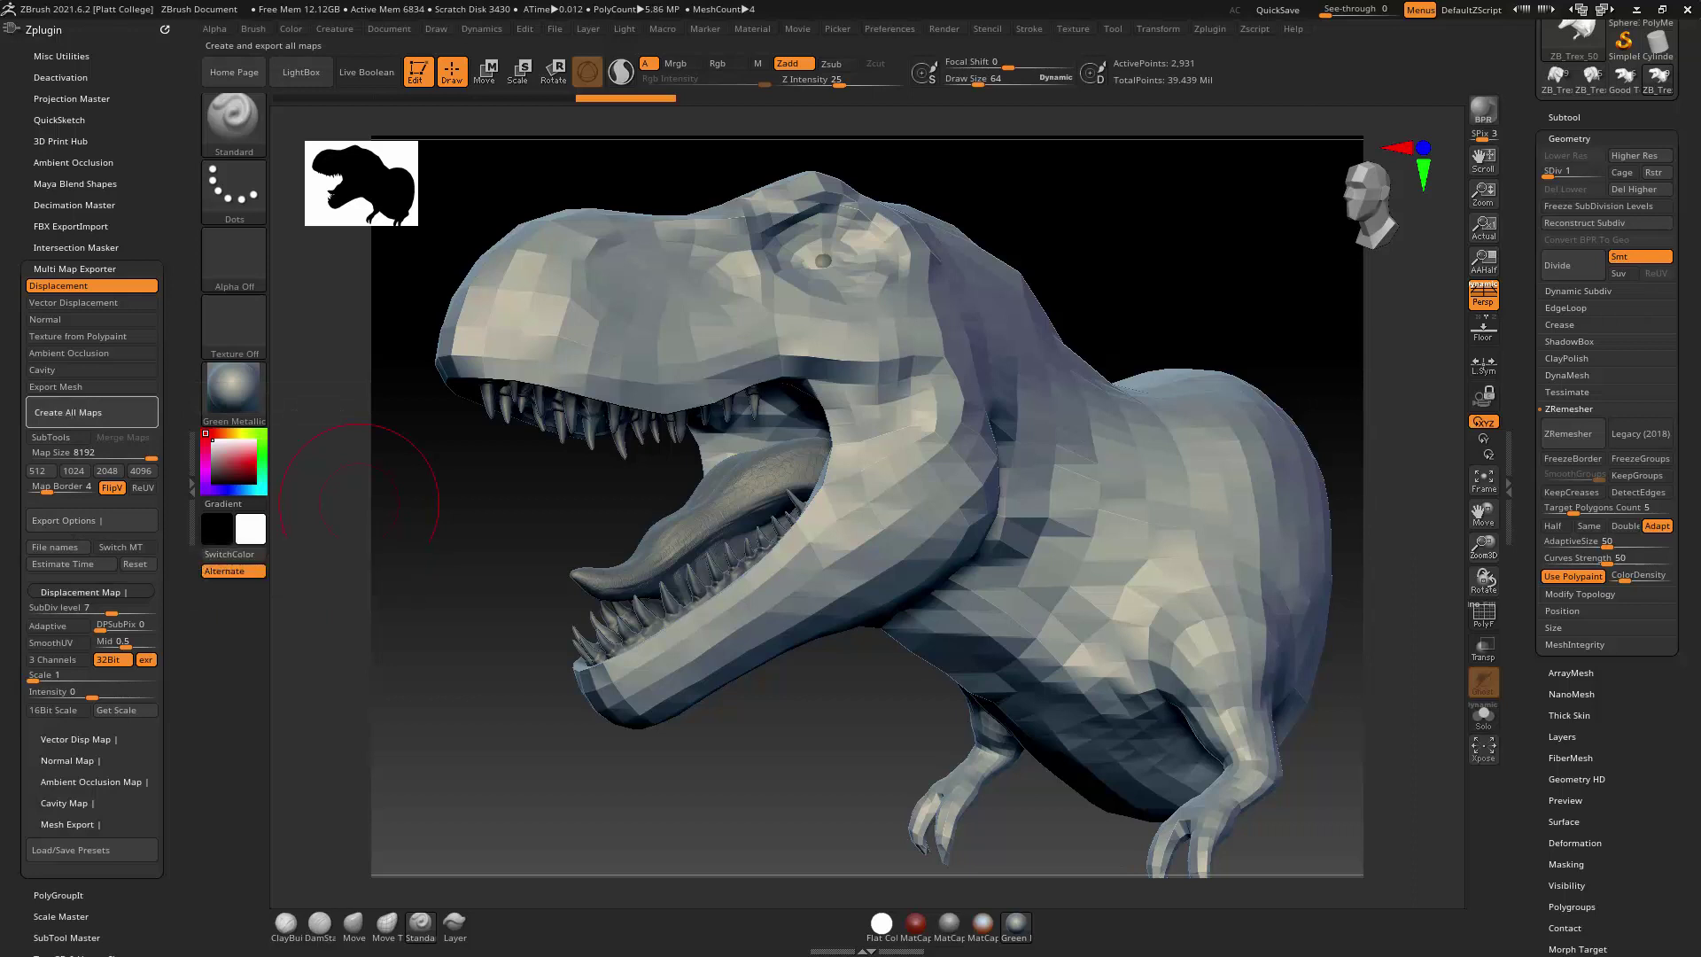
Create all maps, saving them as EXR under the name TrexDisplacement in the Trex project's sourceimages folder
click(89, 412)
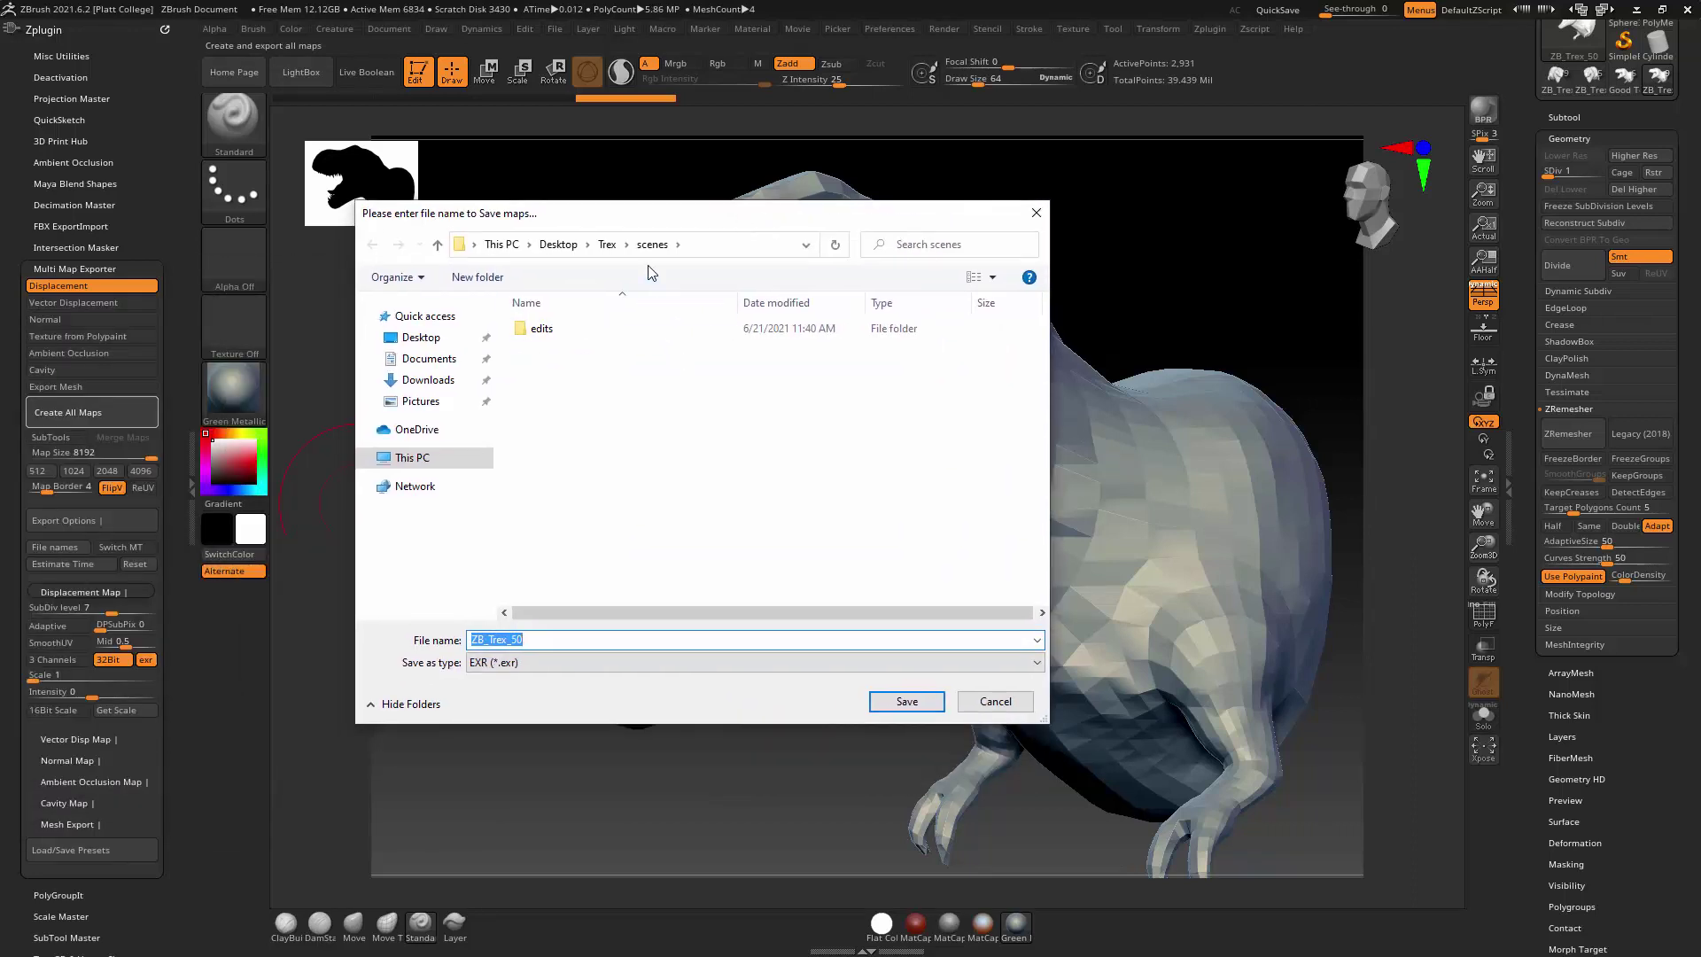
click(608, 244)
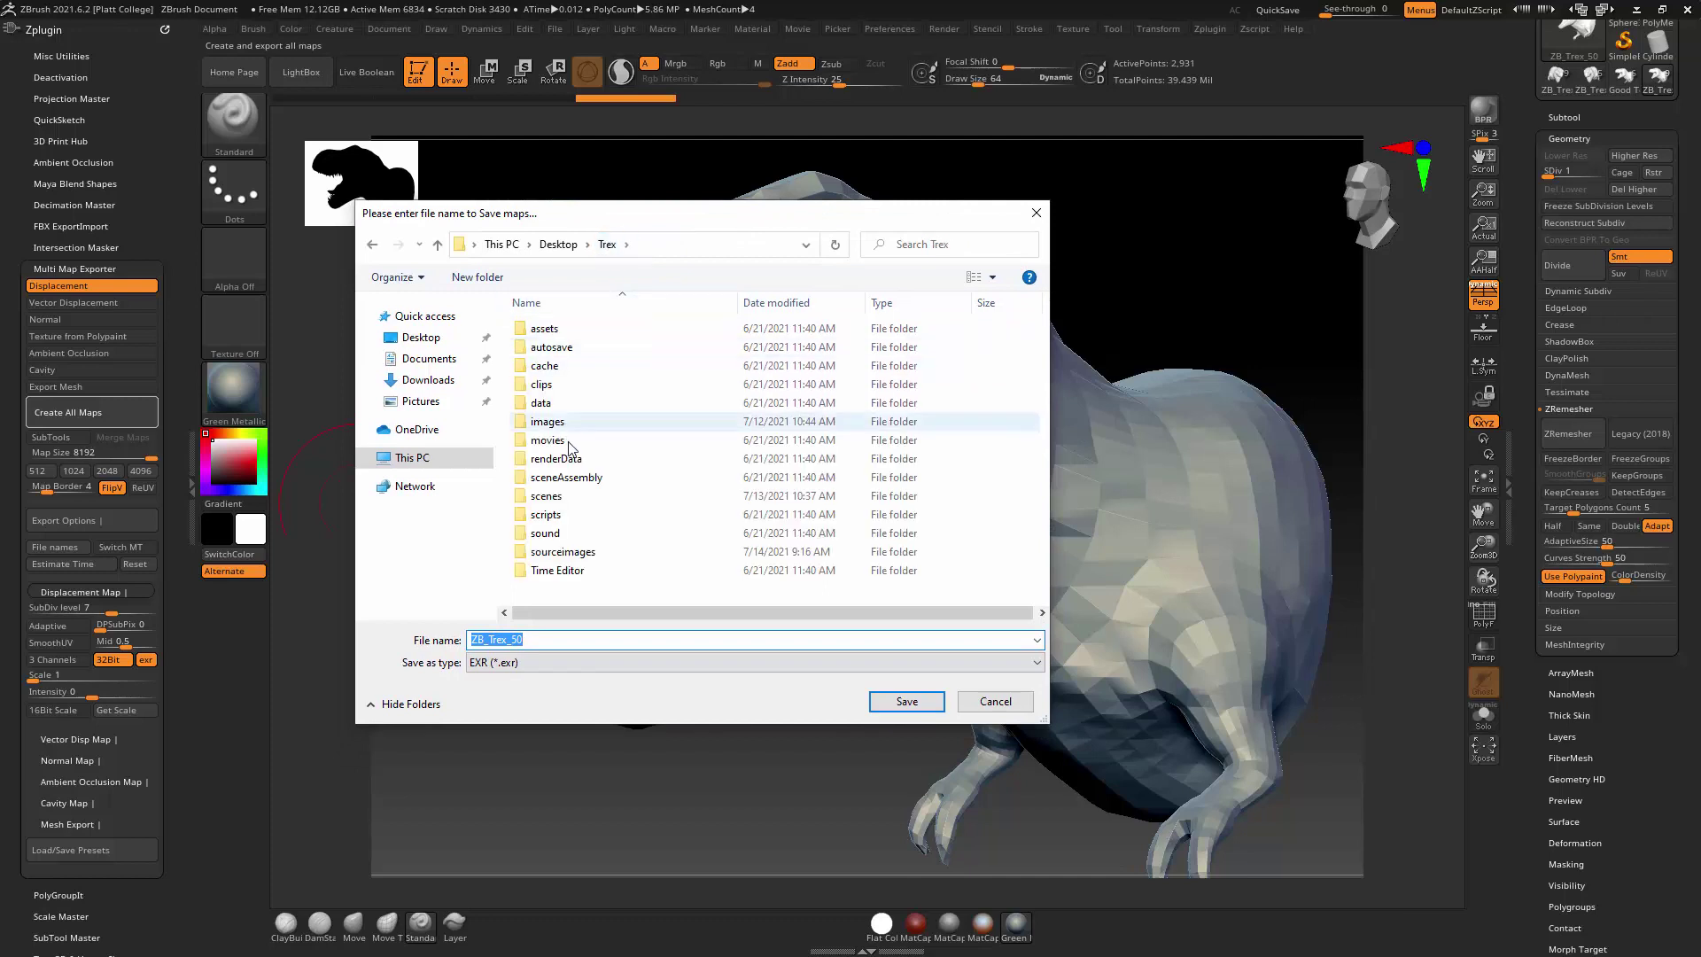
double_click(585, 553)
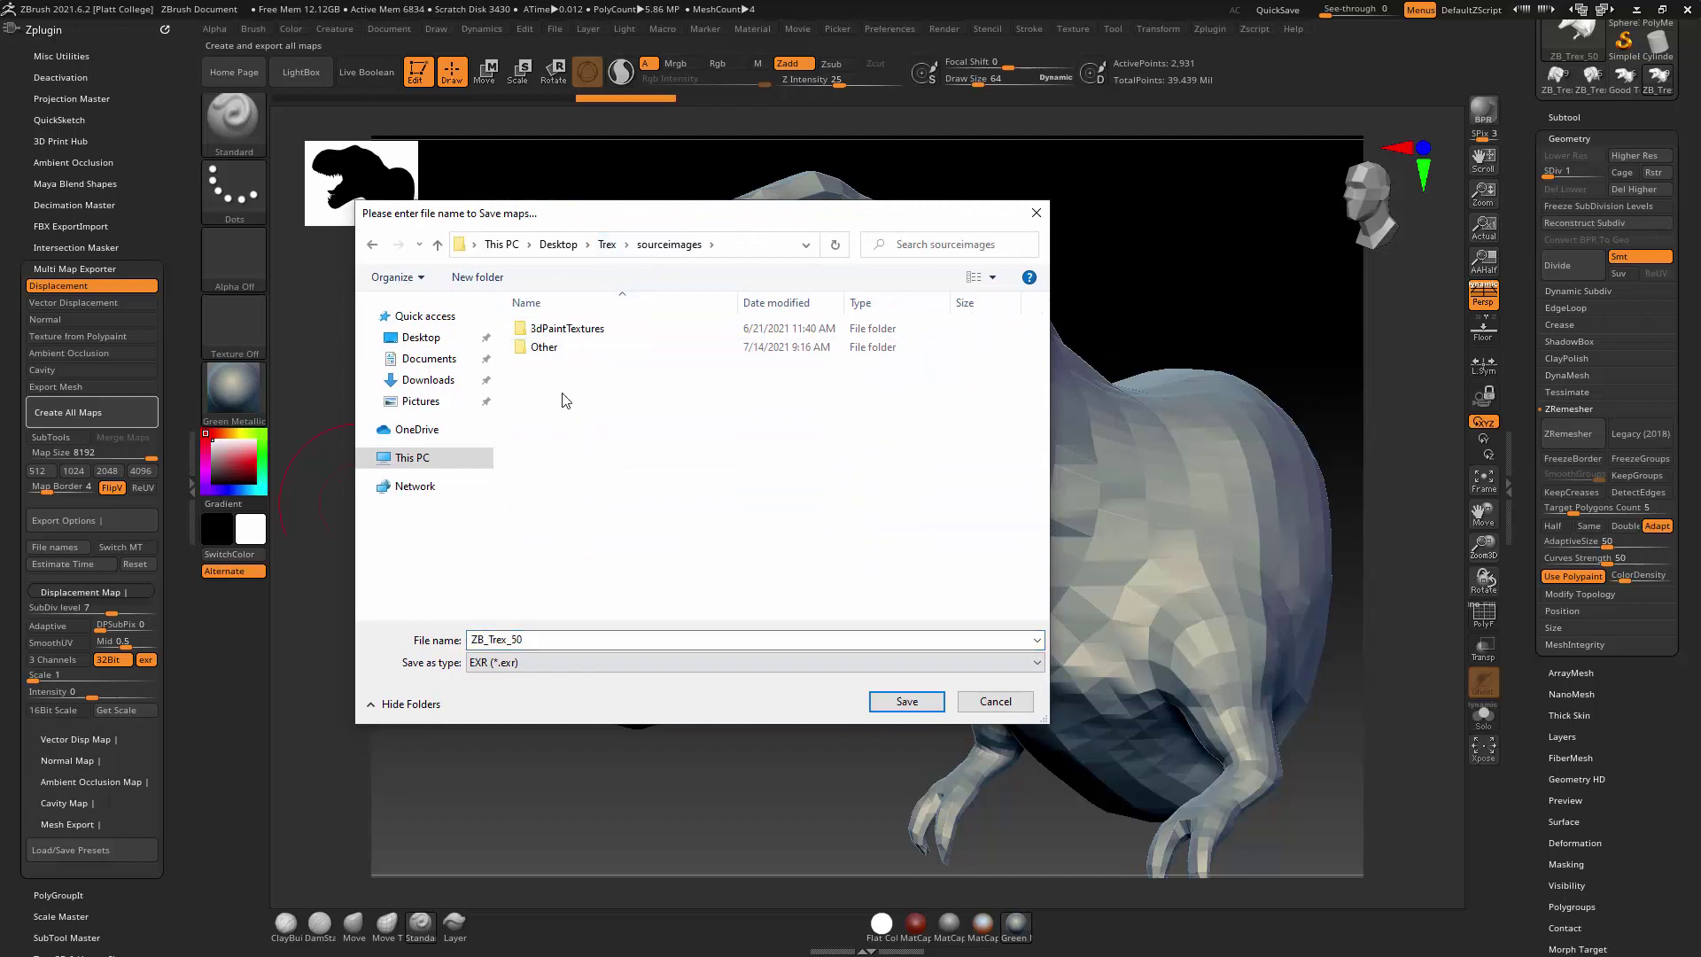
double_click(548, 642)
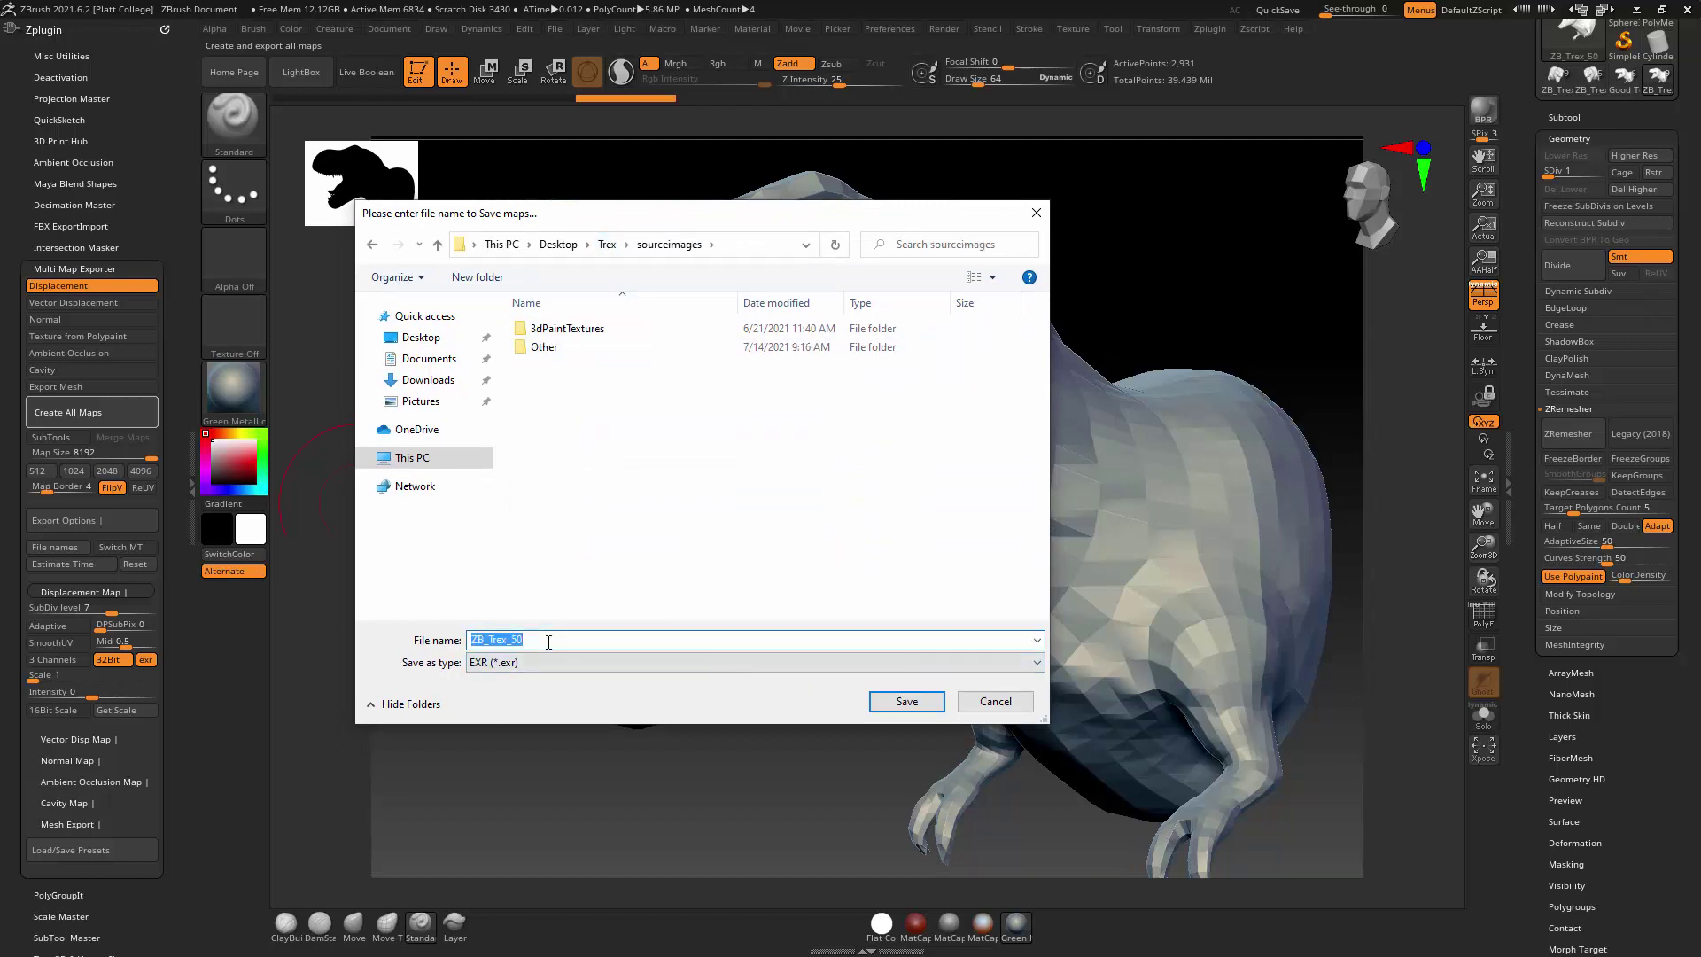
text(TrexDisplacement)
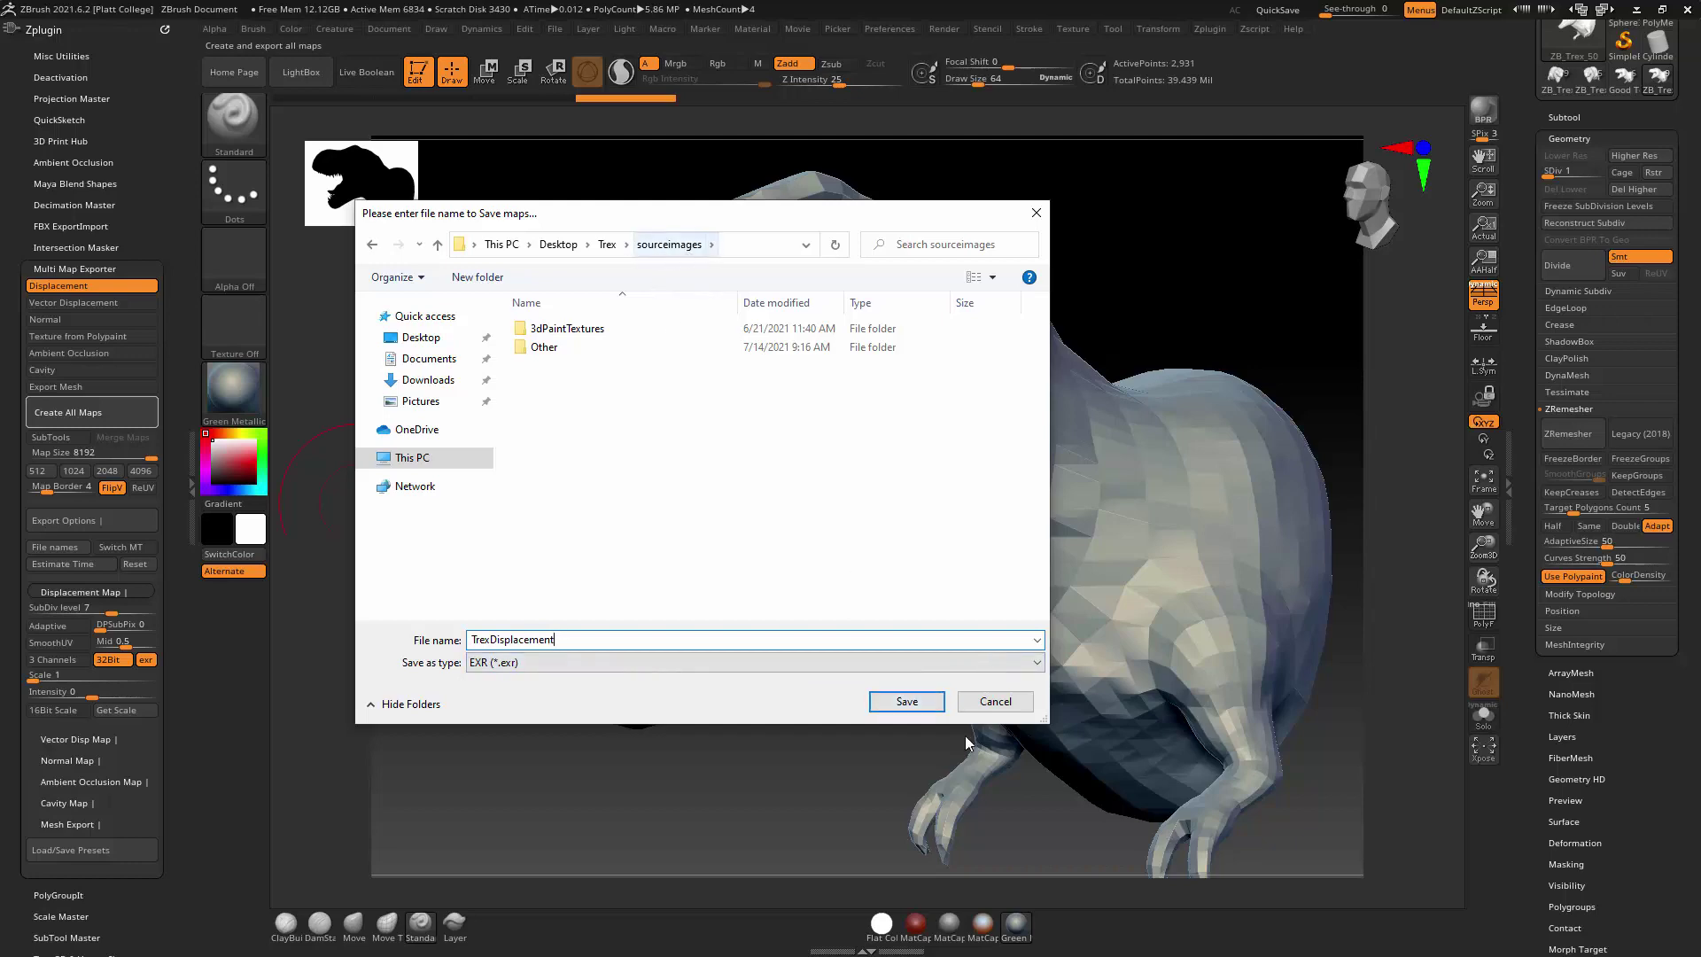
click(939, 707)
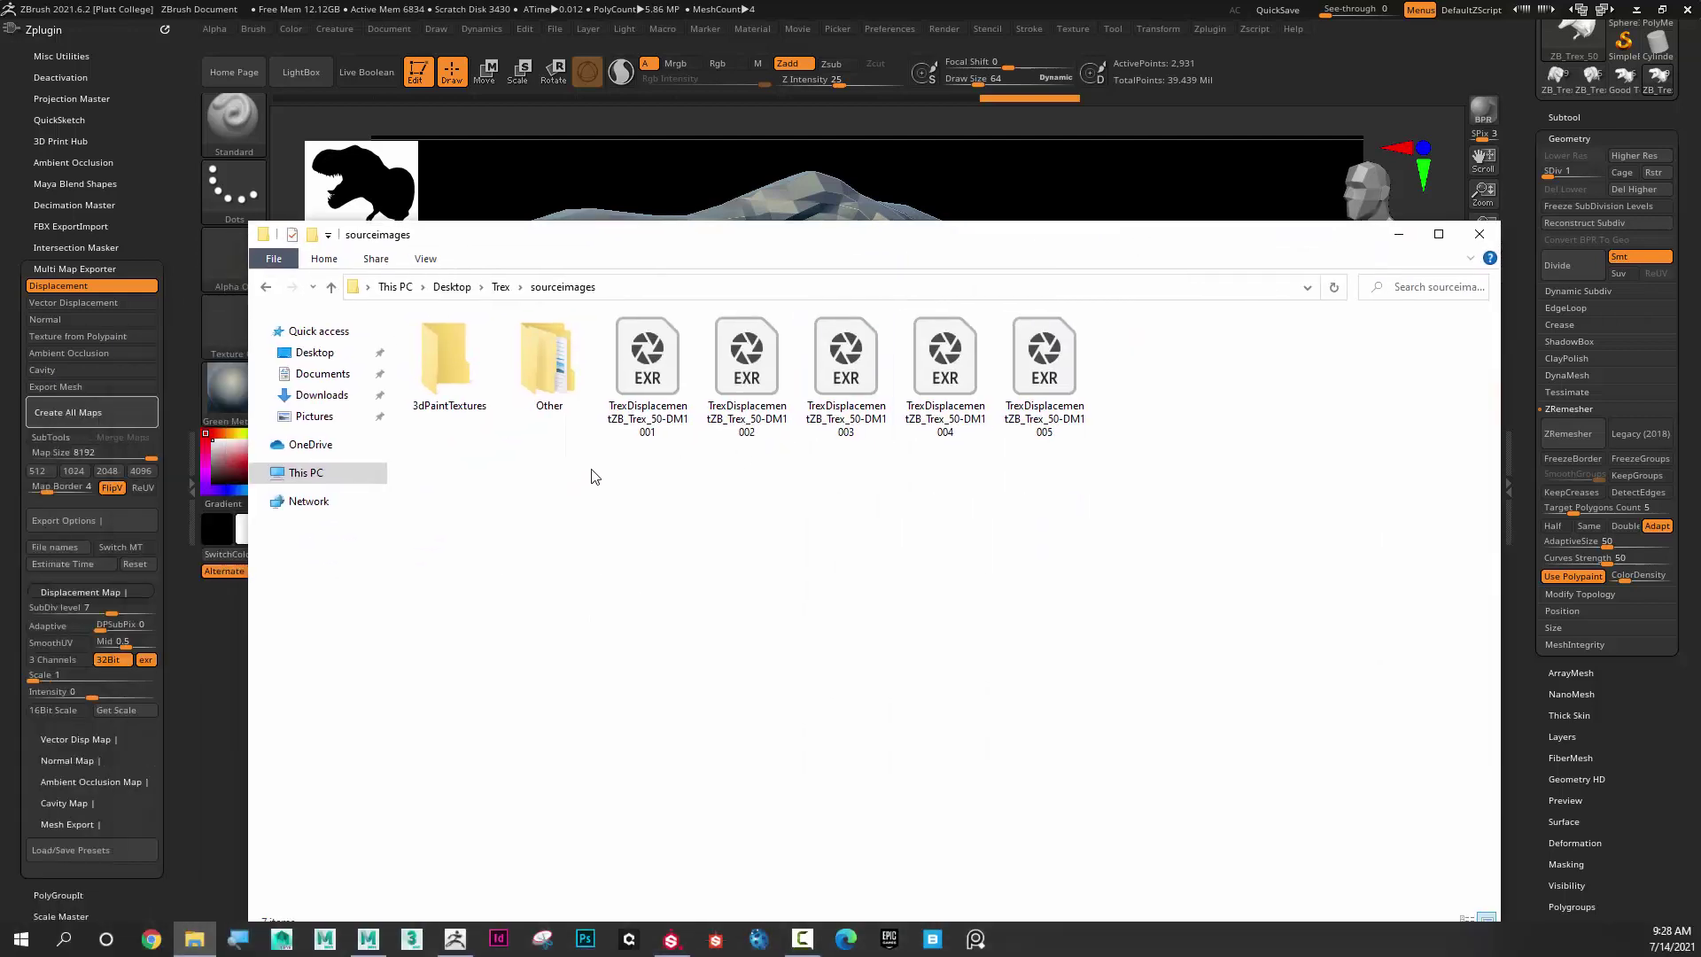
Select the exported EXR maps in the sourceimages folder and switch to Maya to compare them with the body's UV tiles
drag(635, 488, 1060, 357)
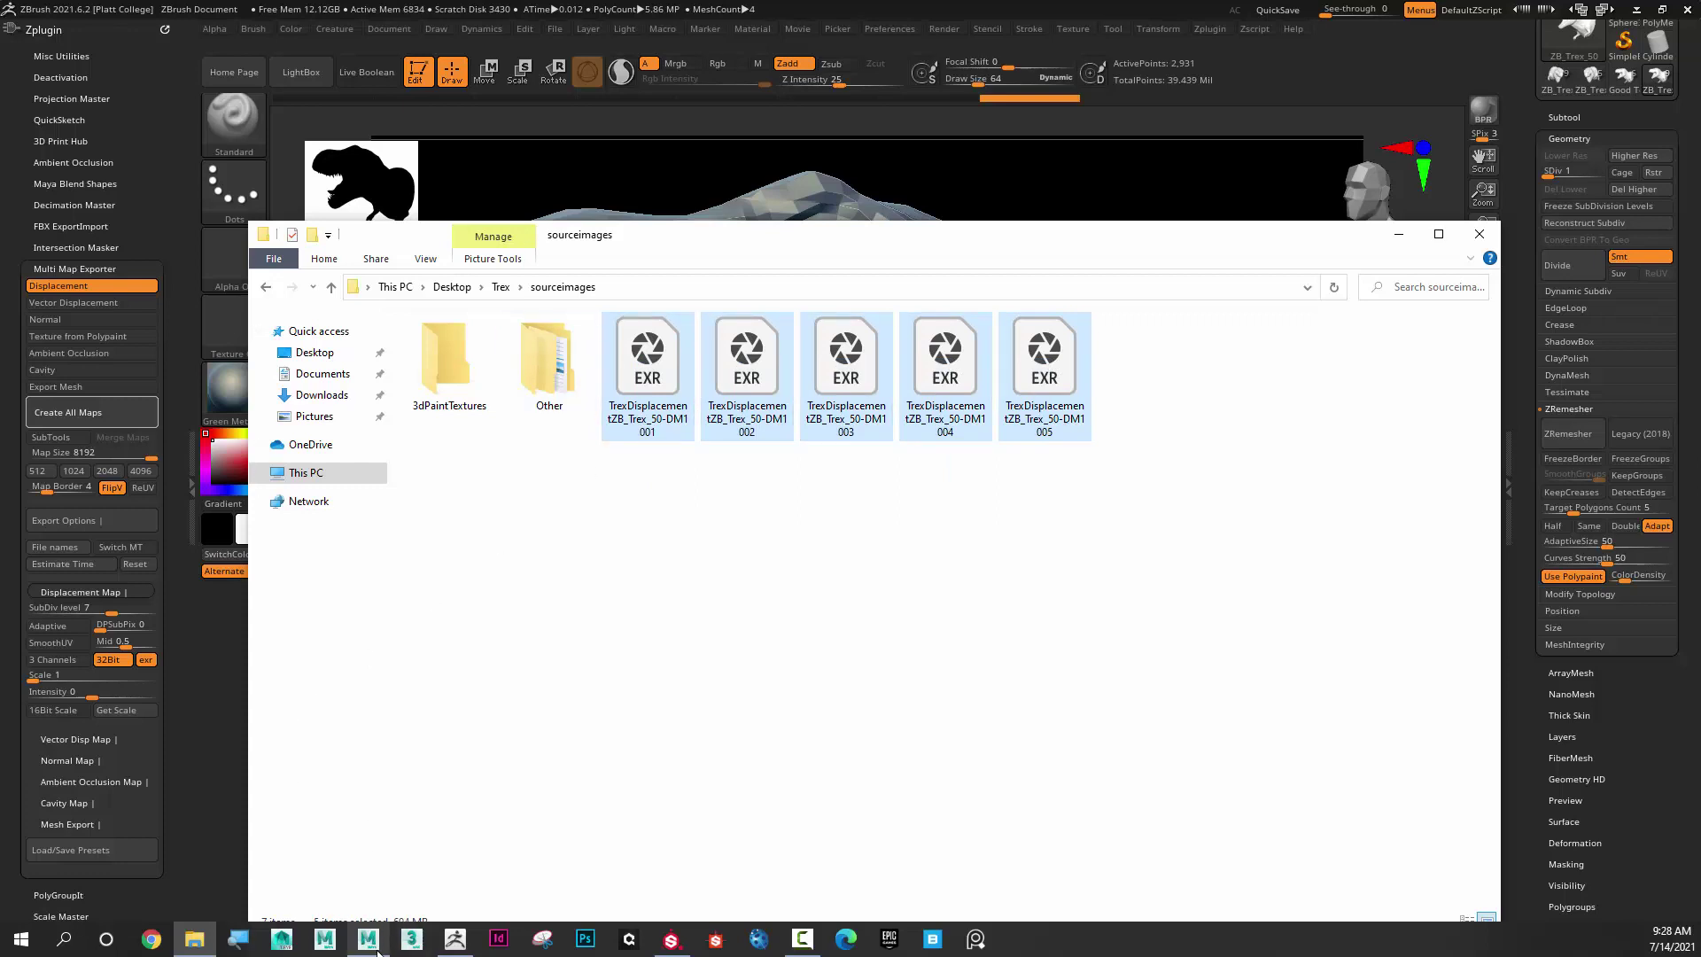
mouse_move(379, 950)
click(381, 810)
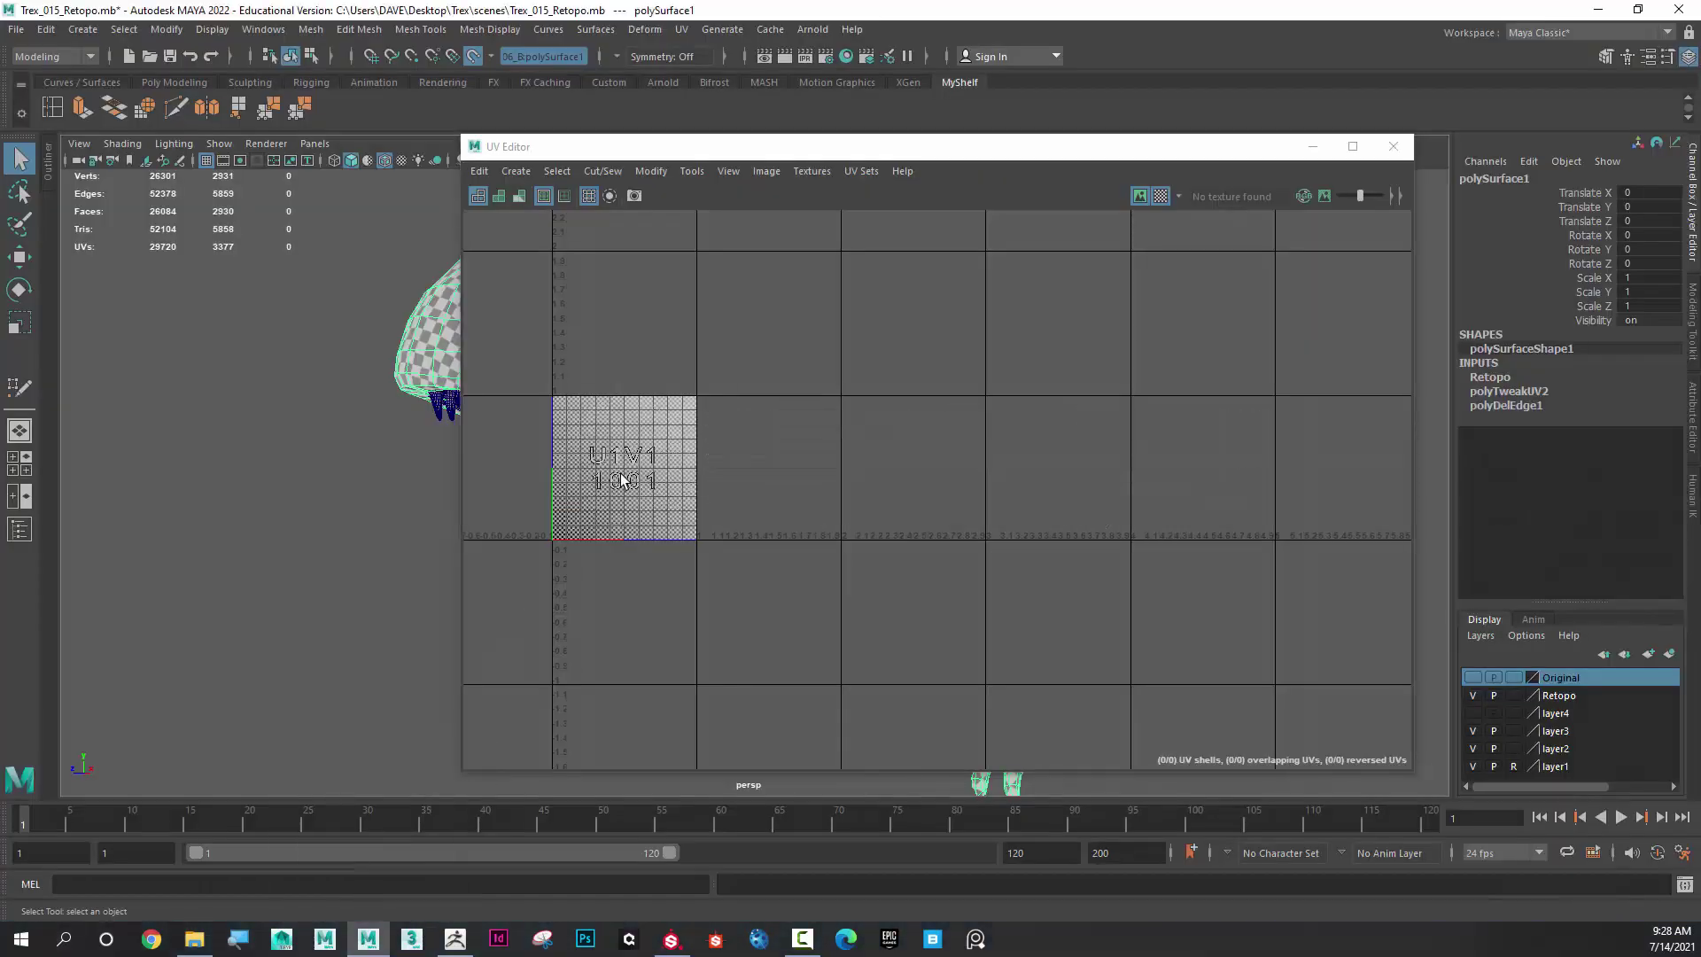
right_drag(434, 331, 487, 290)
click(448, 328)
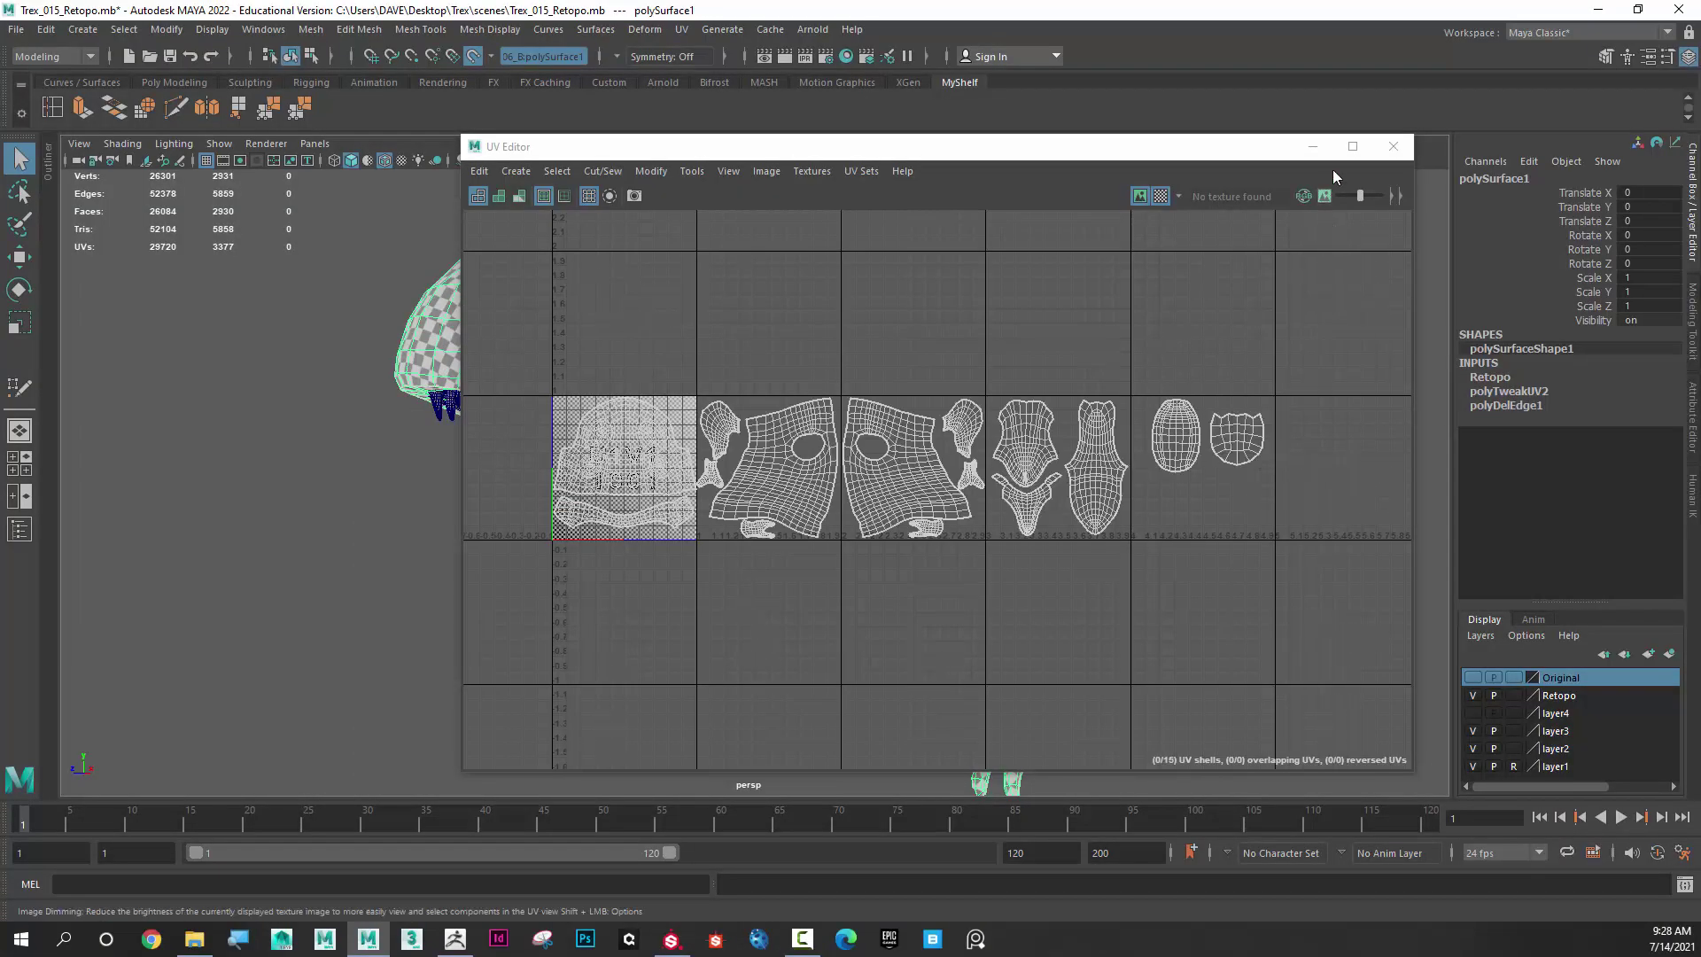
Close the UV Editor and turn the maximized Maya window into a smaller floating one over the other programs
click(1393, 146)
drag(1356, 18, 1115, 571)
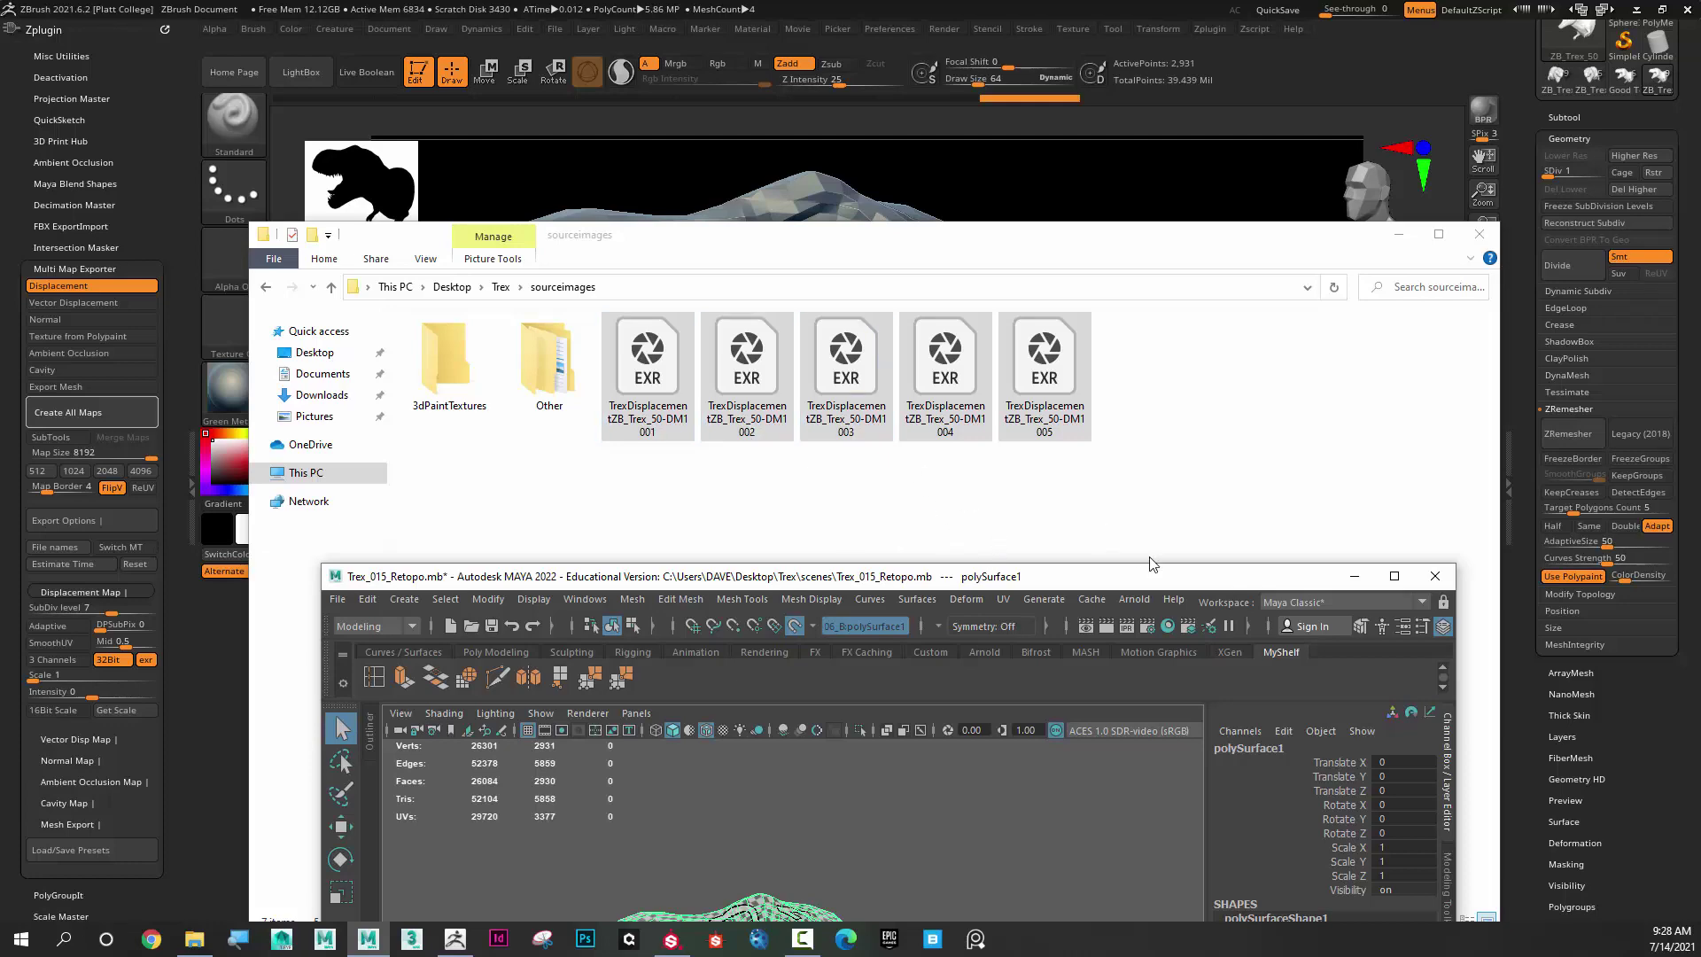
drag(1195, 582, 1166, 94)
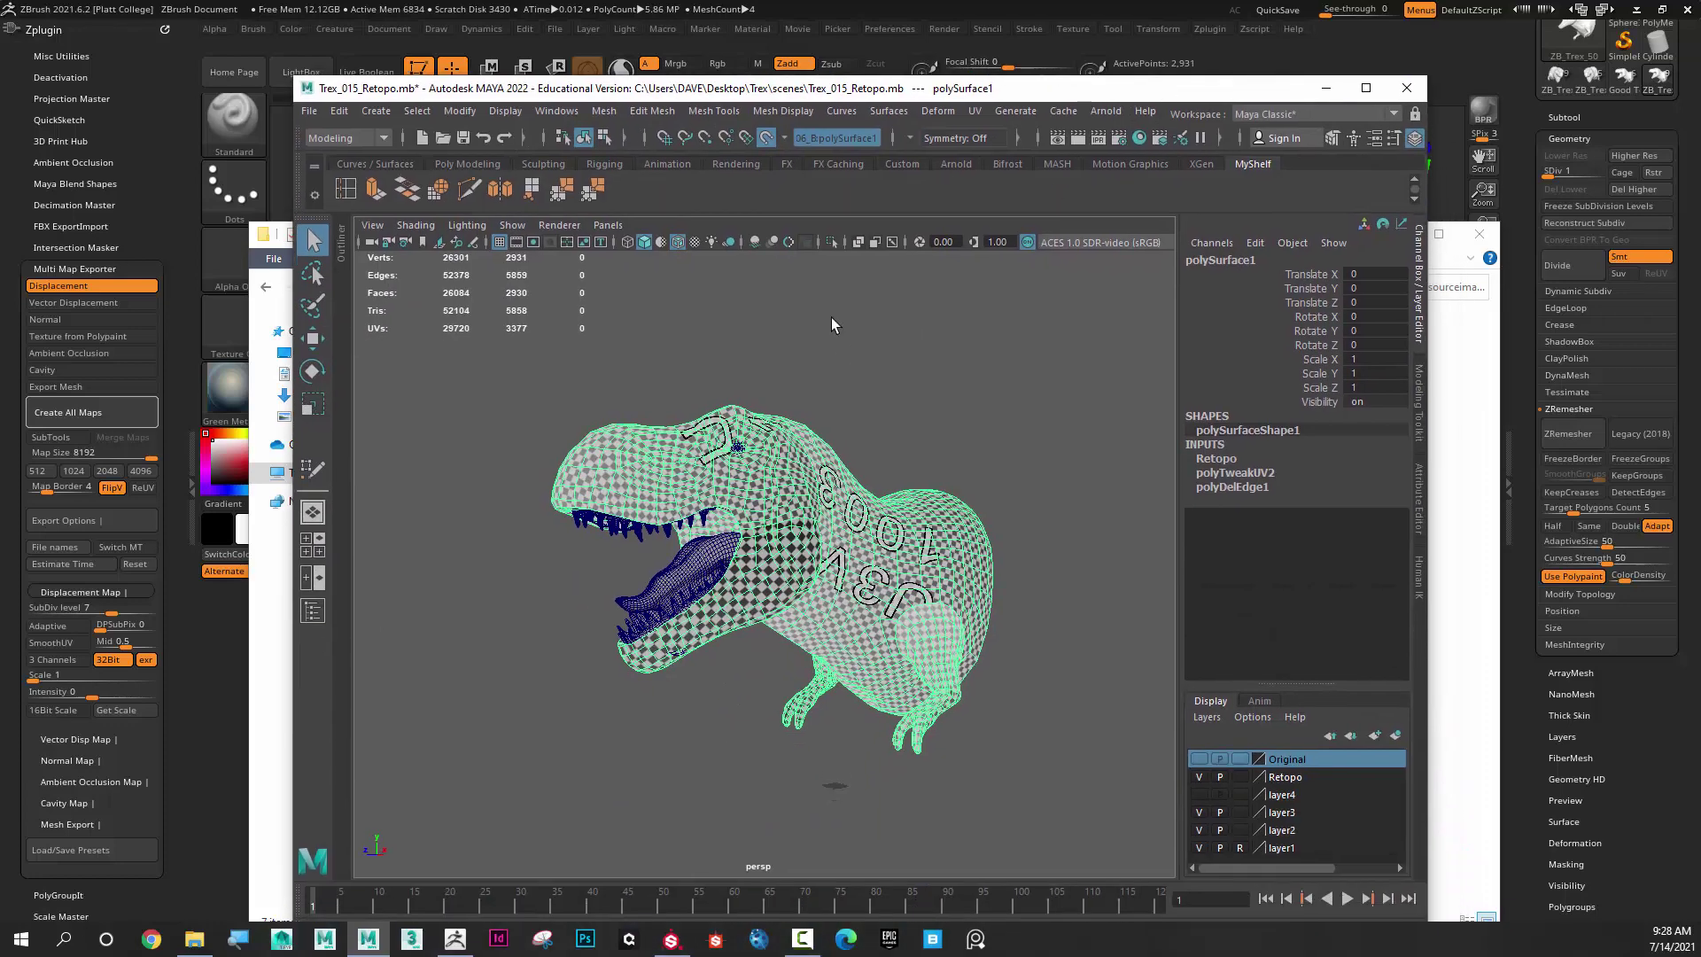
Reopen the UV Editor, clear away the UV Toolkit, reposition the Maya window and display the body mesh's UVs
click(976, 112)
click(1016, 142)
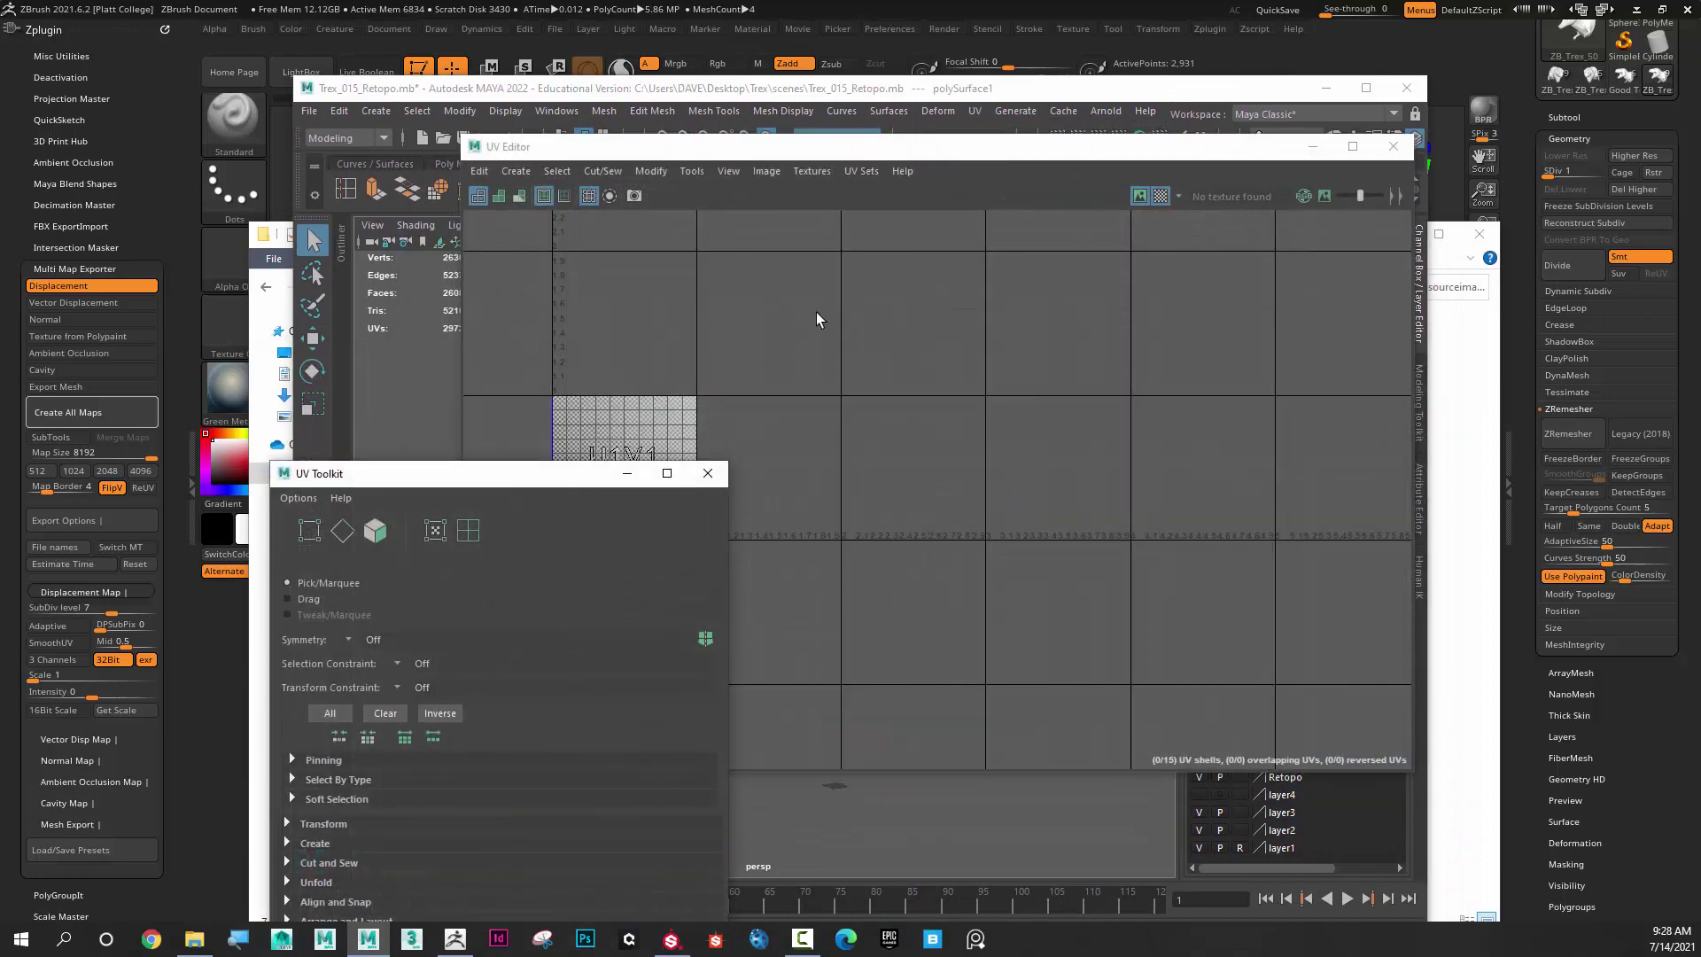
drag(556, 479, 266, 620)
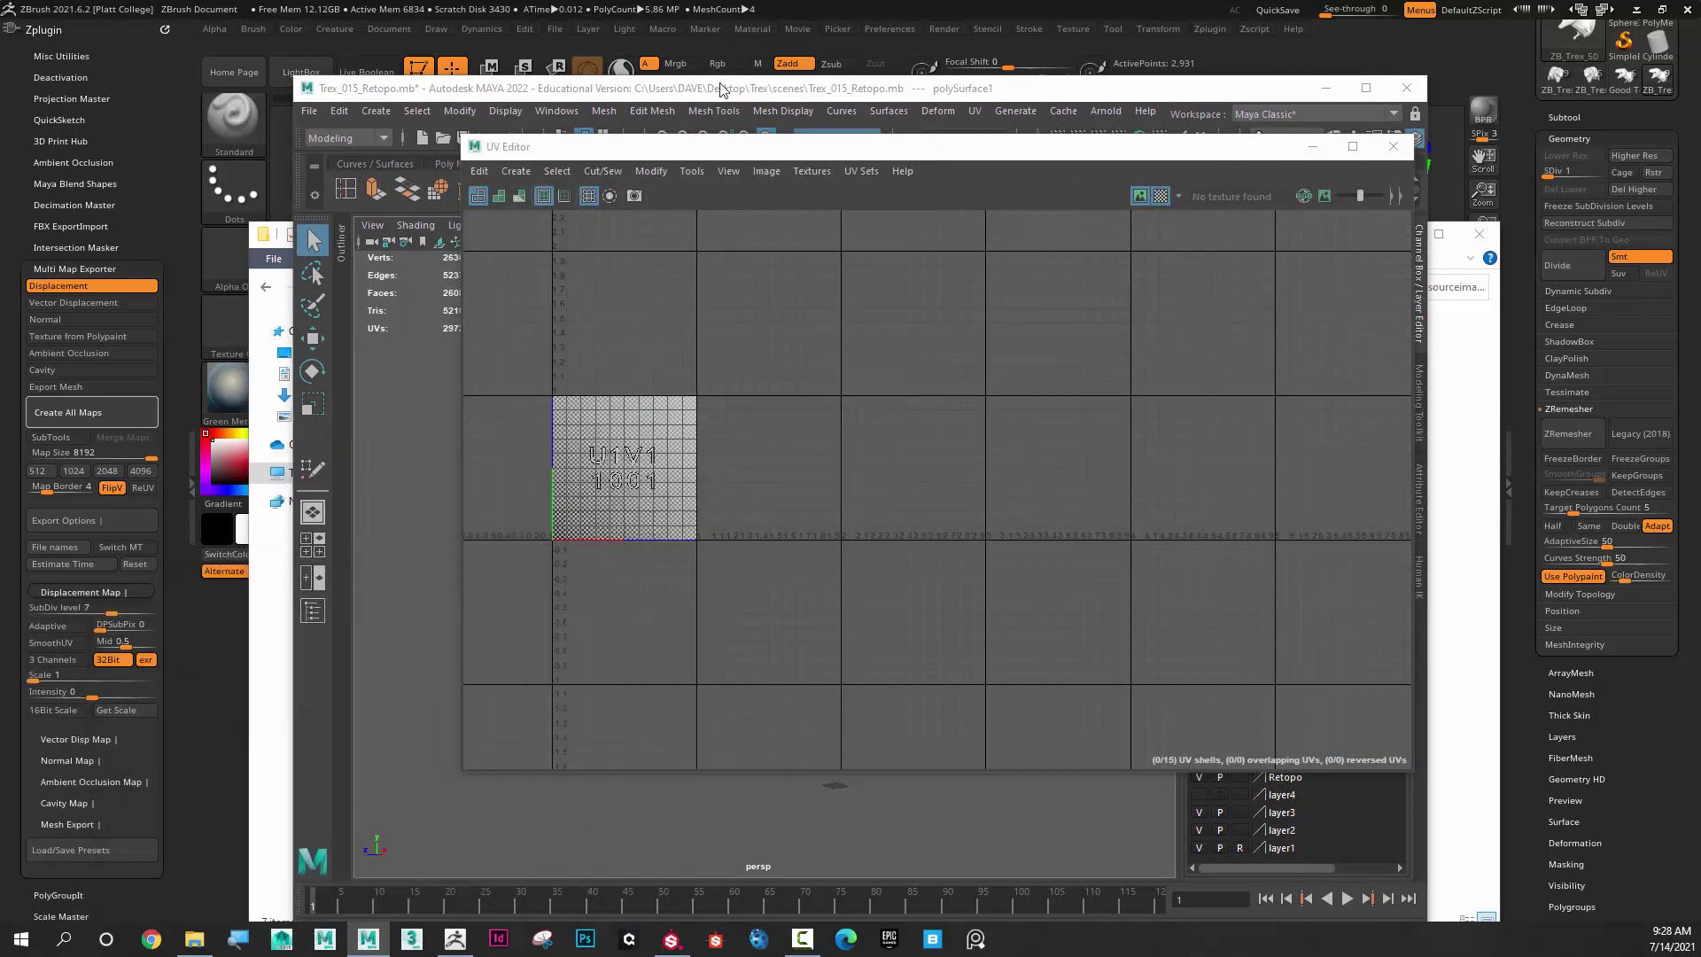
drag(752, 96, 574, 48)
click(392, 421)
Examine the body's UV layout across tiles 1001 to 1005, selecting the large head shell in tile 1002
alt+right_drag(599, 543, 1059, 470)
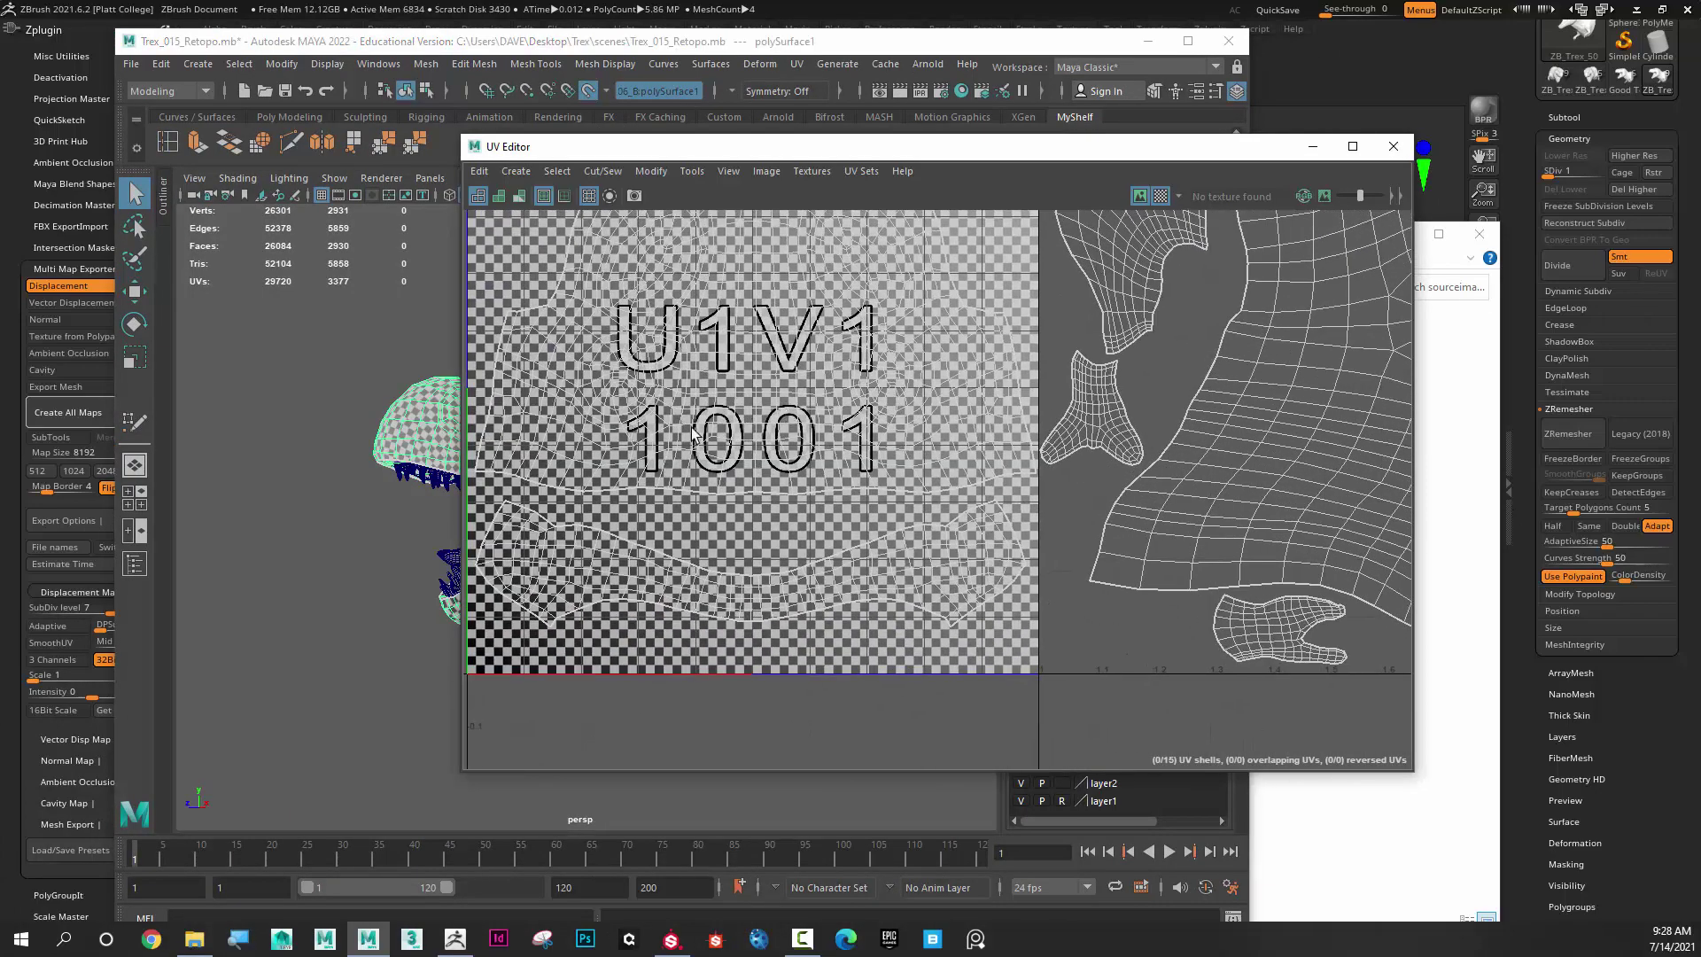
alt+middle_drag(1105, 497, 779, 478)
alt+right_drag(1068, 443, 1010, 403)
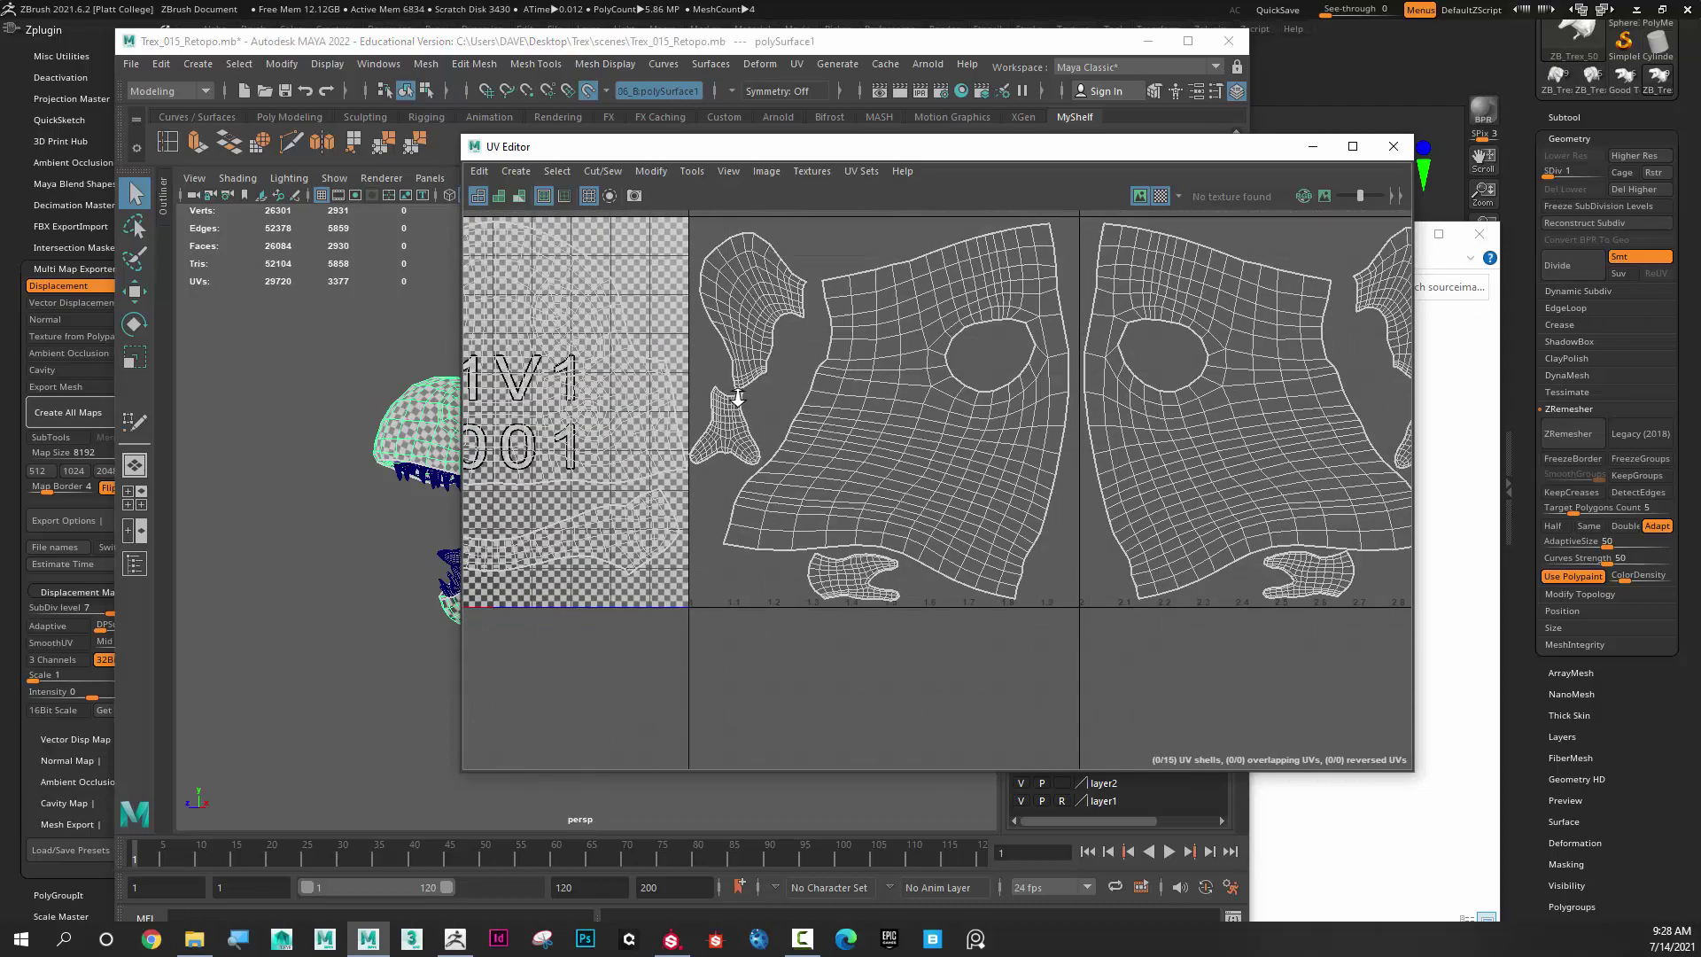
right_drag(890, 317, 829, 288)
click(941, 339)
alt+right_drag(873, 449, 864, 487)
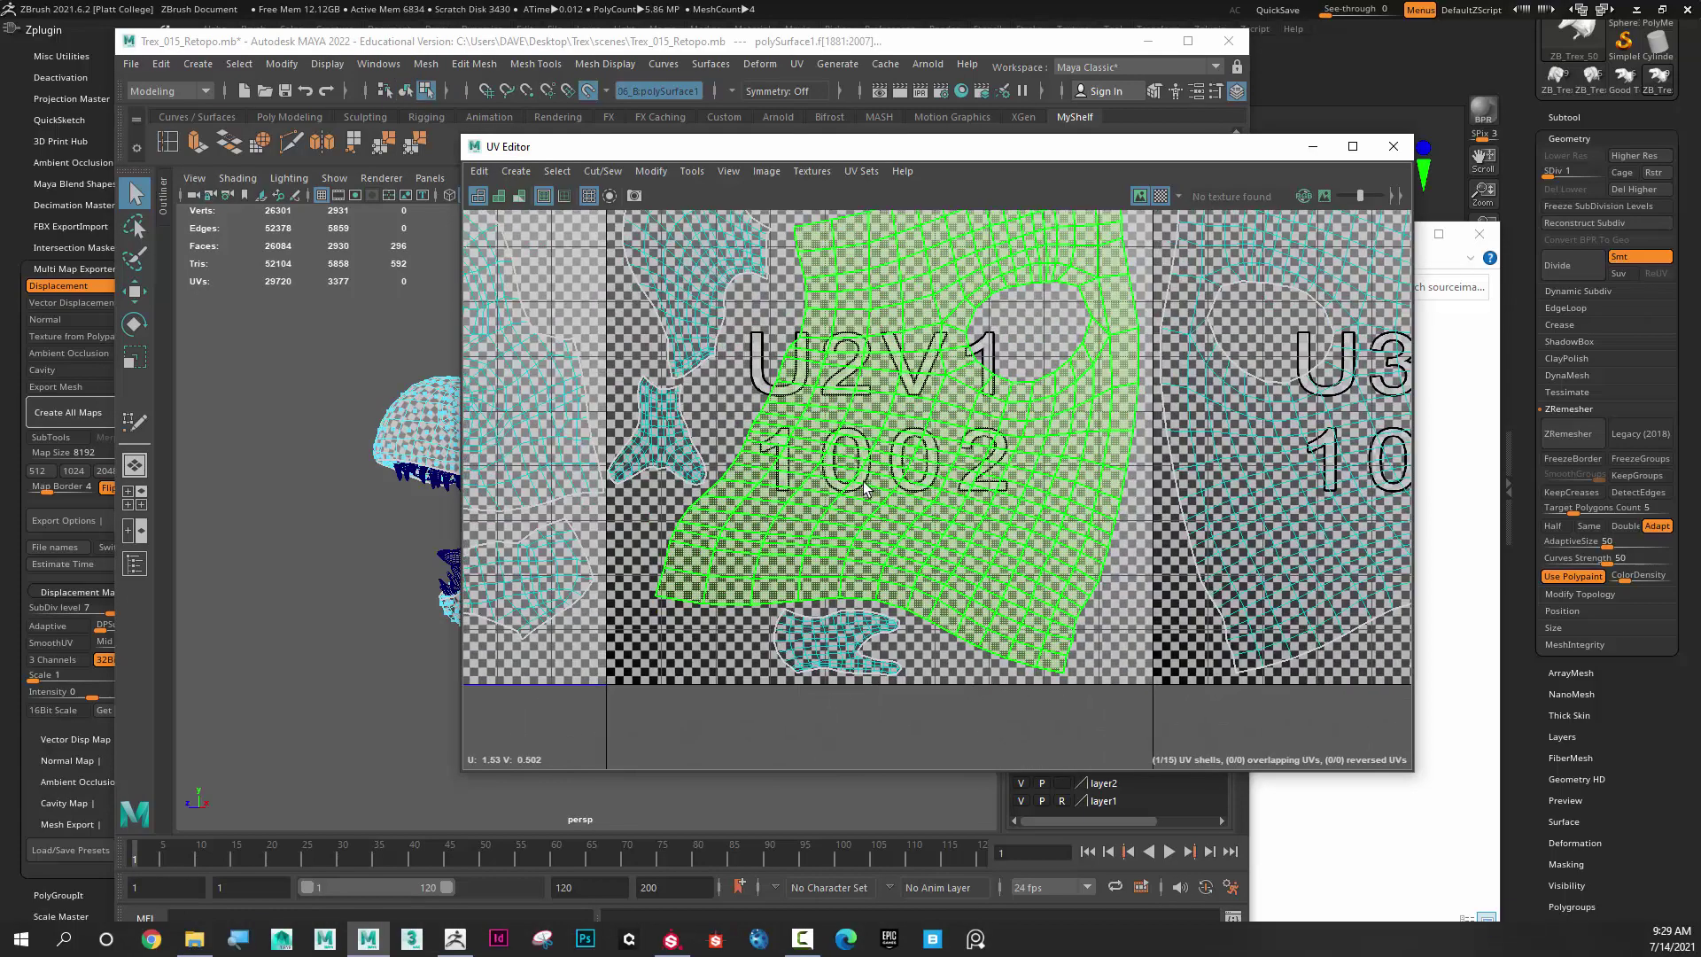
alt+middle_drag(1134, 463, 709, 395)
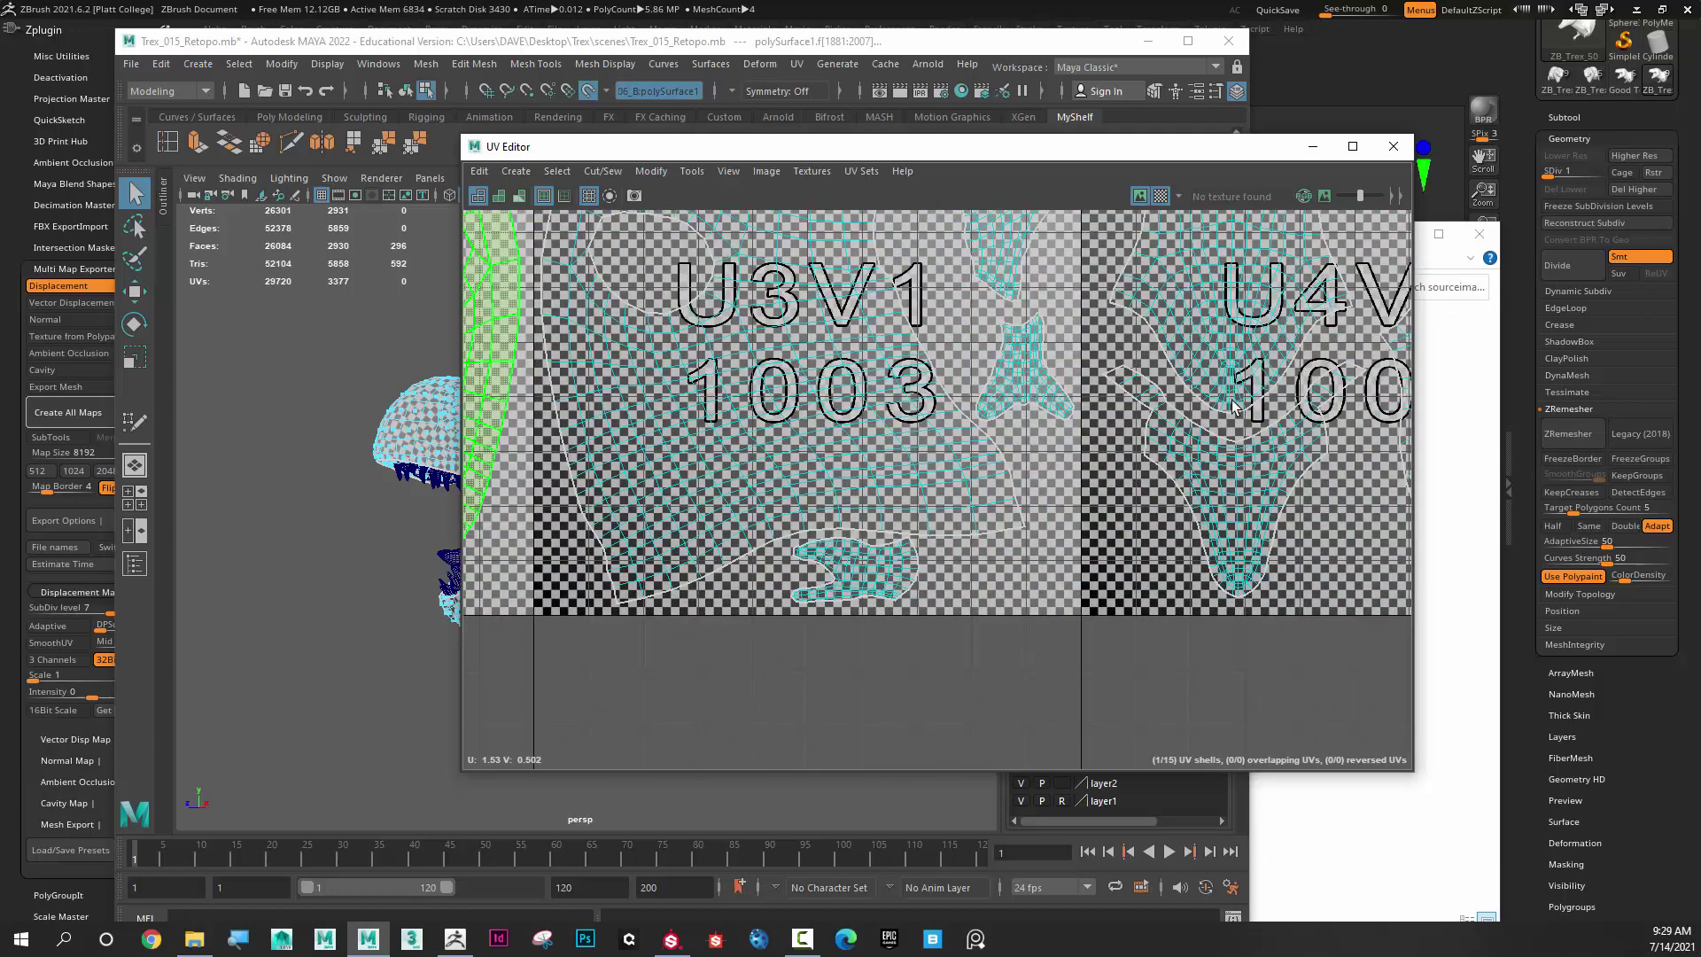
alt+middle_drag(1231, 404, 625, 412)
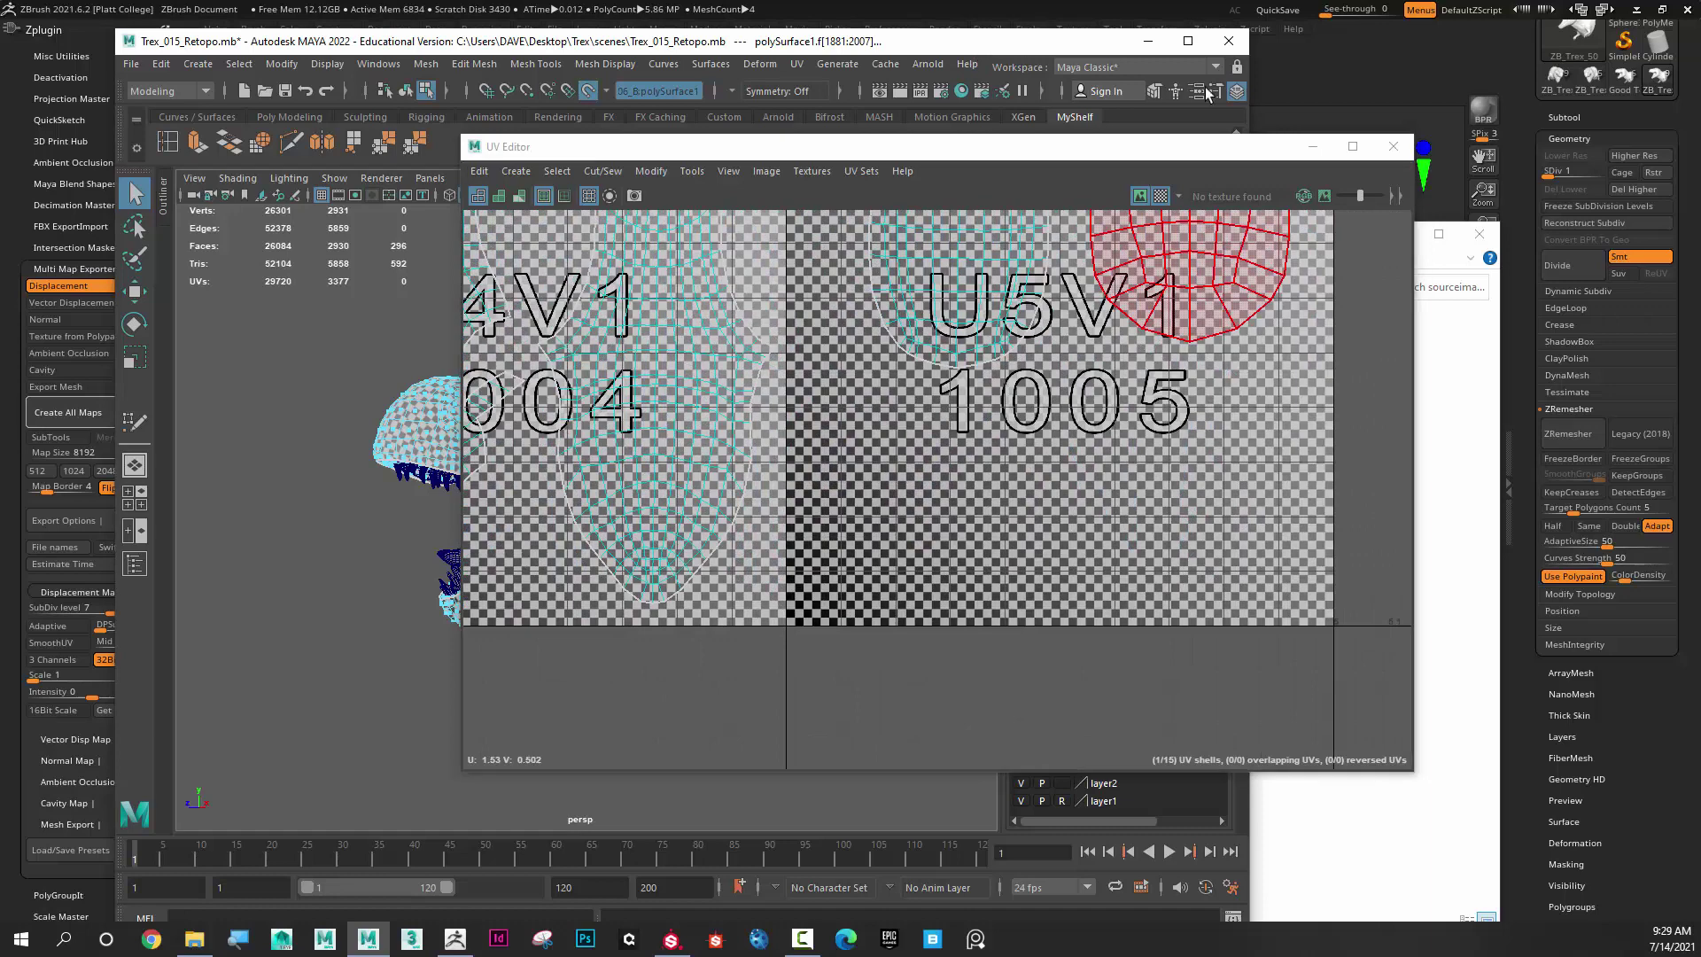
Close the UV Editor, move Maya aside to recheck the five exported EXR maps in sourceimages, and minimize that folder window
click(1393, 146)
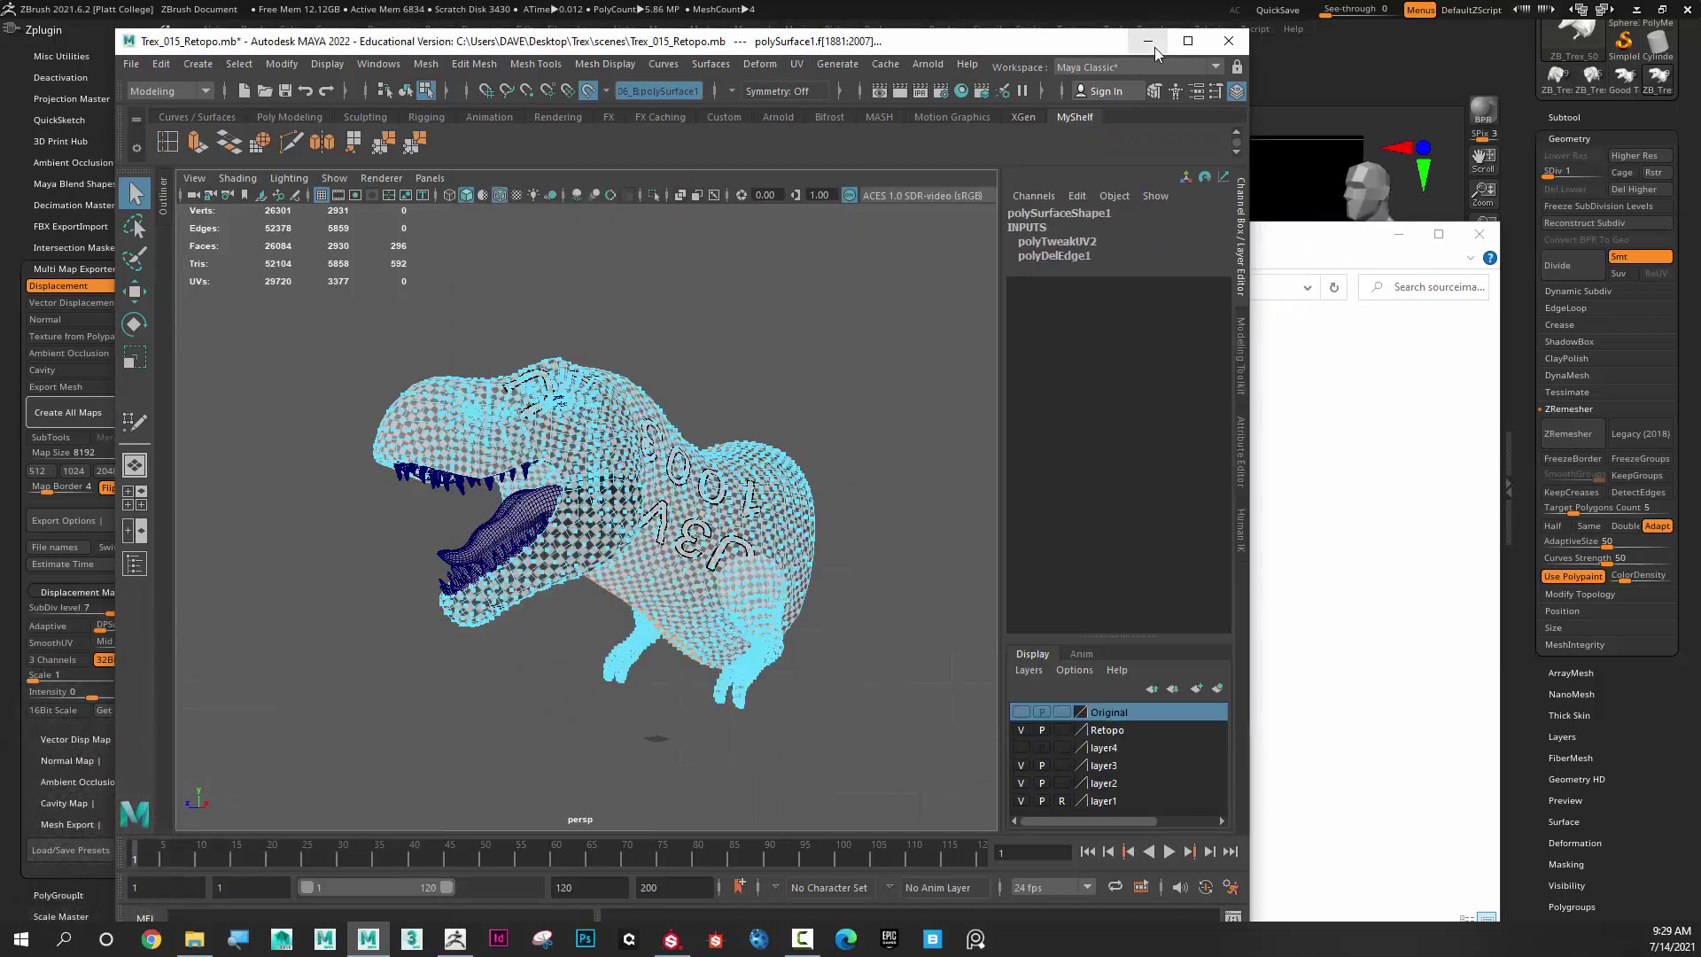
drag(1028, 49, 1115, 434)
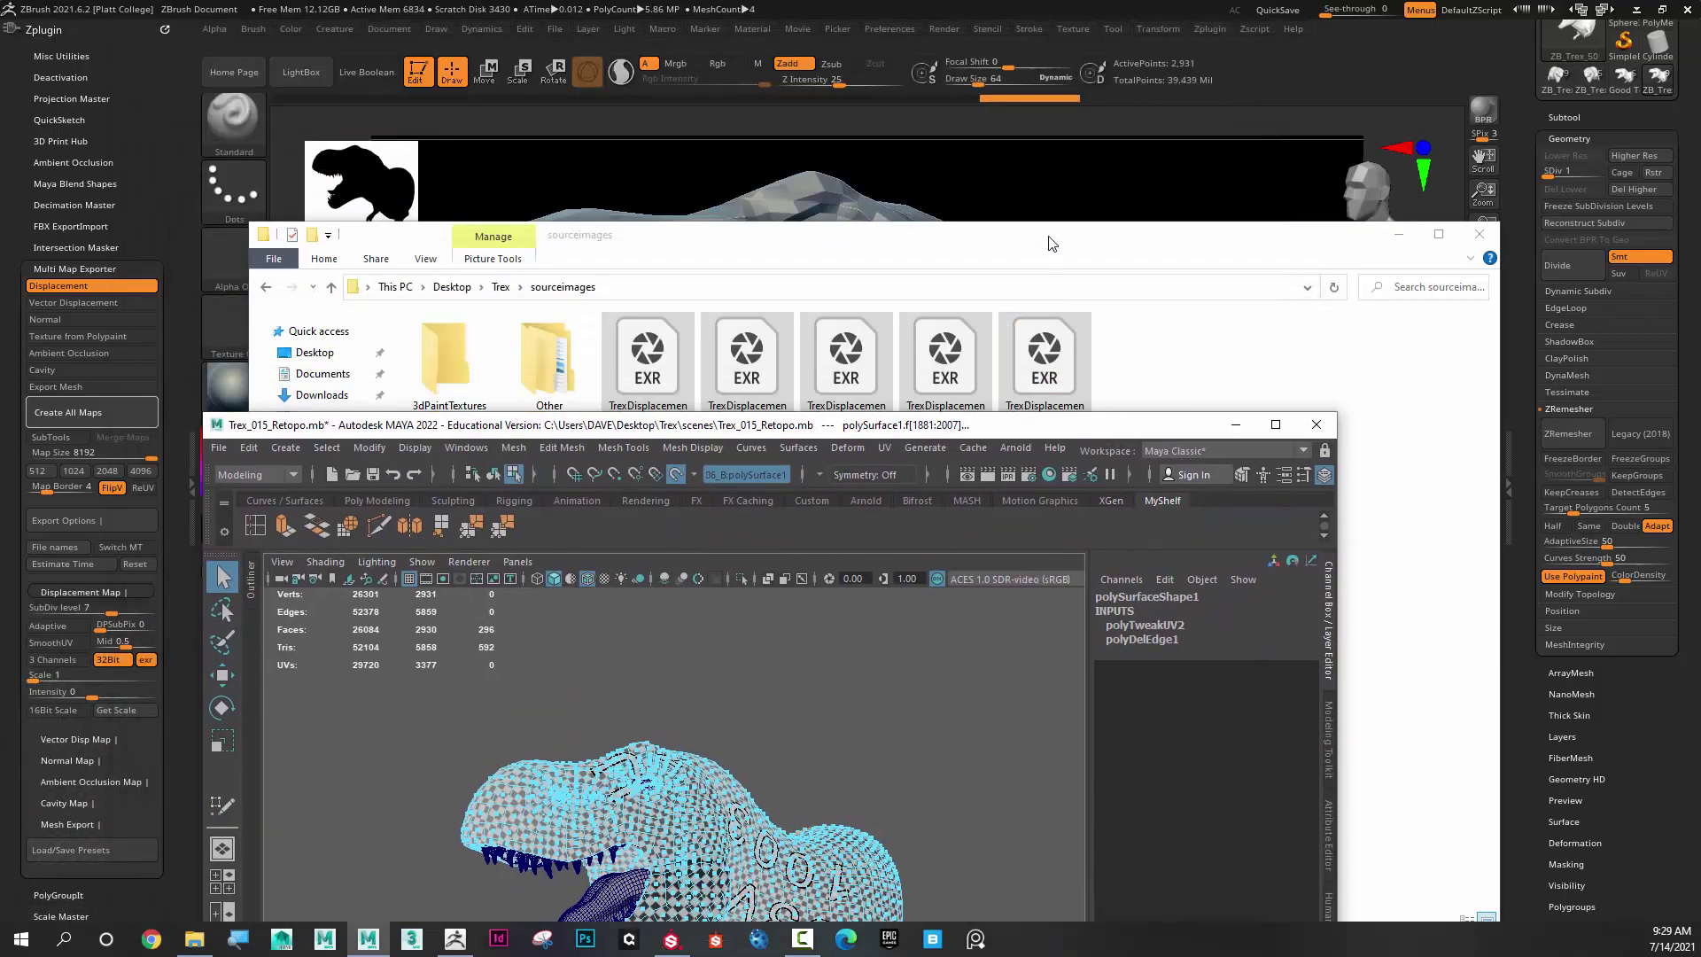
click(1063, 331)
shift+click(679, 424)
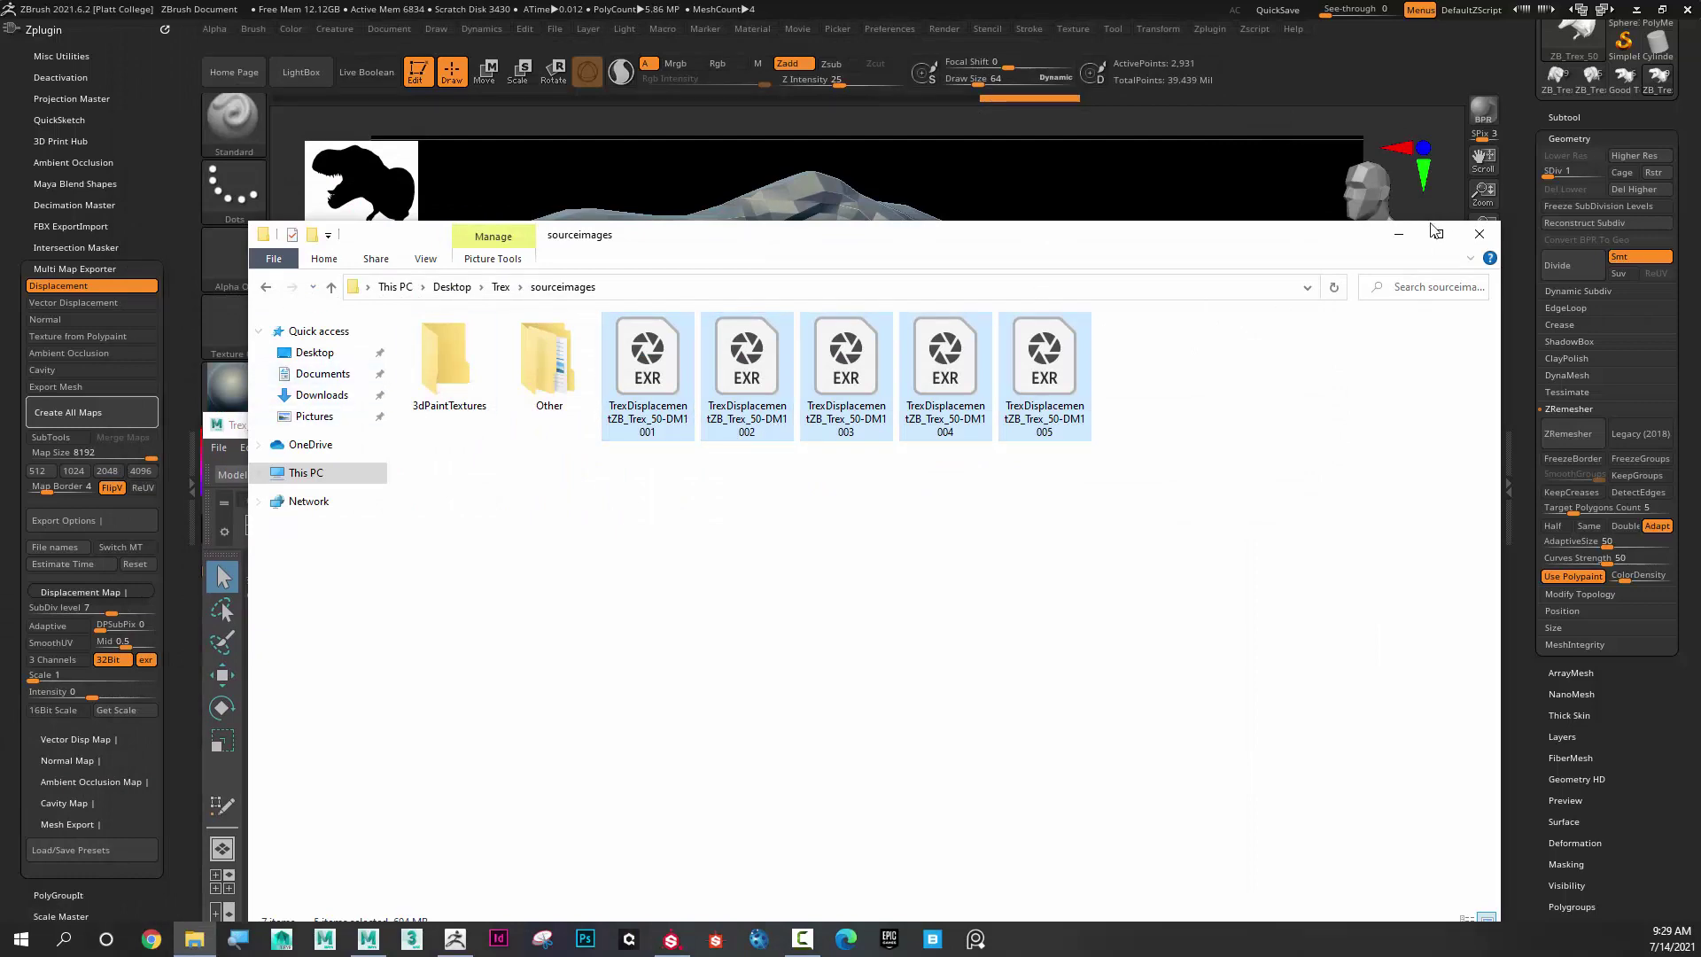
click(1399, 234)
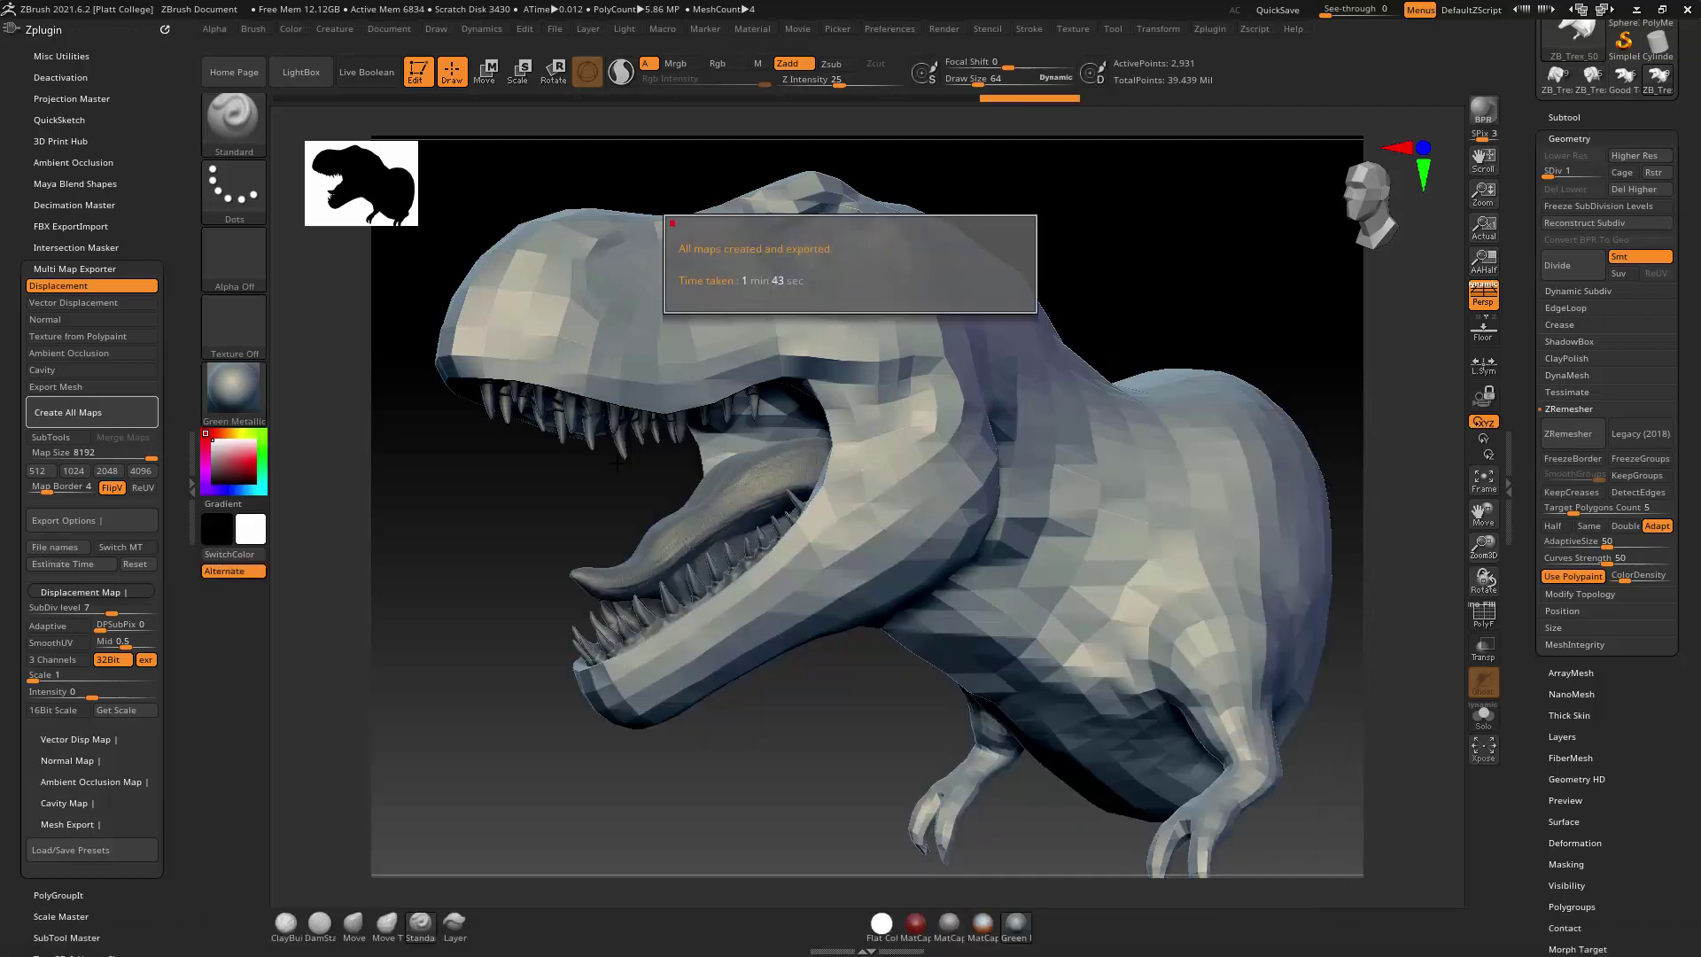
Dismiss ZBrush's export message, check the UV tile ID format in the exporter's file name options, and cancel without changes
click(773, 298)
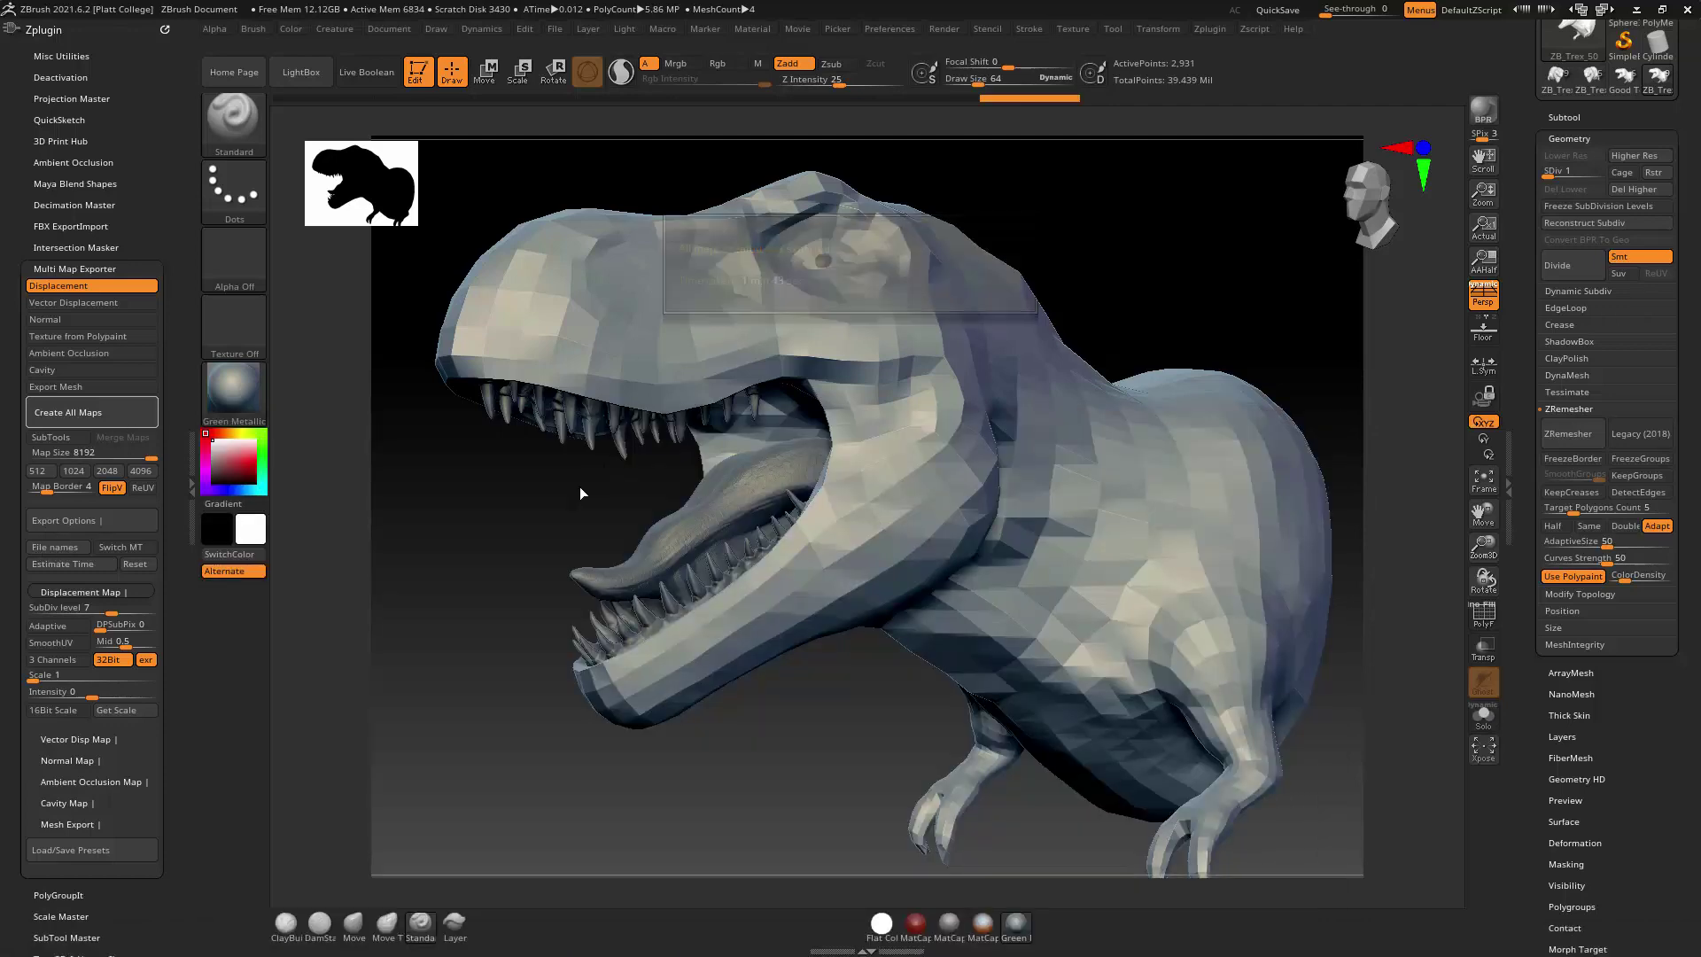
click(60, 546)
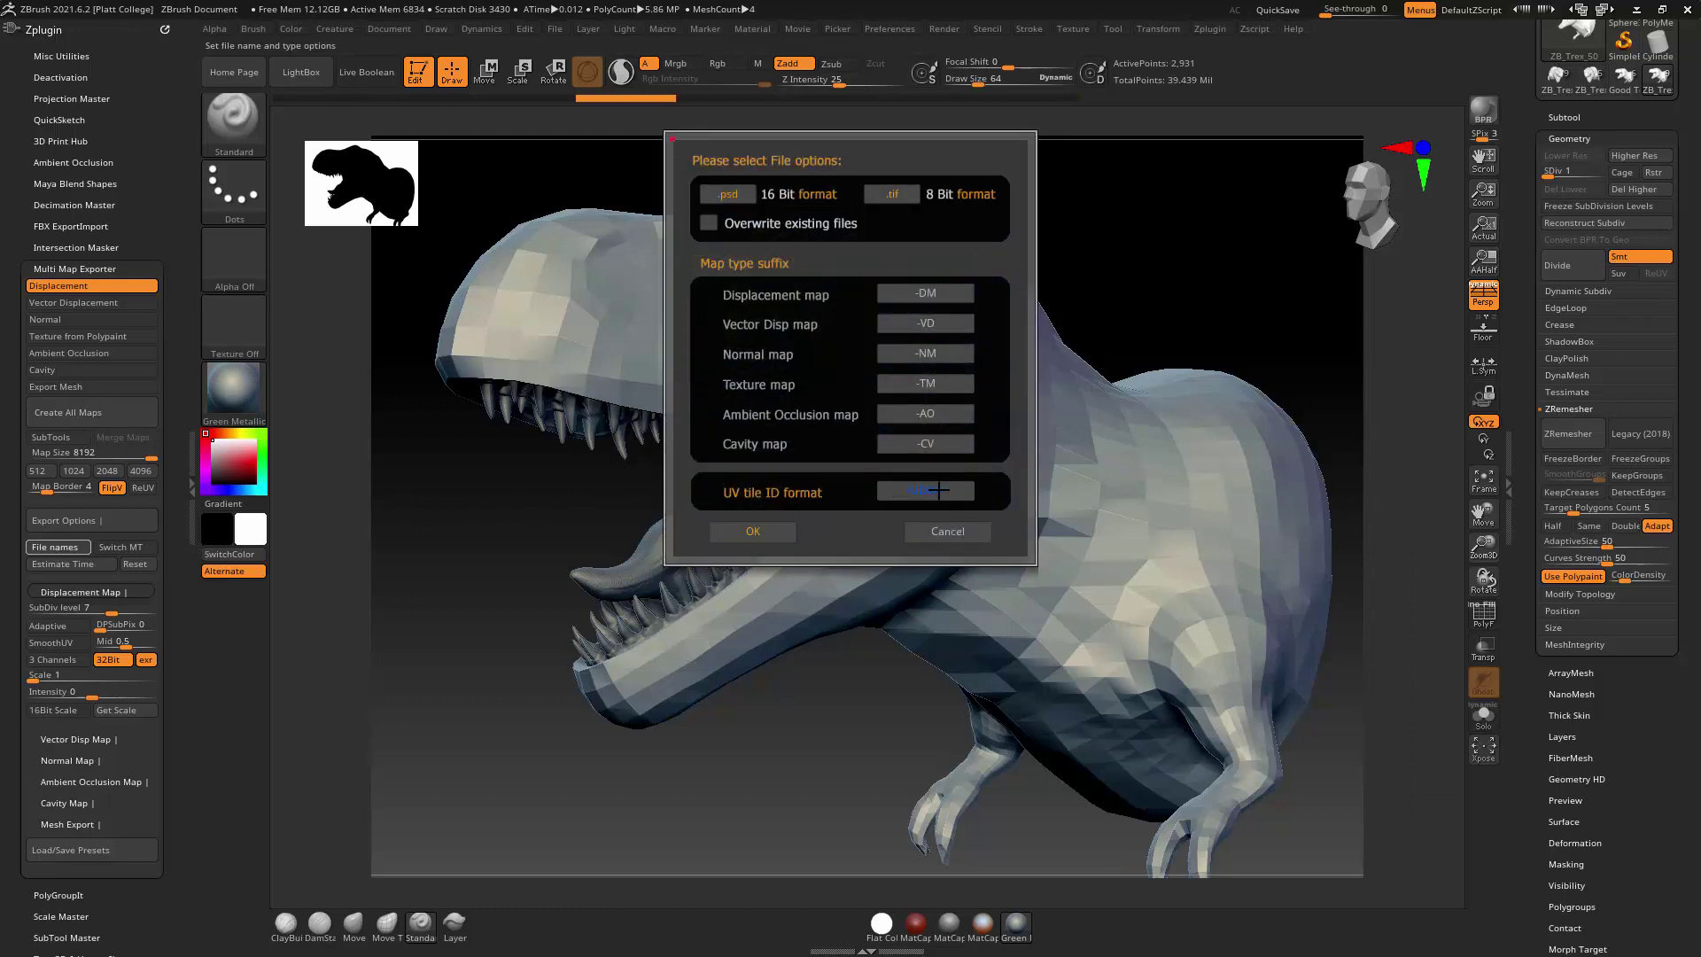
click(913, 490)
click(922, 528)
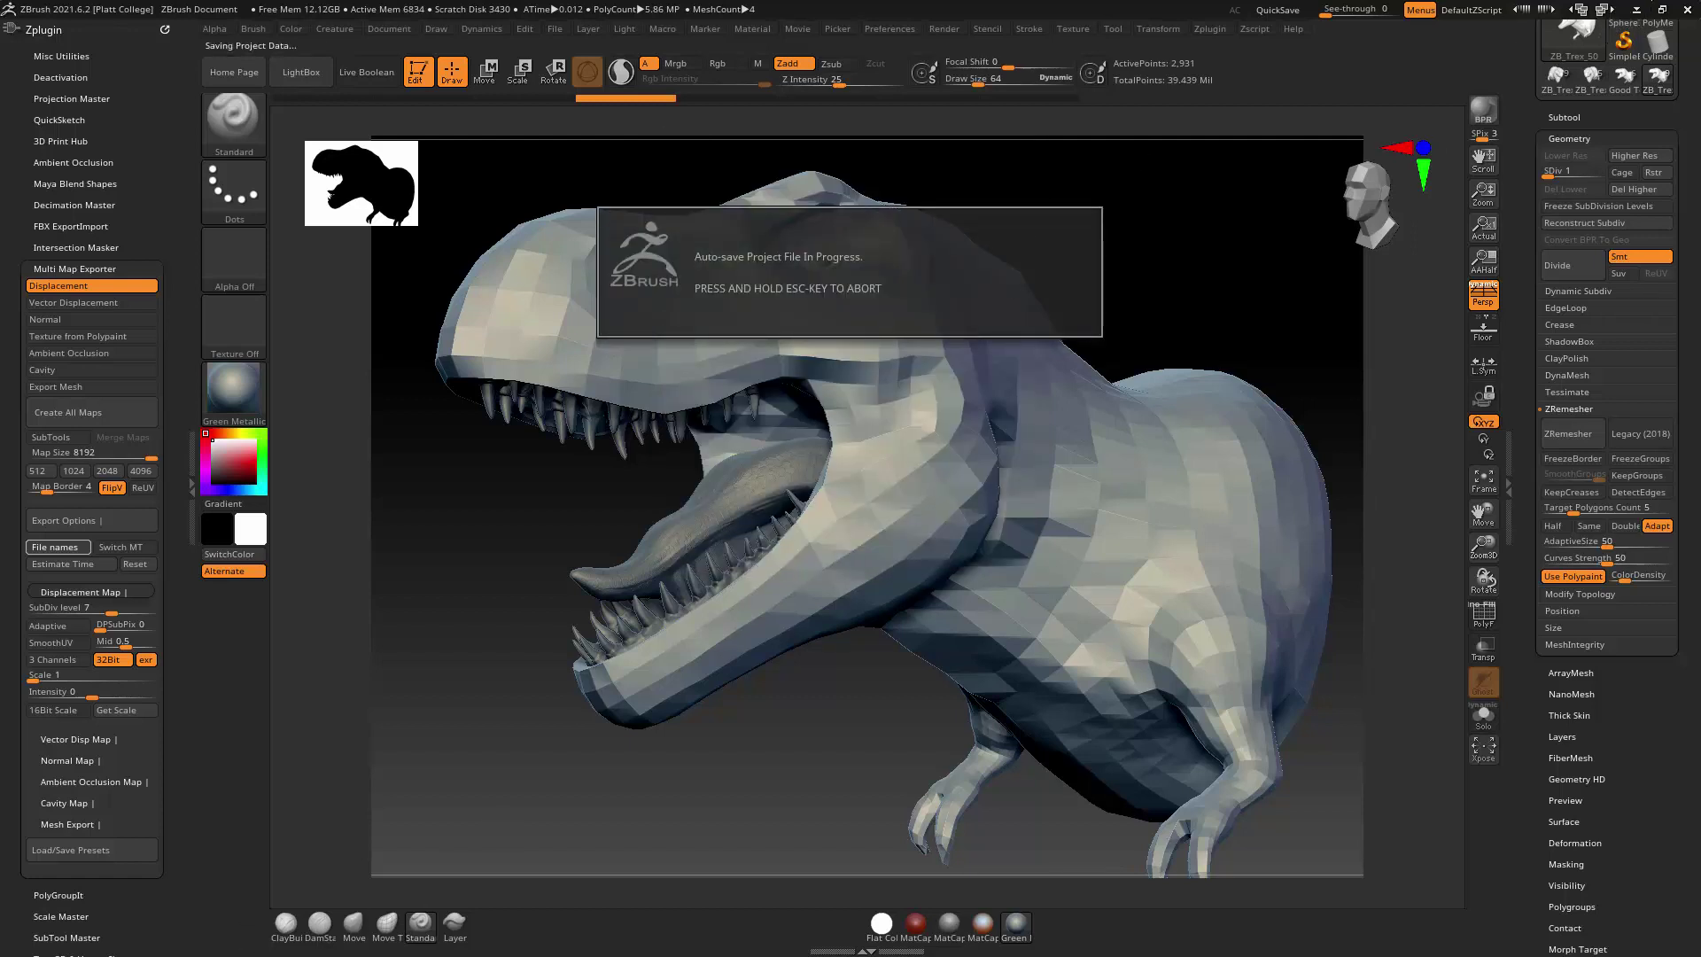
Switch to Maya, maximize its window and return the T-rex body mesh to object mode
key(alt+Tab)
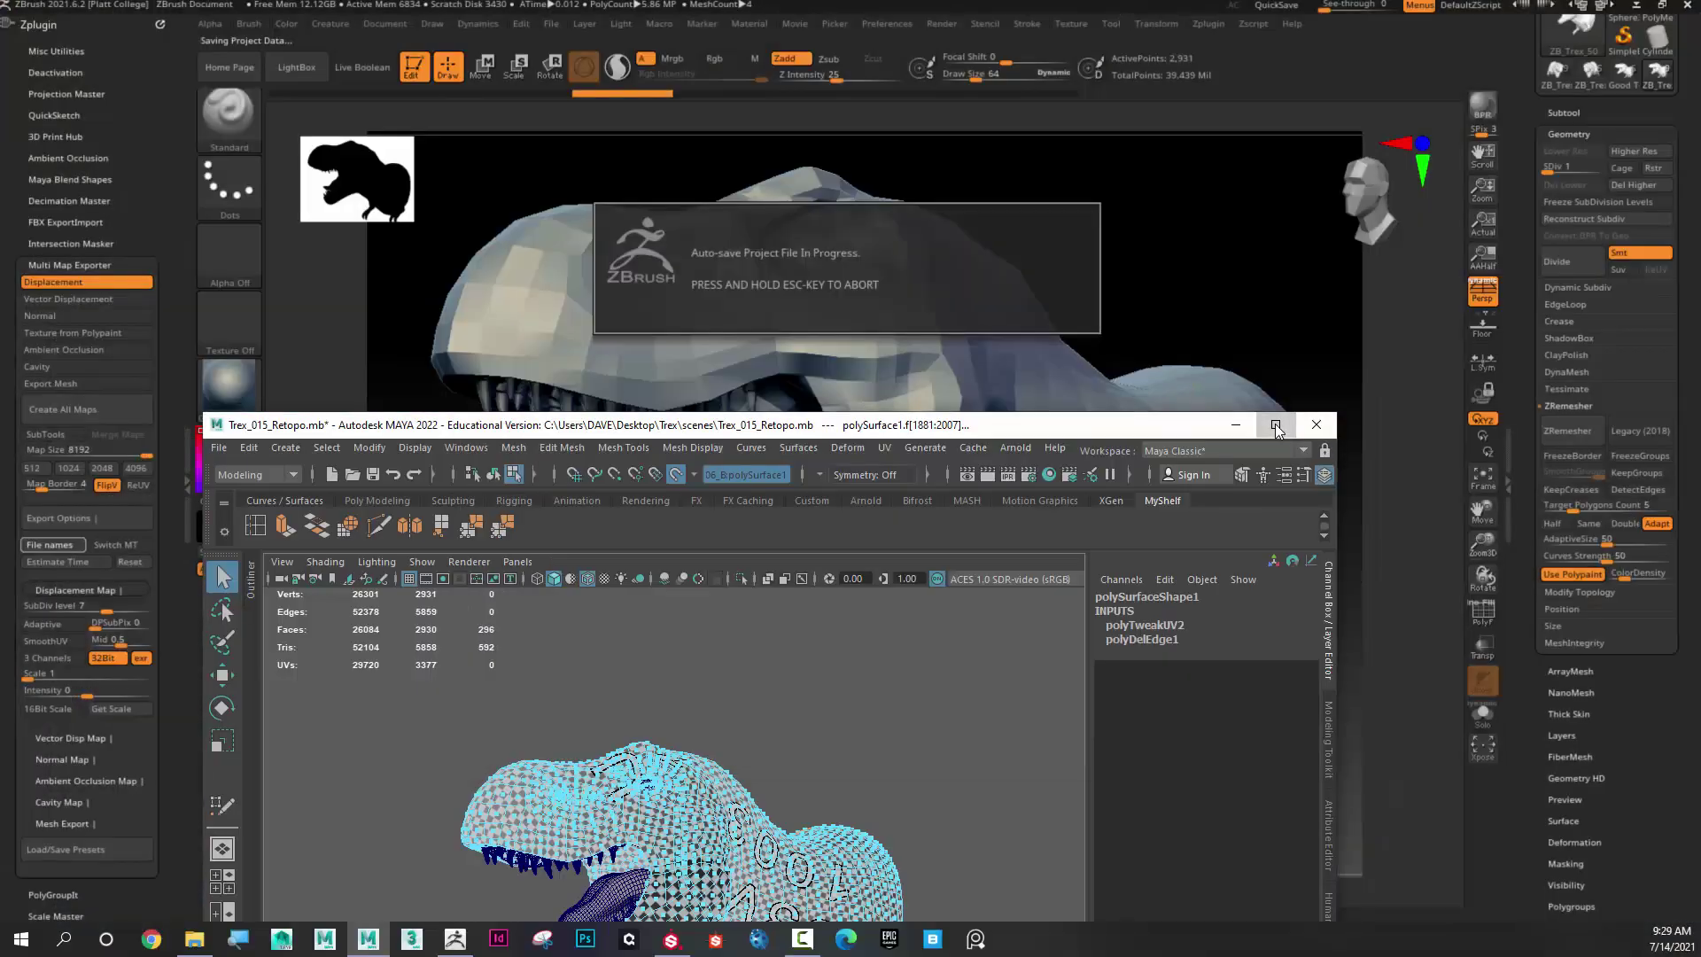
click(1275, 425)
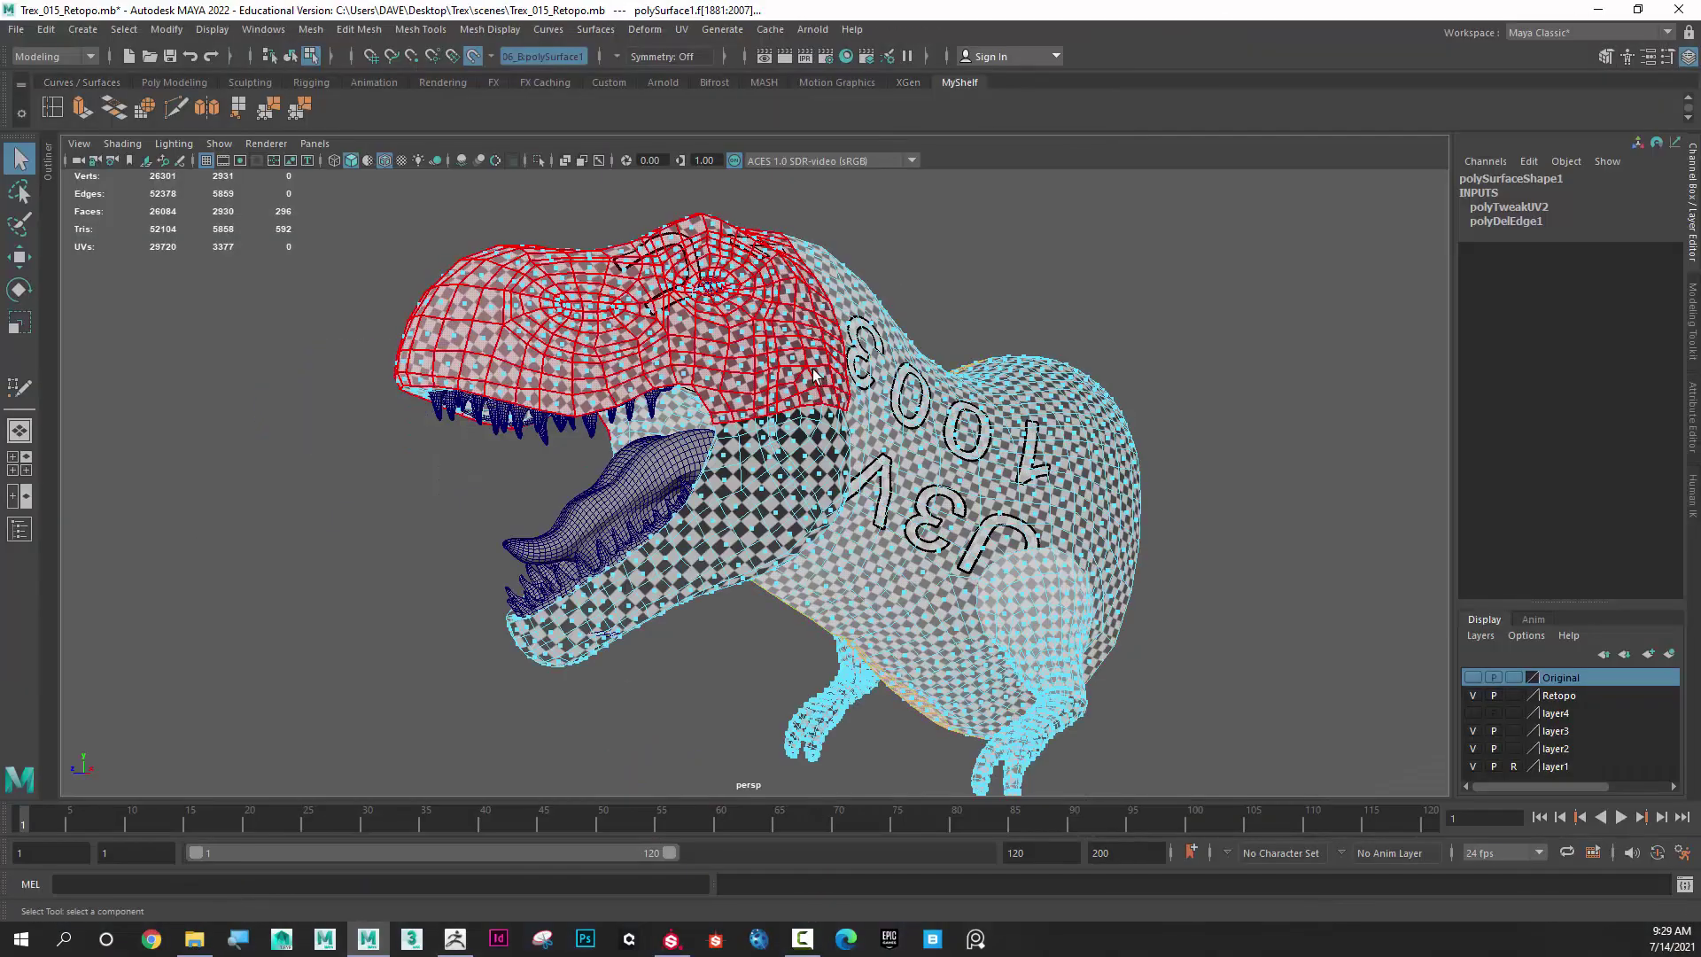
right_drag(788, 370, 954, 281)
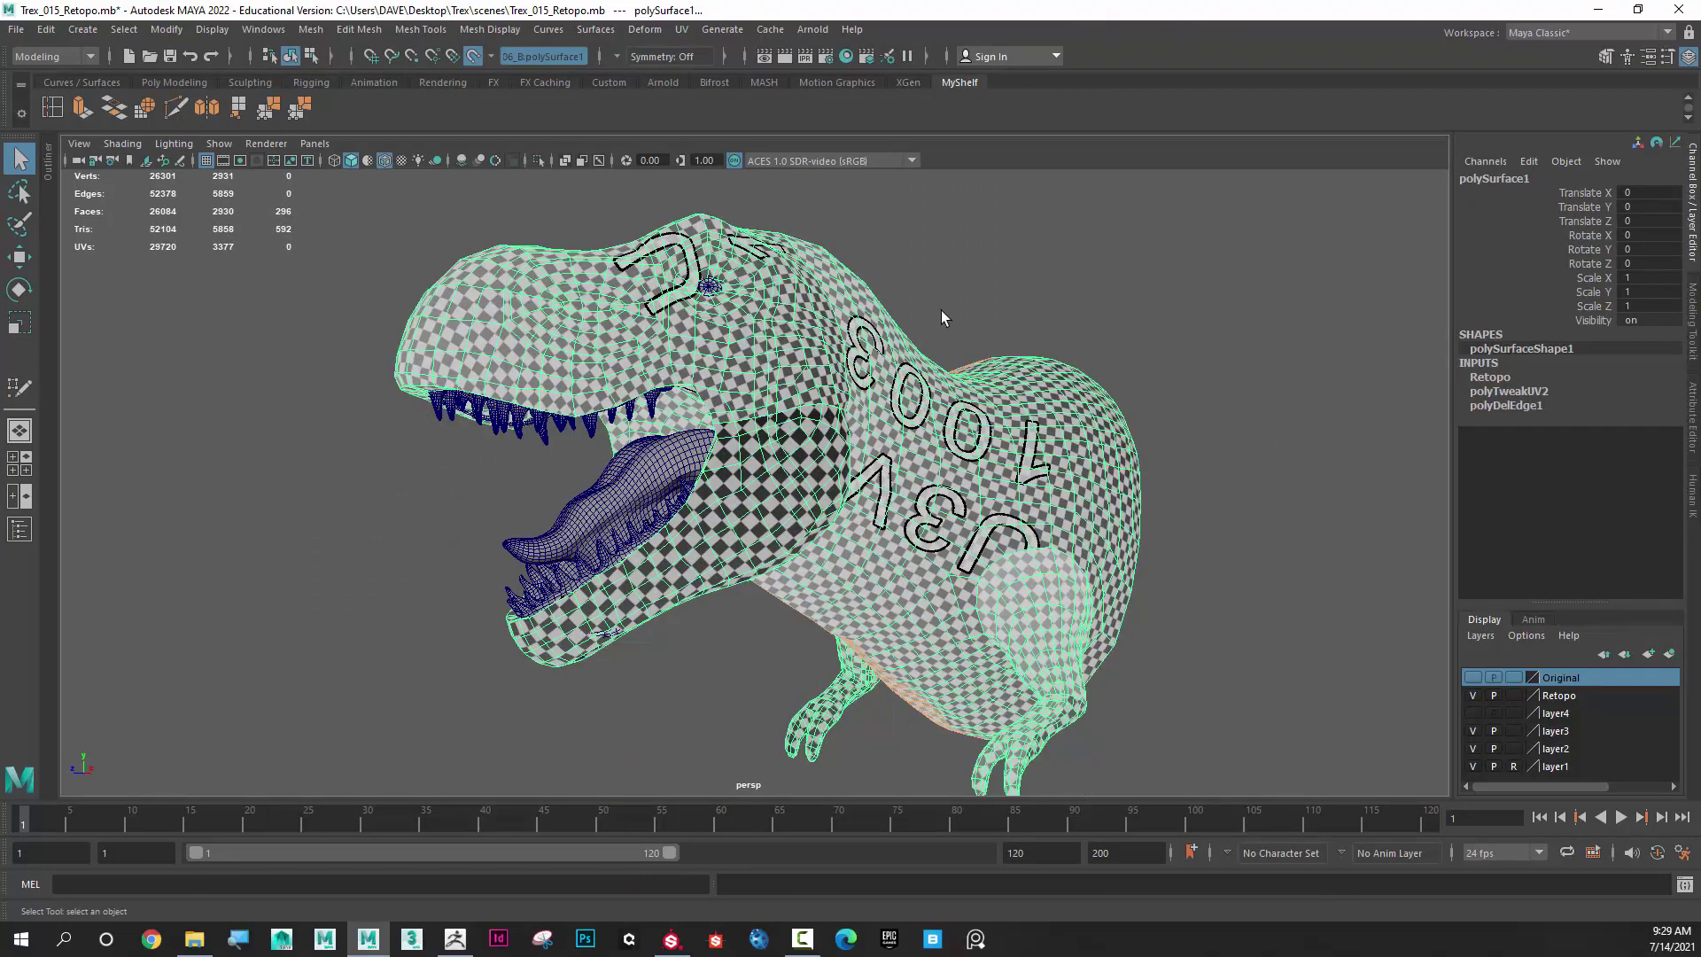
Inspect the low-poly T-rex body mesh from several angles with the whole object selected
alt+drag(989, 365, 758, 349)
right_drag(757, 349, 854, 323)
alt+drag(965, 322, 866, 327)
click(855, 447)
click(952, 431)
click(951, 431)
alt+drag(951, 430, 591, 346)
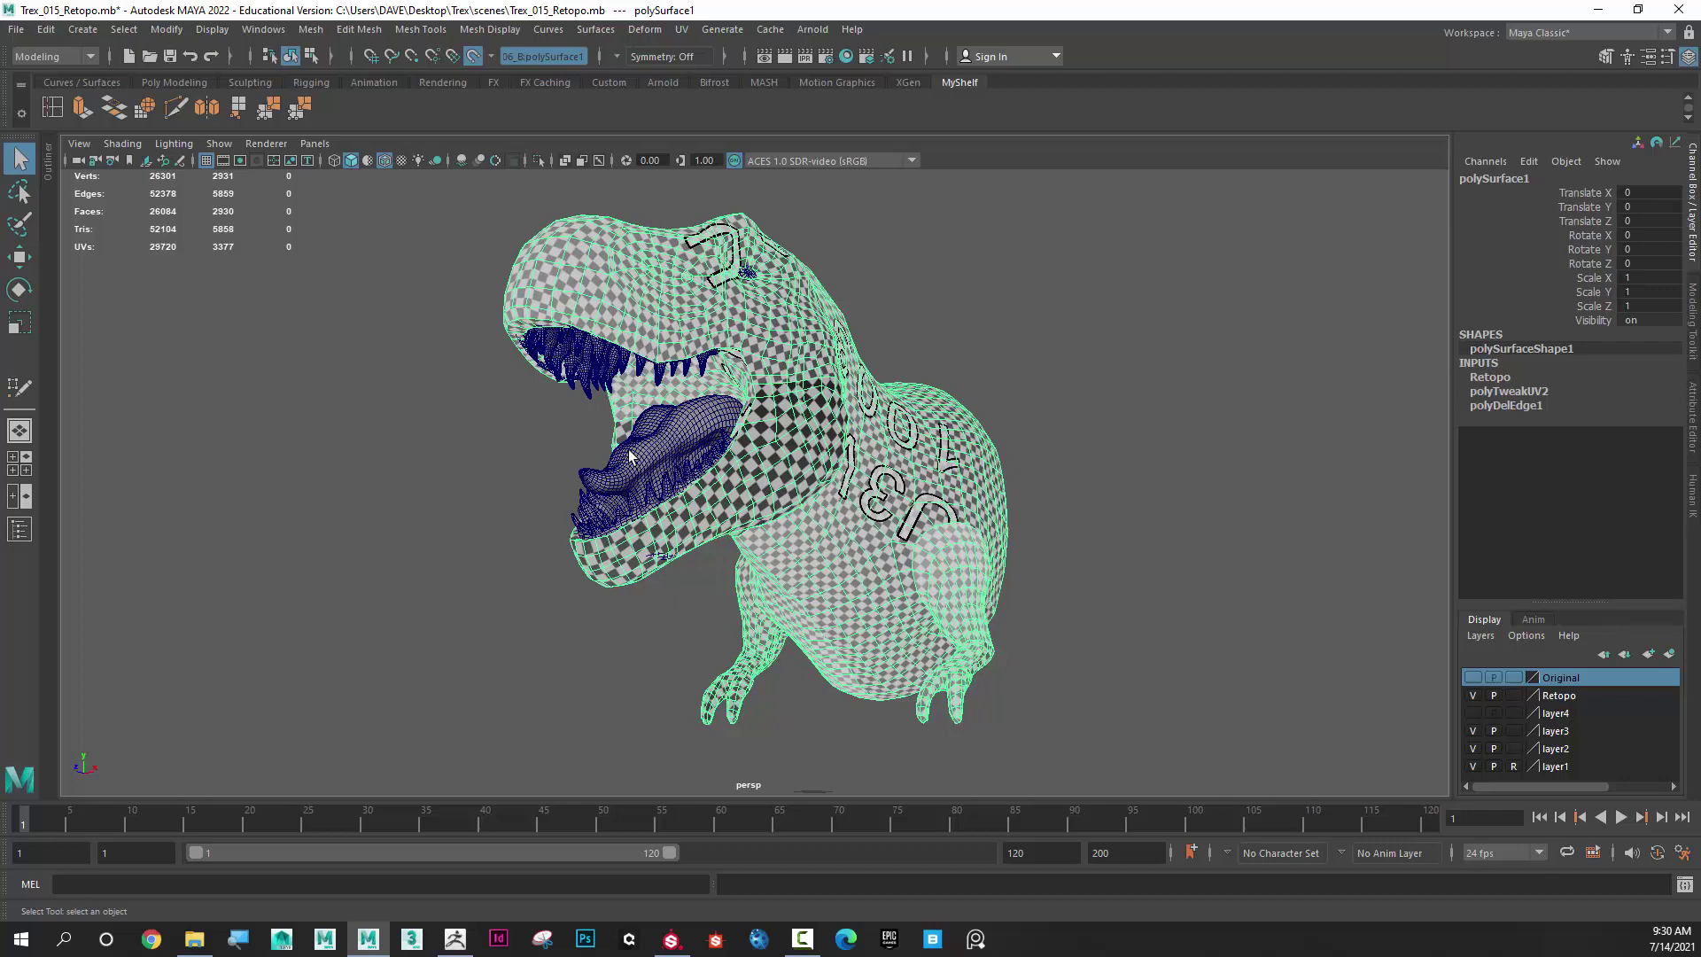
alt+drag(763, 182, 789, 261)
alt+middle_drag(789, 261, 804, 264)
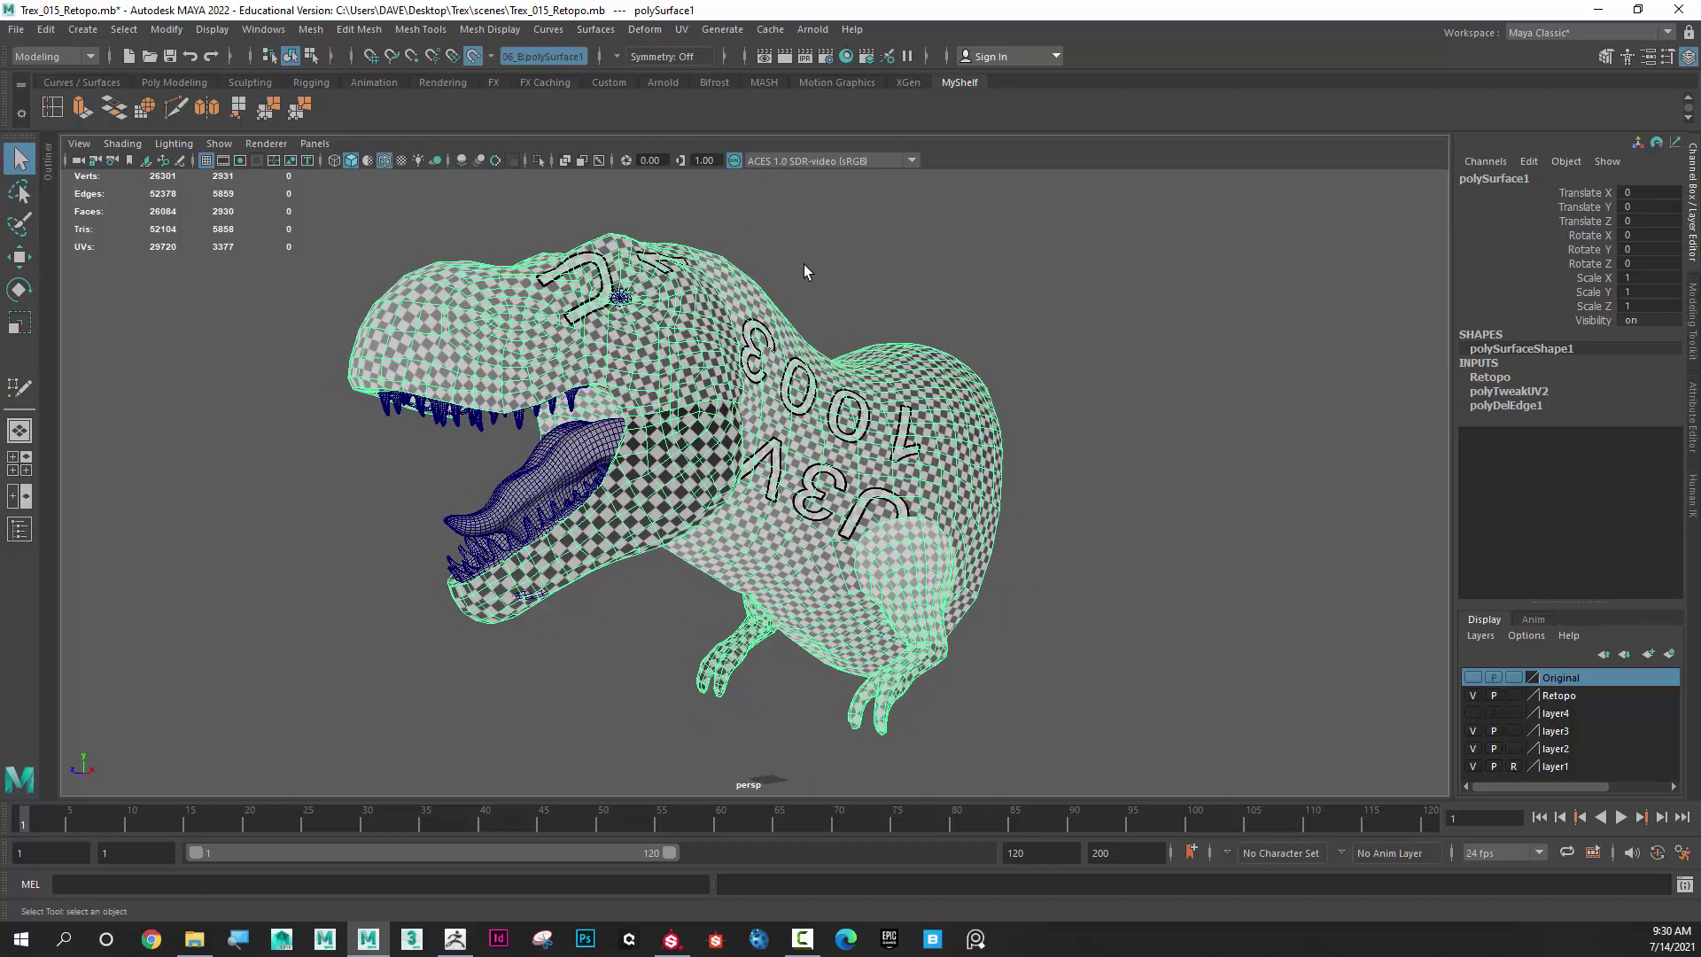
Assign a new Arnold aiStandardSurface material to the T-rex body mesh
right_click(632, 359)
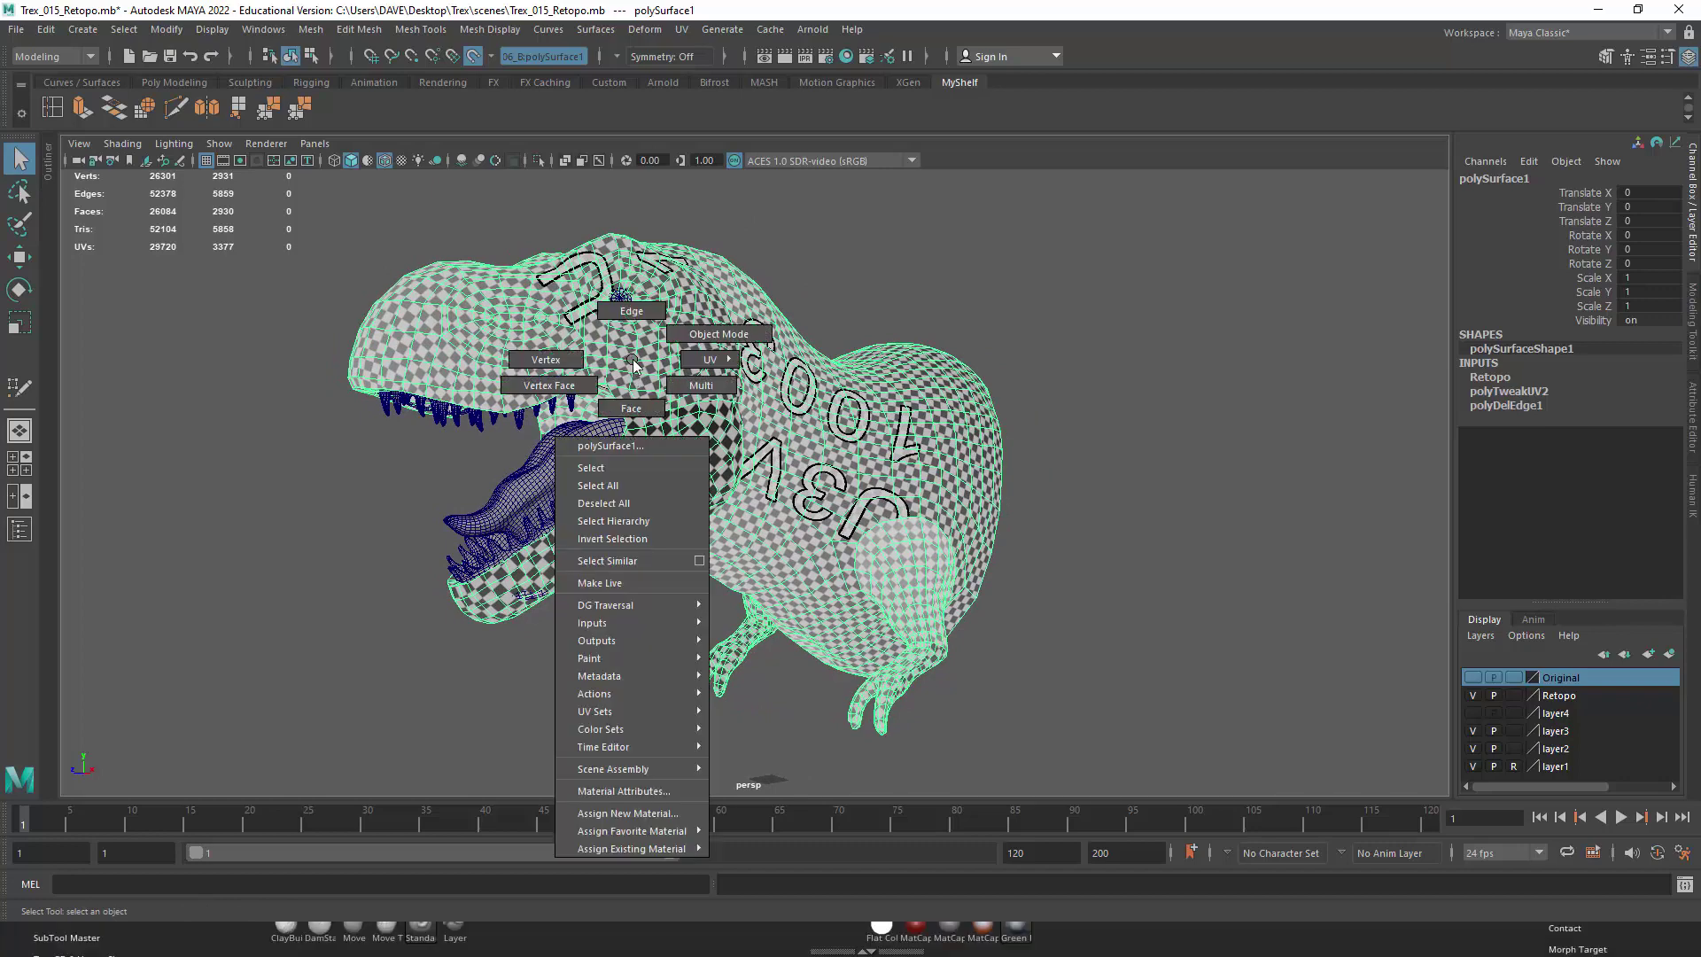
click(630, 818)
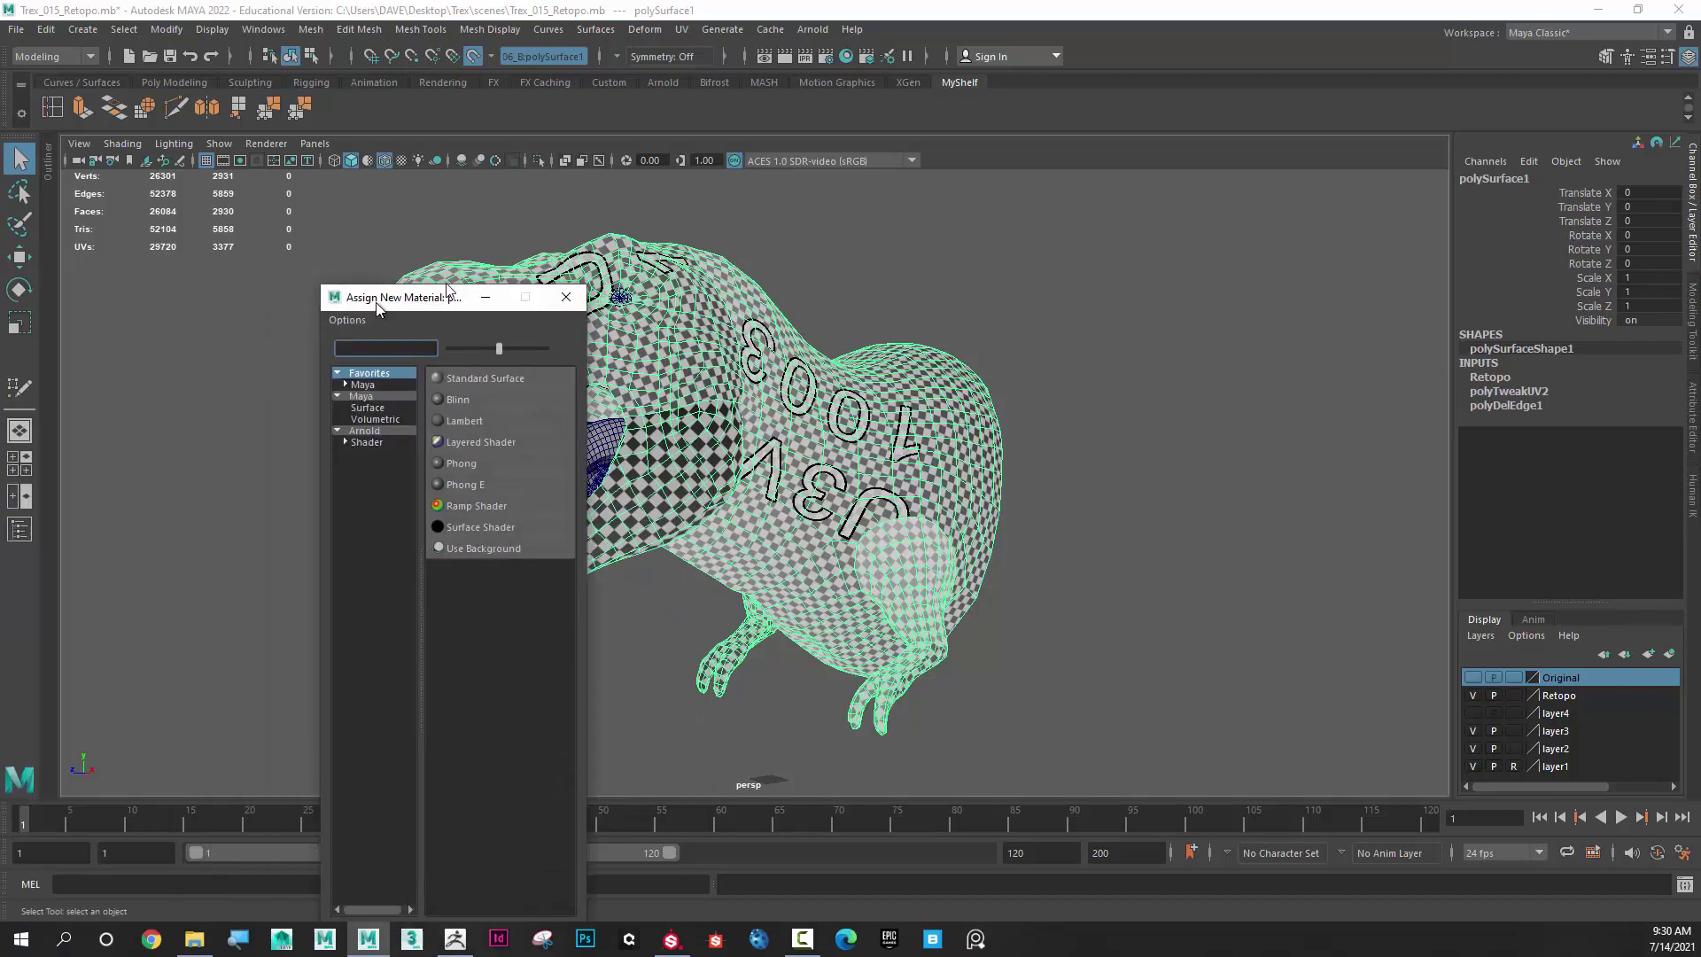
drag(422, 282, 1008, 158)
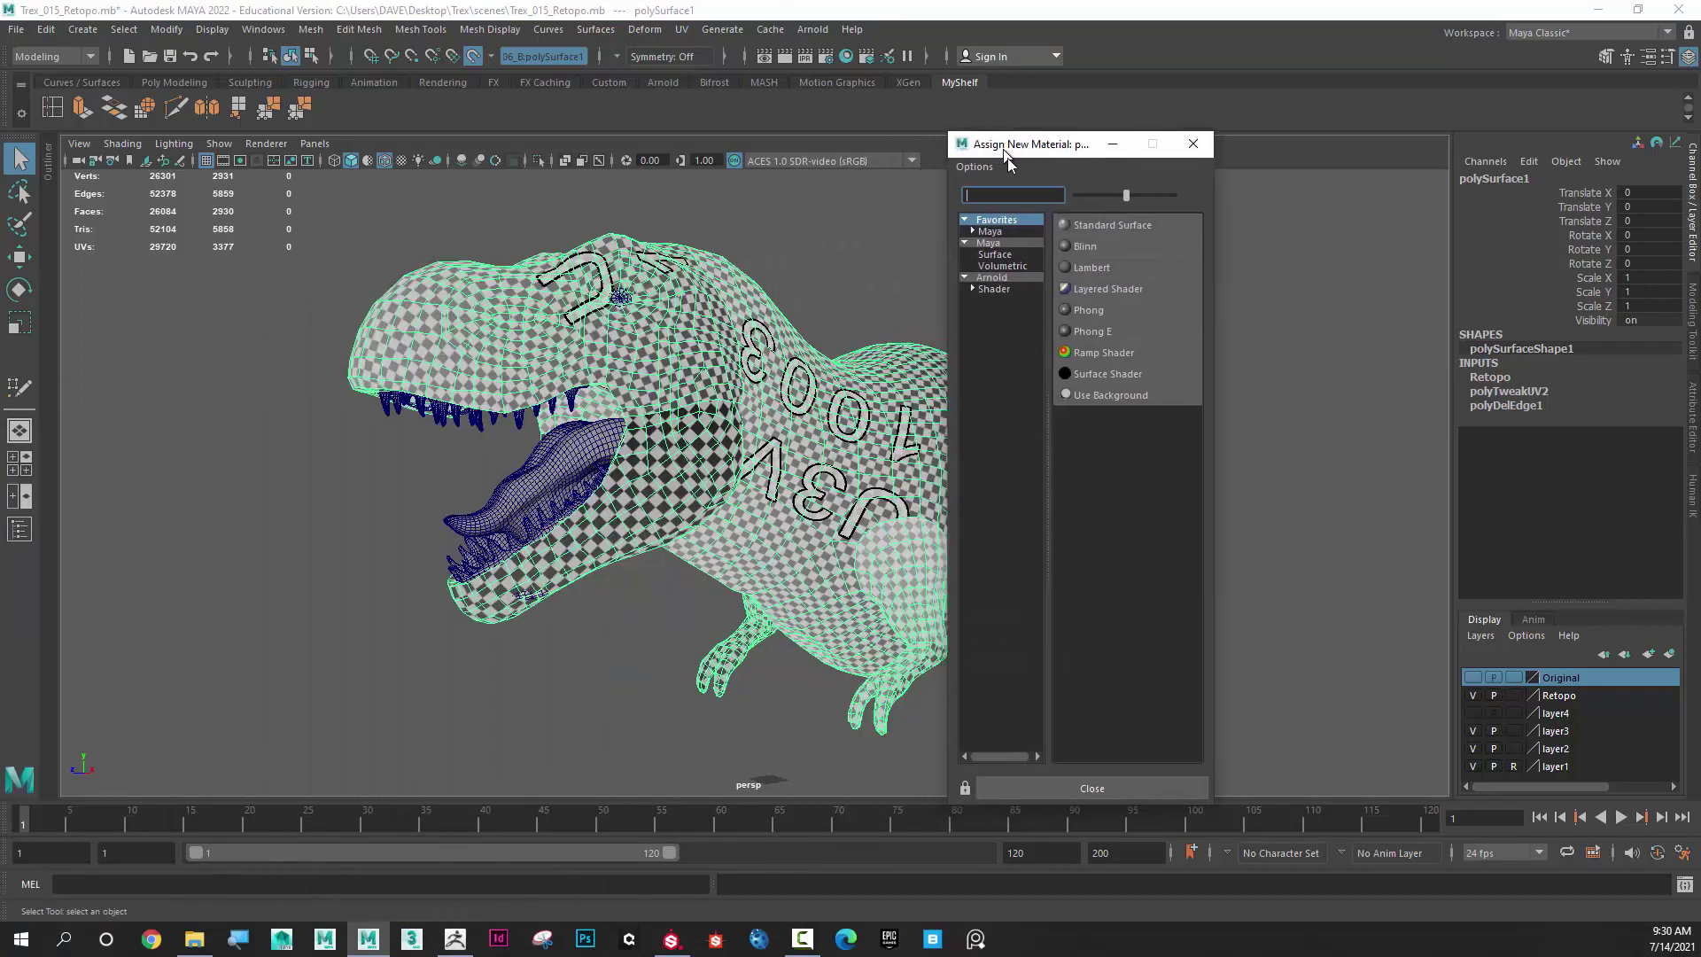
click(999, 298)
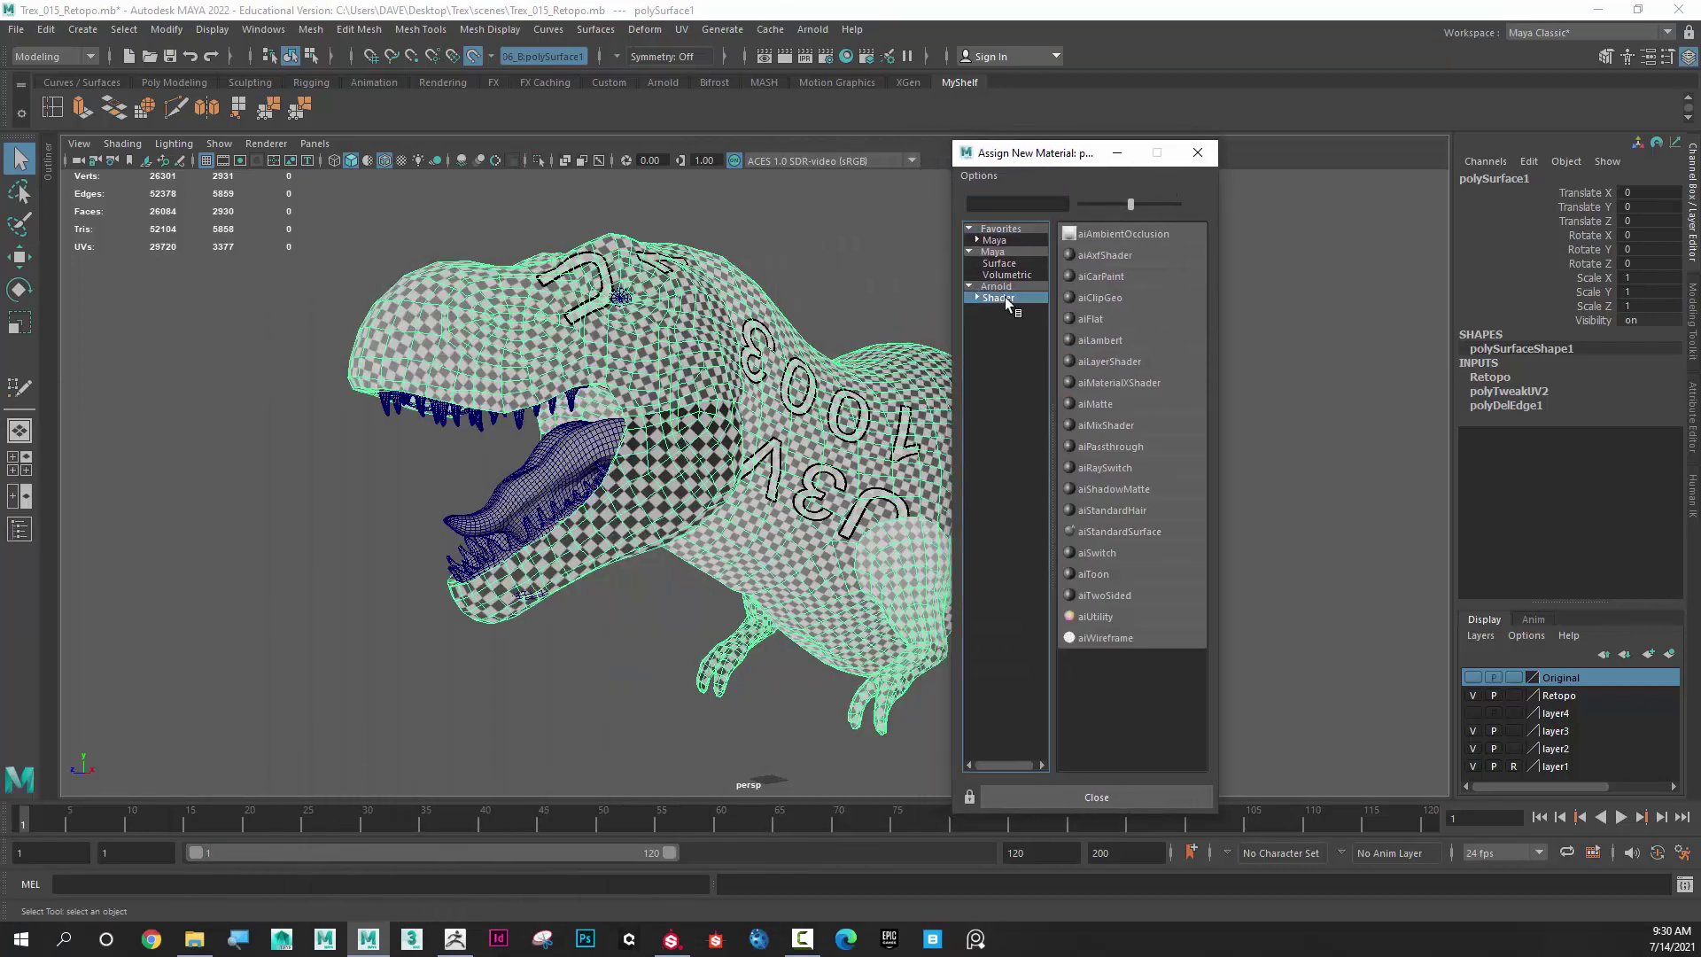
click(1111, 530)
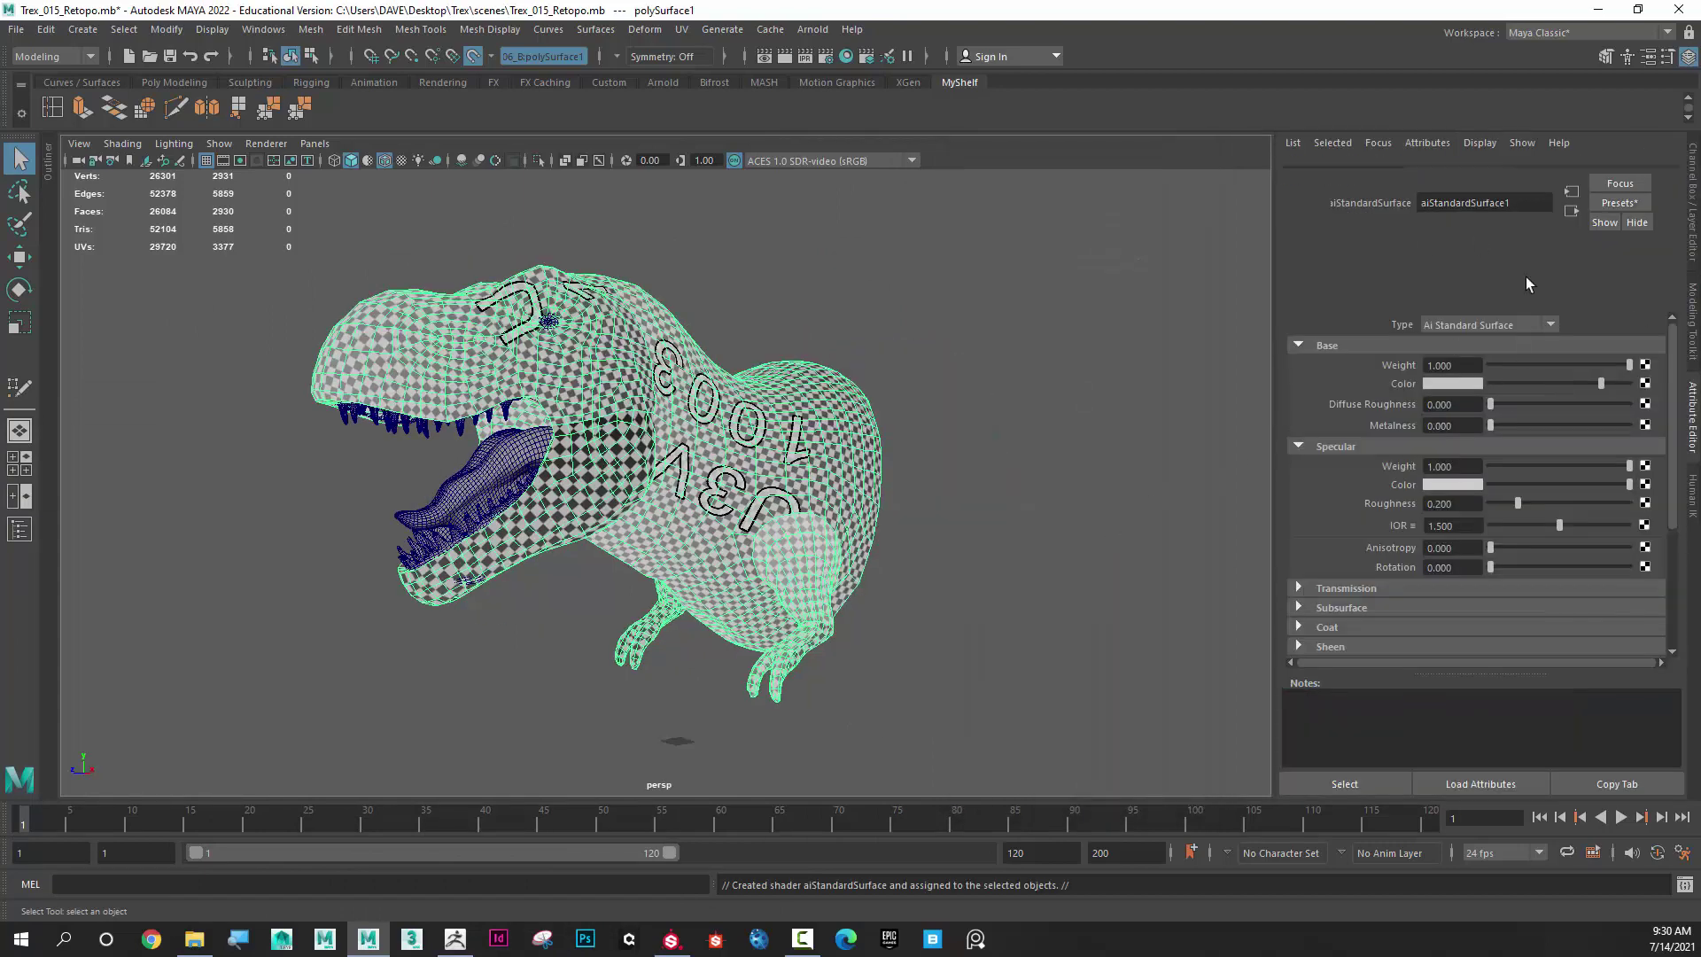
Open the body mesh's aiStandardSurface1 shader attributes and rename the shader Trex_Material
key(ctrl+a)
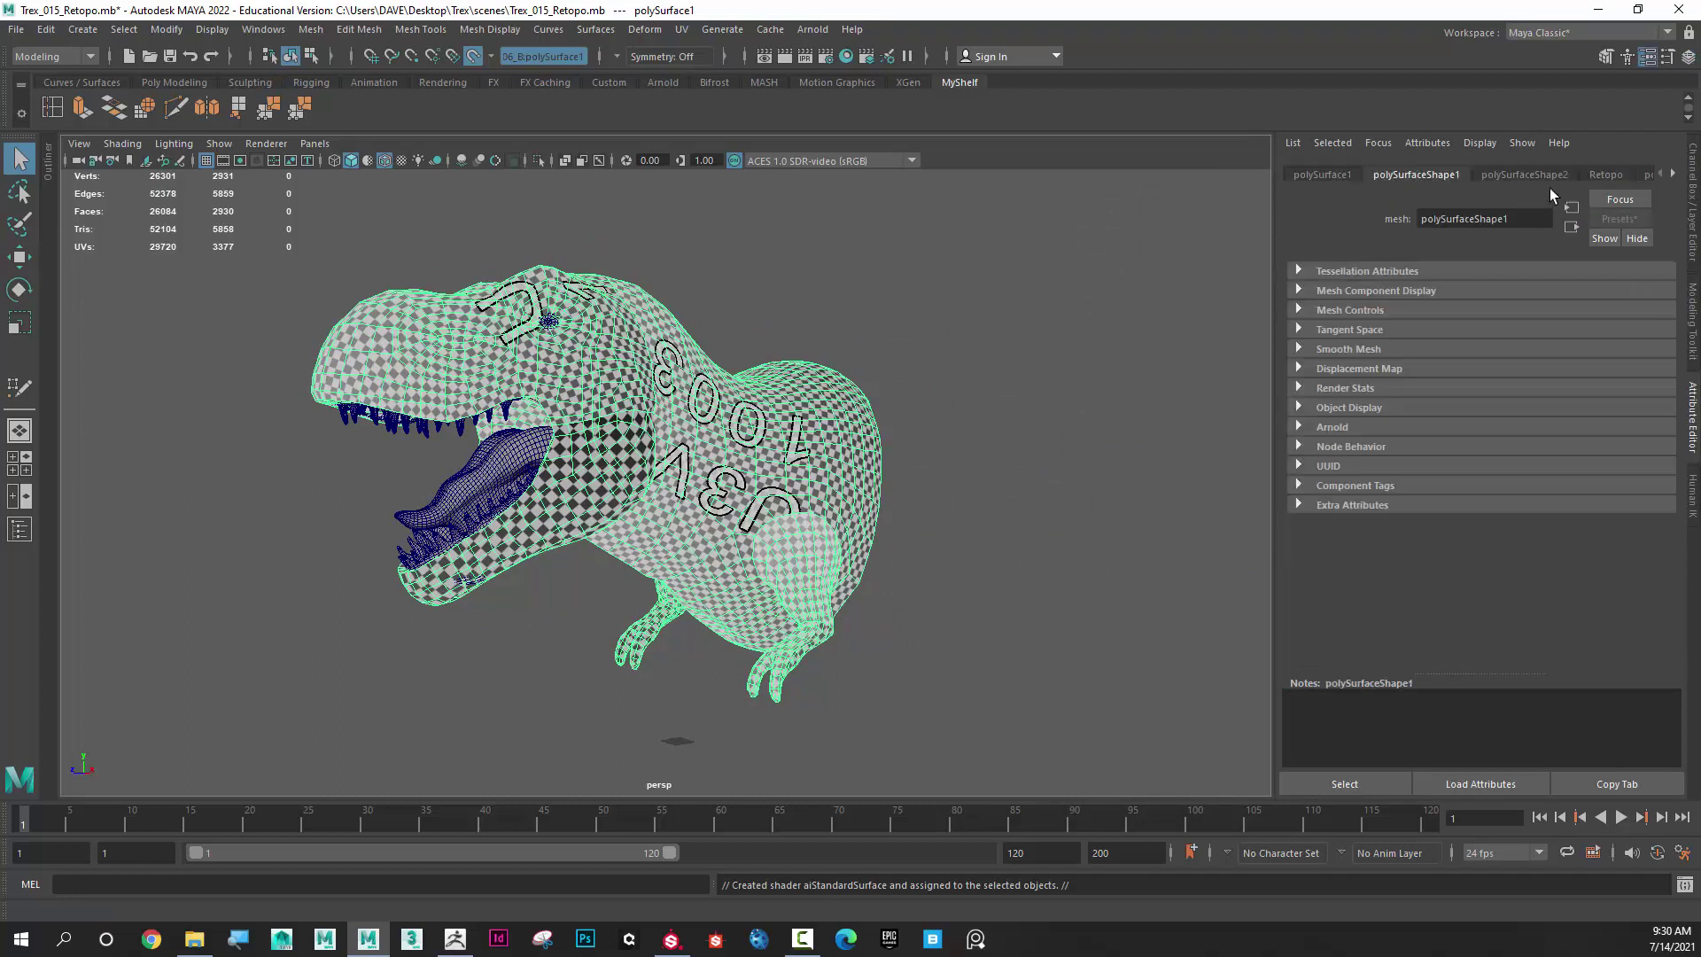
click(1675, 175)
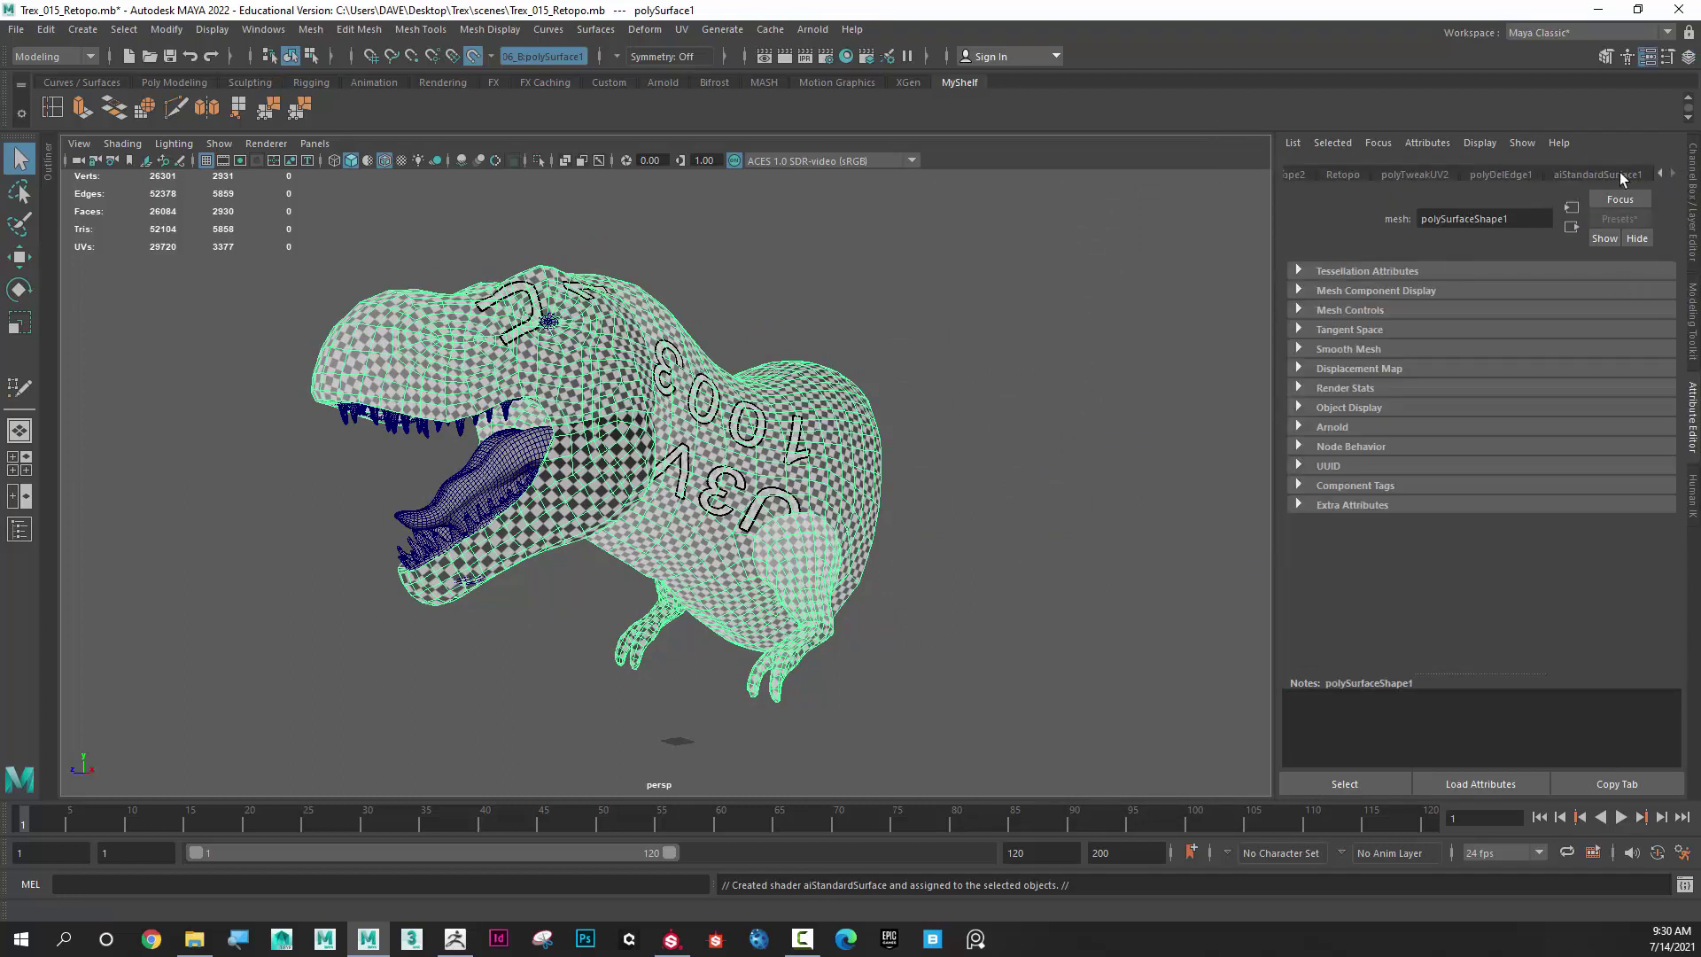
click(1595, 175)
double_click(1502, 227)
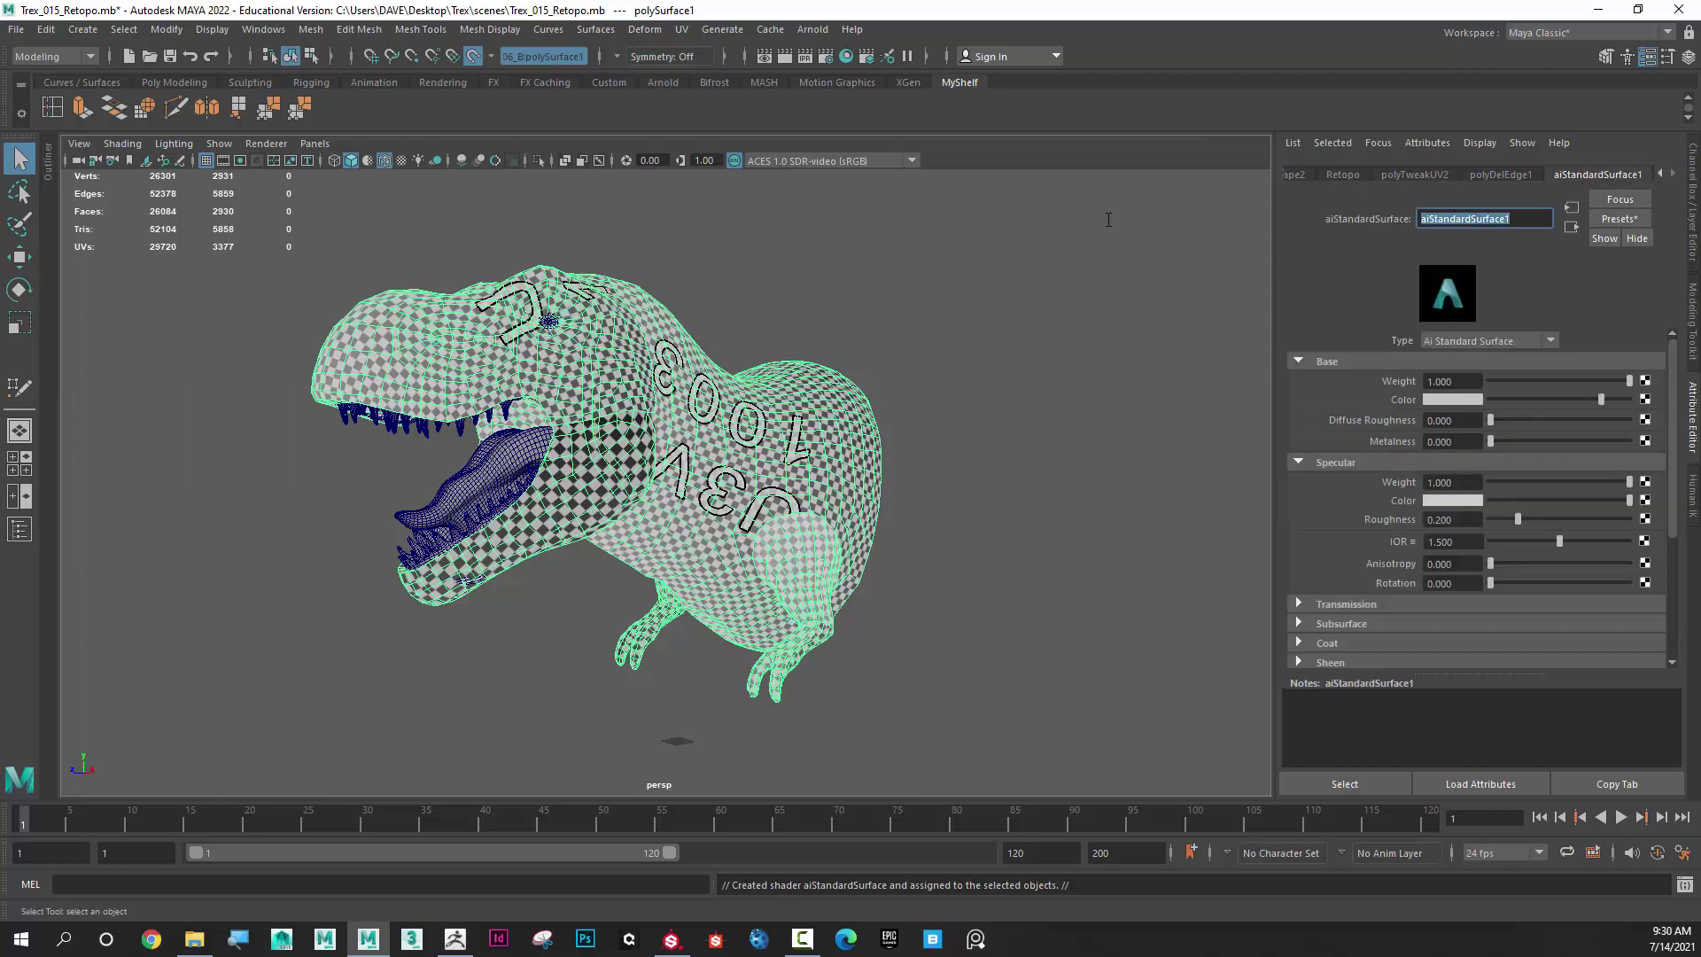
text(Trex_Material)
key(Return)
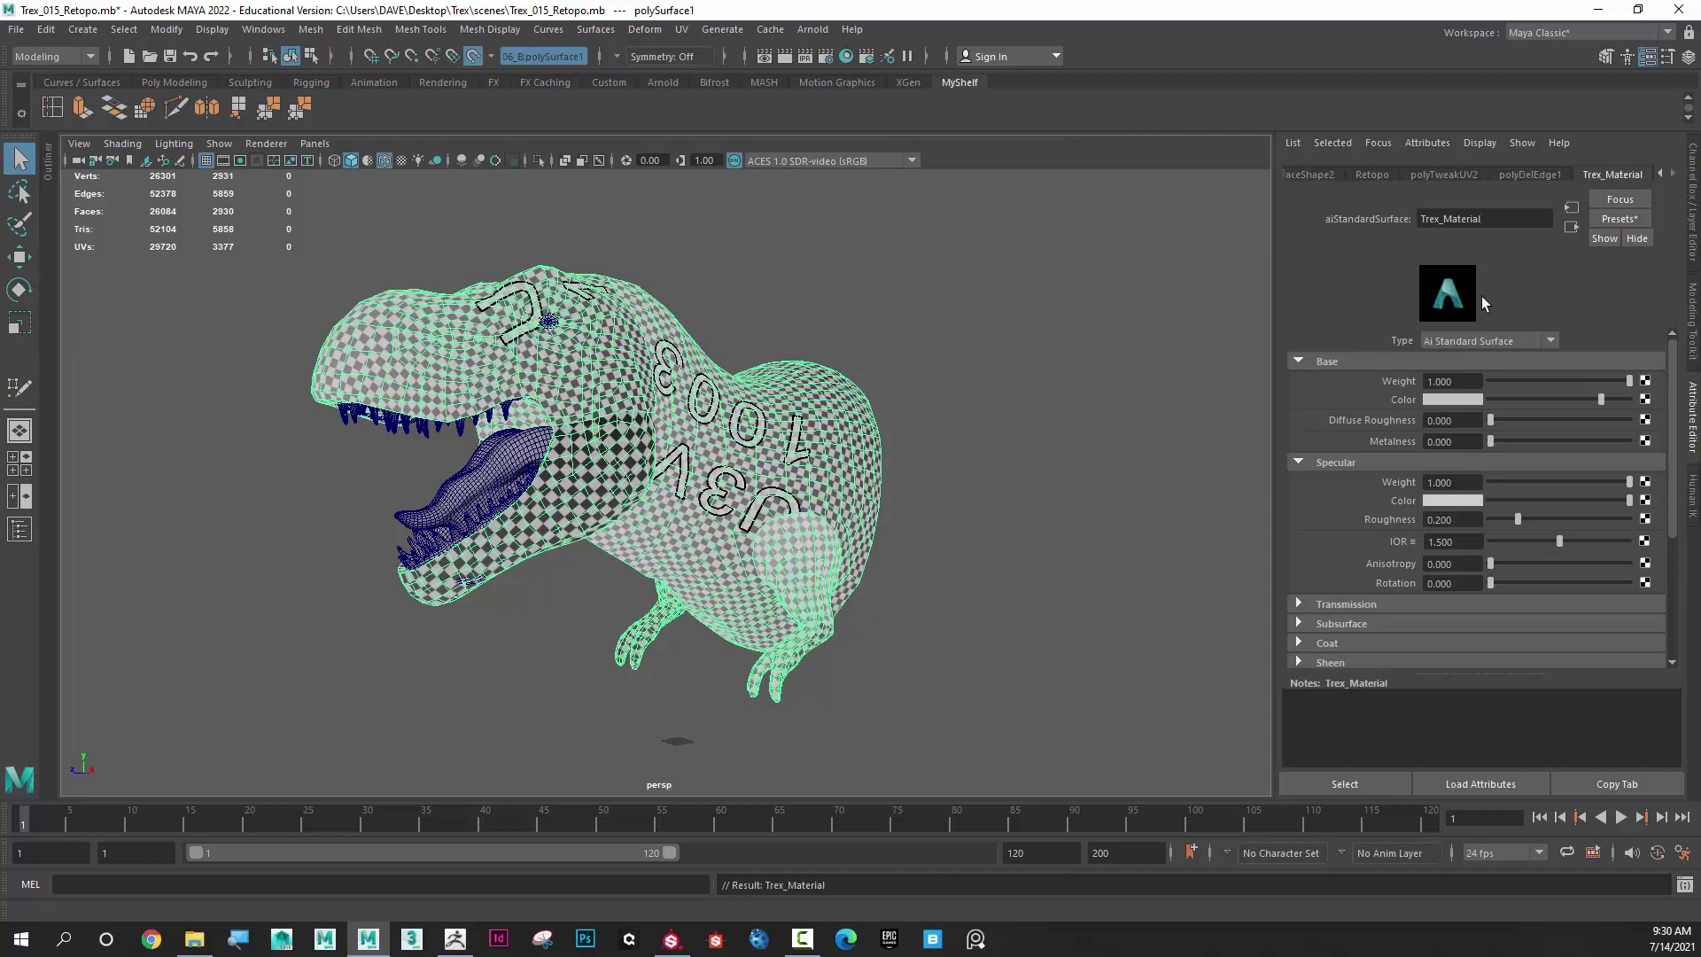
Look through all the attribute sections of Trex_Material, from Base down to Extra Attributes
scroll(1491, 411, down, 5)
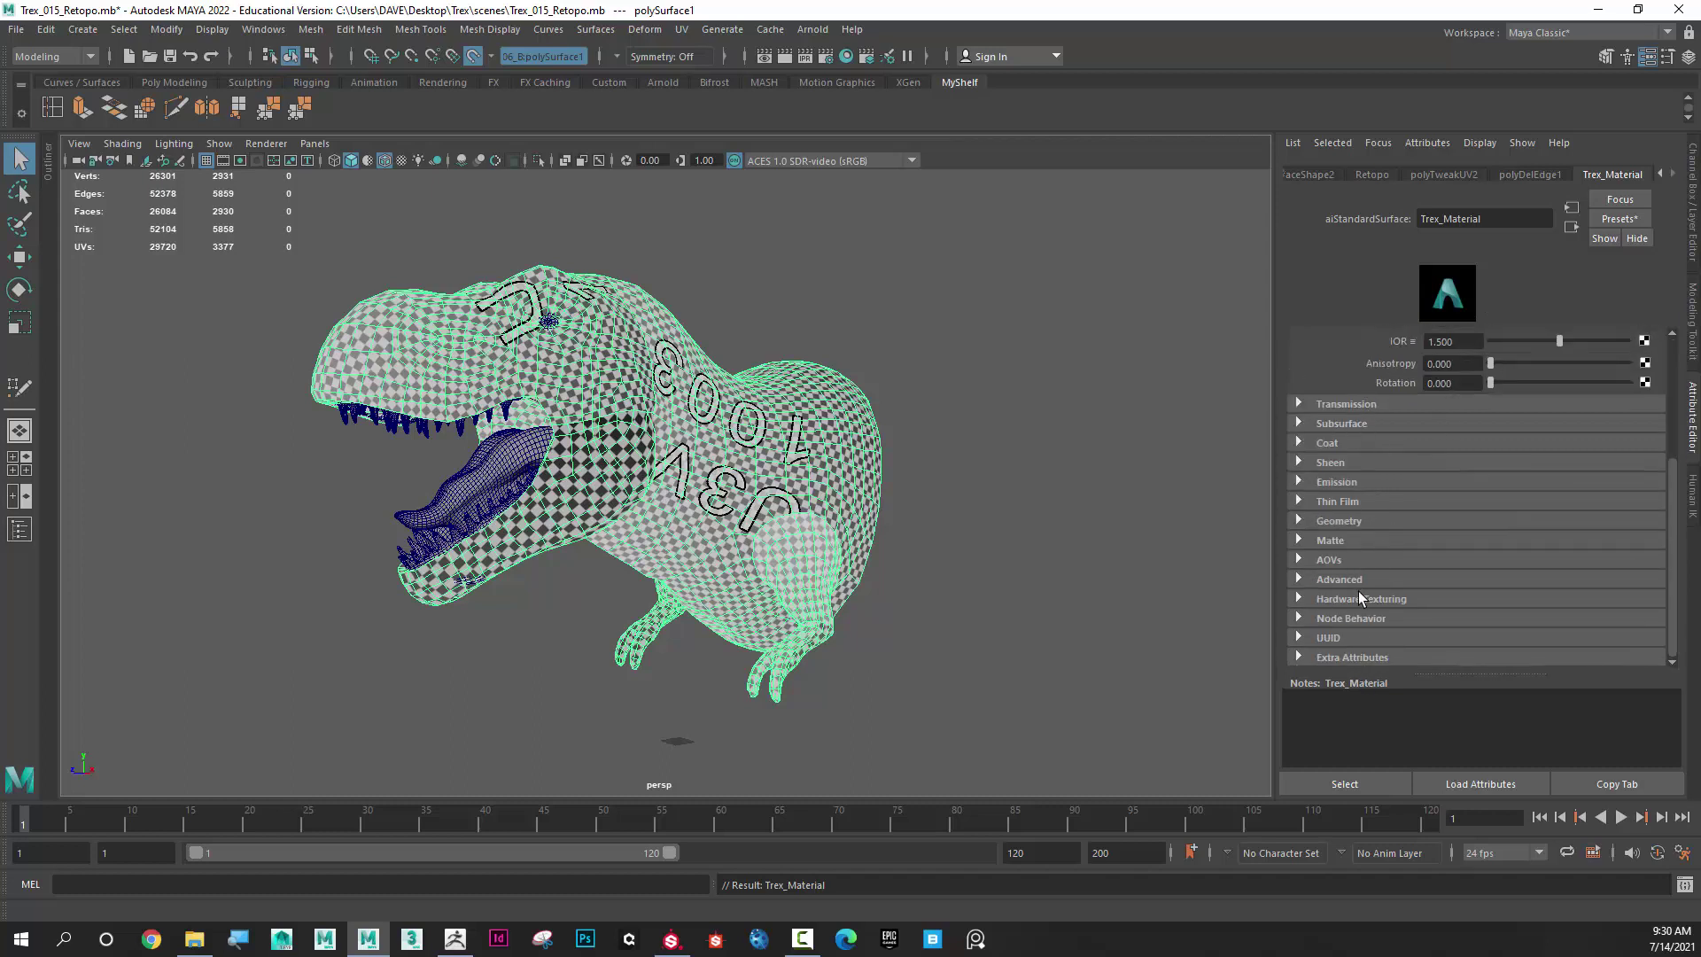
scroll(1426, 572, up, 5)
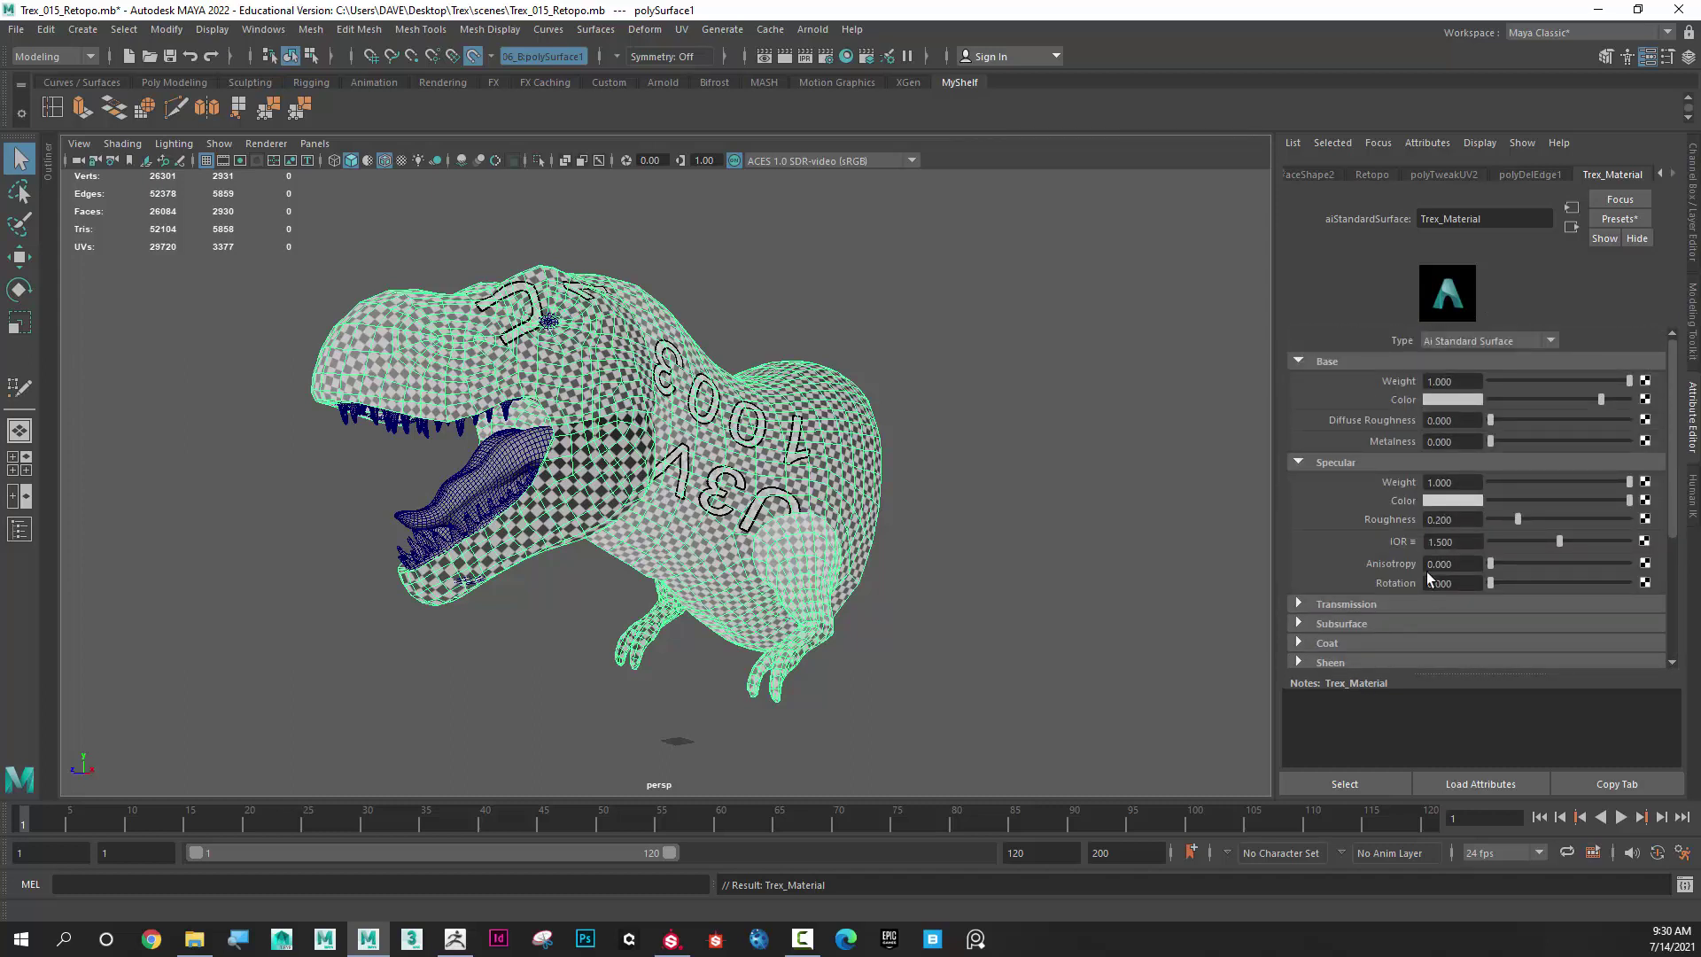
scroll(1427, 575, down, 5)
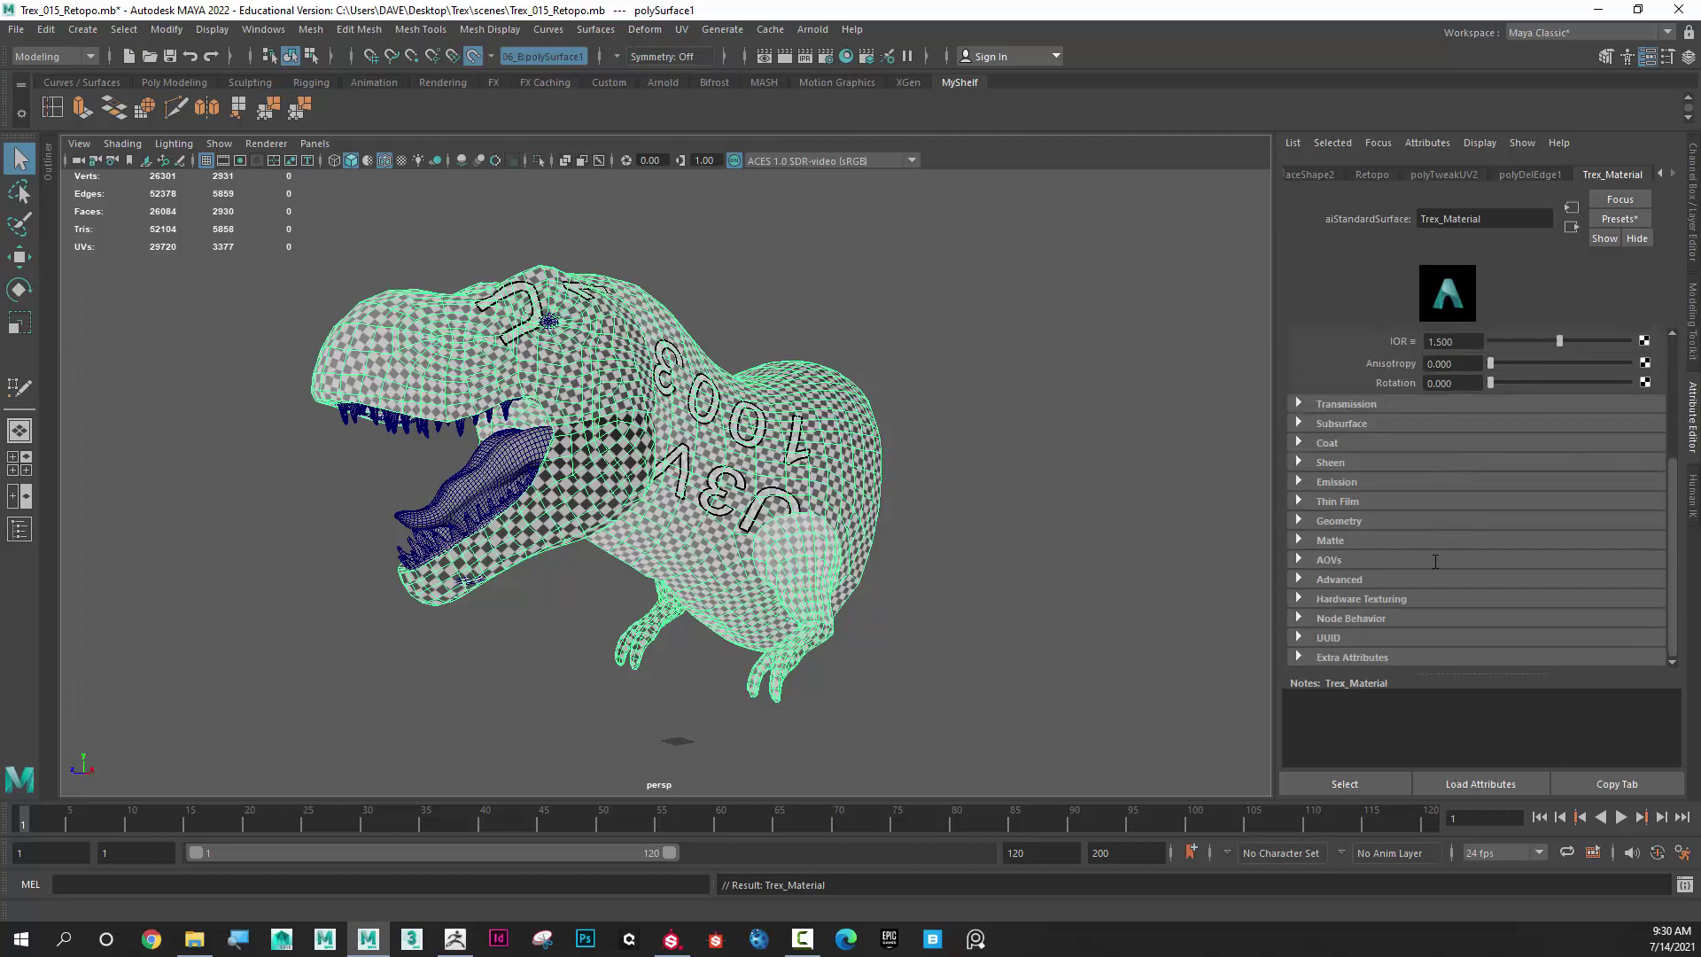
scroll(1435, 562, up, 5)
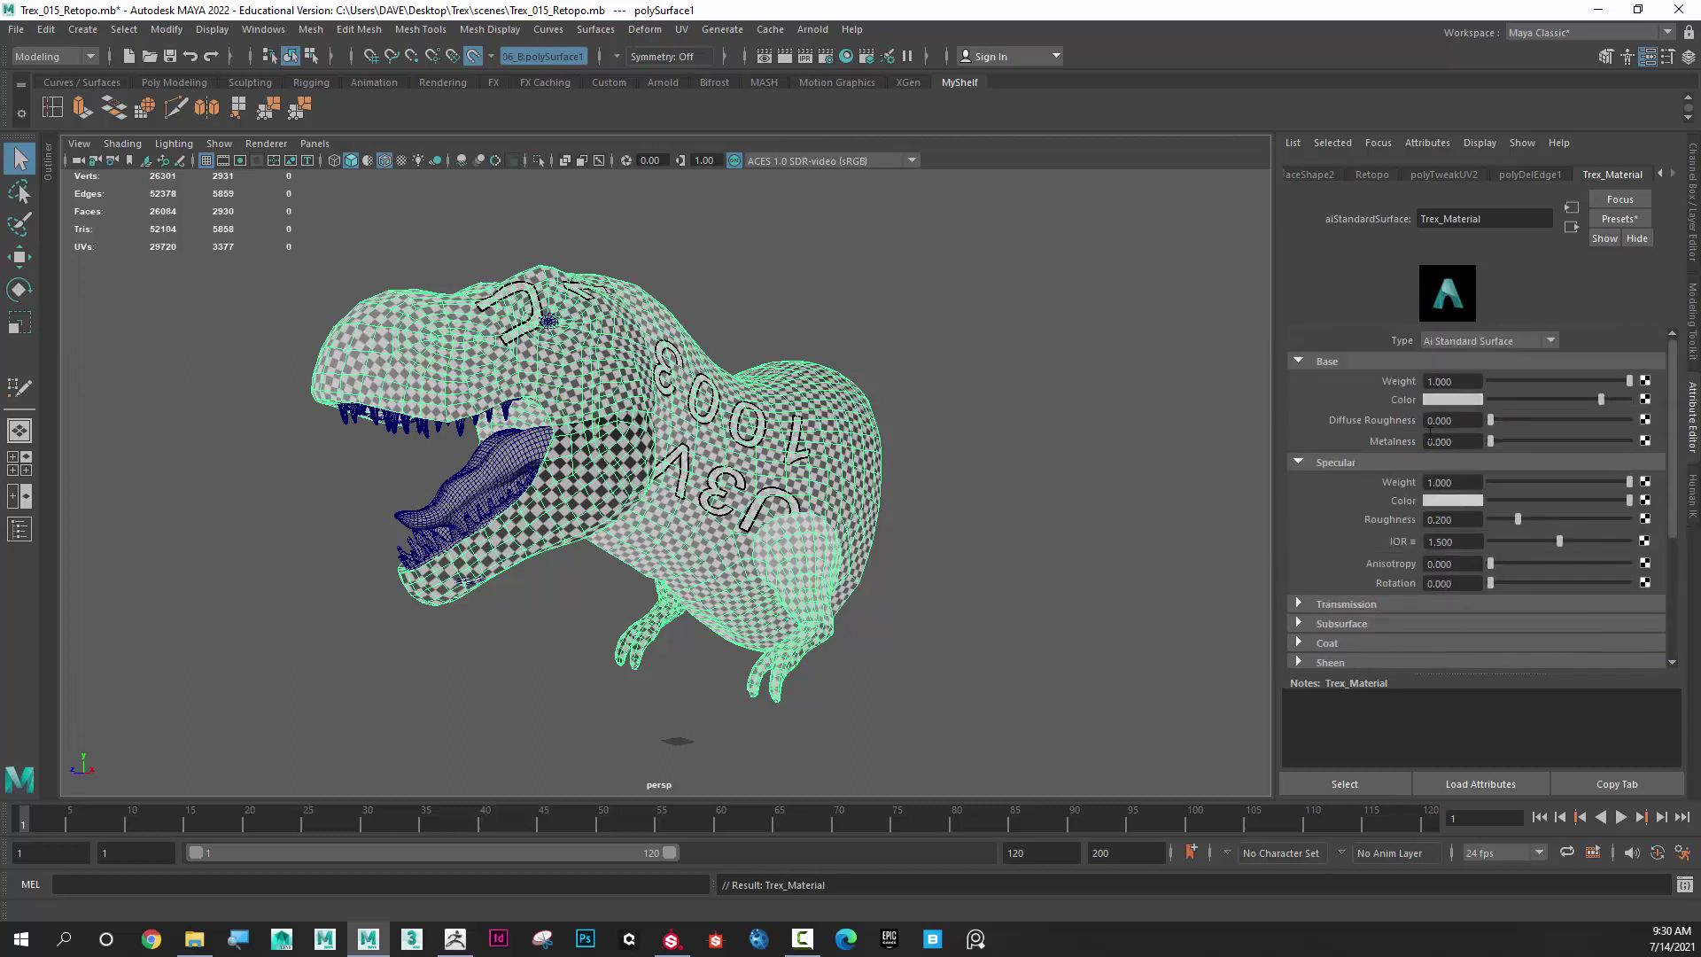
scroll(1430, 441, down, 5)
scroll(1430, 437, up, 5)
Open the Hypershade, graph Trex_Material with its shading group in the work area, and reposition the window over the viewport
click(846, 56)
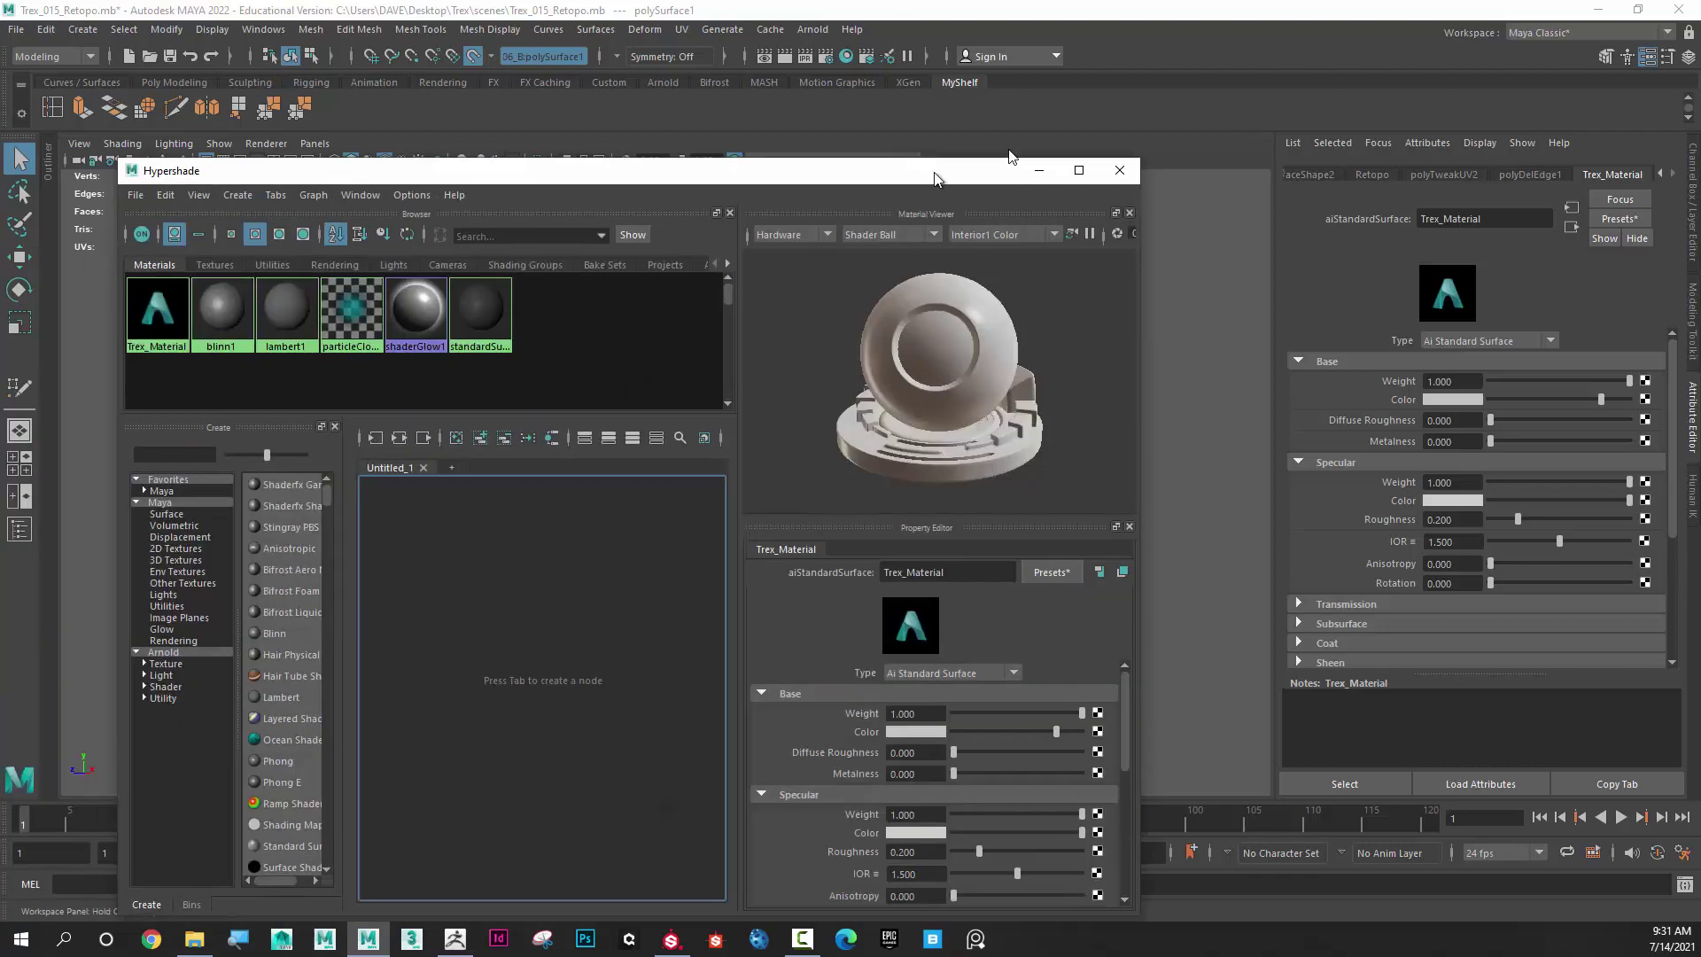
drag(925, 172, 1046, 165)
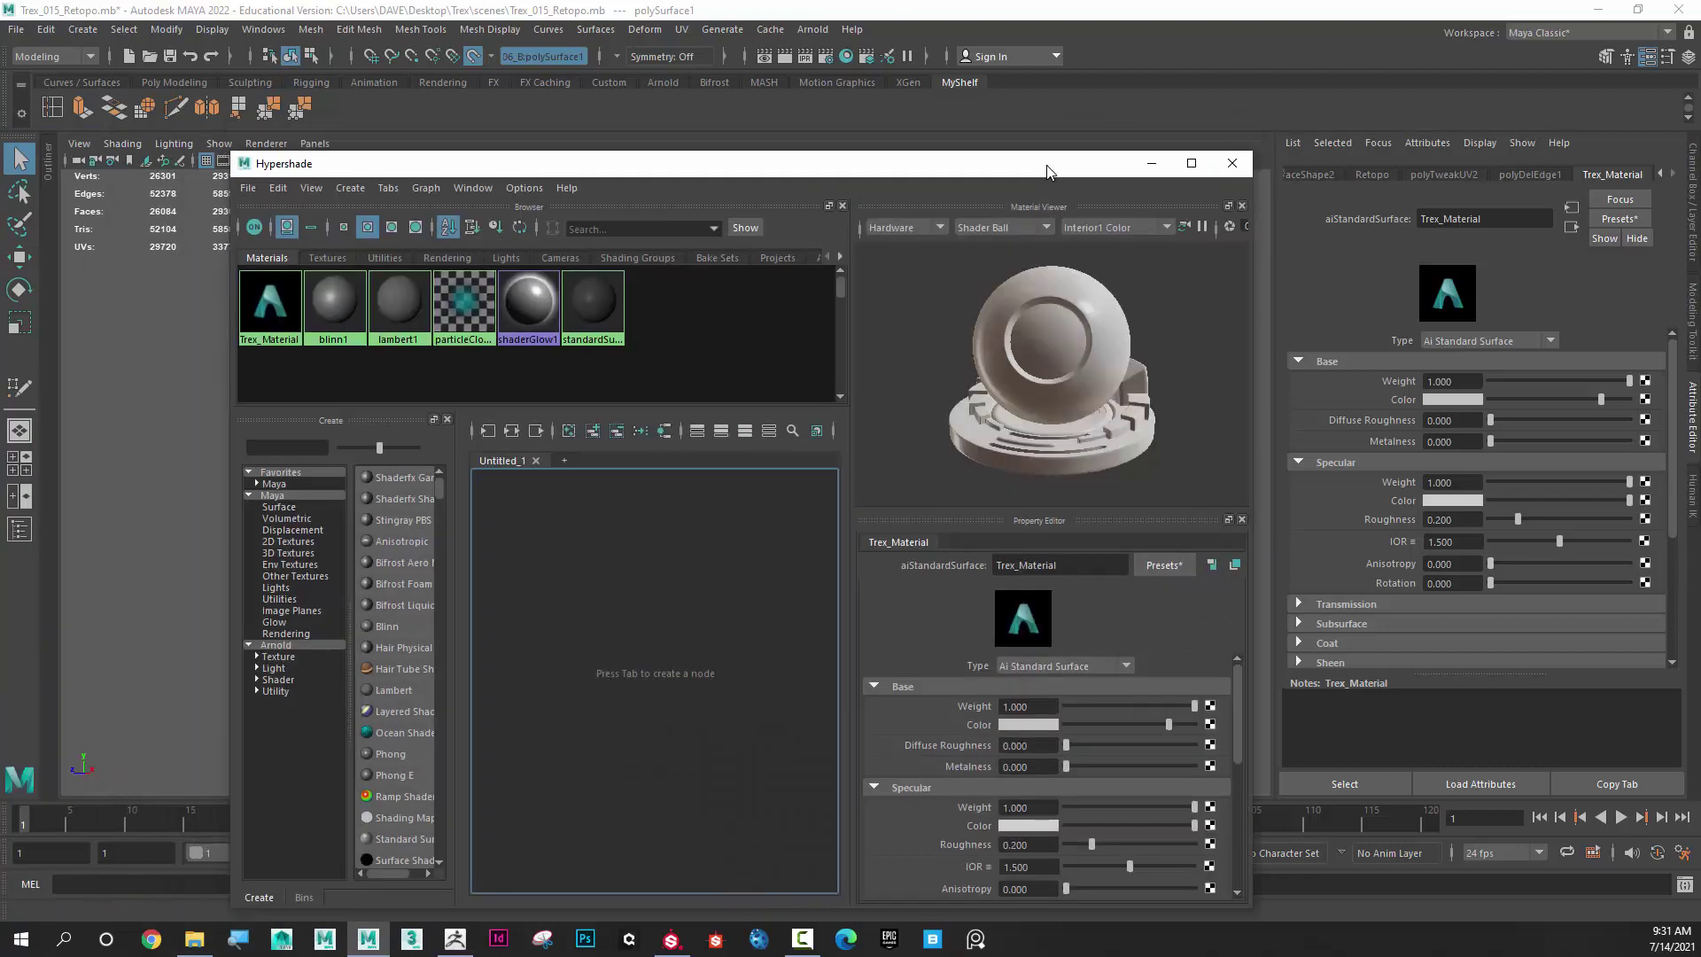
drag(654, 158, 760, 205)
click(317, 357)
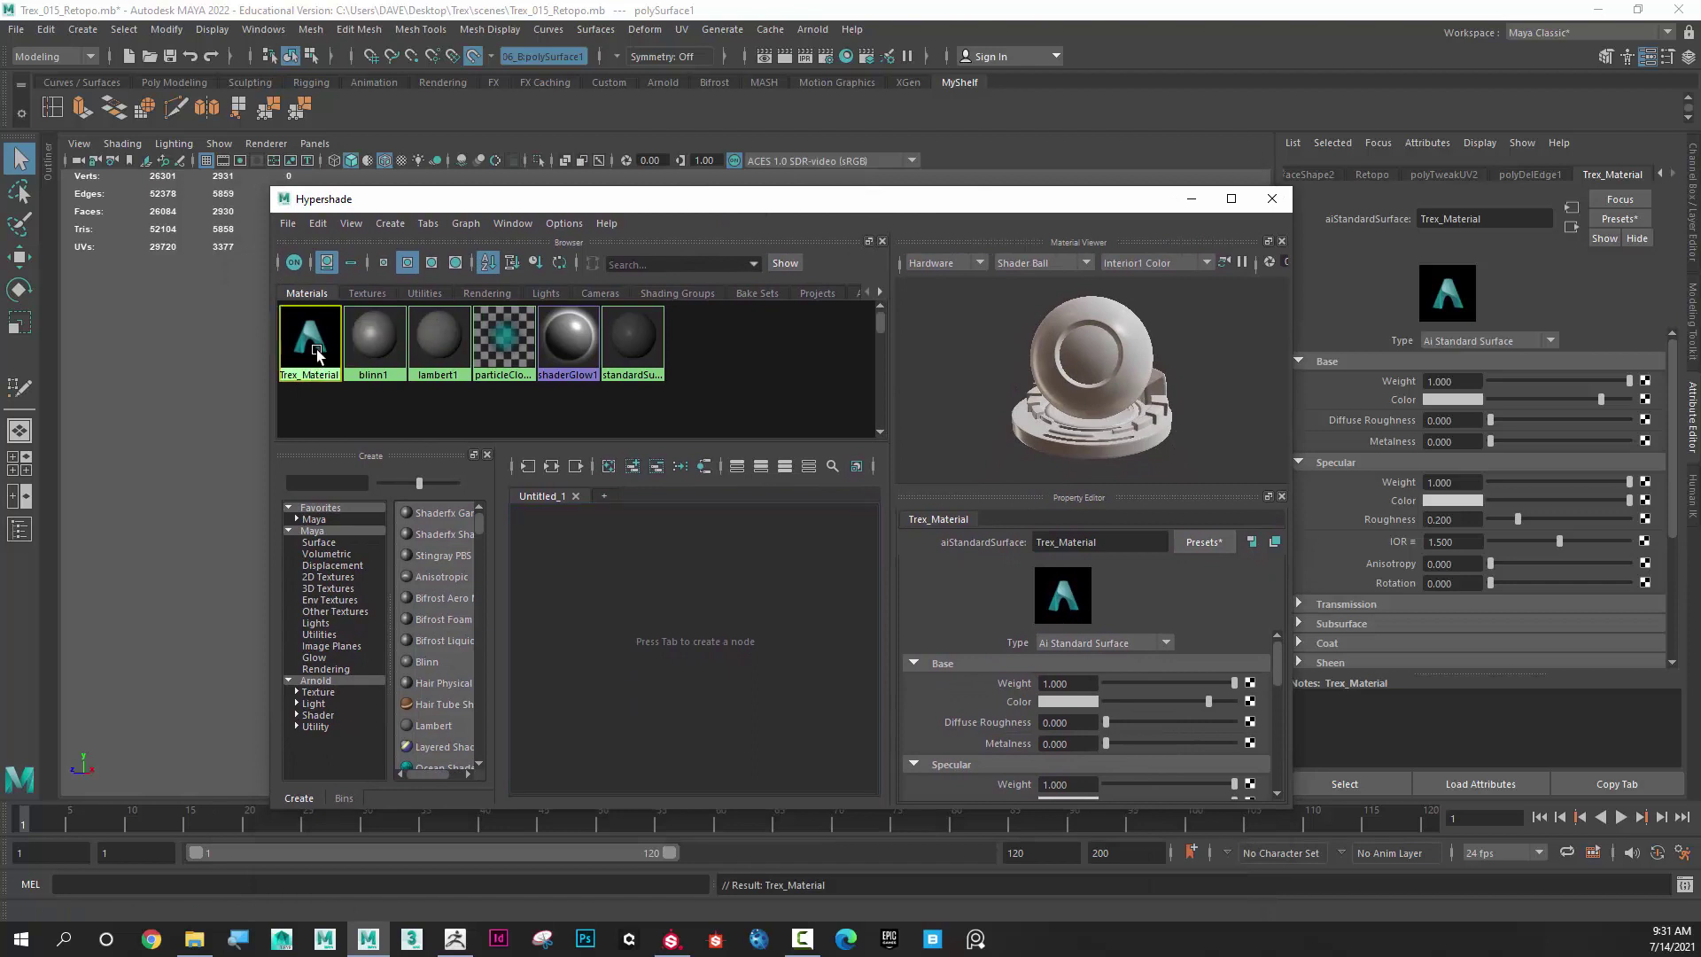
click(553, 467)
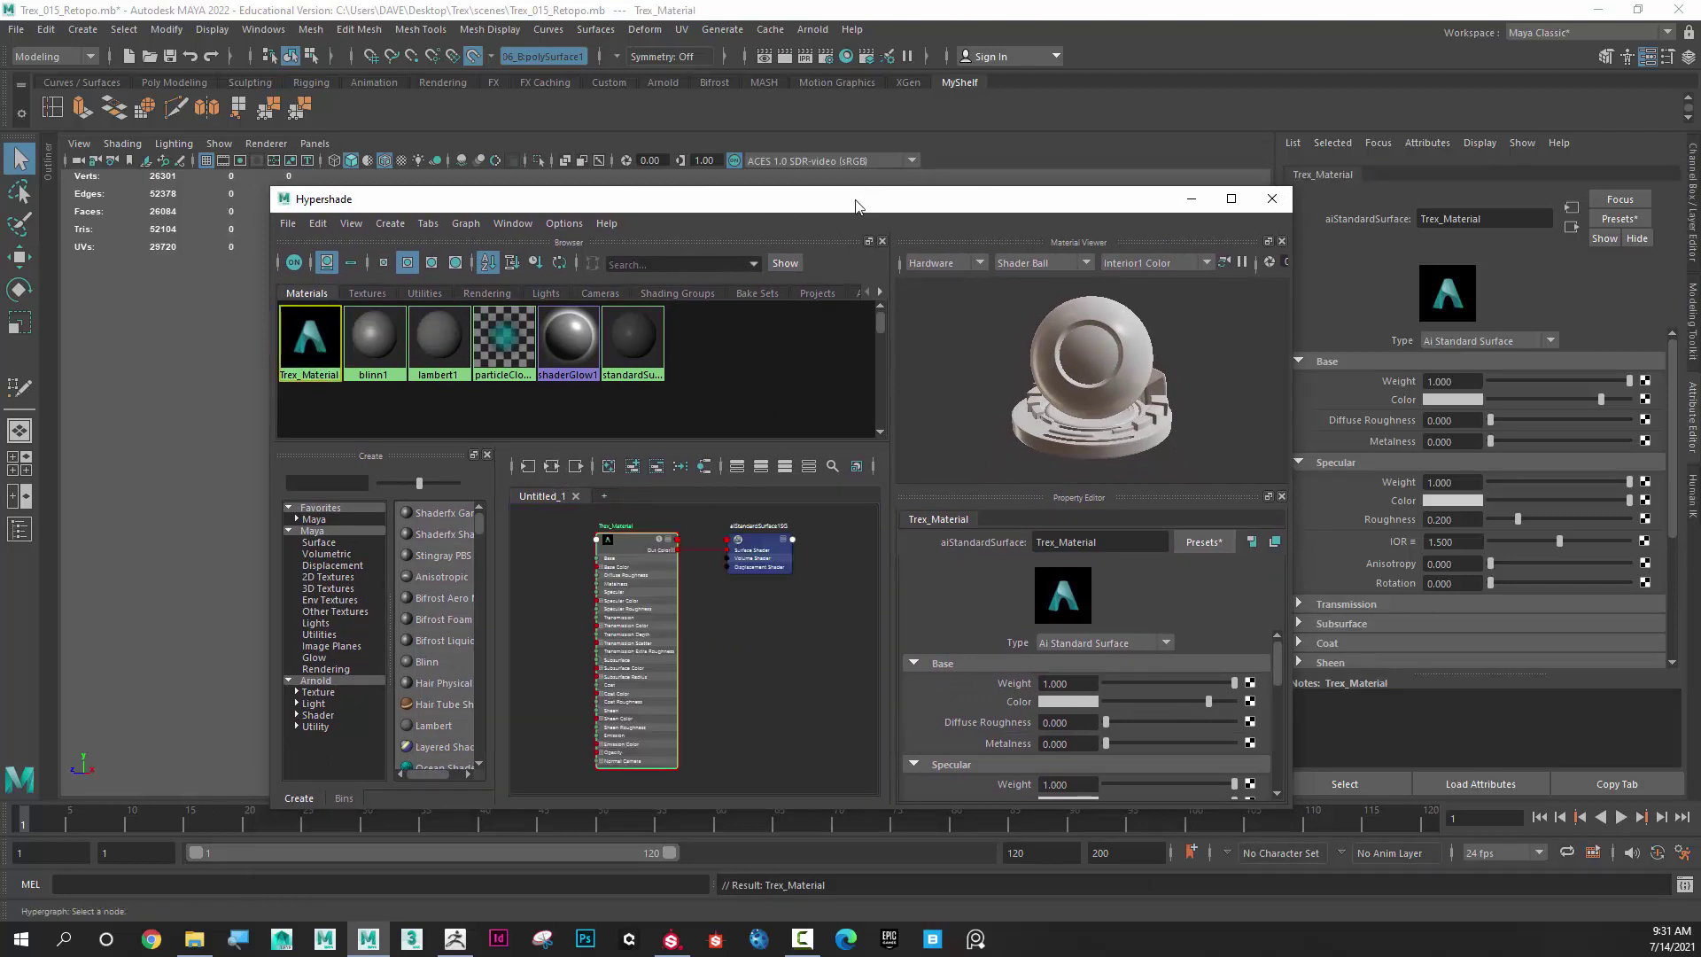
drag(907, 202, 836, 147)
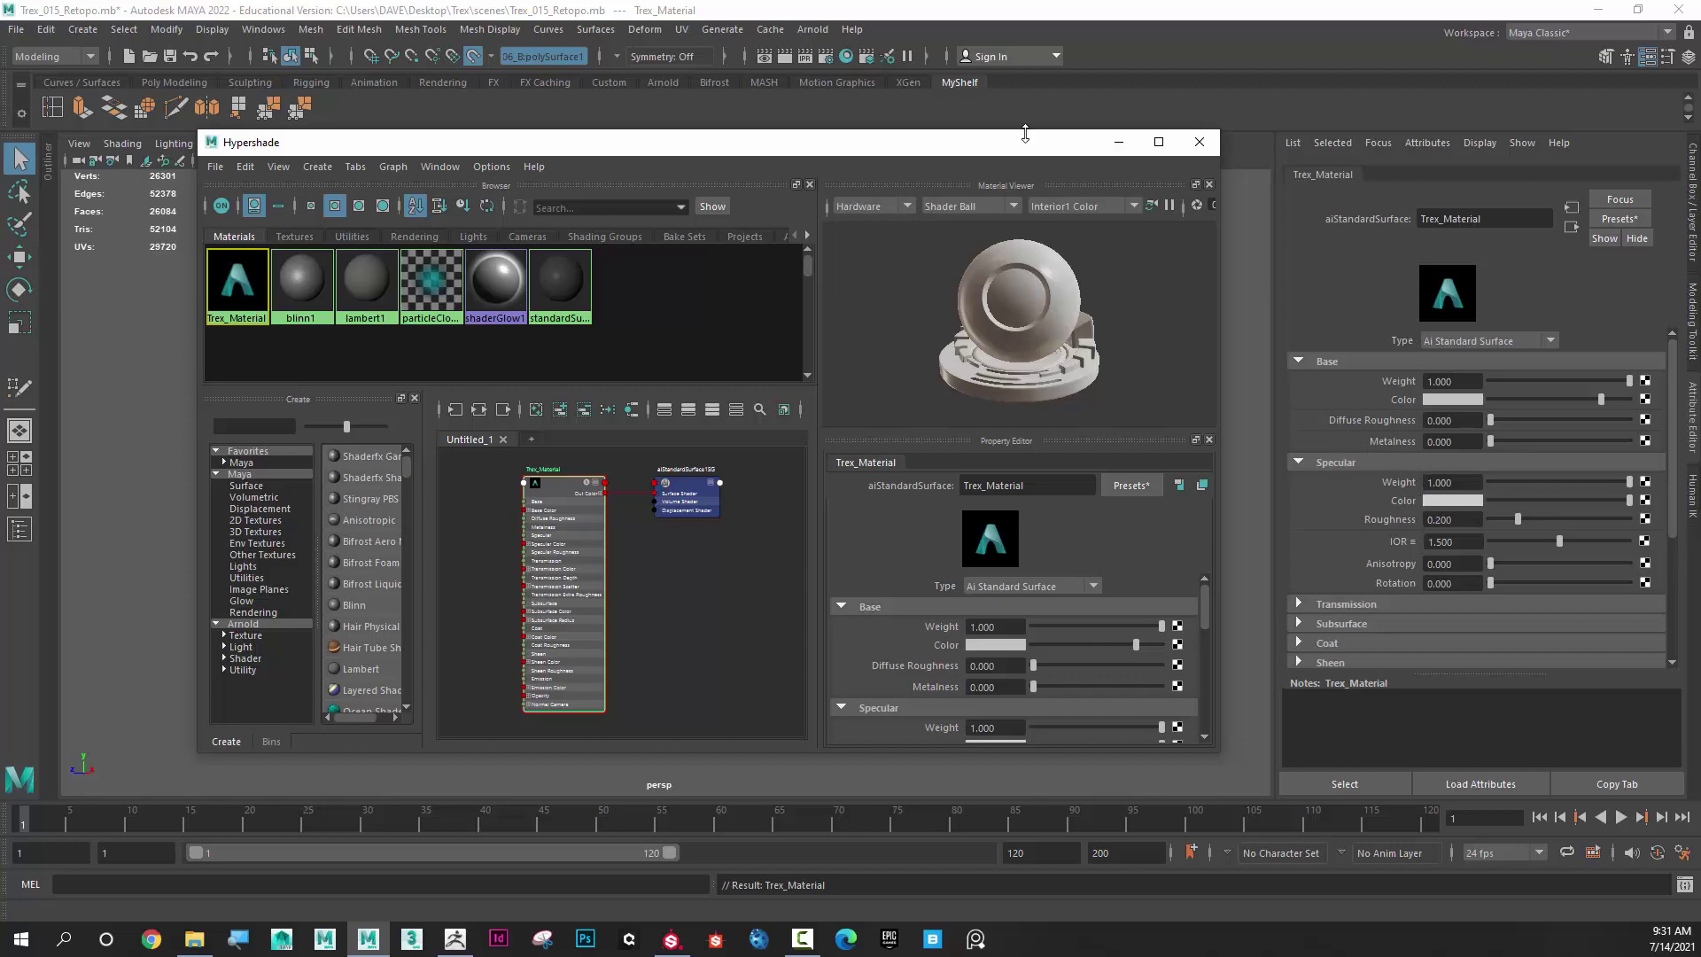
drag(976, 147, 1021, 576)
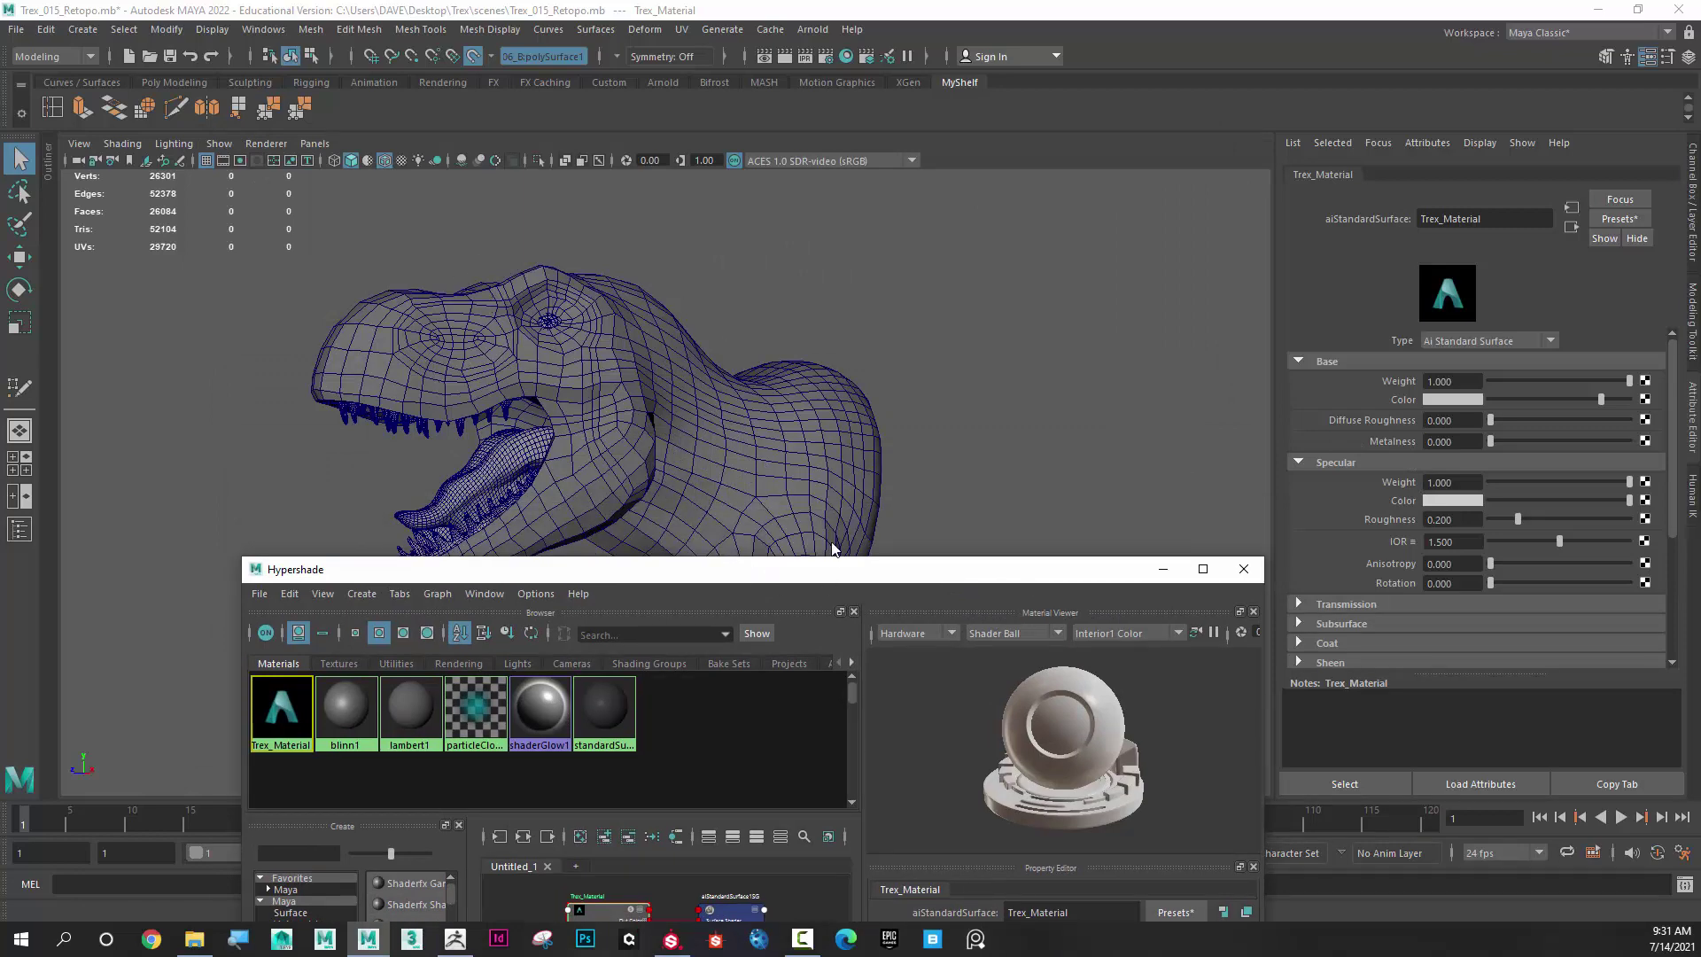
drag(833, 569, 812, 139)
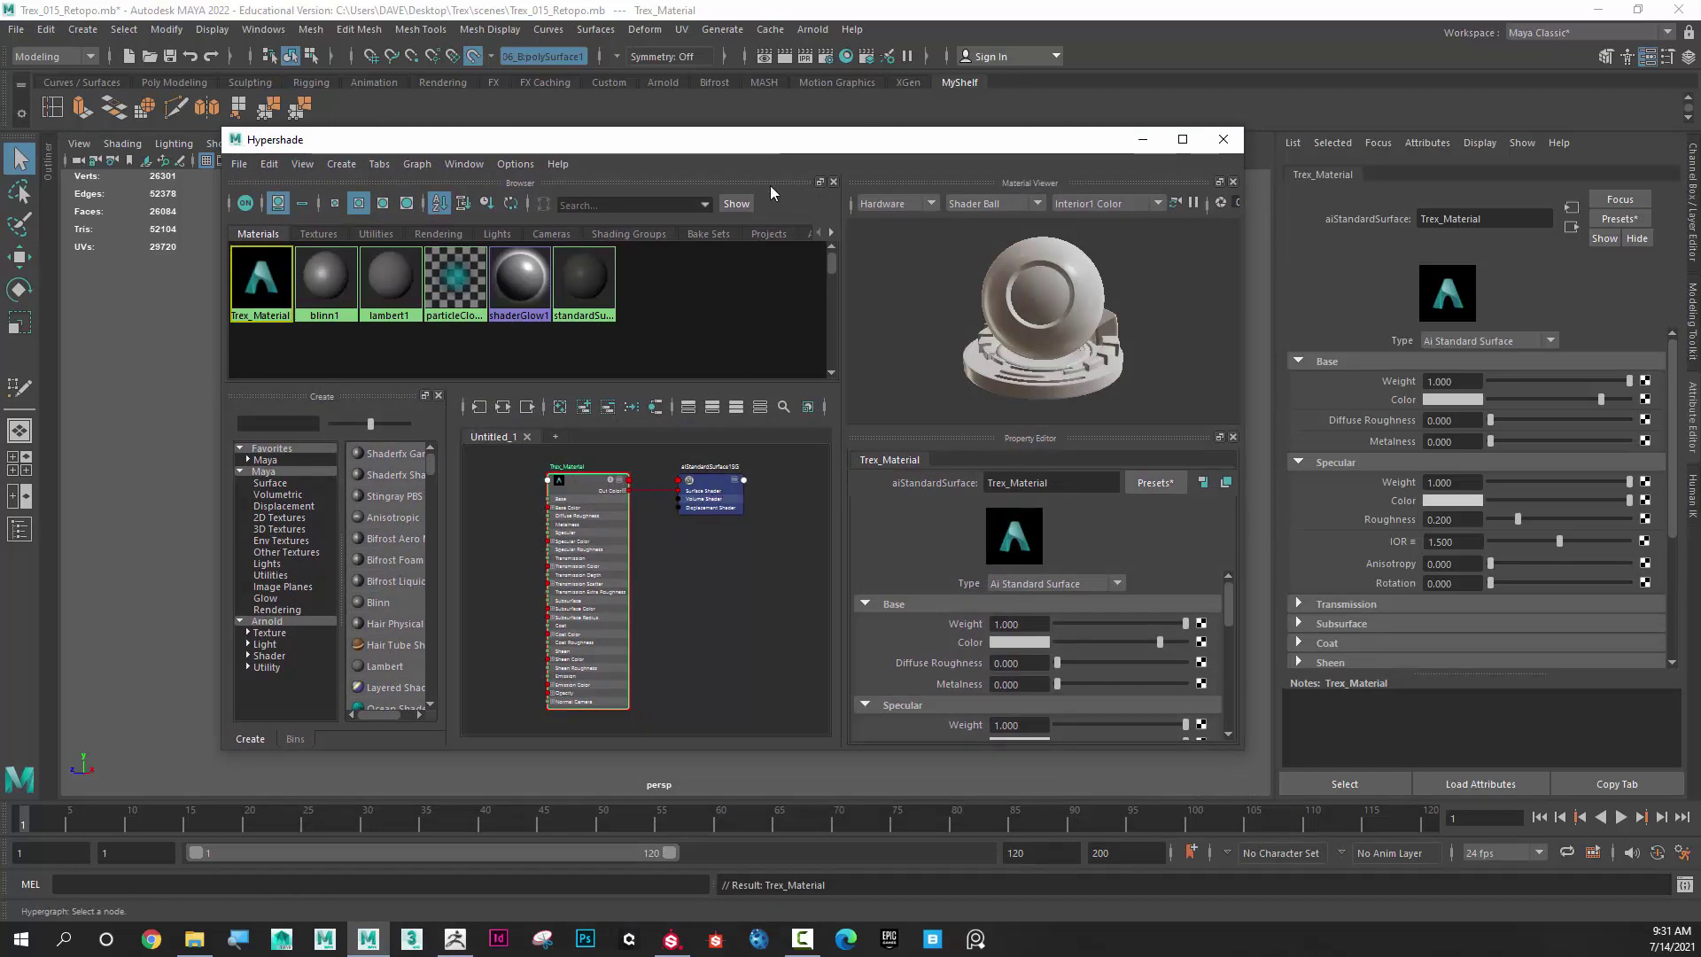
drag(769, 142, 723, 446)
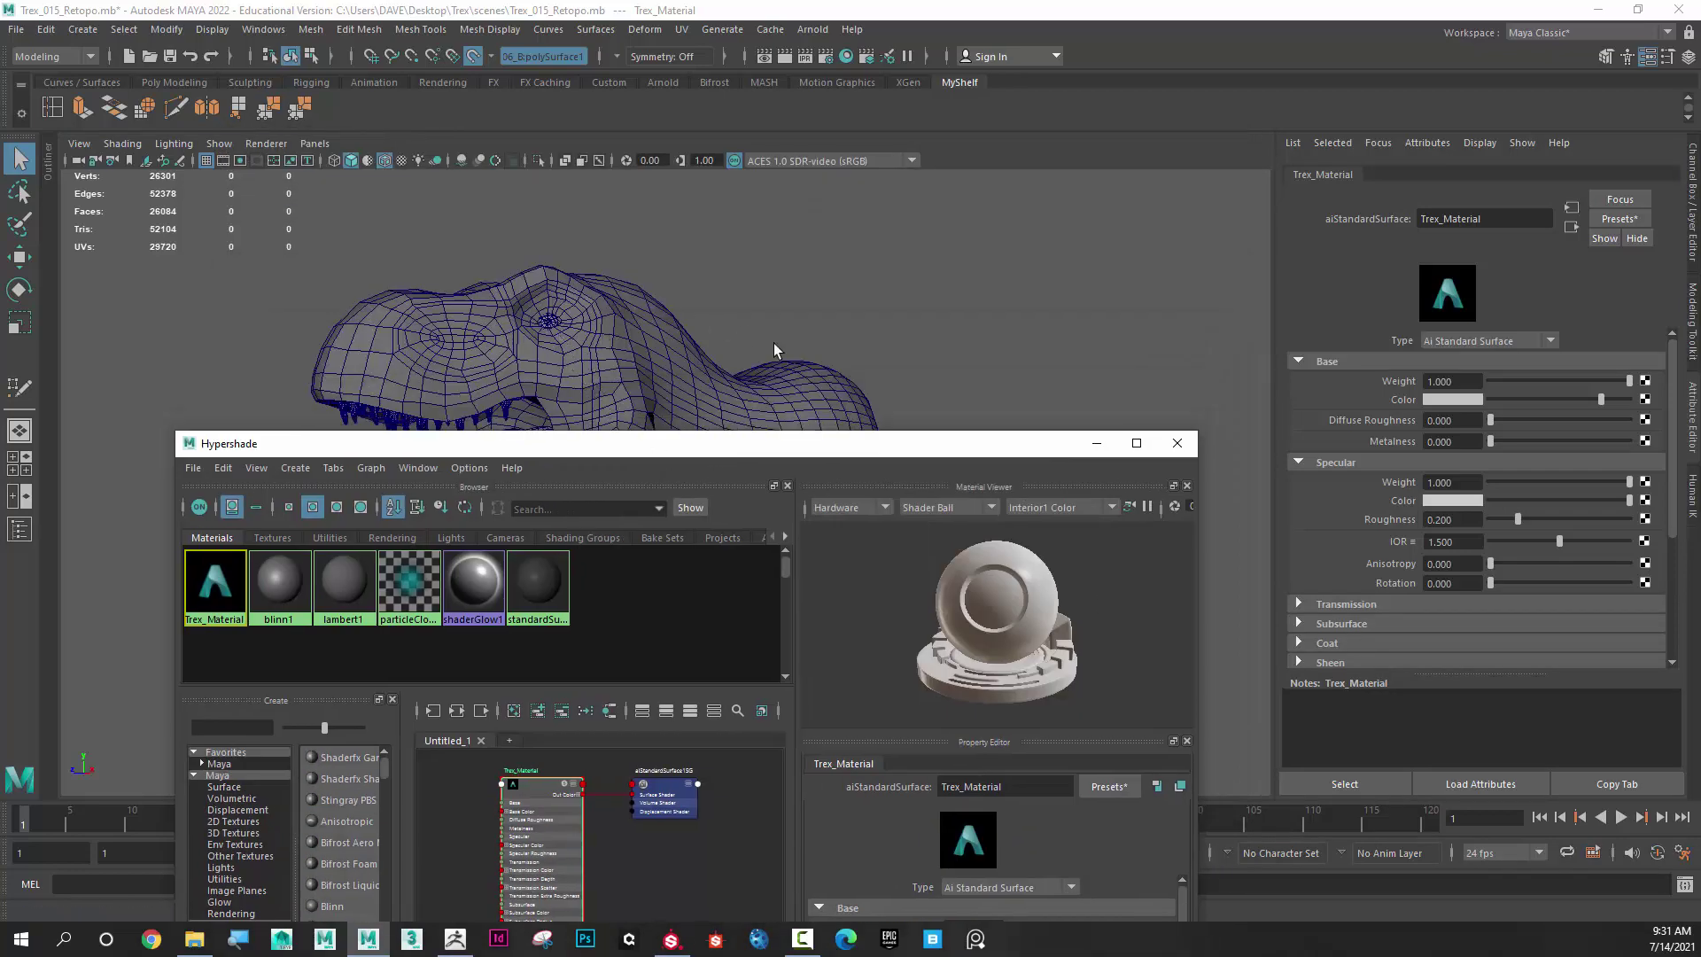
drag(804, 452, 813, 190)
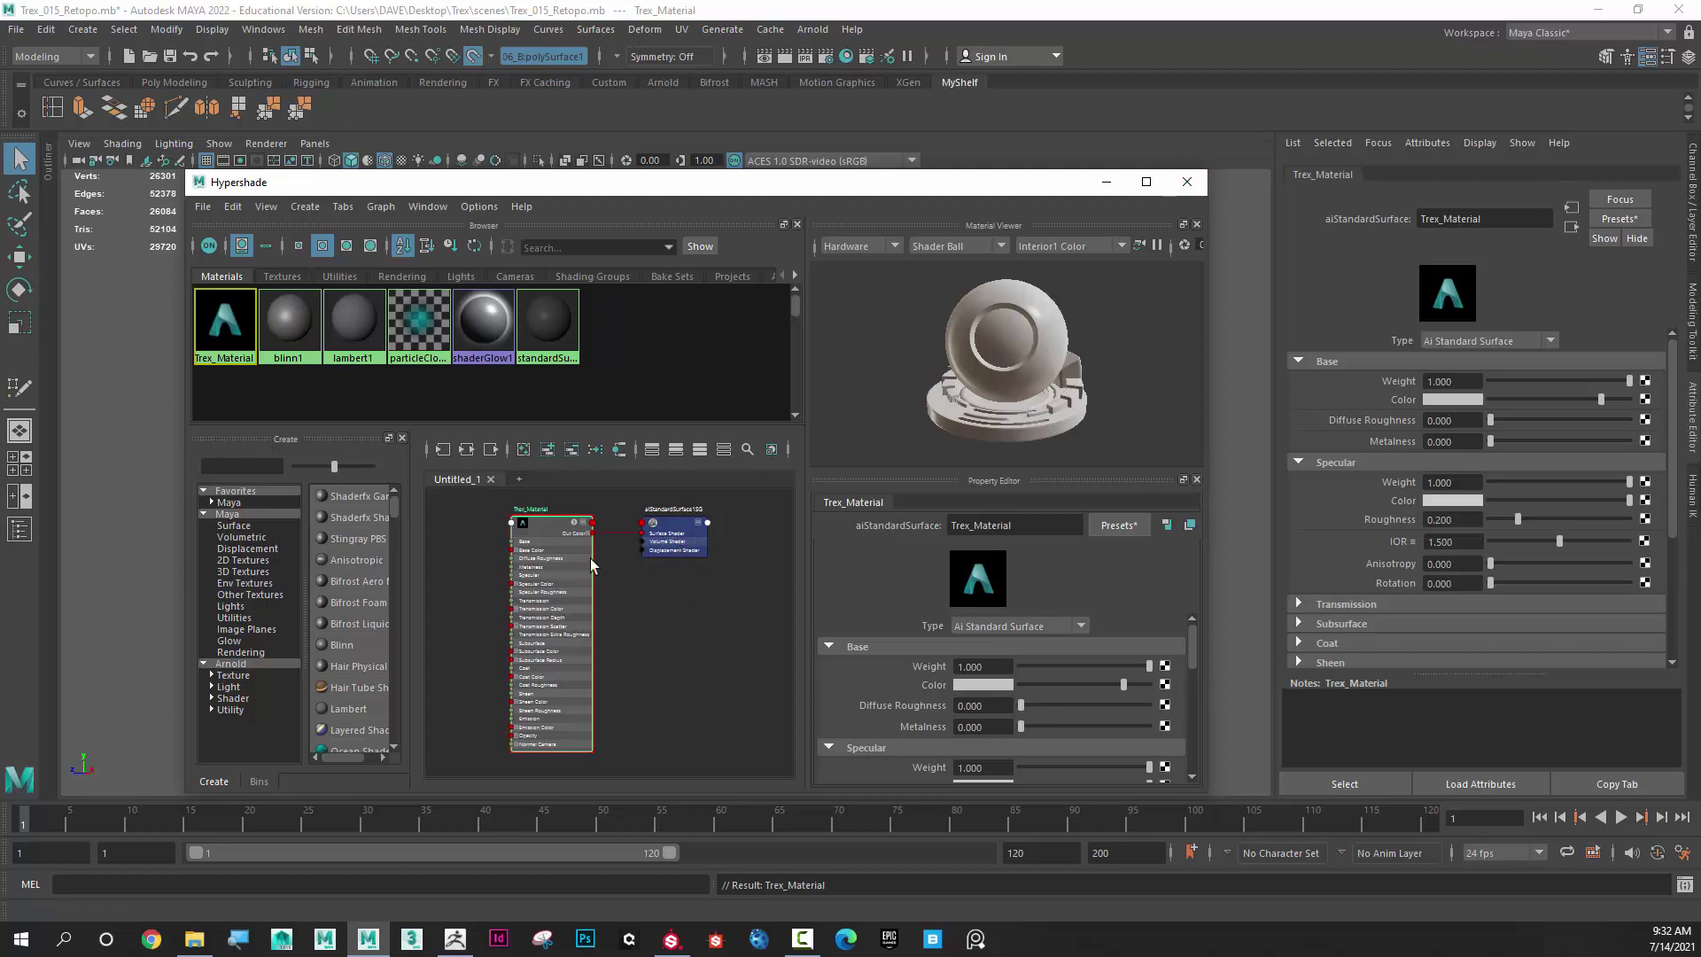
Select the T-rex body mesh and compare its shading group attributes with those of Trex_Material
drag(954, 193, 929, 494)
click(605, 337)
right_click(605, 336)
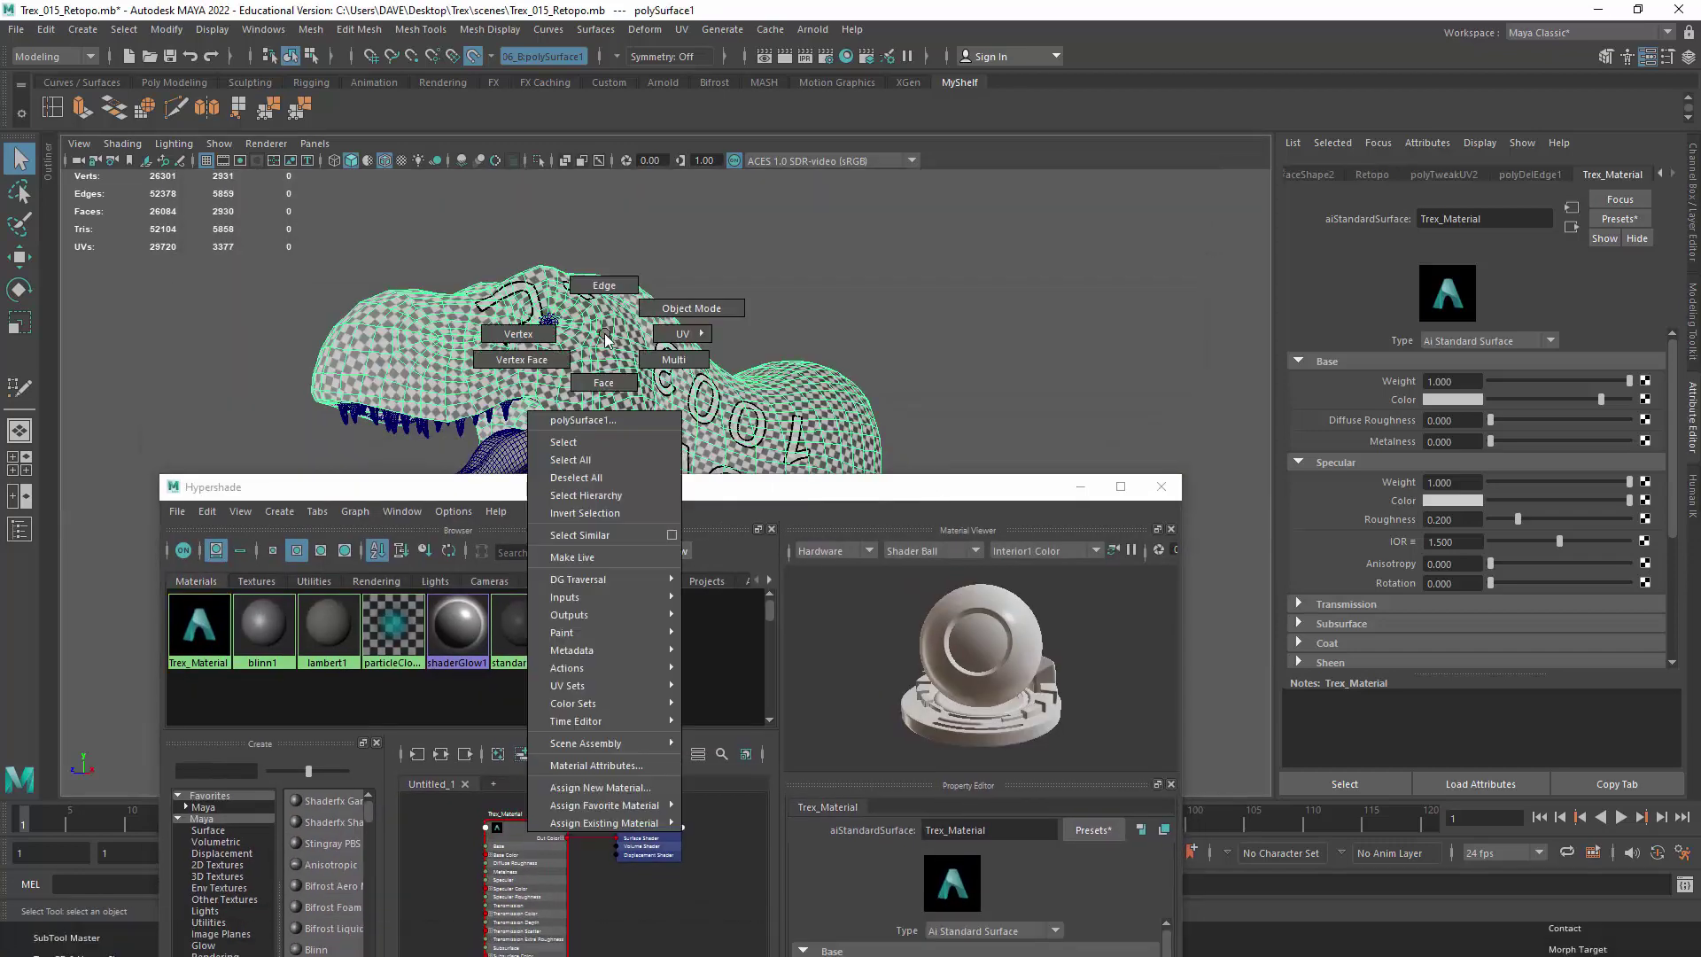
click(1571, 229)
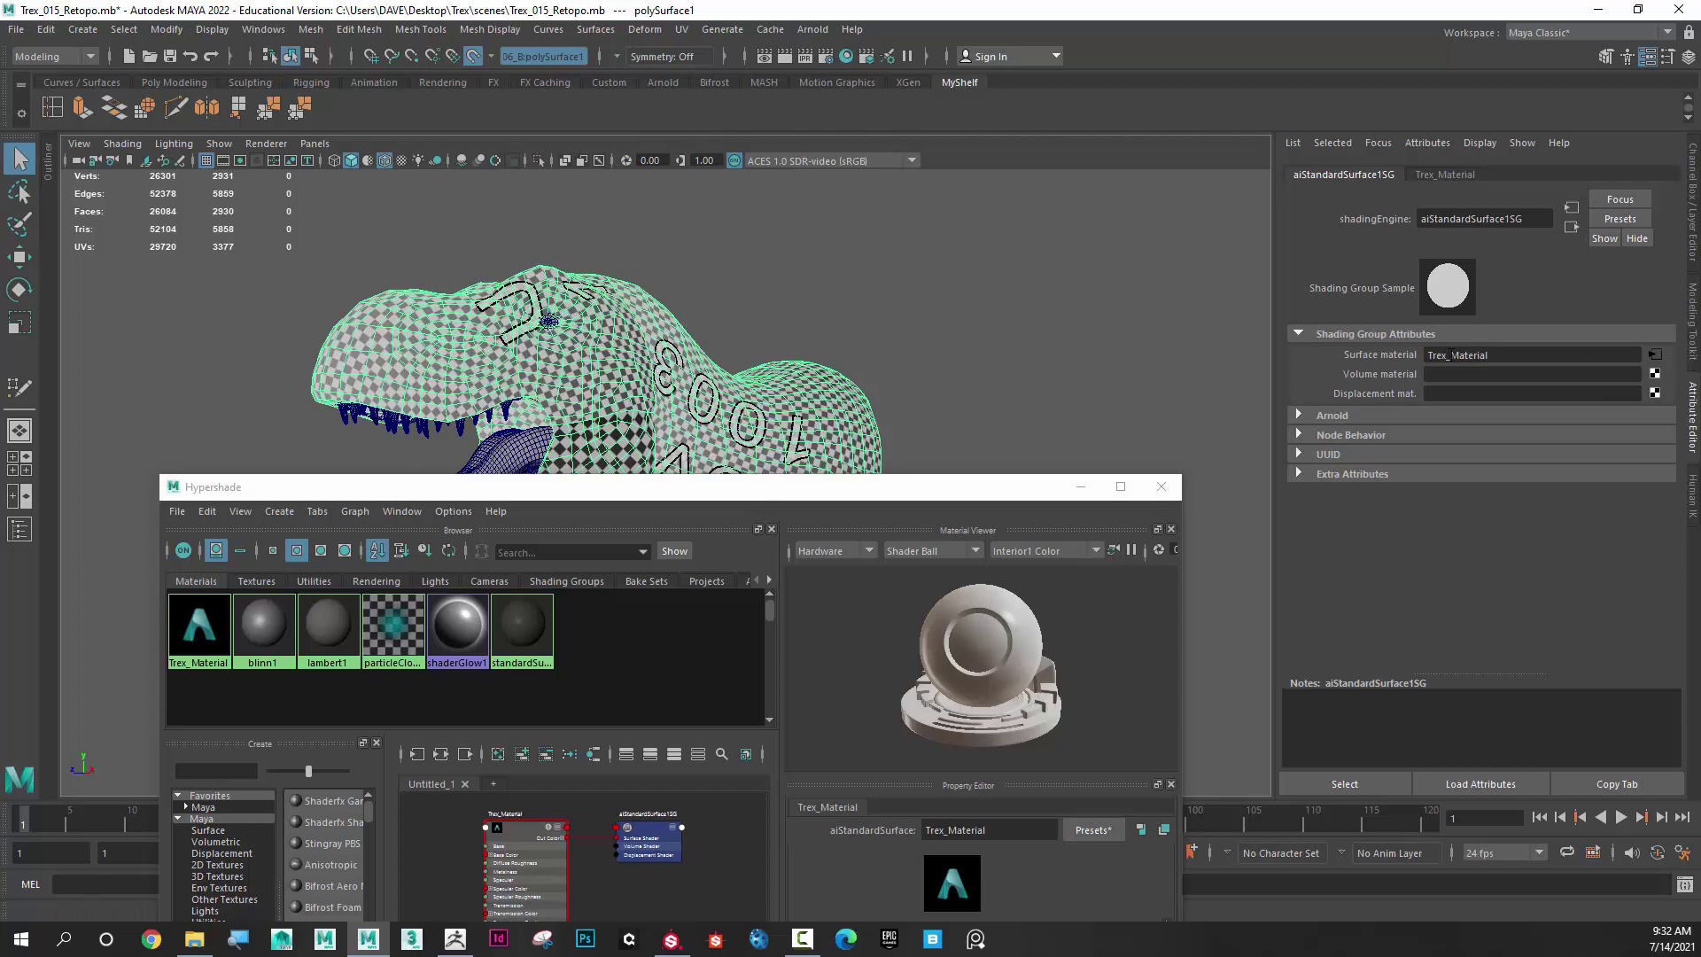
drag(900, 487, 916, 420)
right_drag(597, 353, 650, 787)
click(1443, 174)
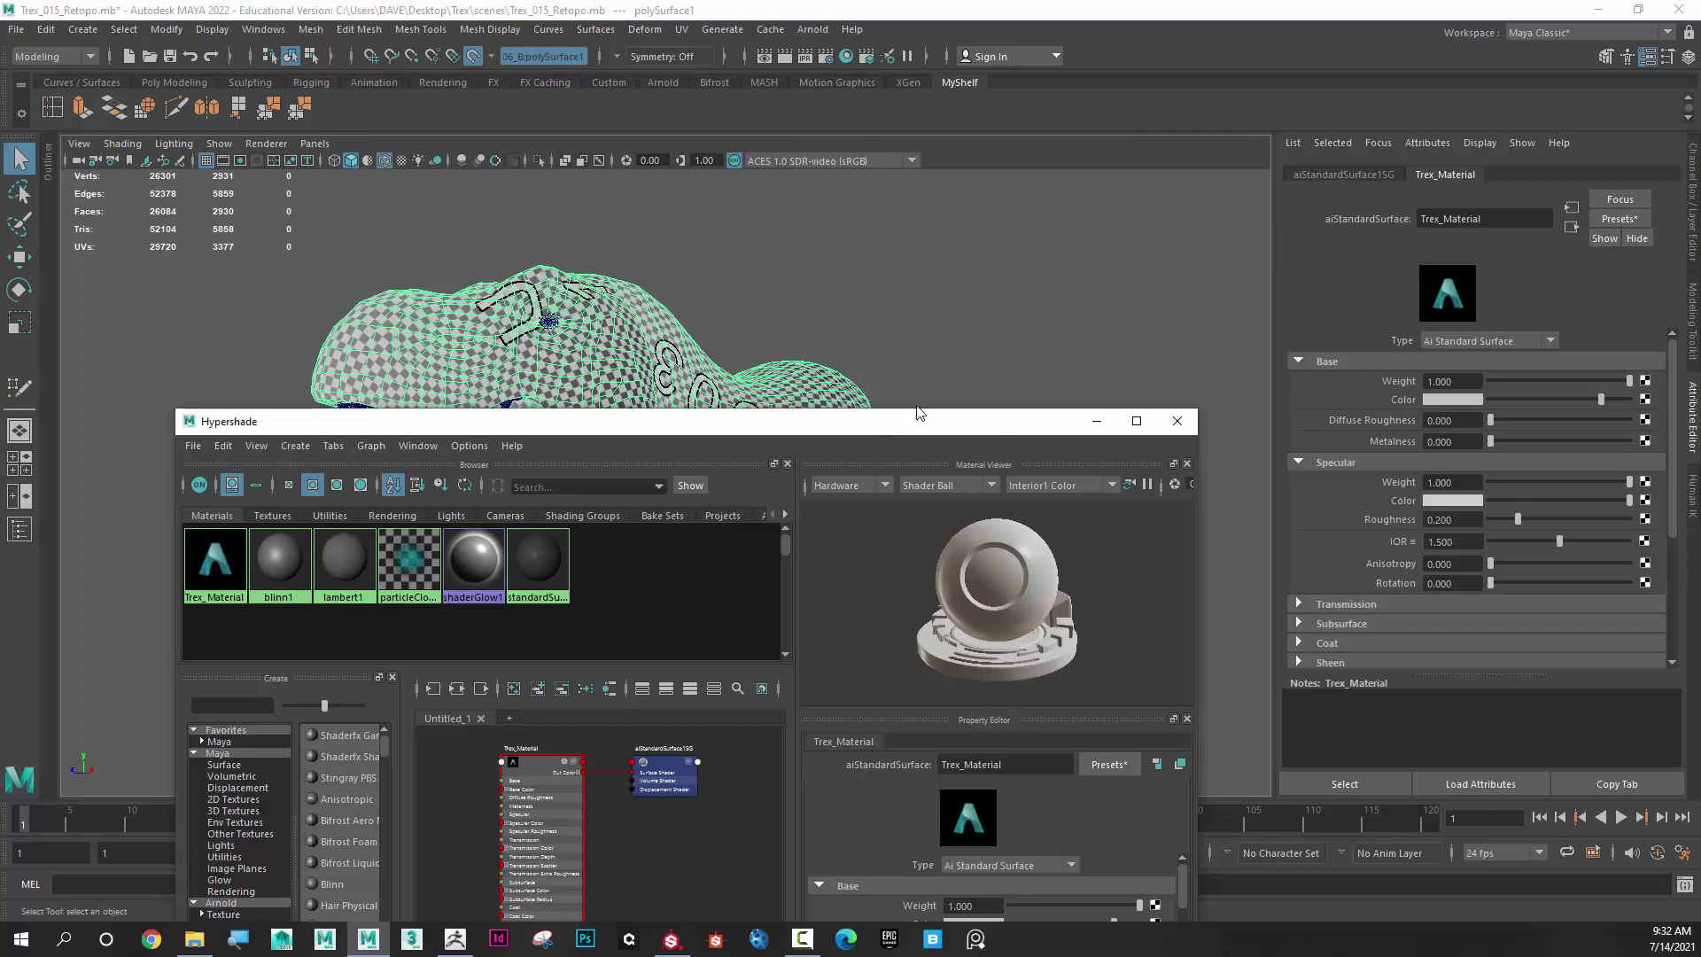
Select Trex_Material's shading group node in the Hypershade and show its shading group attributes
drag(913, 422, 955, 161)
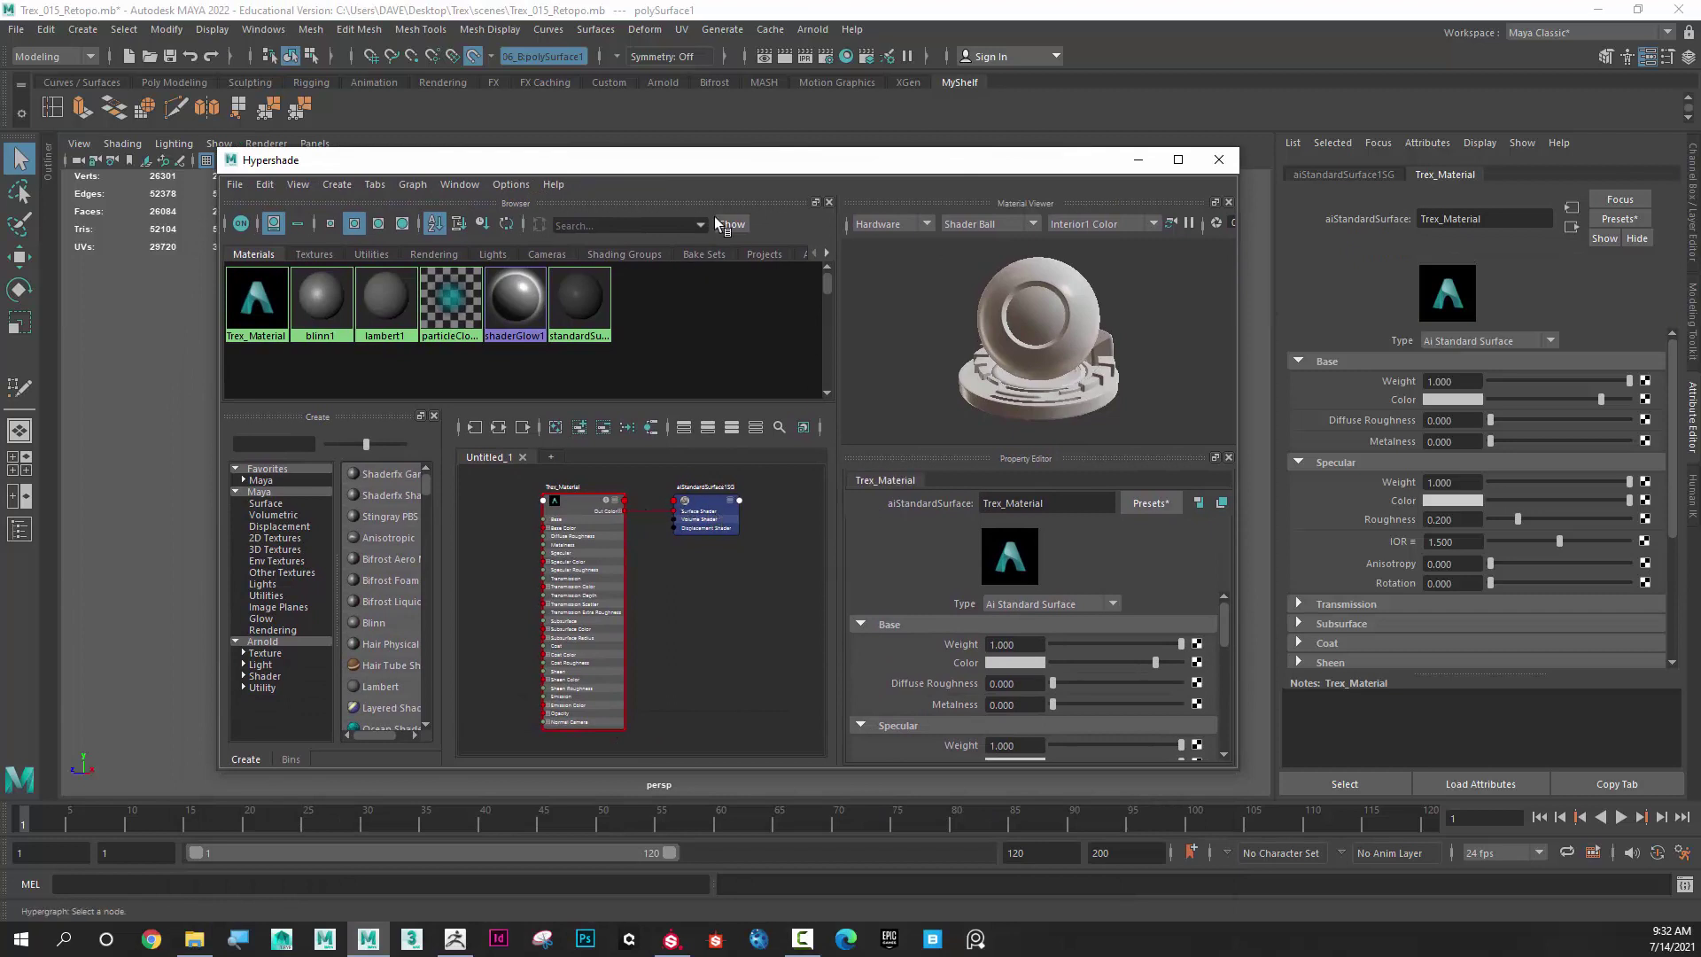
click(719, 518)
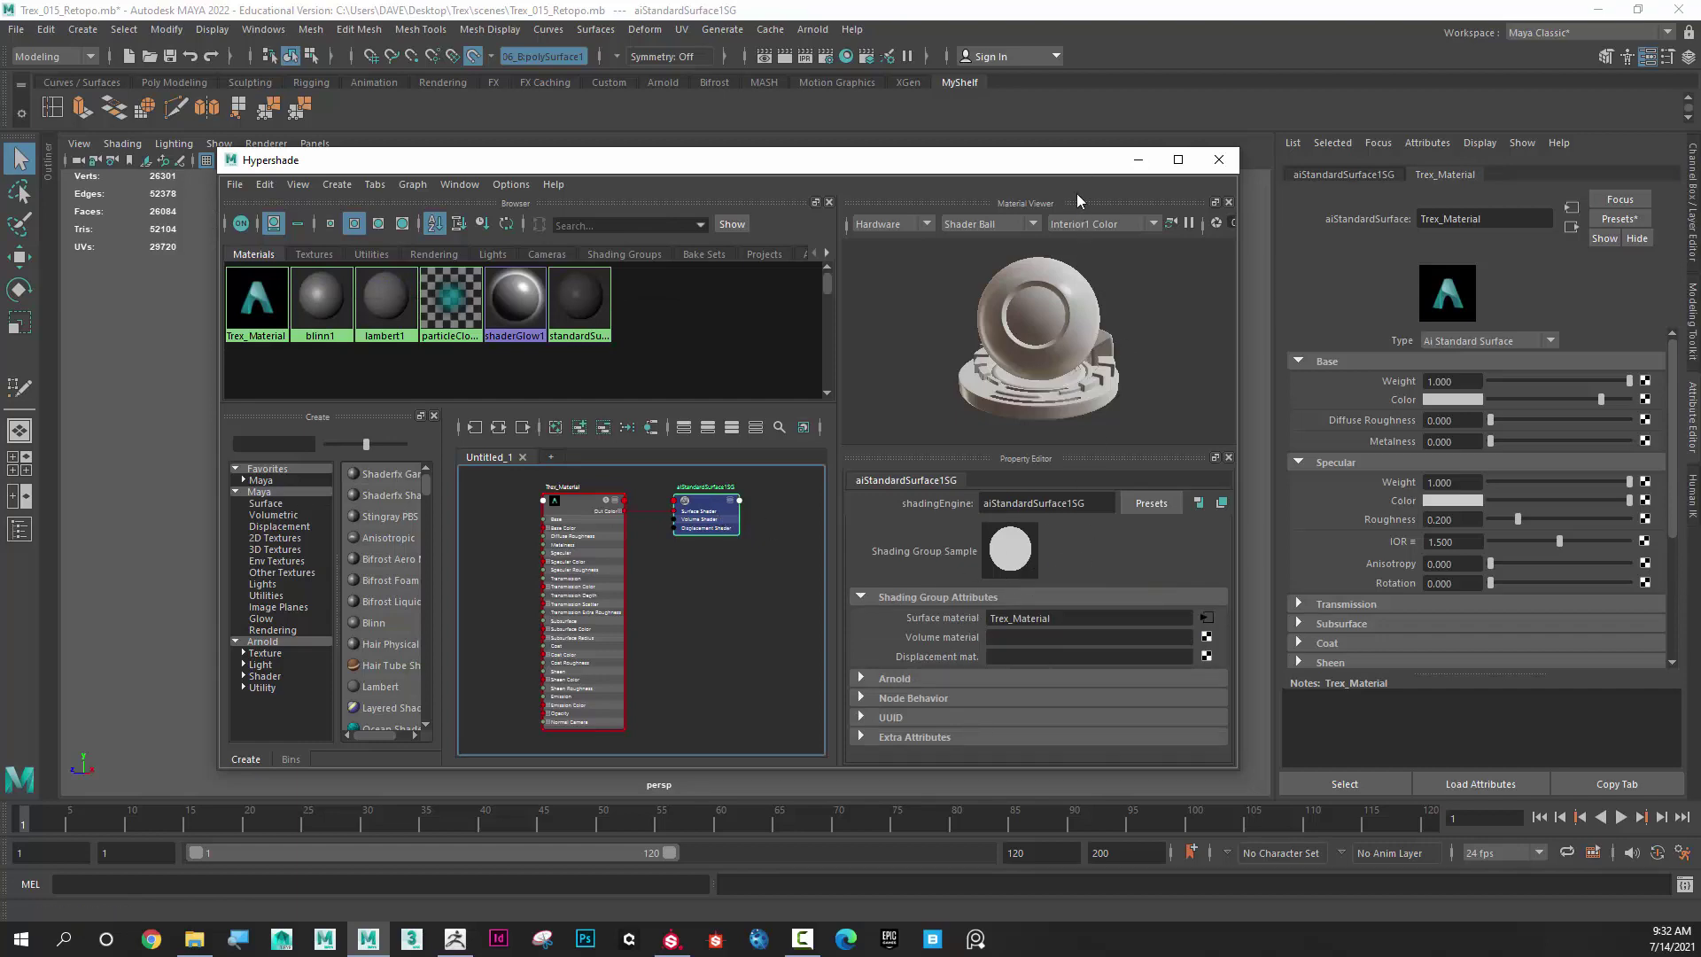
drag(1080, 168, 1057, 581)
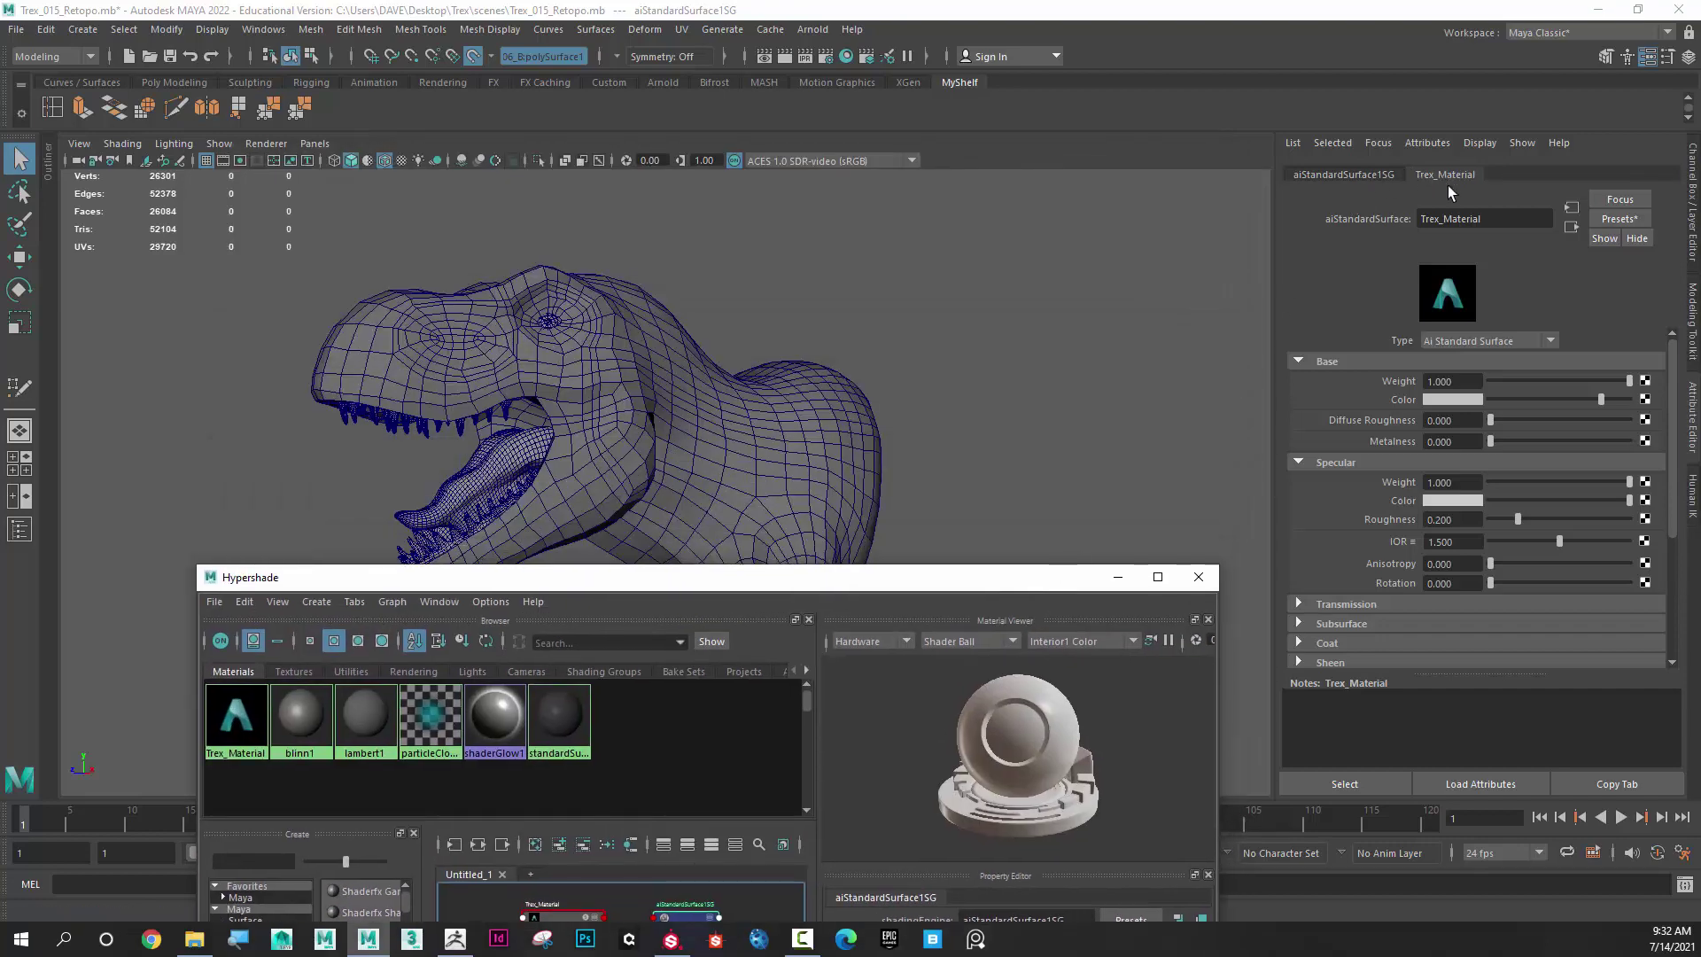
click(1359, 174)
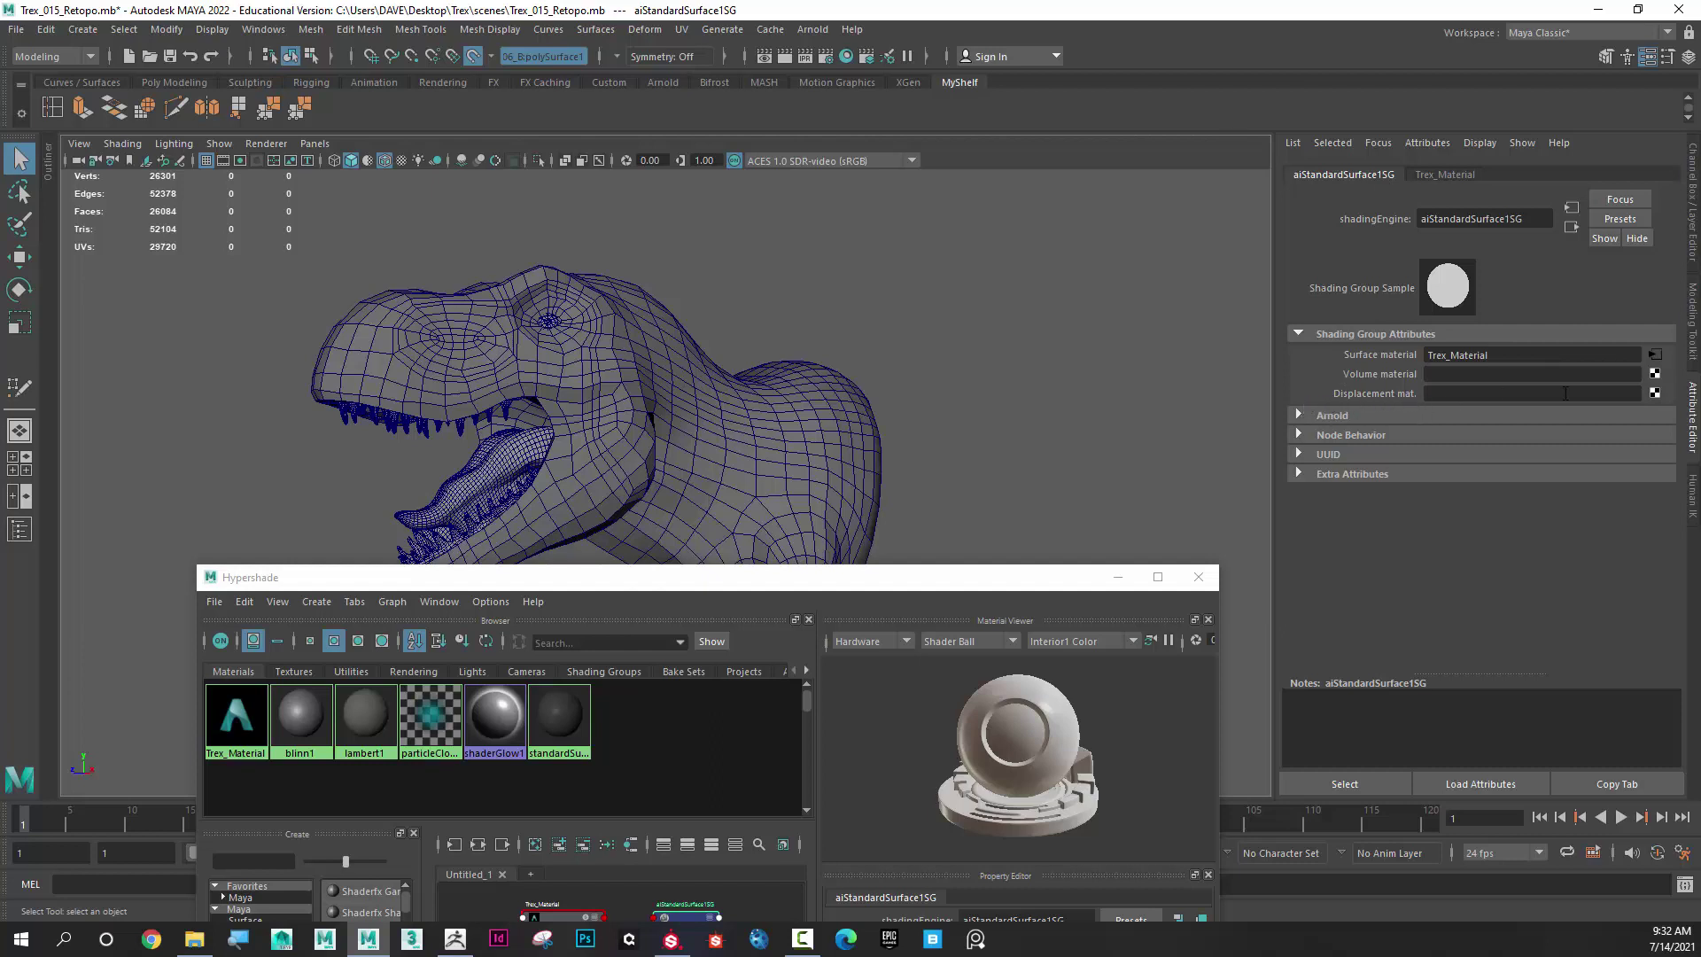
Connect a File texture to the shading group's displacement material slot and close the Hypershade
click(1655, 393)
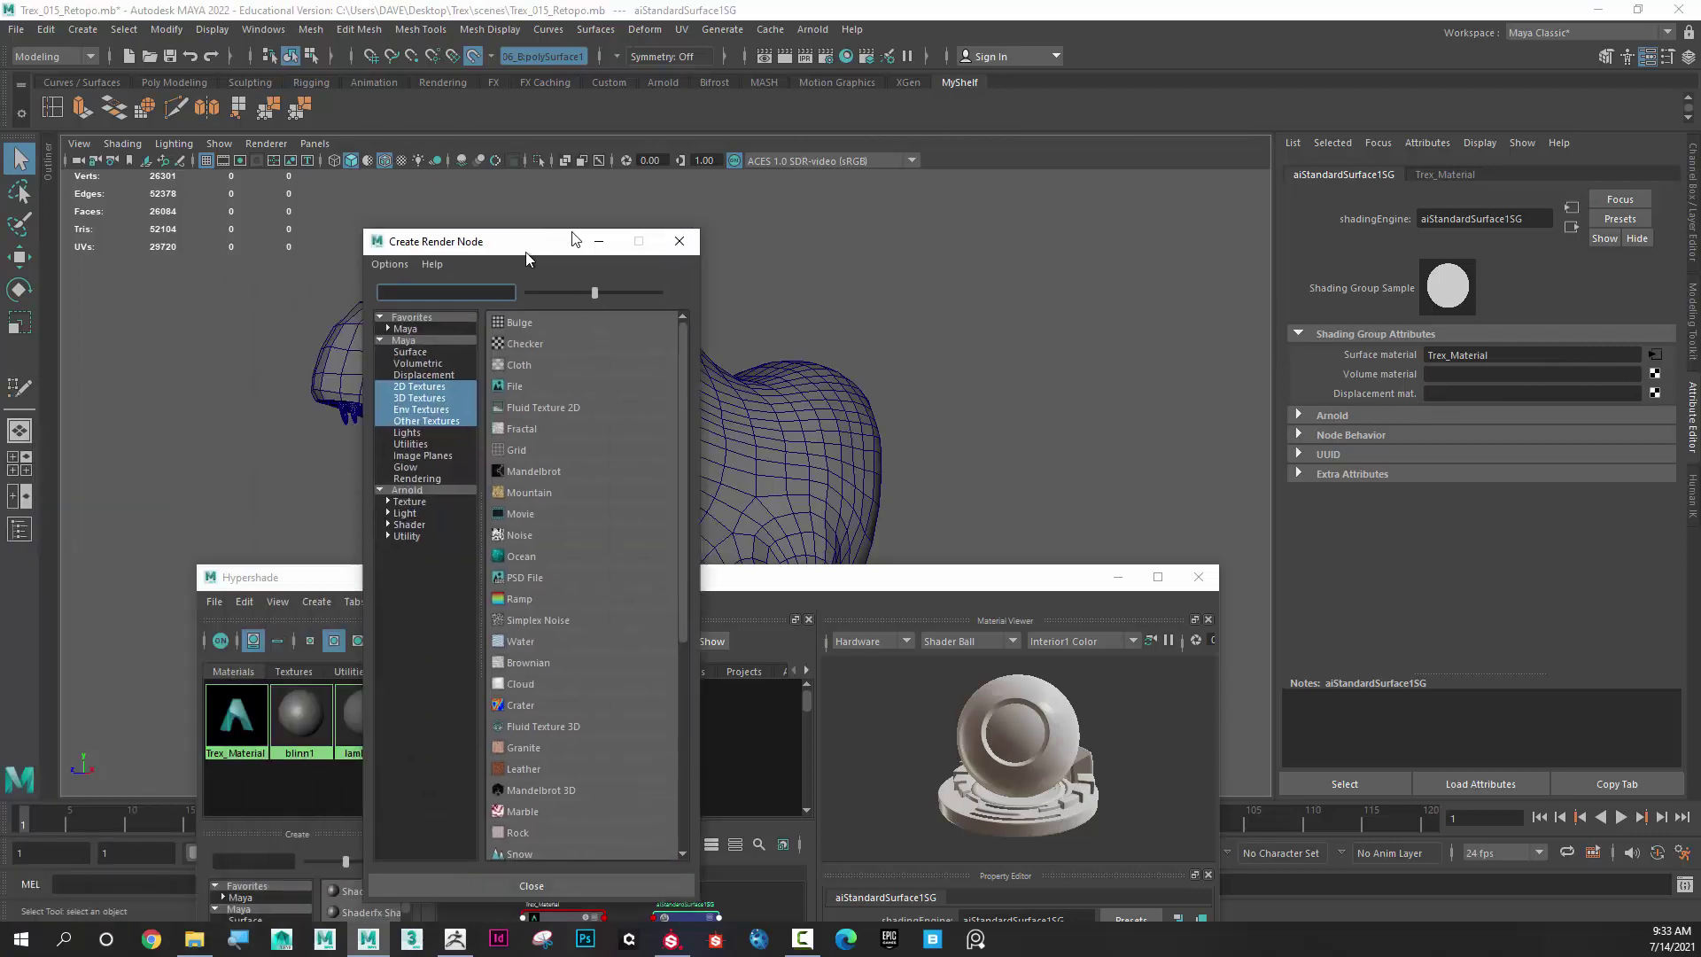
drag(542, 232, 707, 140)
click(697, 271)
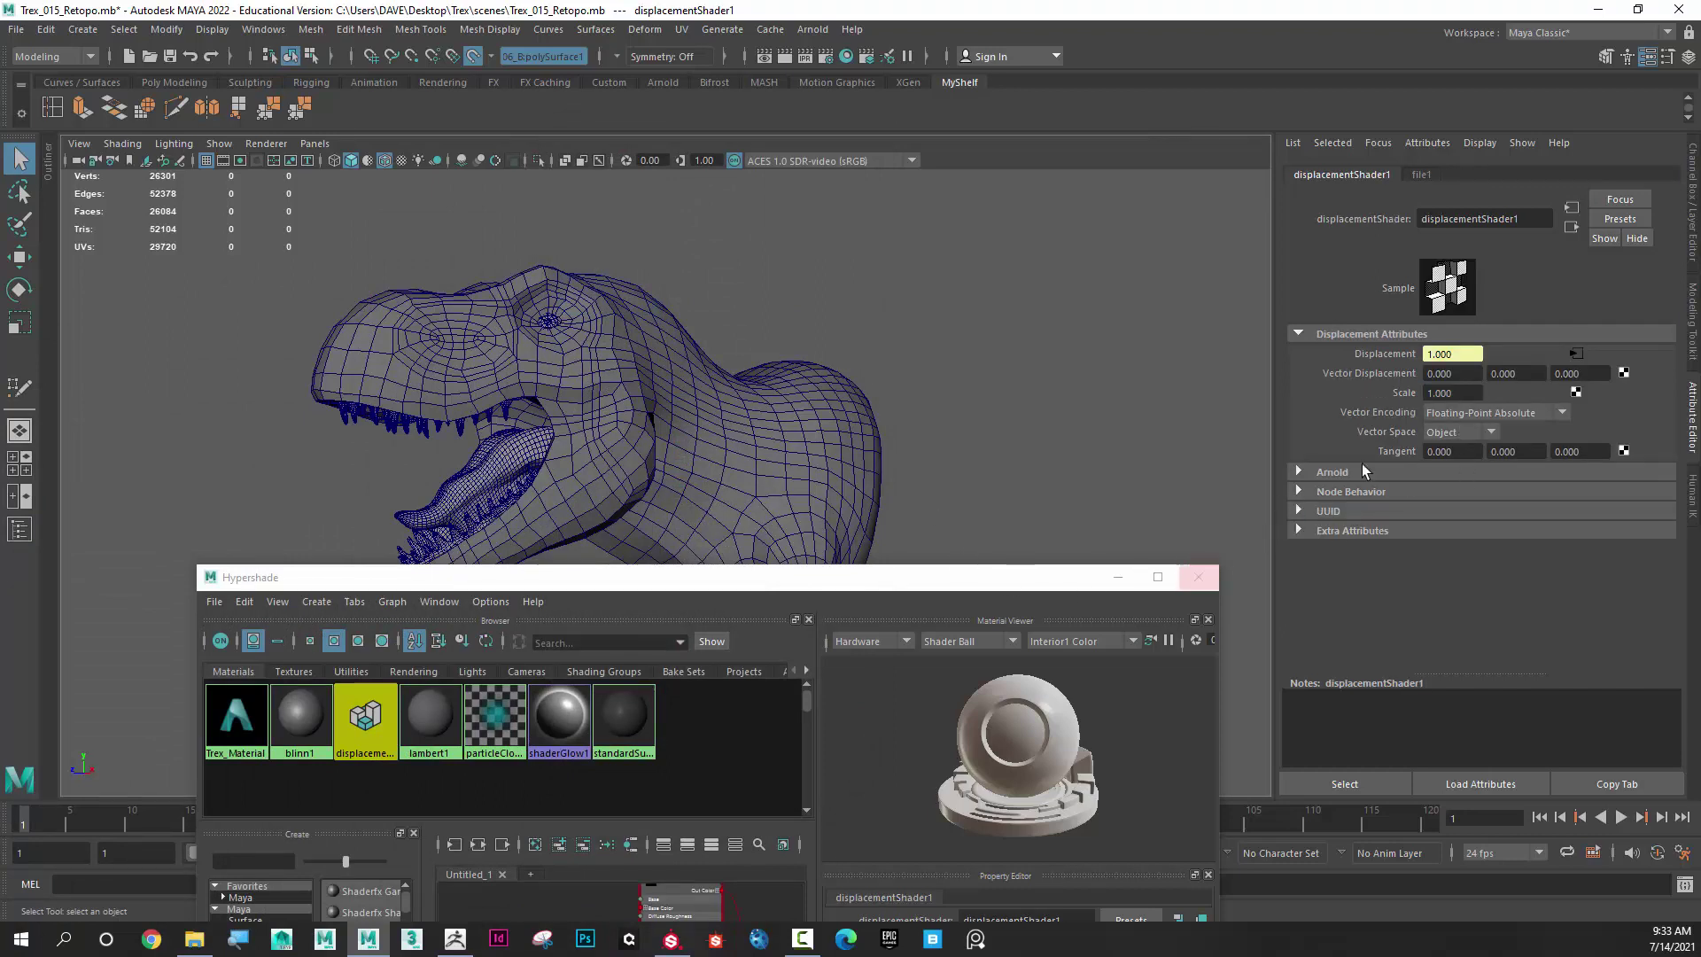
click(1412, 447)
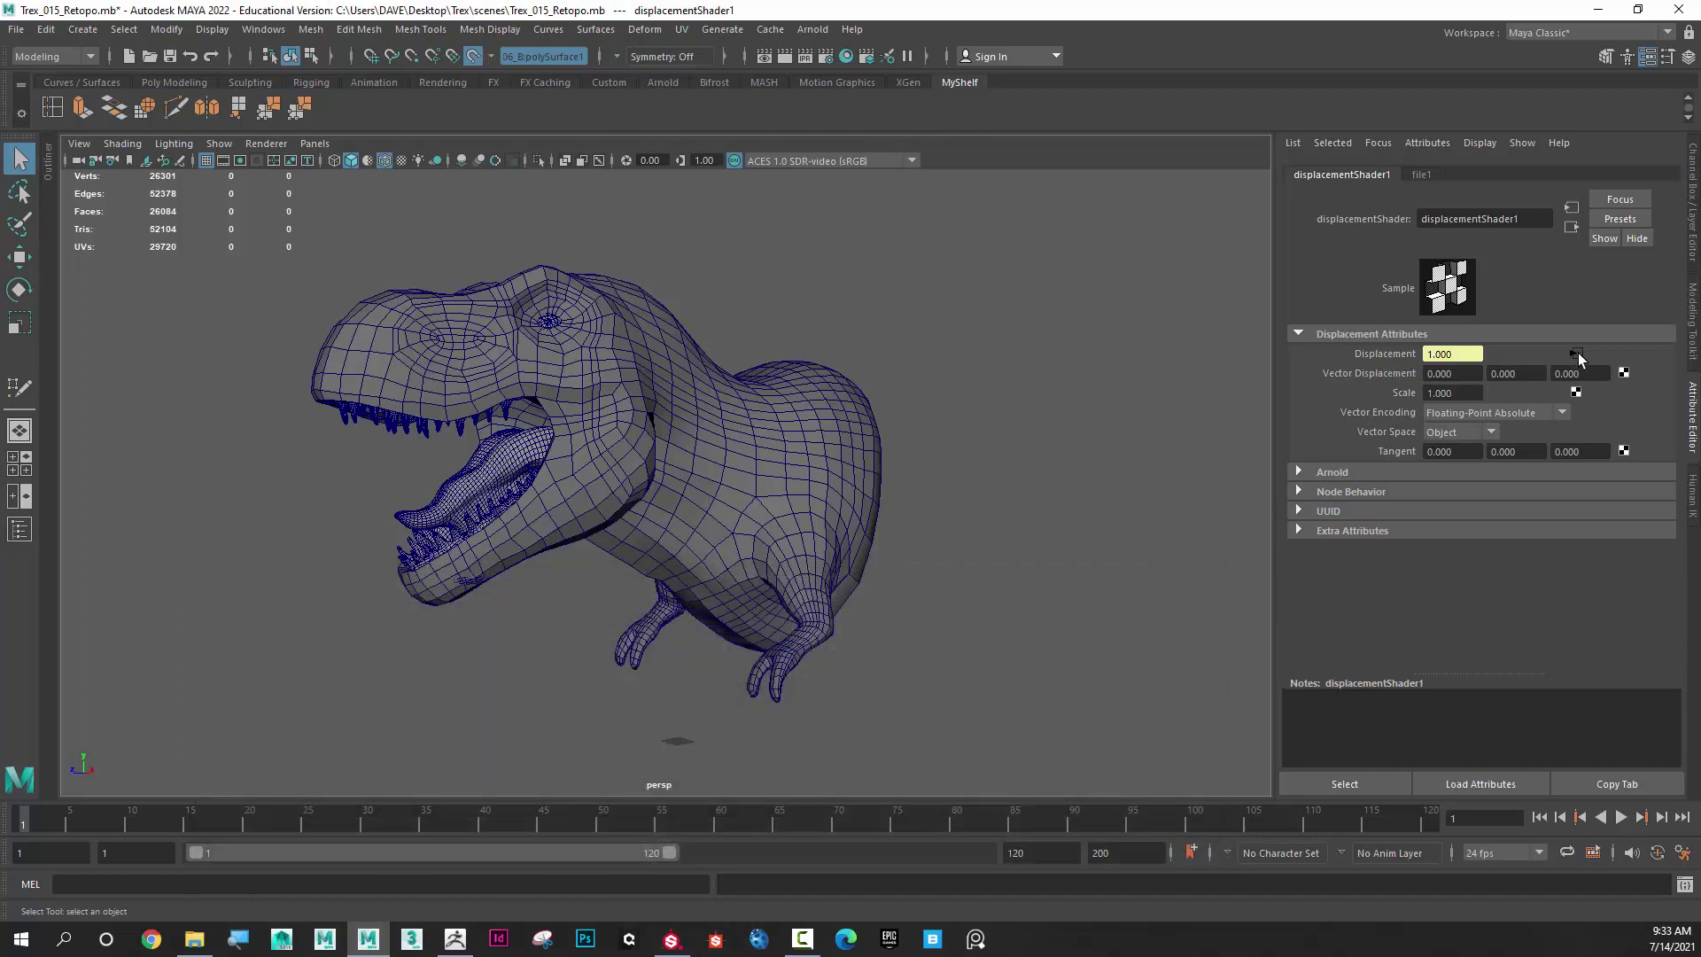
Load TrexDisplacementZB_Trex_50-DM1001.exr from the sourceimages folder into the displacement shader's file texture
click(1577, 353)
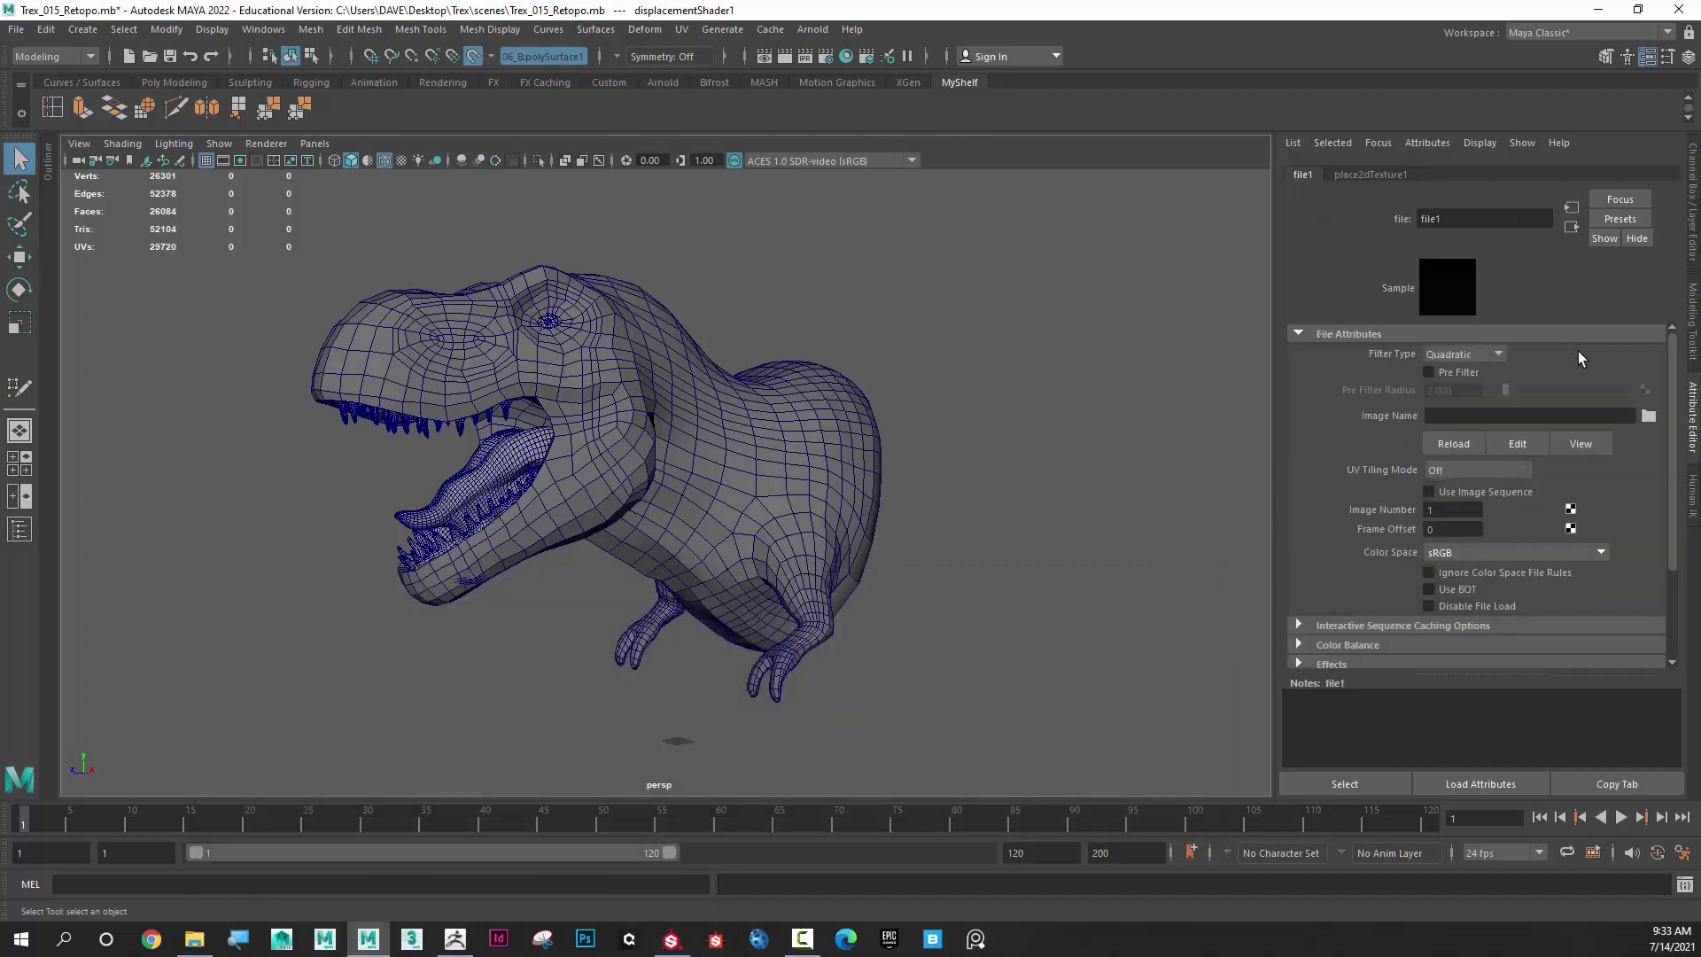
click(1649, 417)
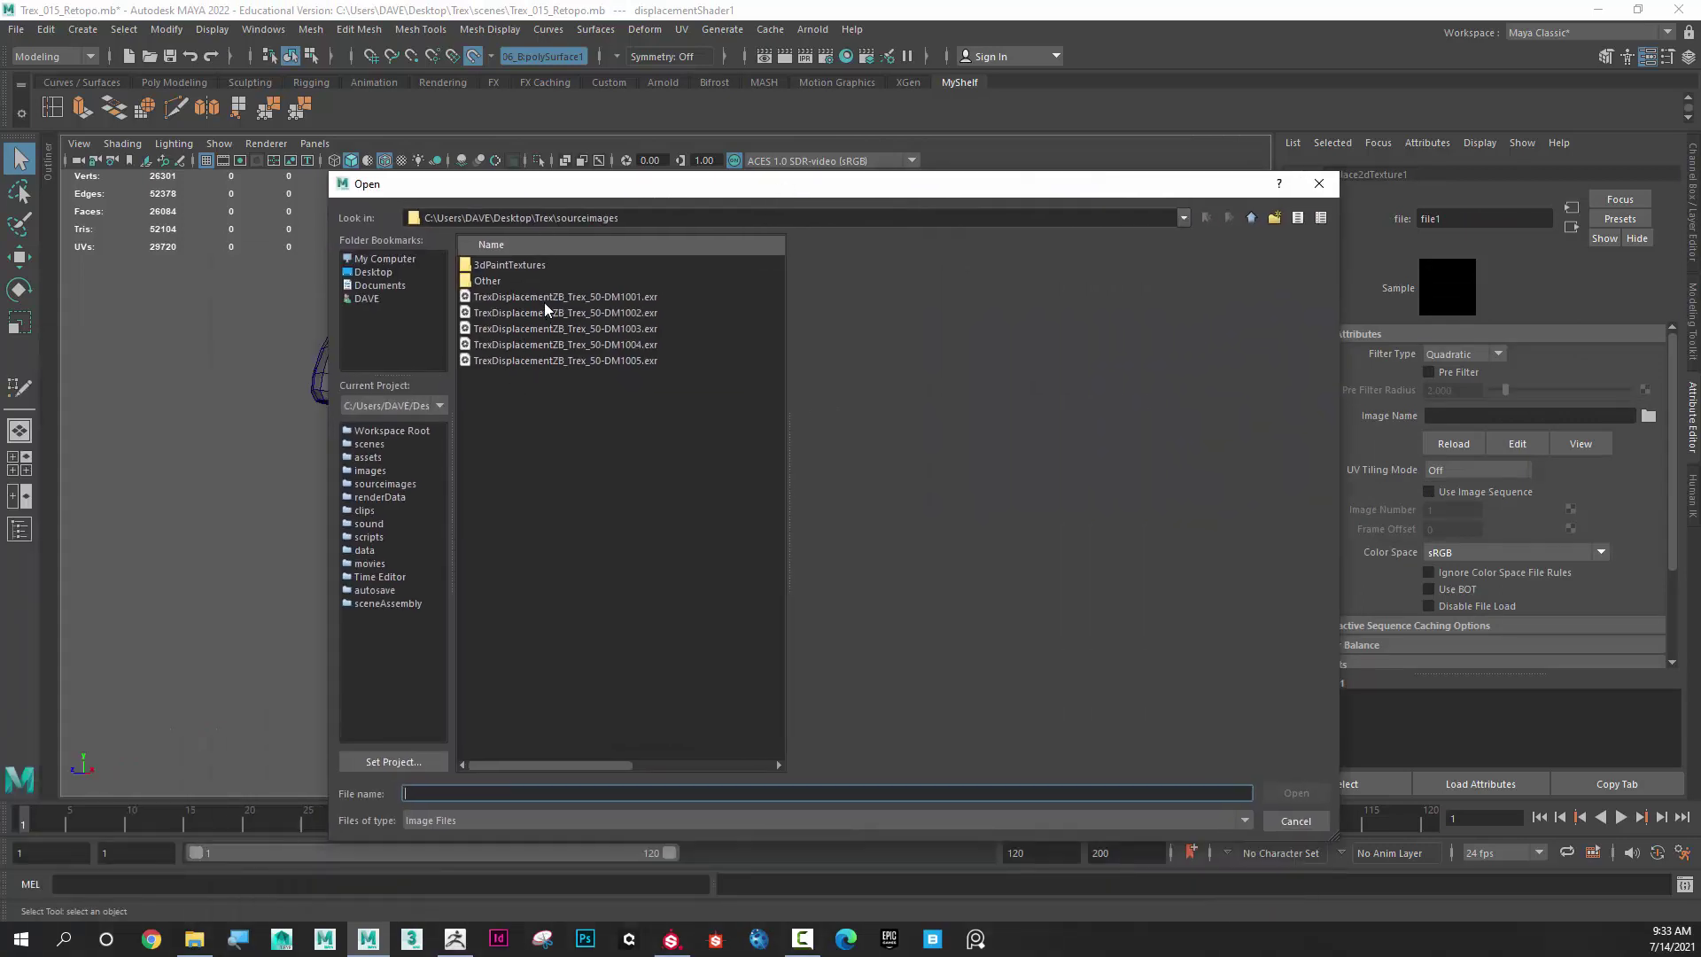
click(552, 297)
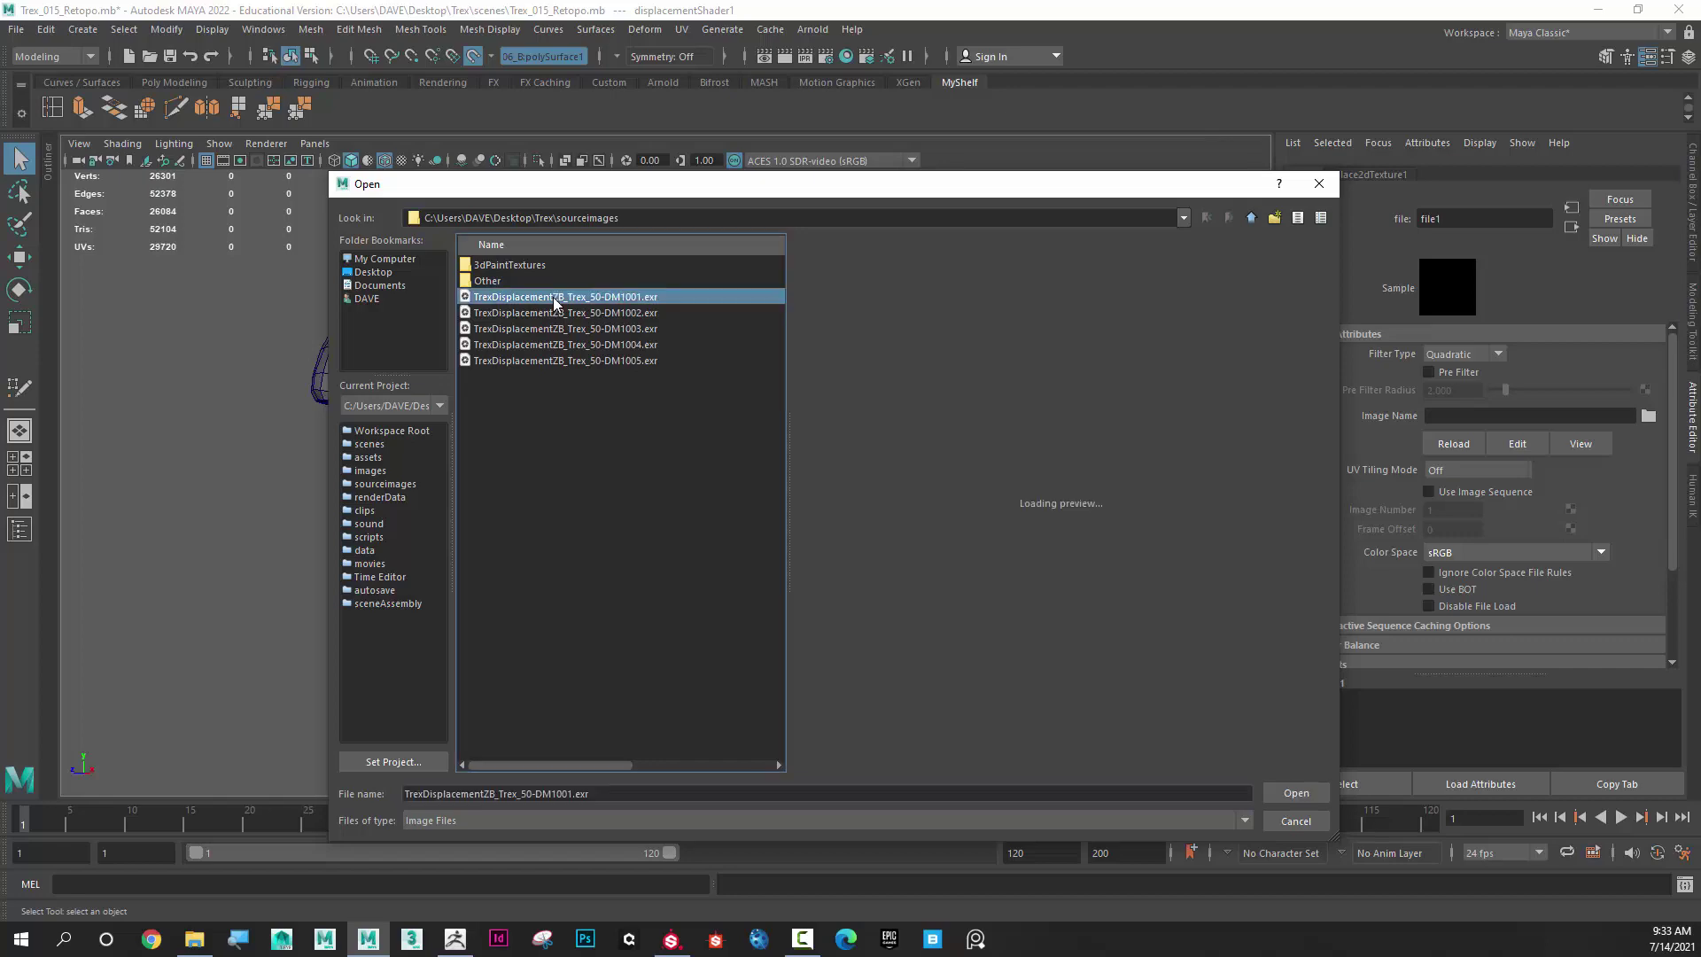
click(1297, 794)
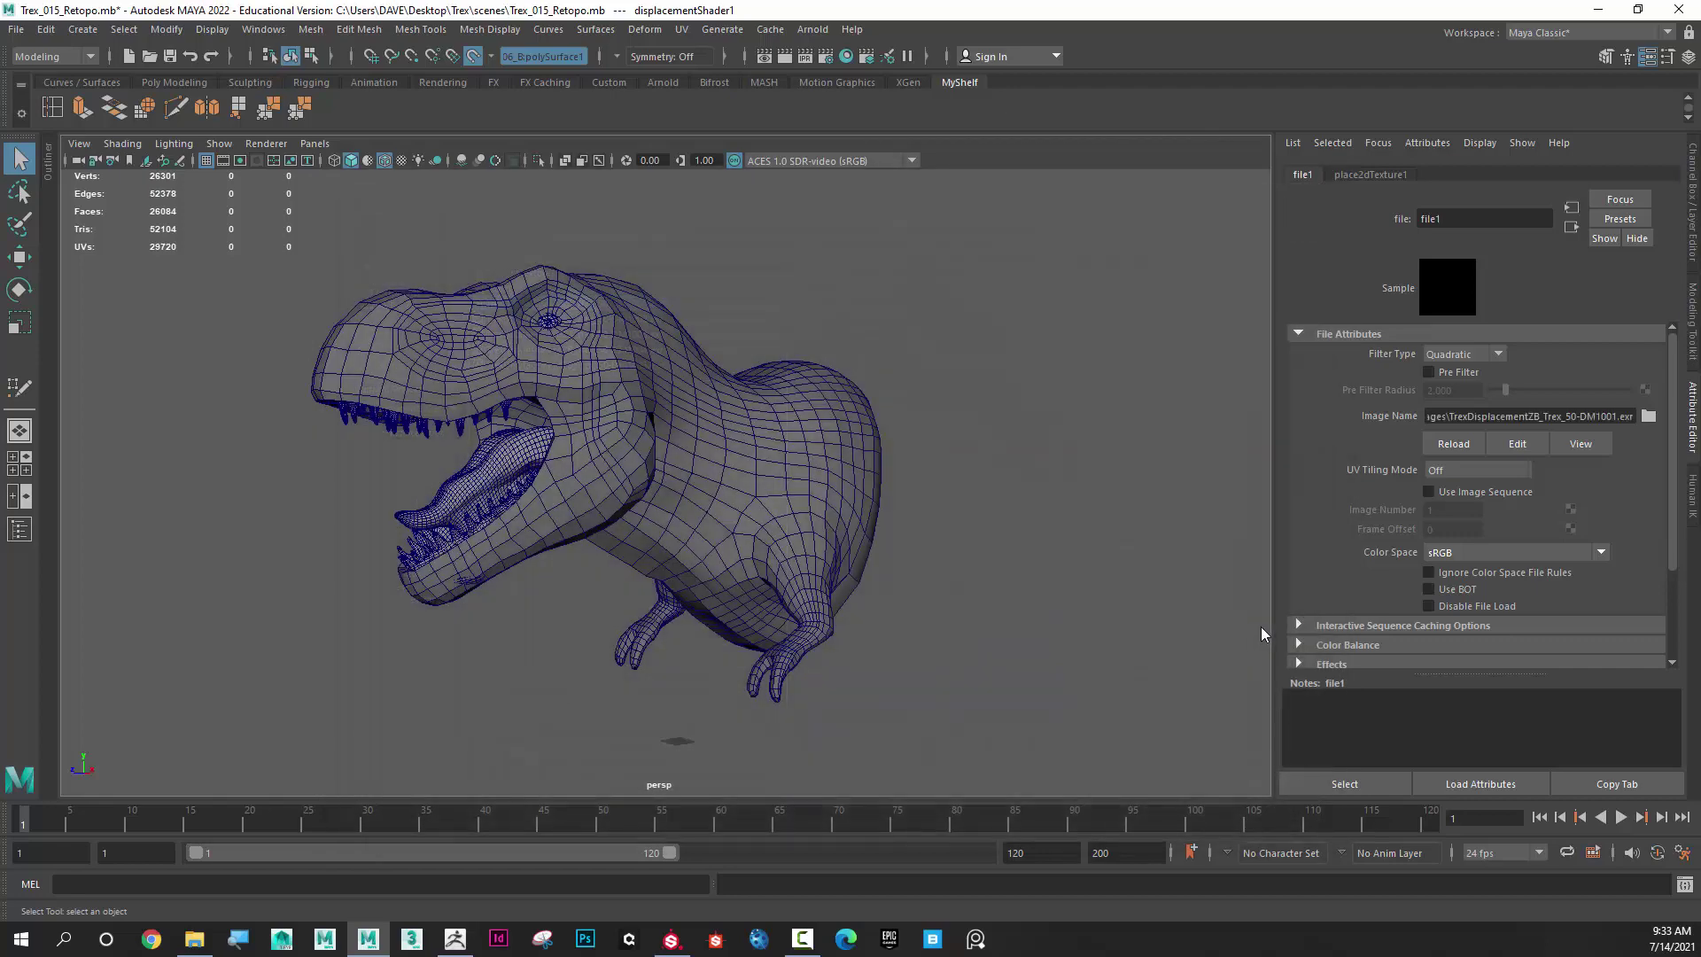
double_click(1622, 420)
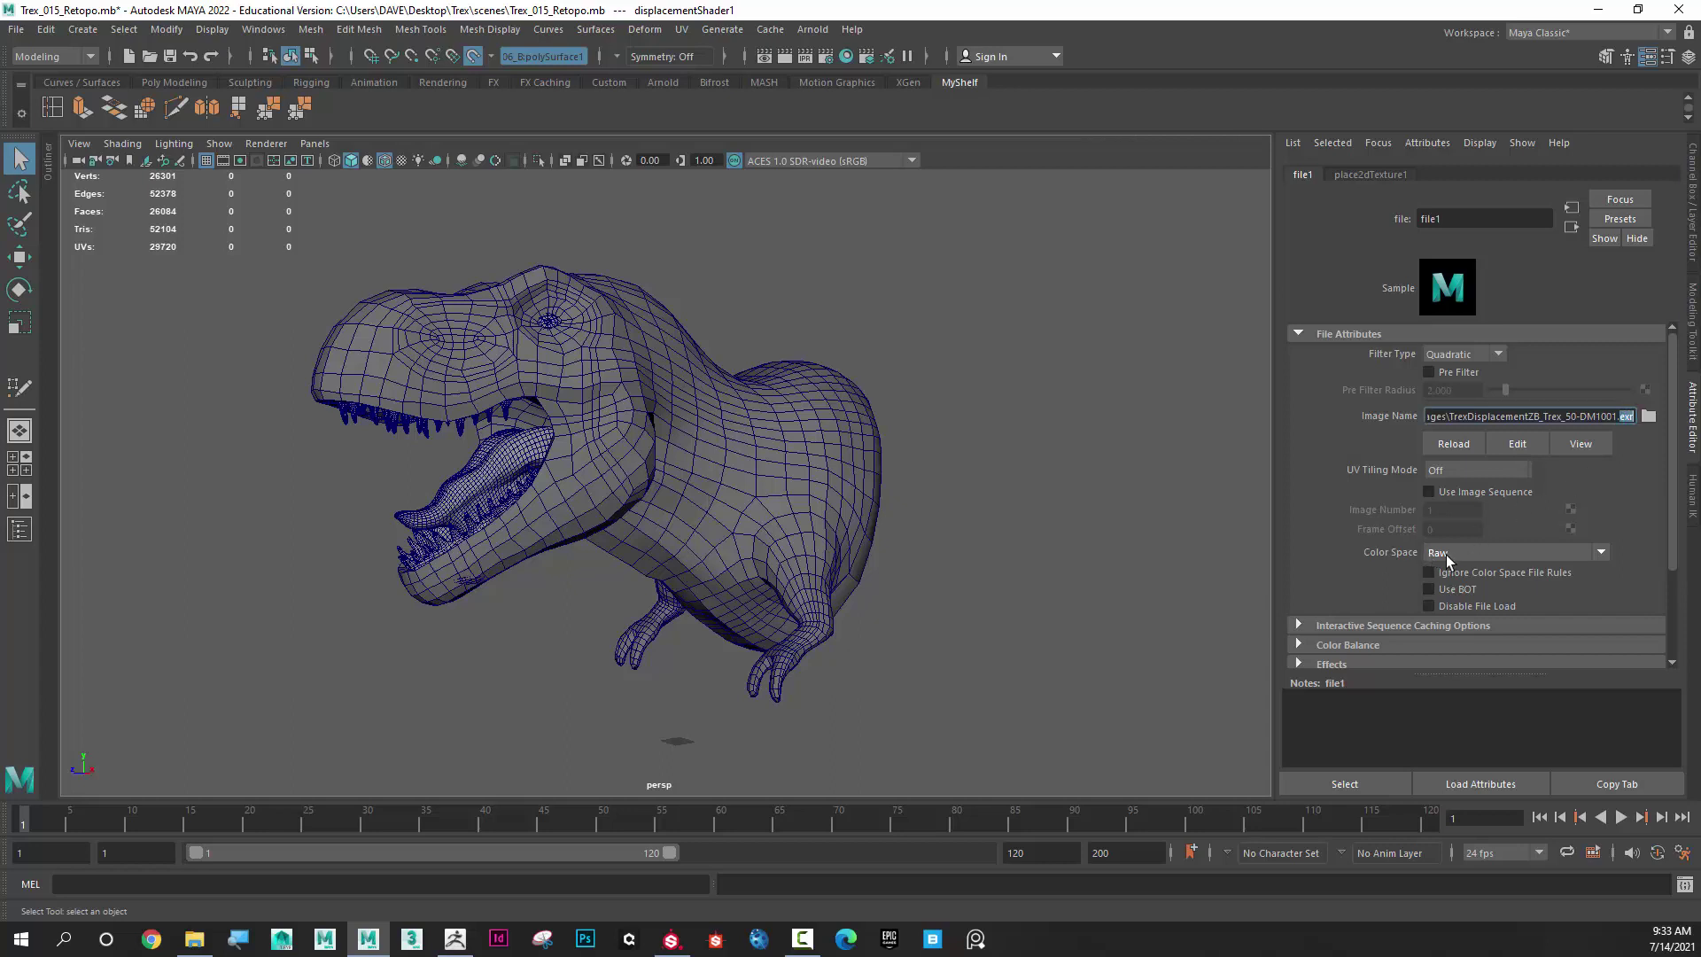
Check the Alpha Is Luminance setting in the file texture's Color Balance attributes
scroll(1503, 538, down, 3)
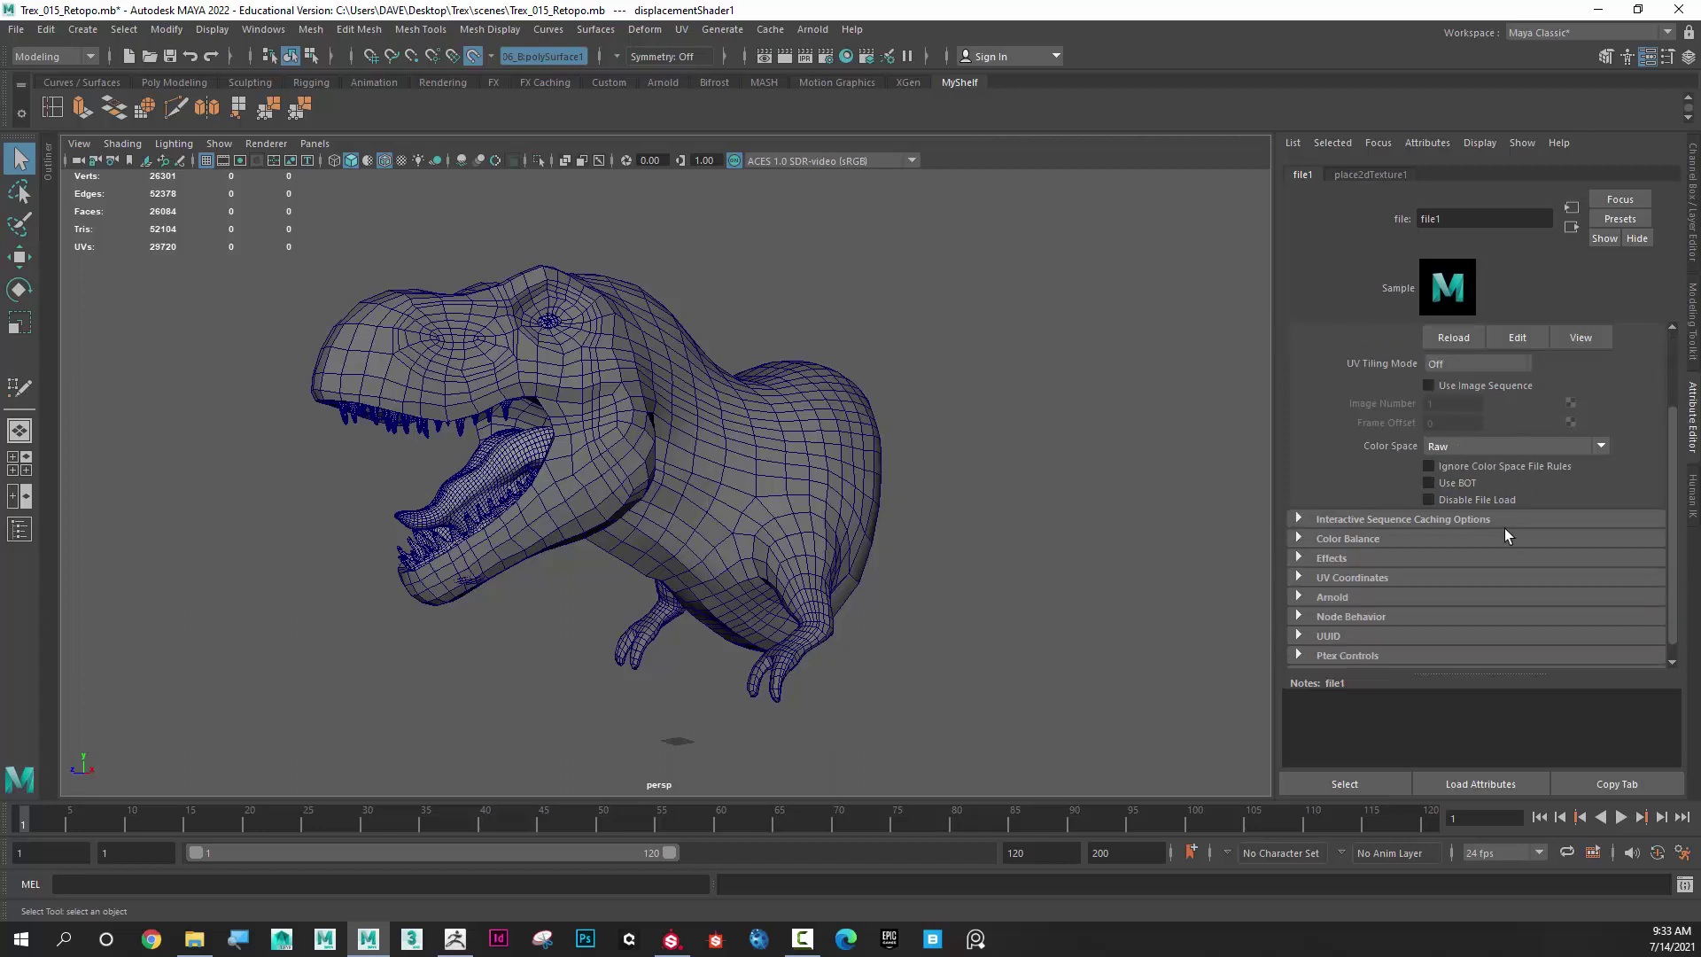
click(1326, 541)
scroll(1360, 516, down, 3)
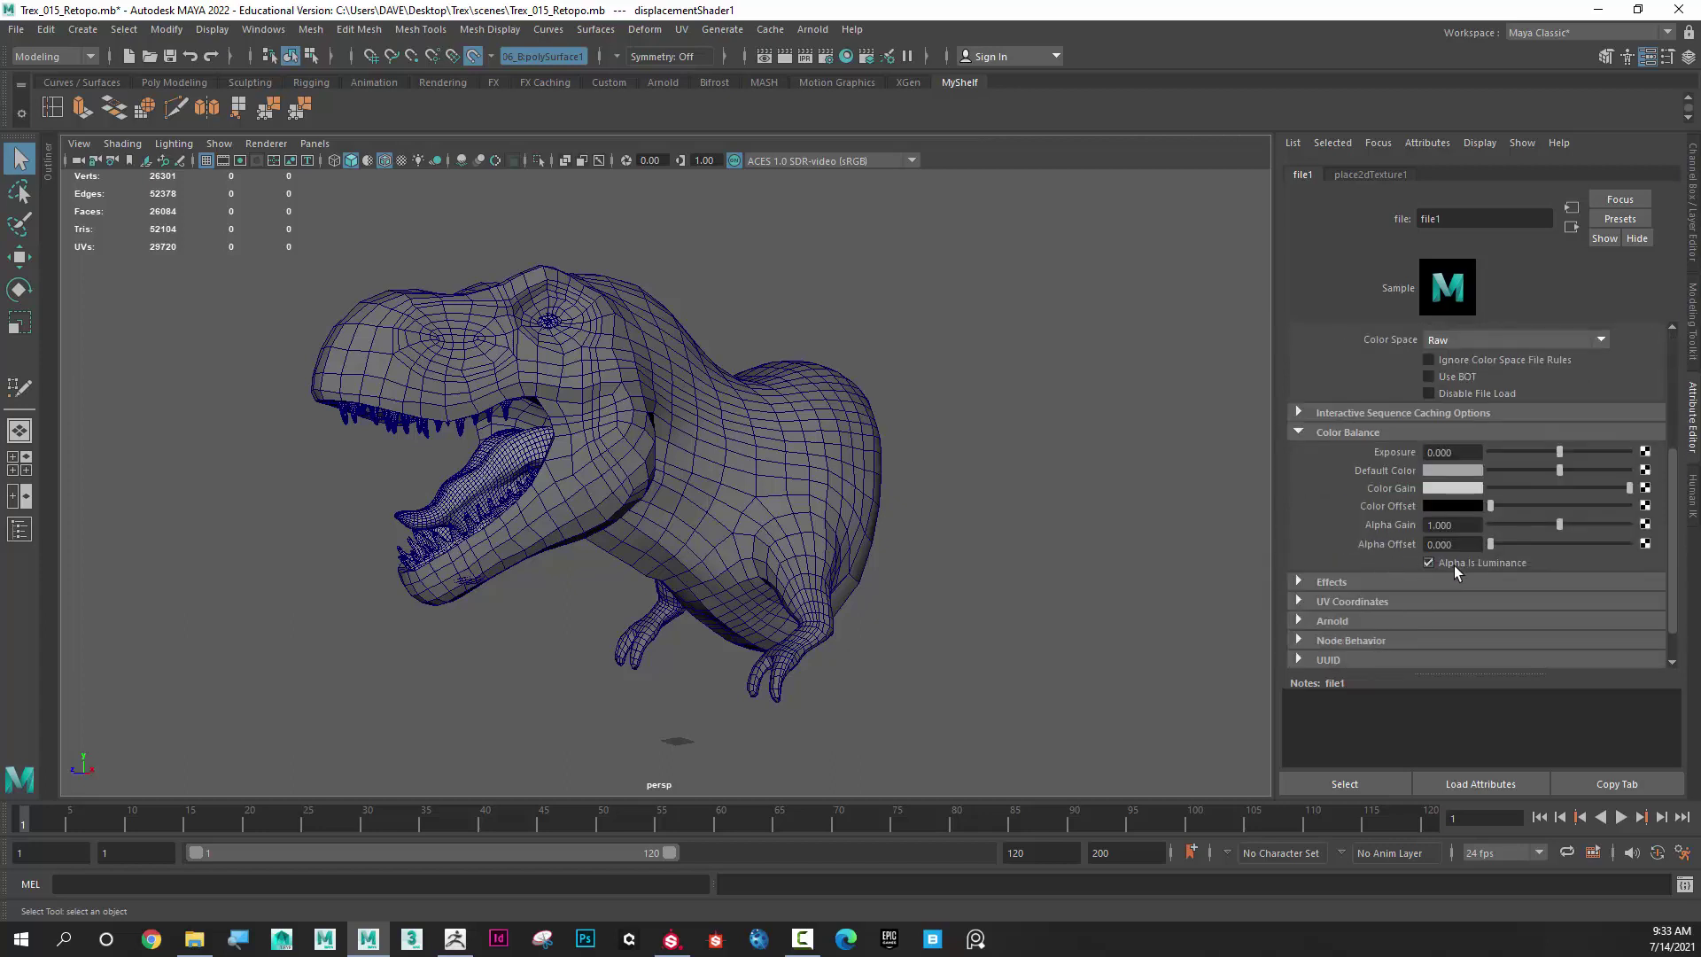
click(1315, 436)
scroll(1422, 490, up, 3)
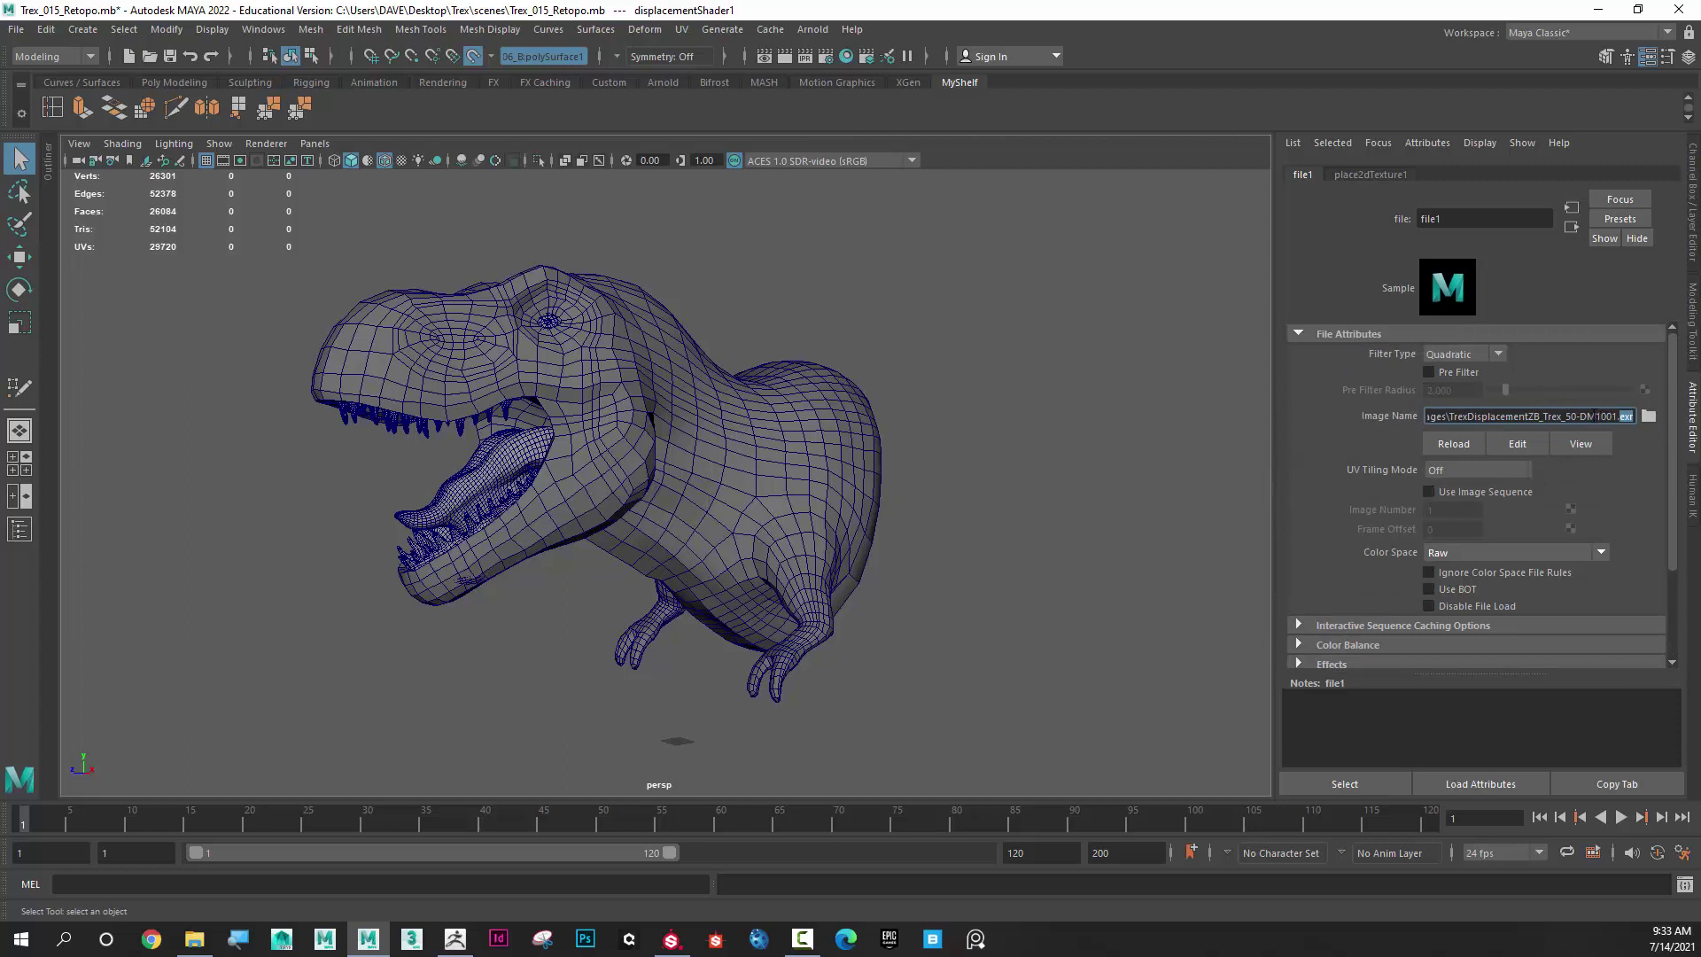
Refresh the file texture's sample swatch and set its UV tiling mode to UDIM (Mari)
click(1458, 283)
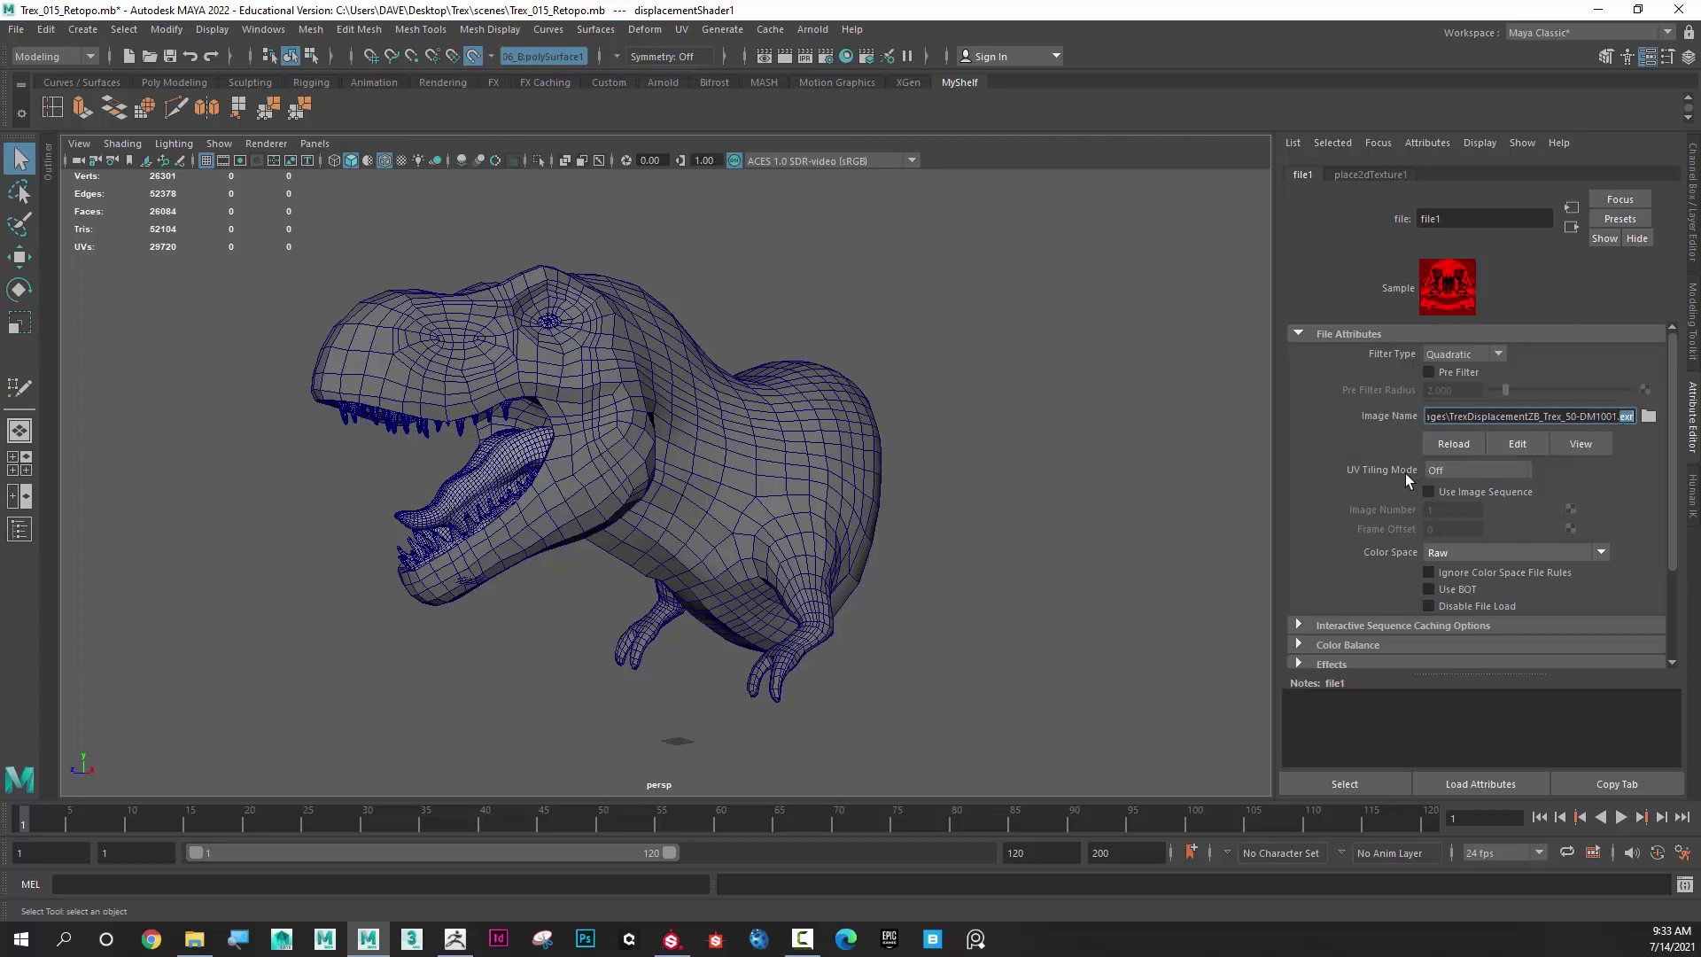
click(1475, 474)
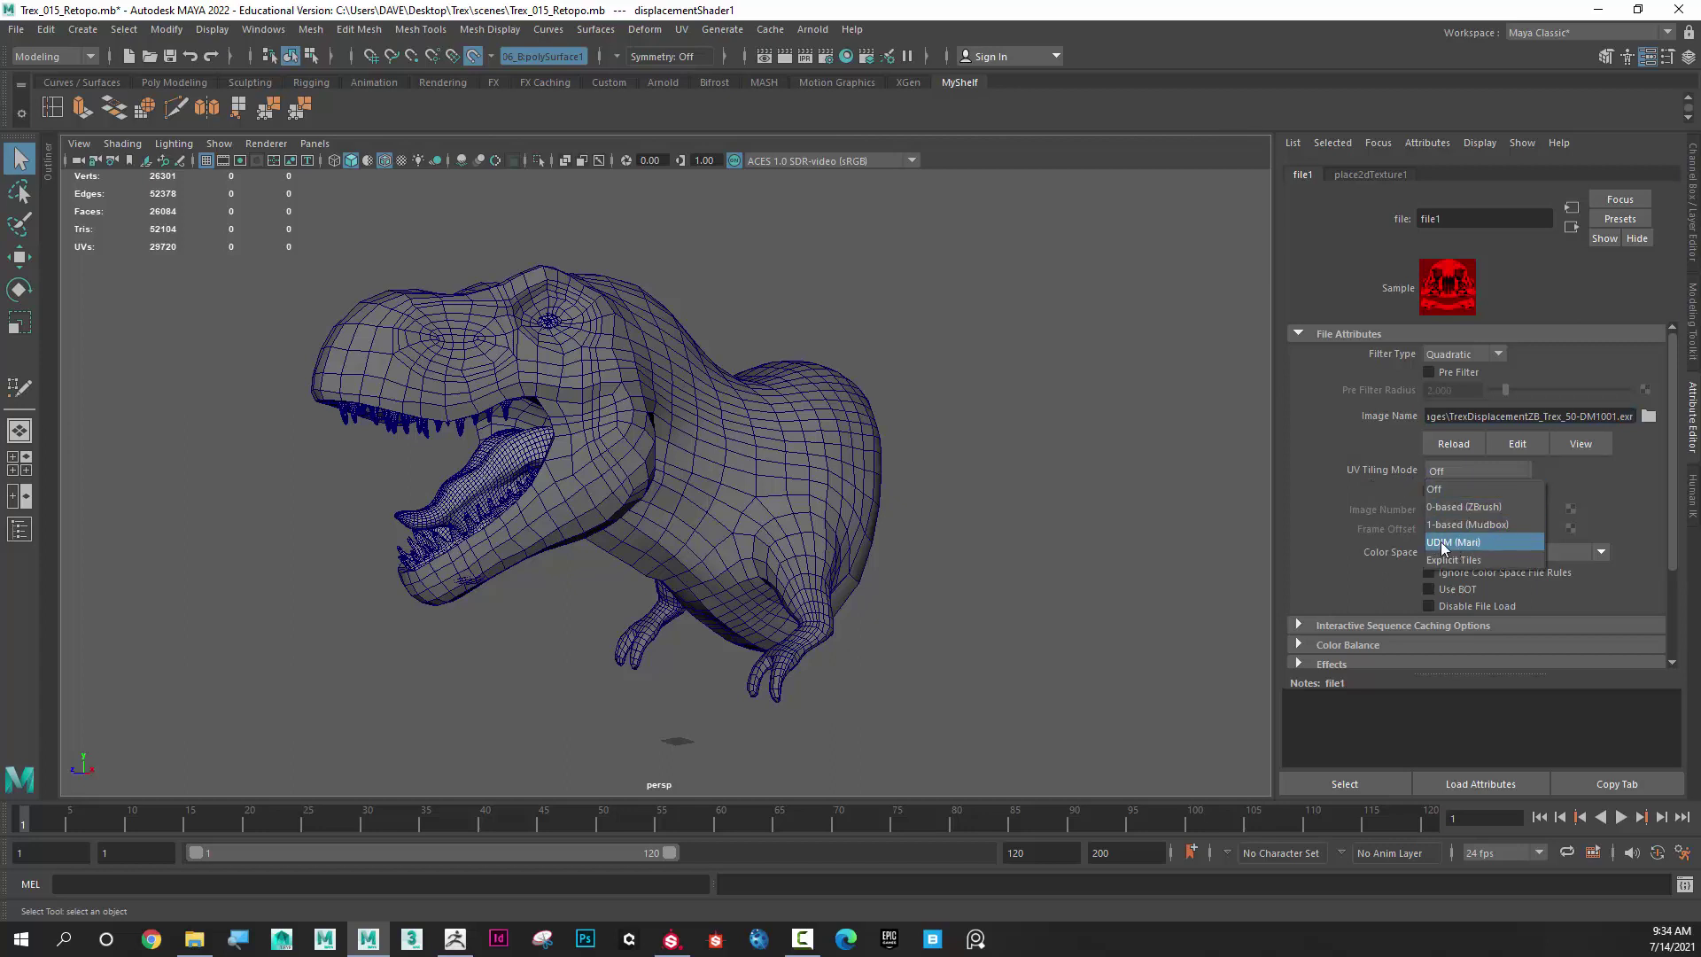
click(1474, 544)
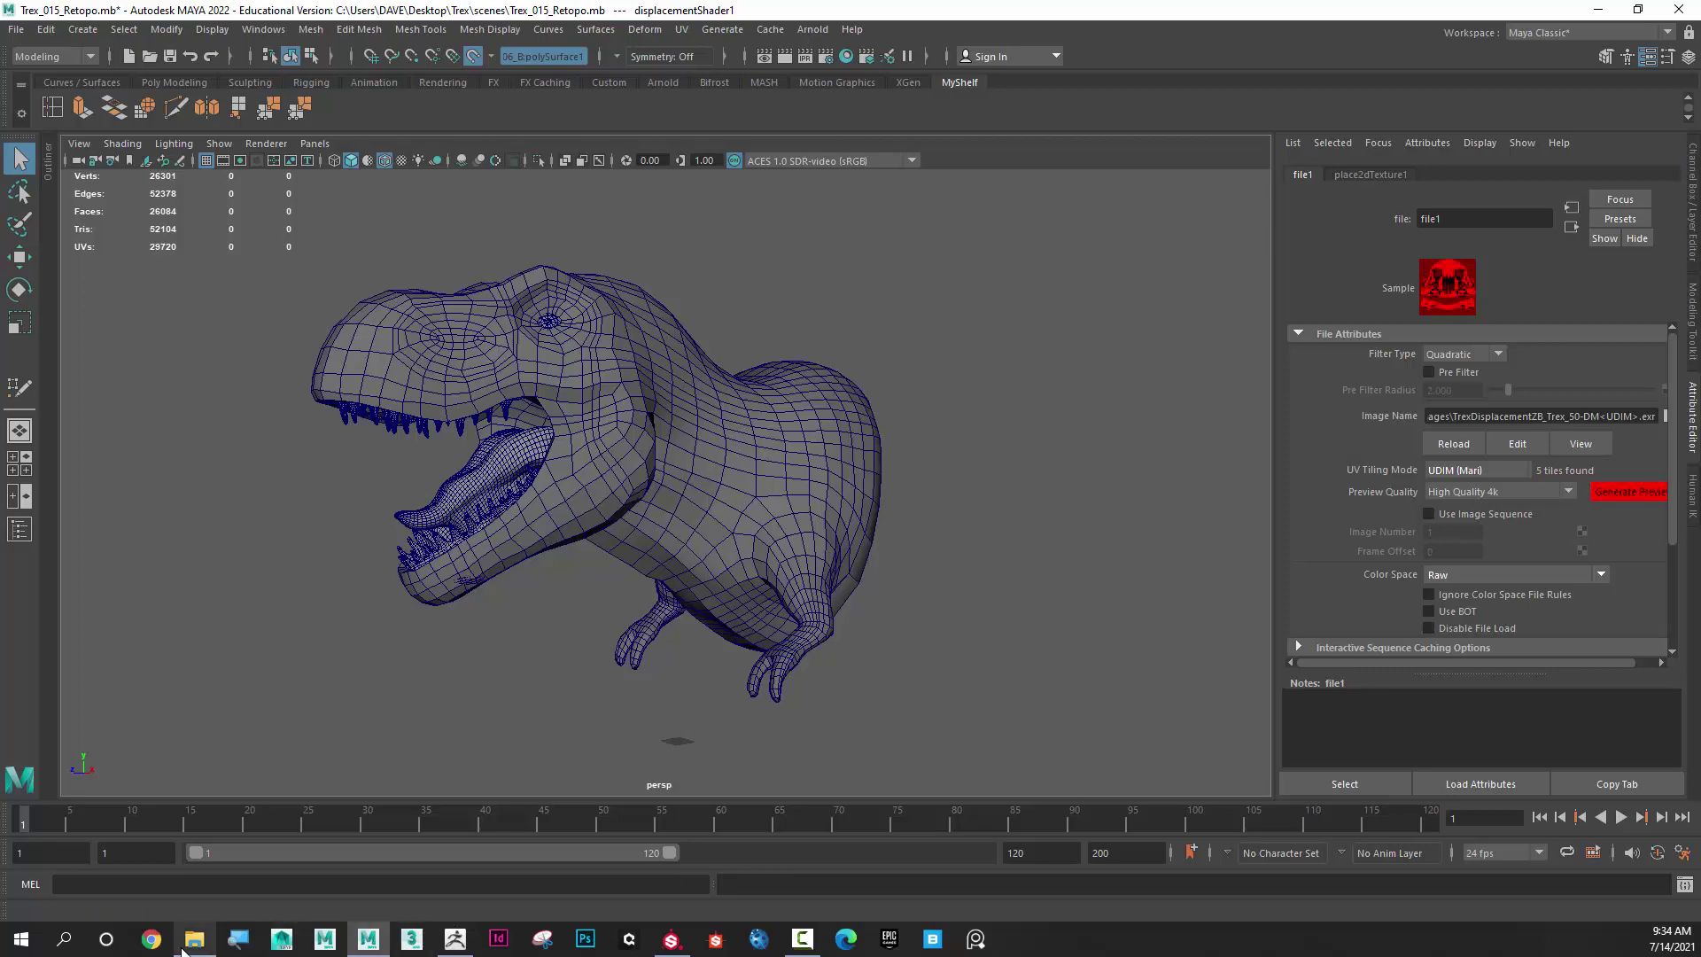
Look at the displacement EXR files and their UDIM numbering in the sourceimages folder, then return to Maya
mouse_move(184, 947)
click(216, 799)
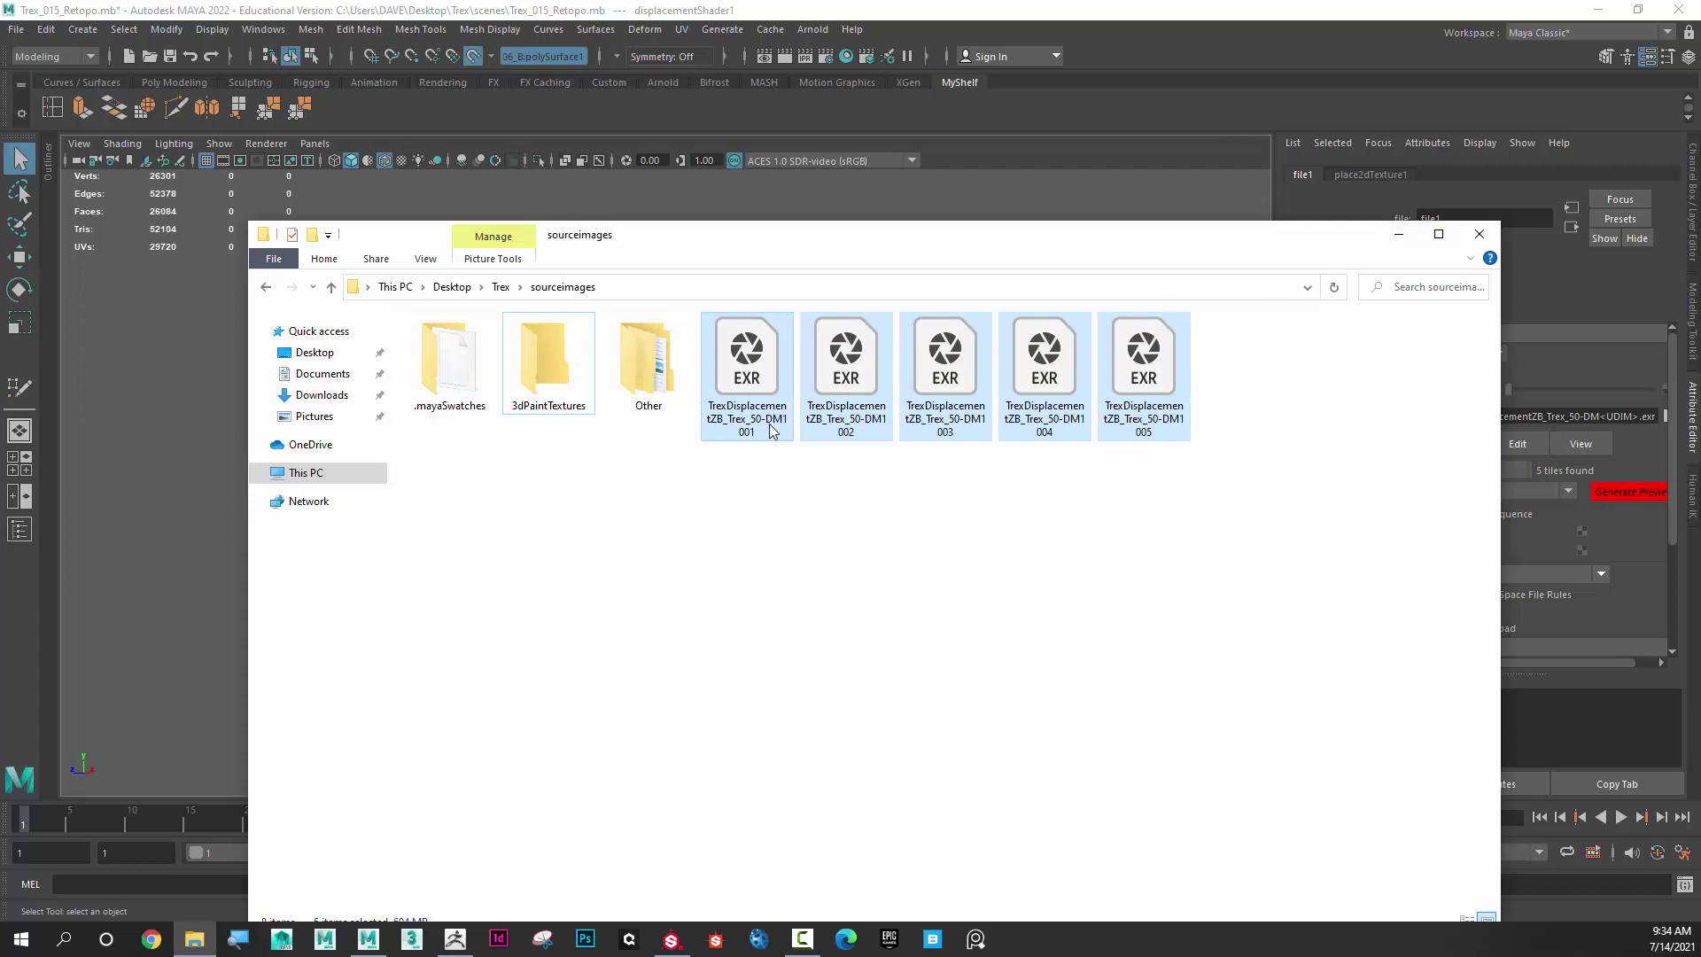
click(1398, 233)
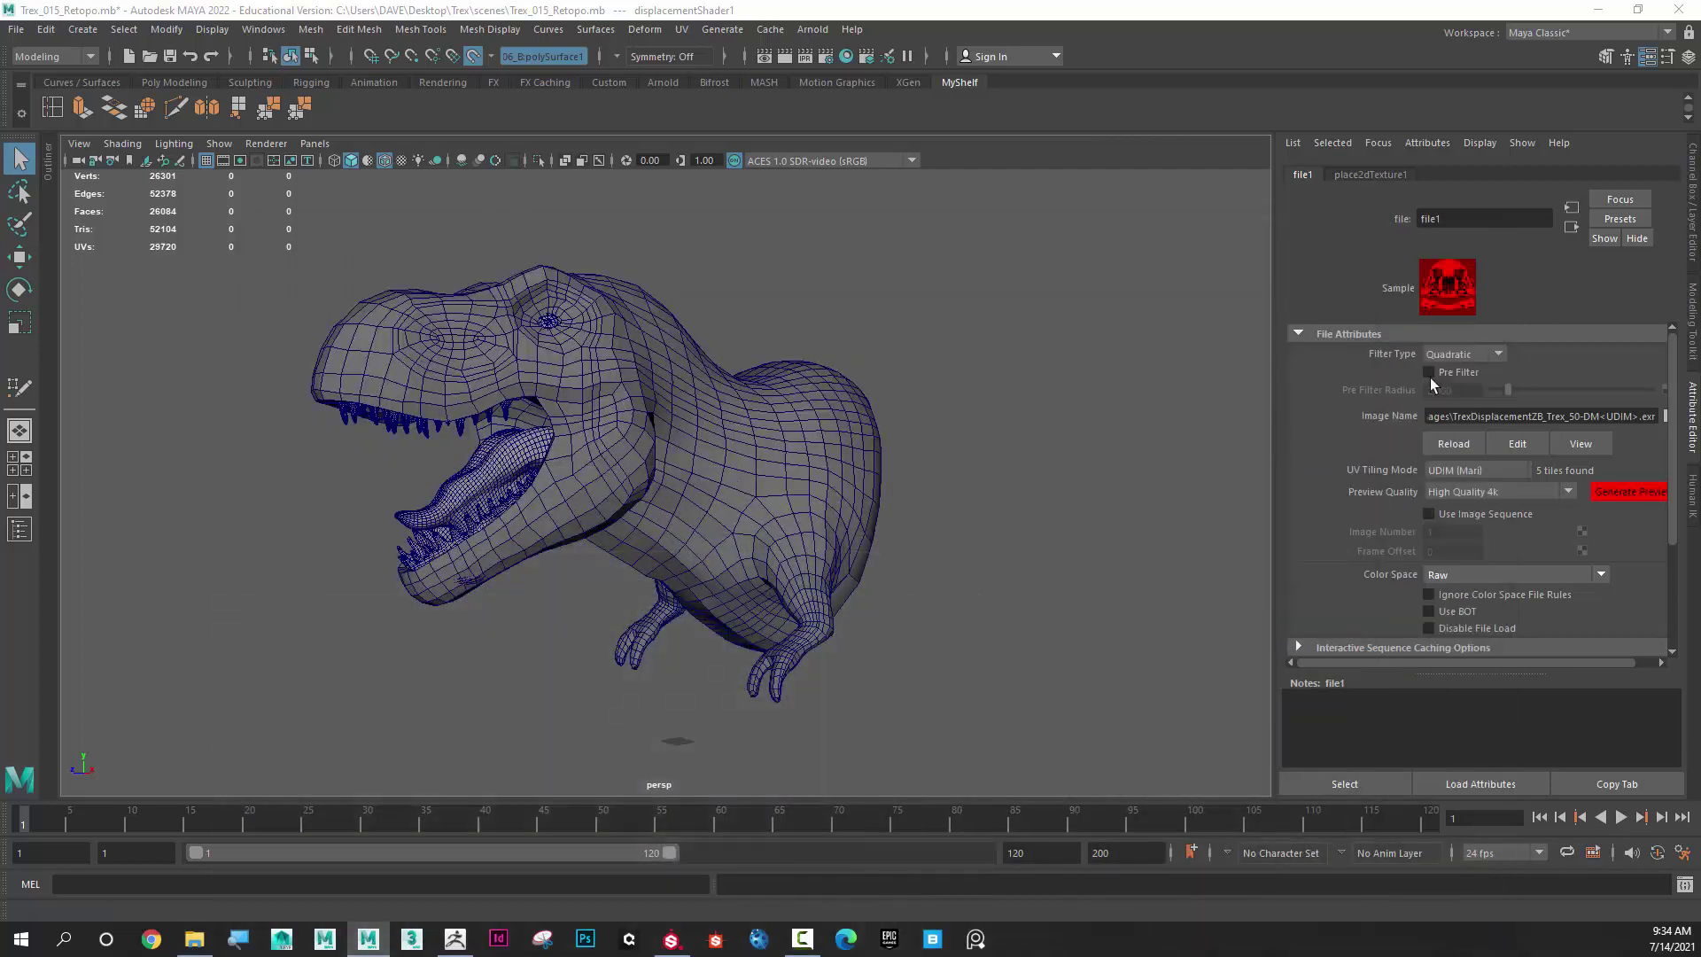
Add an Arnold Skydome Light to the scene
click(807, 30)
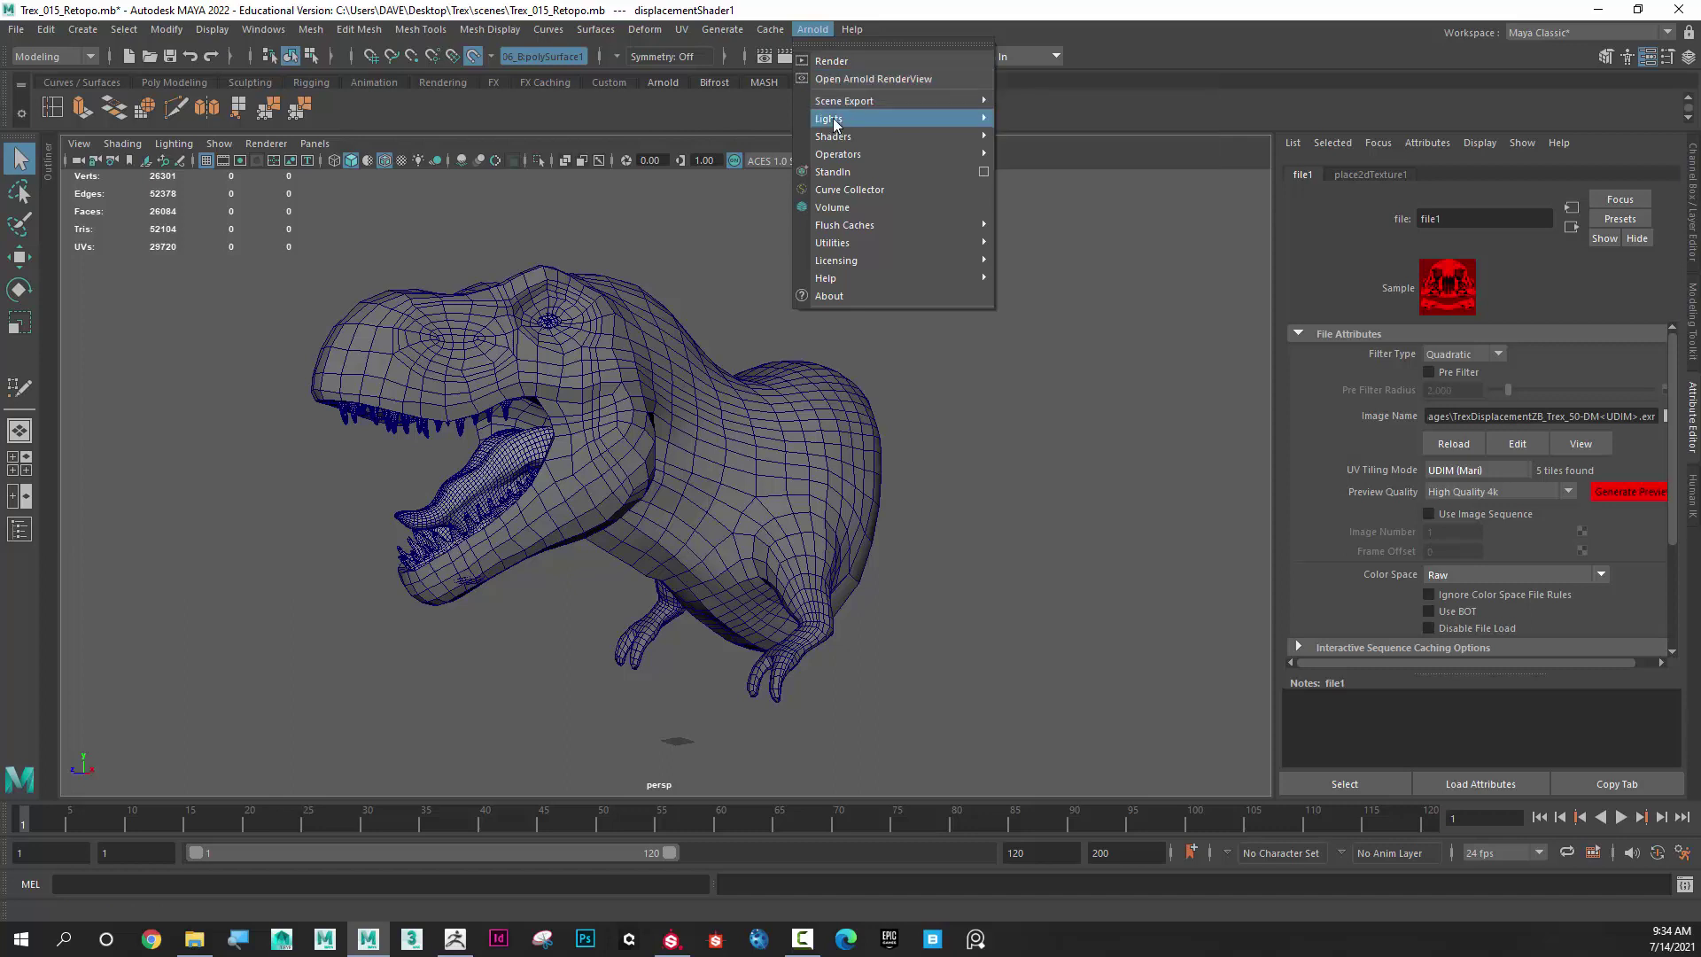
mouse_move(835, 124)
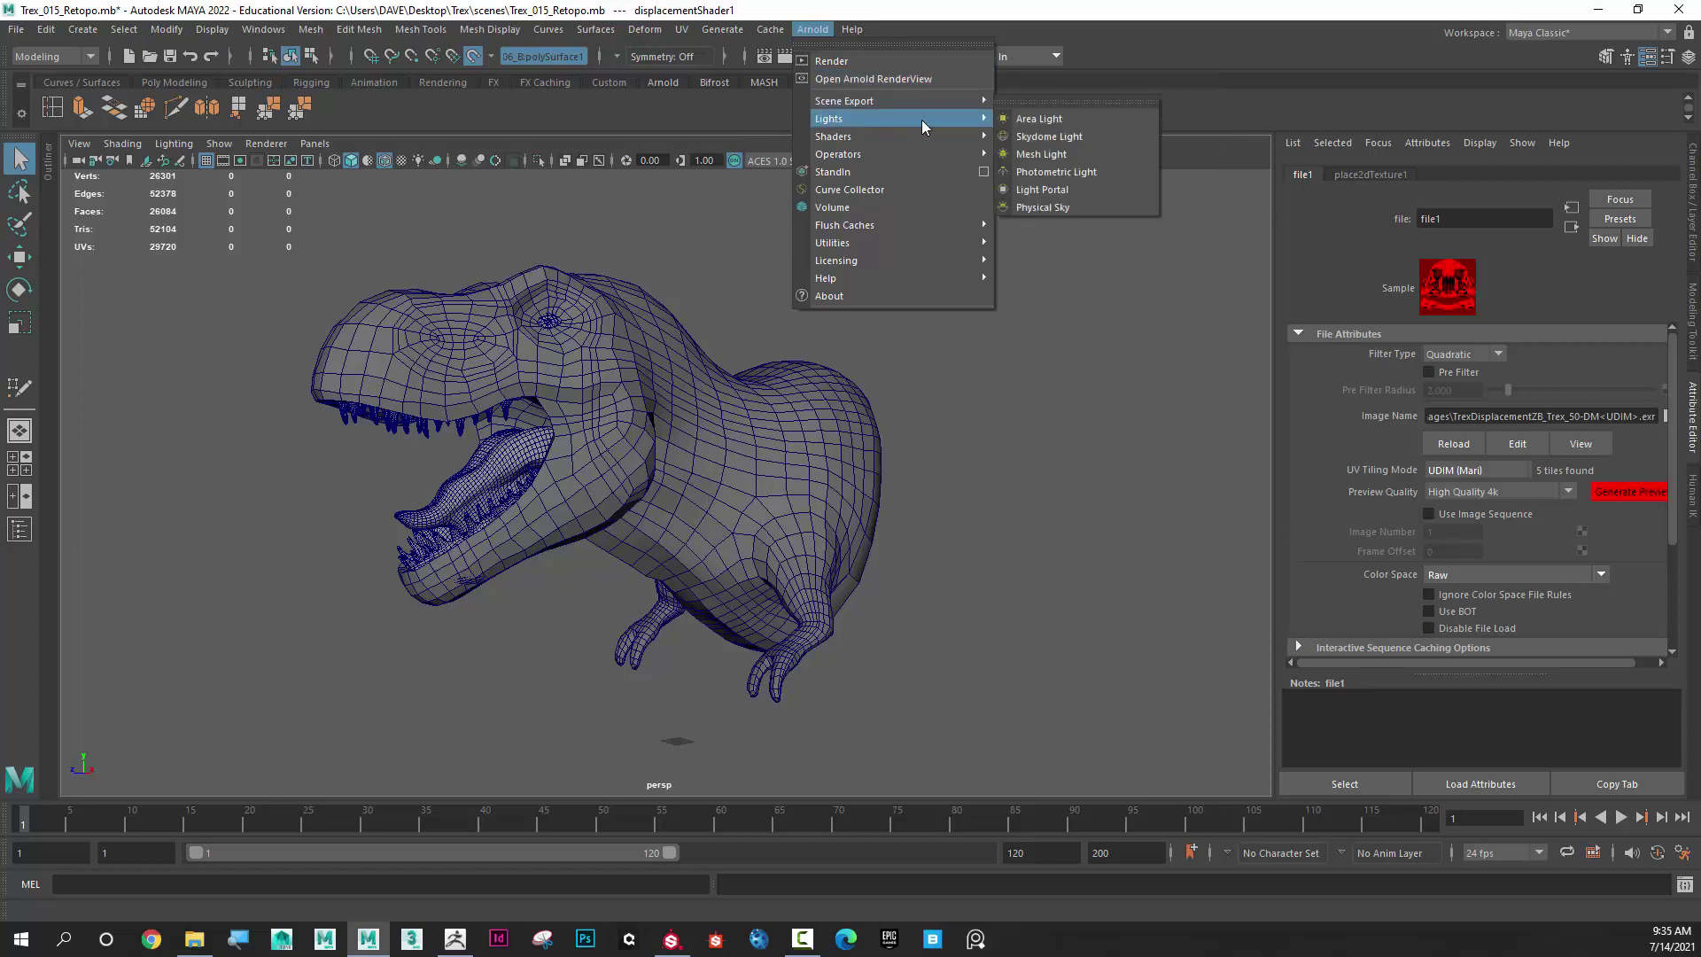
click(1068, 143)
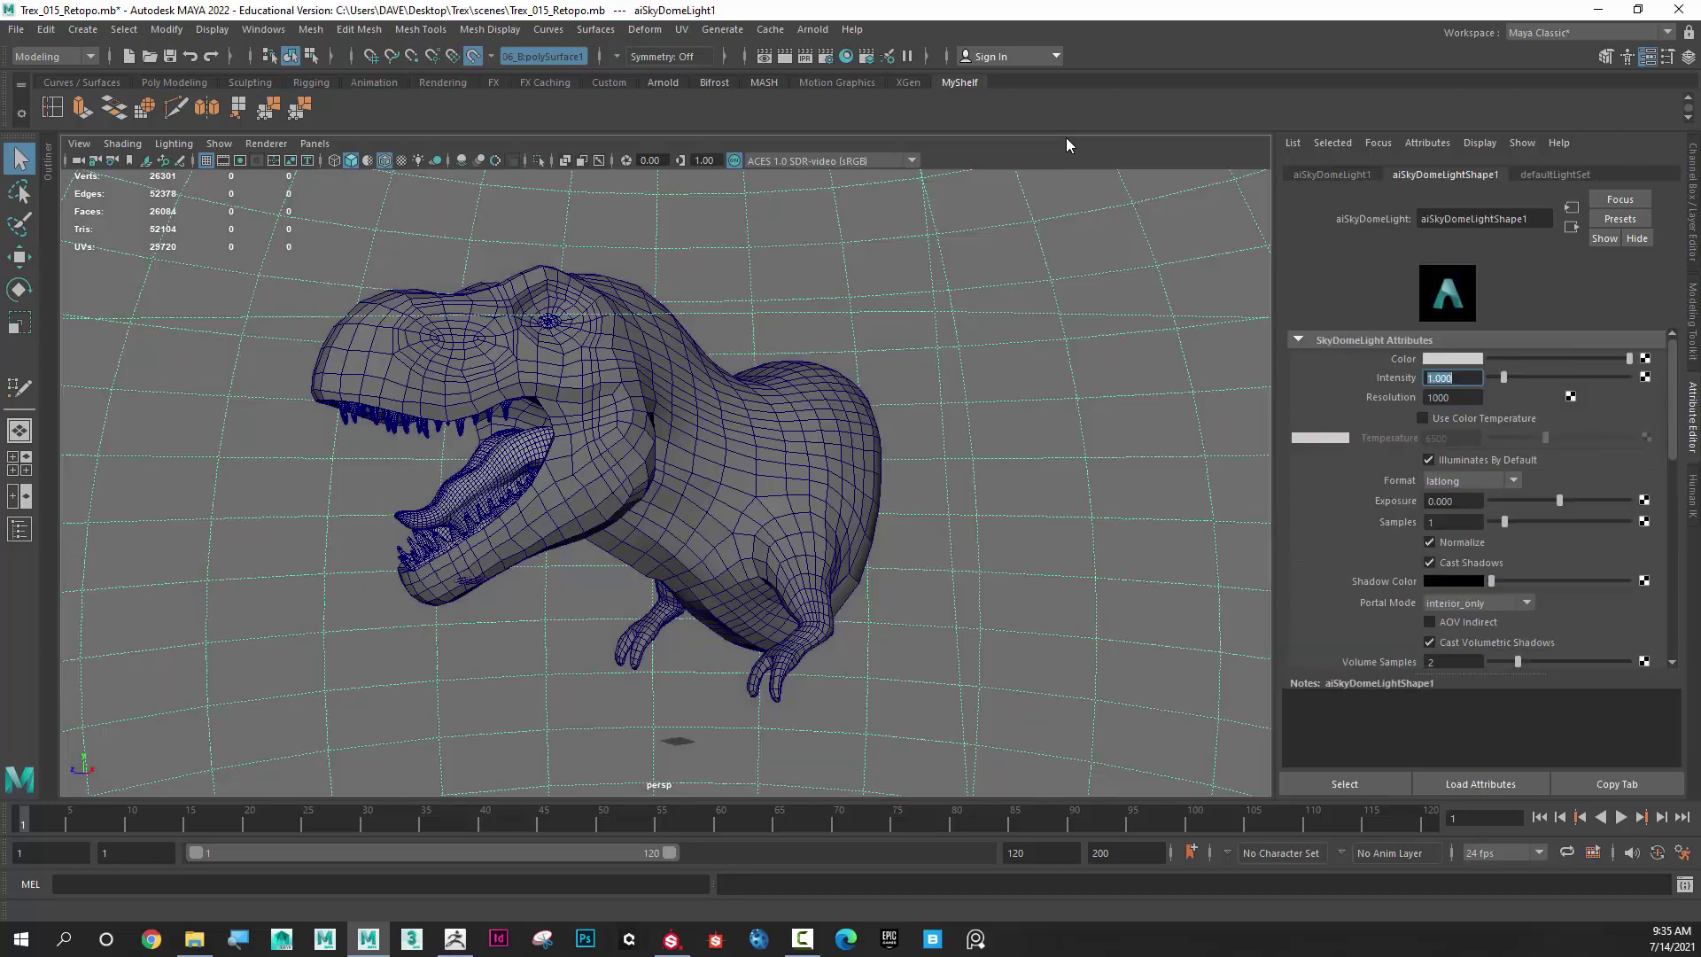
Frame the T-rex larger in the perspective view and start a render in the Arnold RenderView
alt+right_drag(1029, 301, 1026, 452)
scroll(866, 443, up, 10)
alt+drag(865, 437, 864, 458)
click(822, 31)
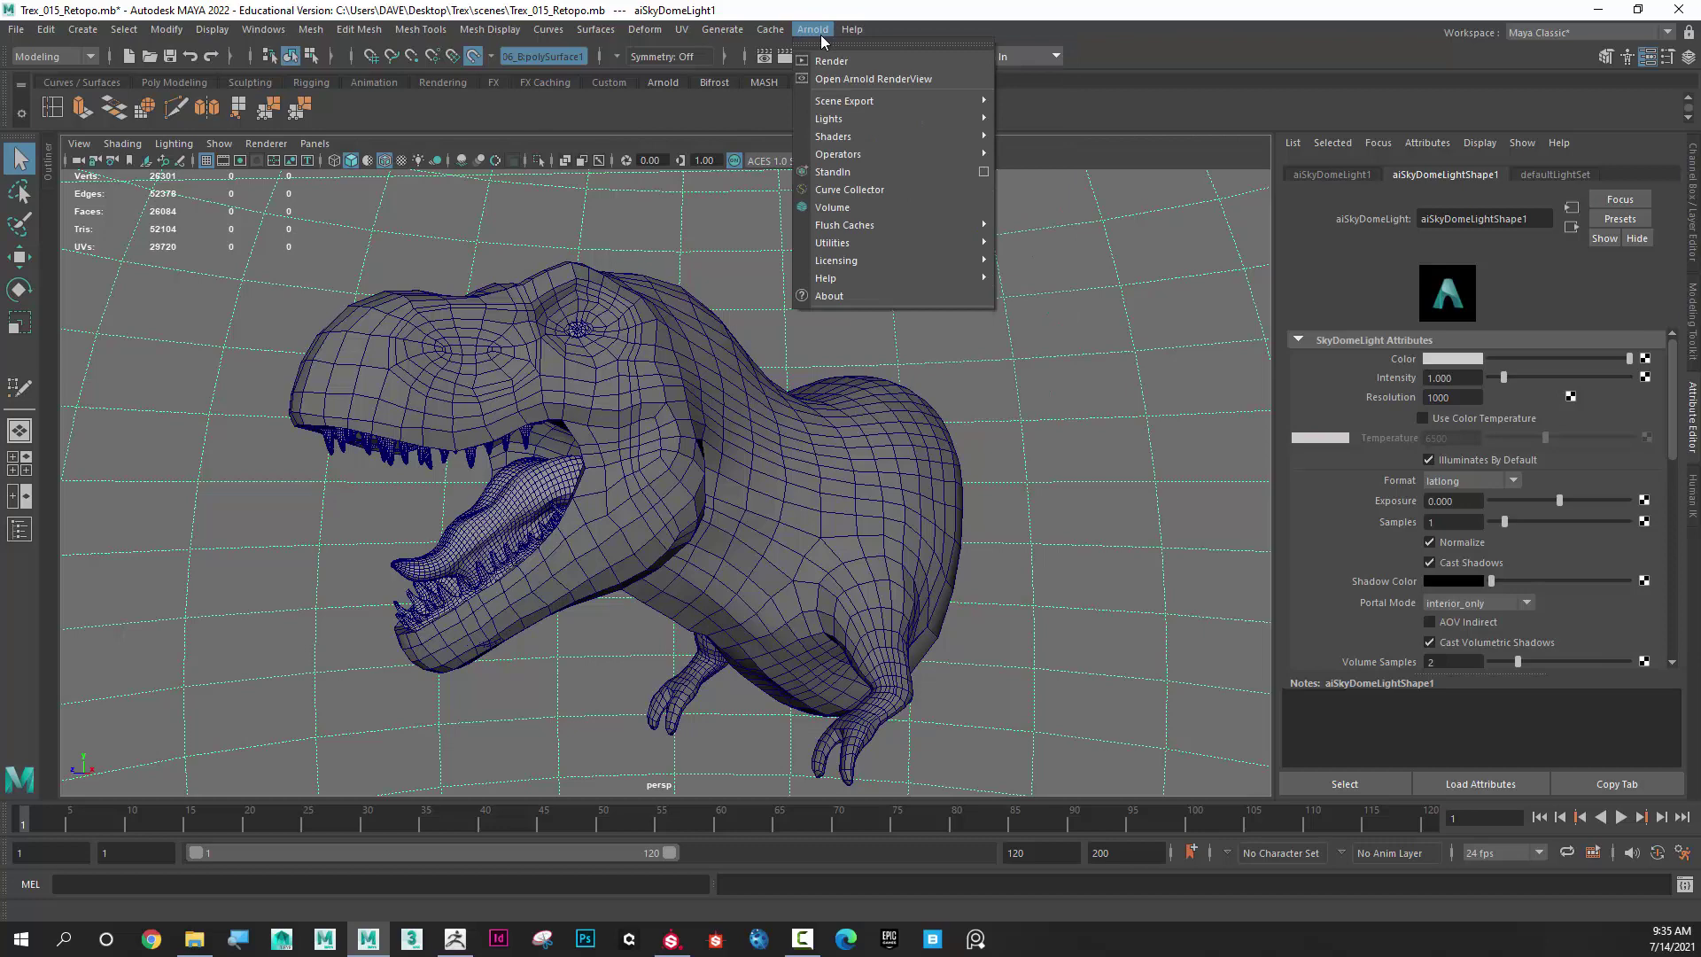
click(852, 78)
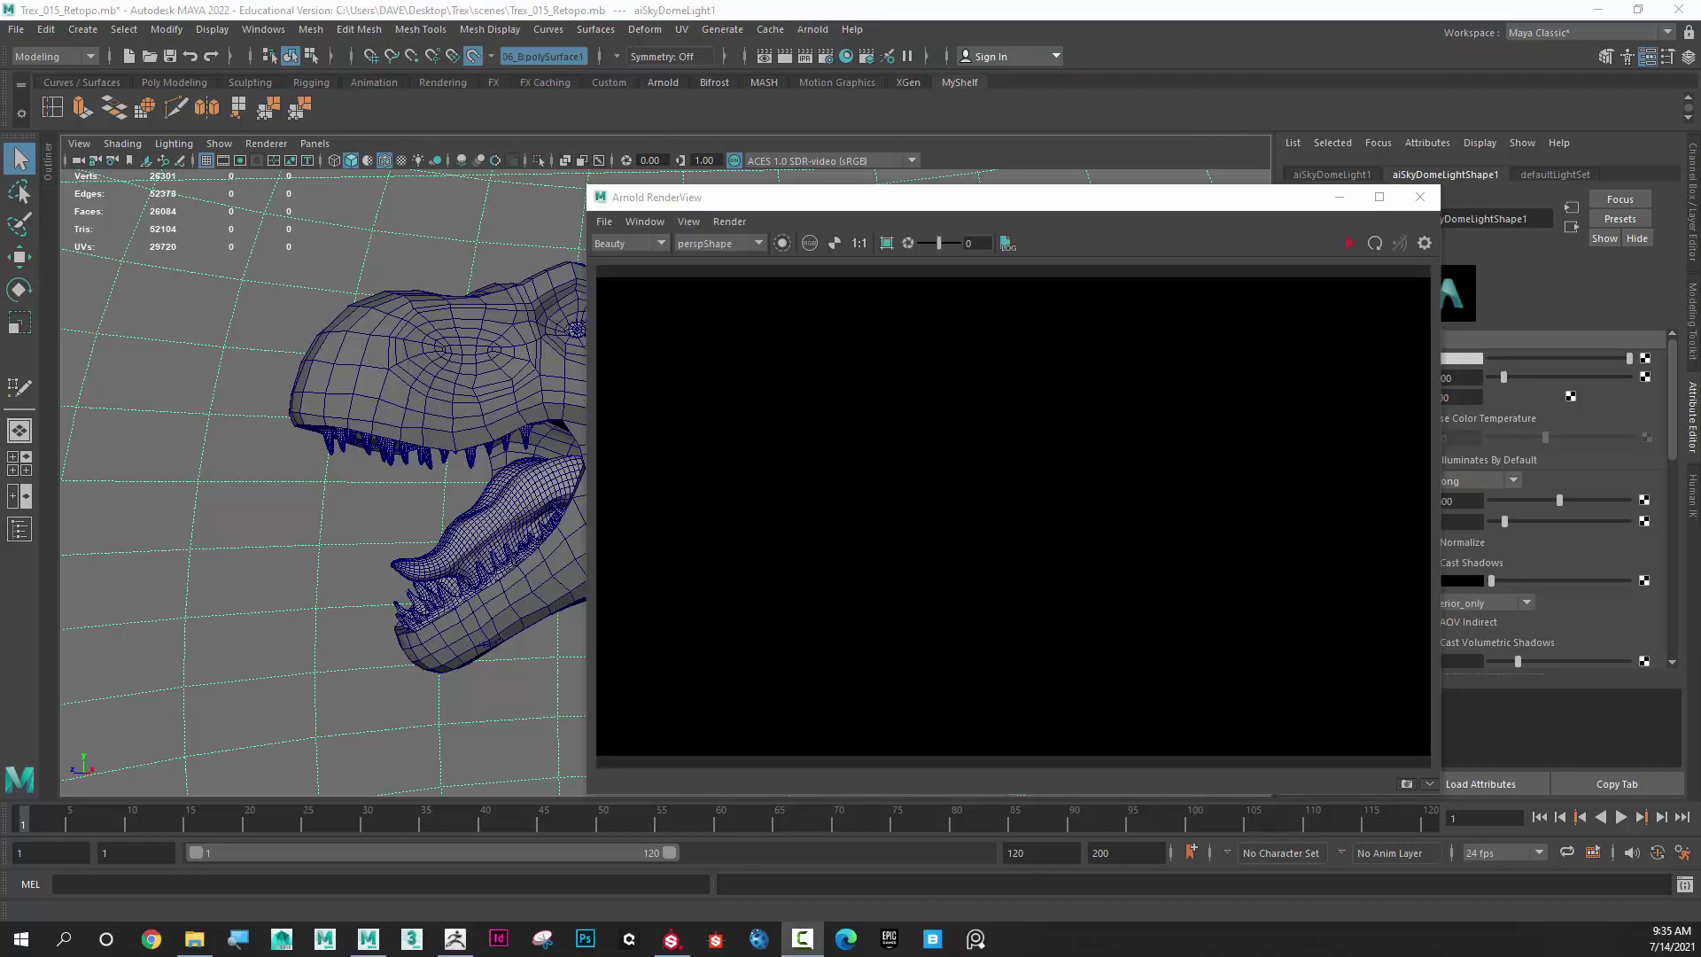
click(1349, 247)
click(1349, 246)
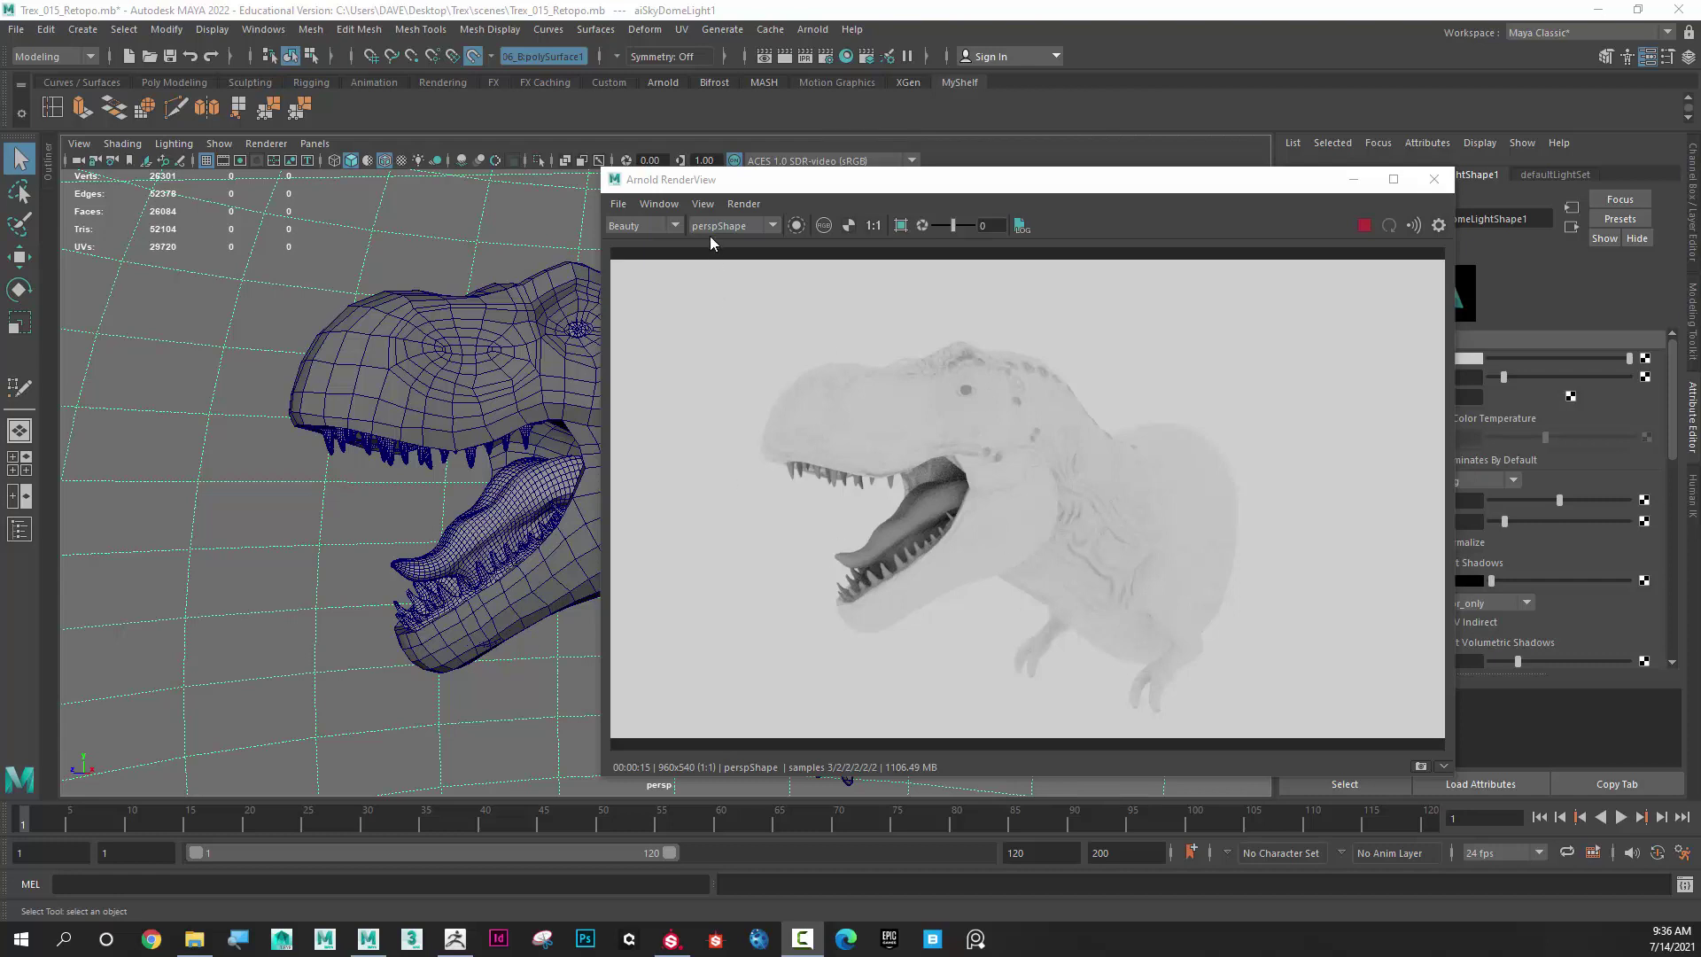
Check the RenderView's 3D Manipulation option and examine the displaced head and neck up close in the live render
click(664, 206)
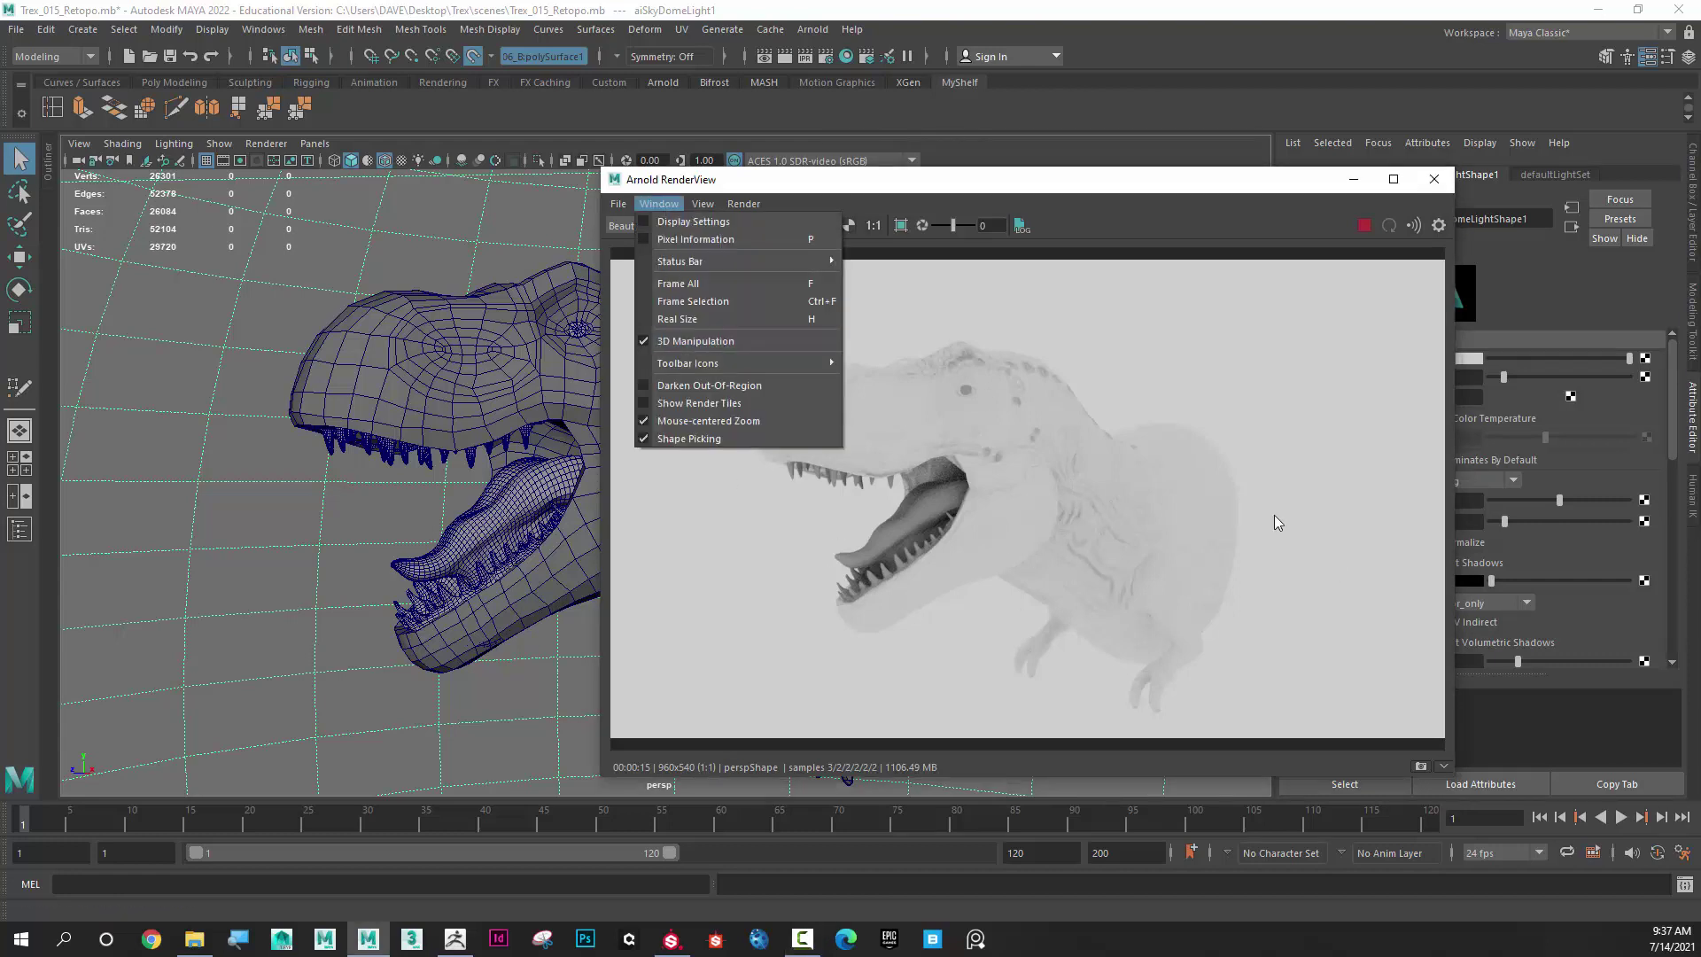
alt+drag(1135, 455, 1096, 453)
mouse_move(1093, 445)
alt+right_down()
mouse_move(1121, 560)
mouse_move(1071, 531)
mouse_move(1110, 505)
mouse_move(1066, 445)
alt+right_up()
alt+drag(1066, 444, 1092, 470)
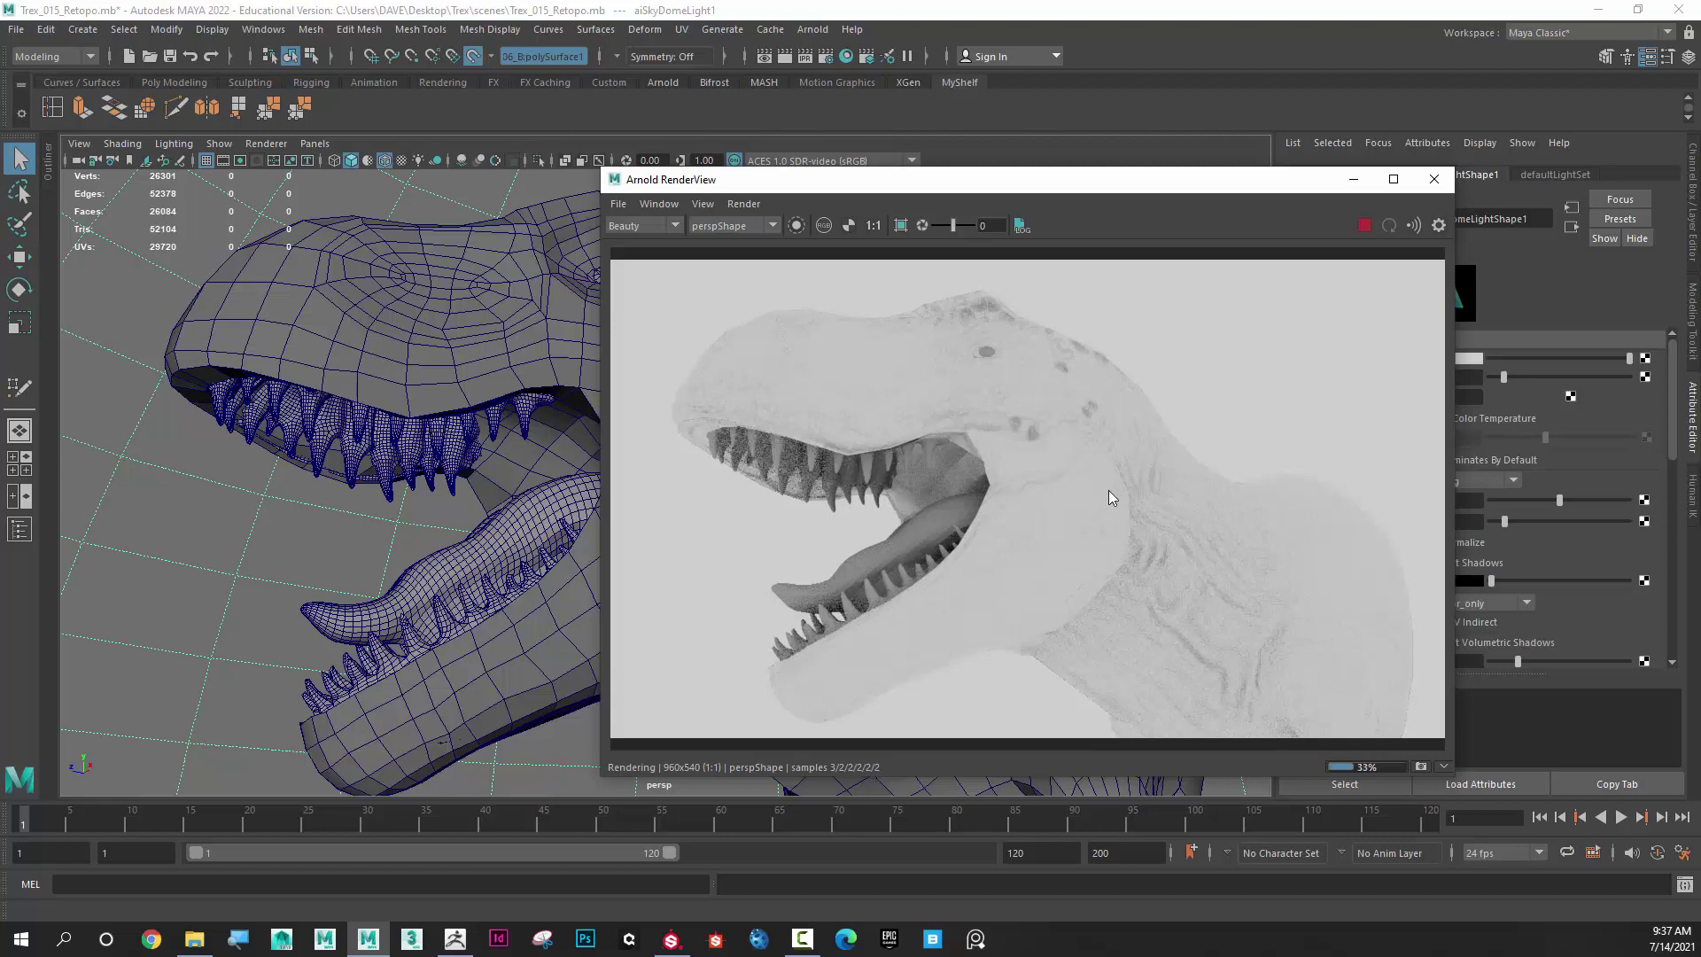
Select the T-rex body mesh and set the Scalar Zero Value in its Arnold displacement attributes to 0.5
mouse_move(1104, 491)
alt+mouse_down()
mouse_move(1081, 498)
mouse_move(1113, 491)
alt+mouse_up()
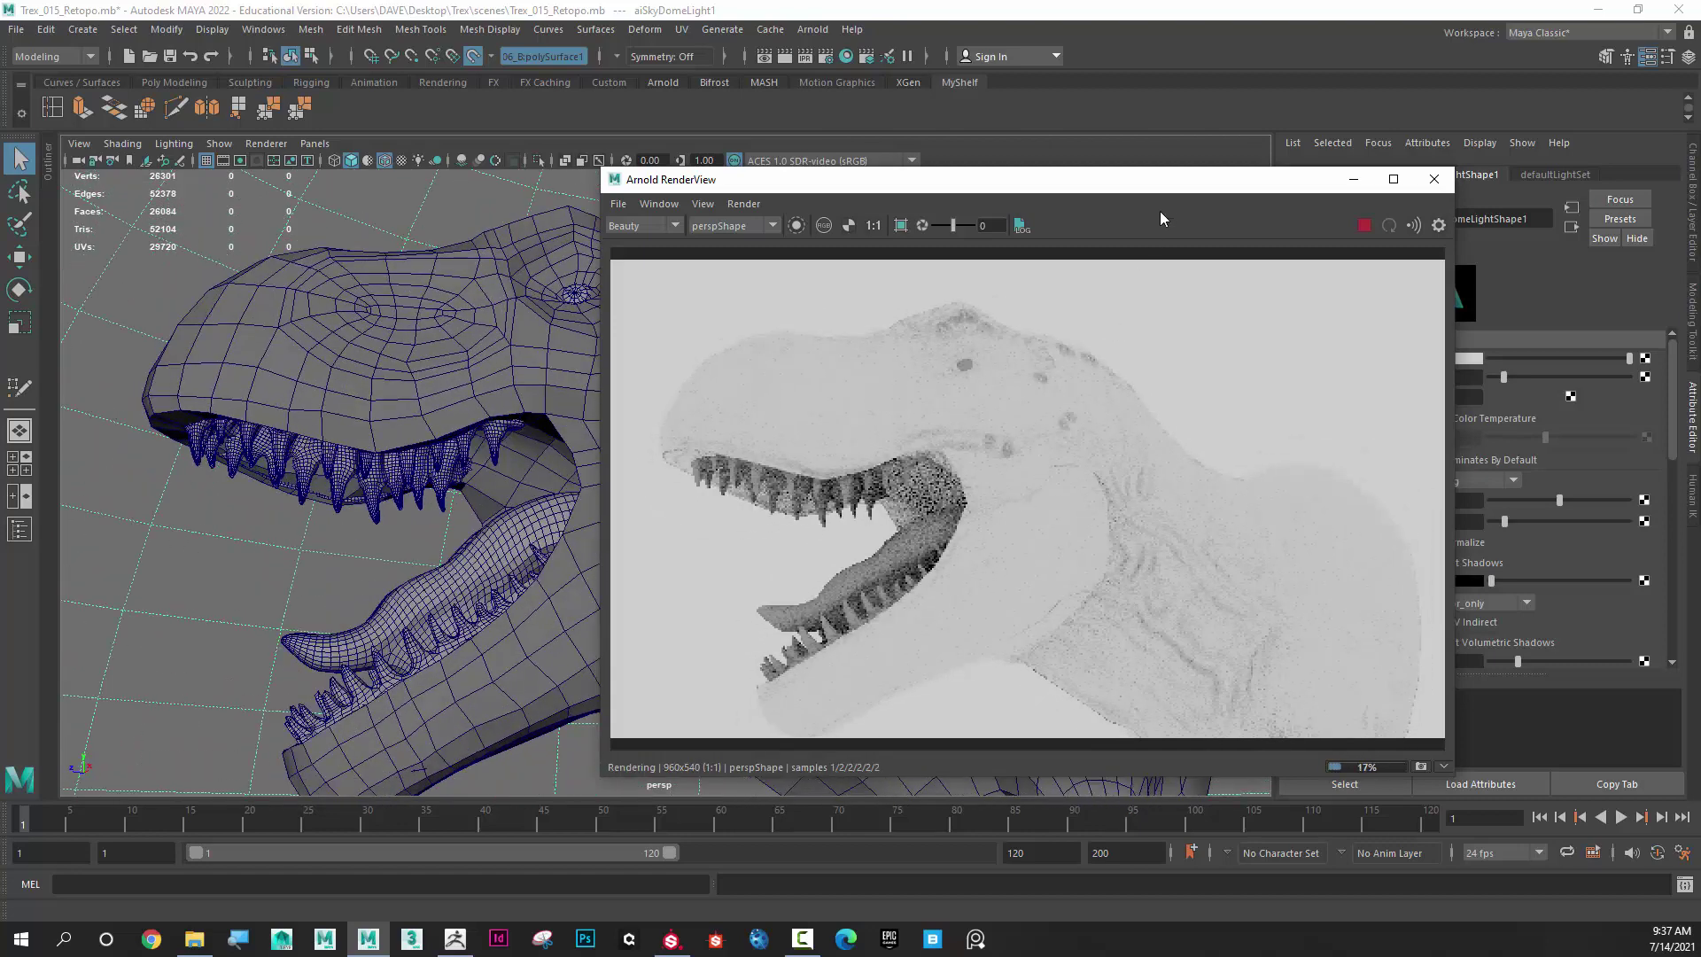
drag(1167, 194, 836, 398)
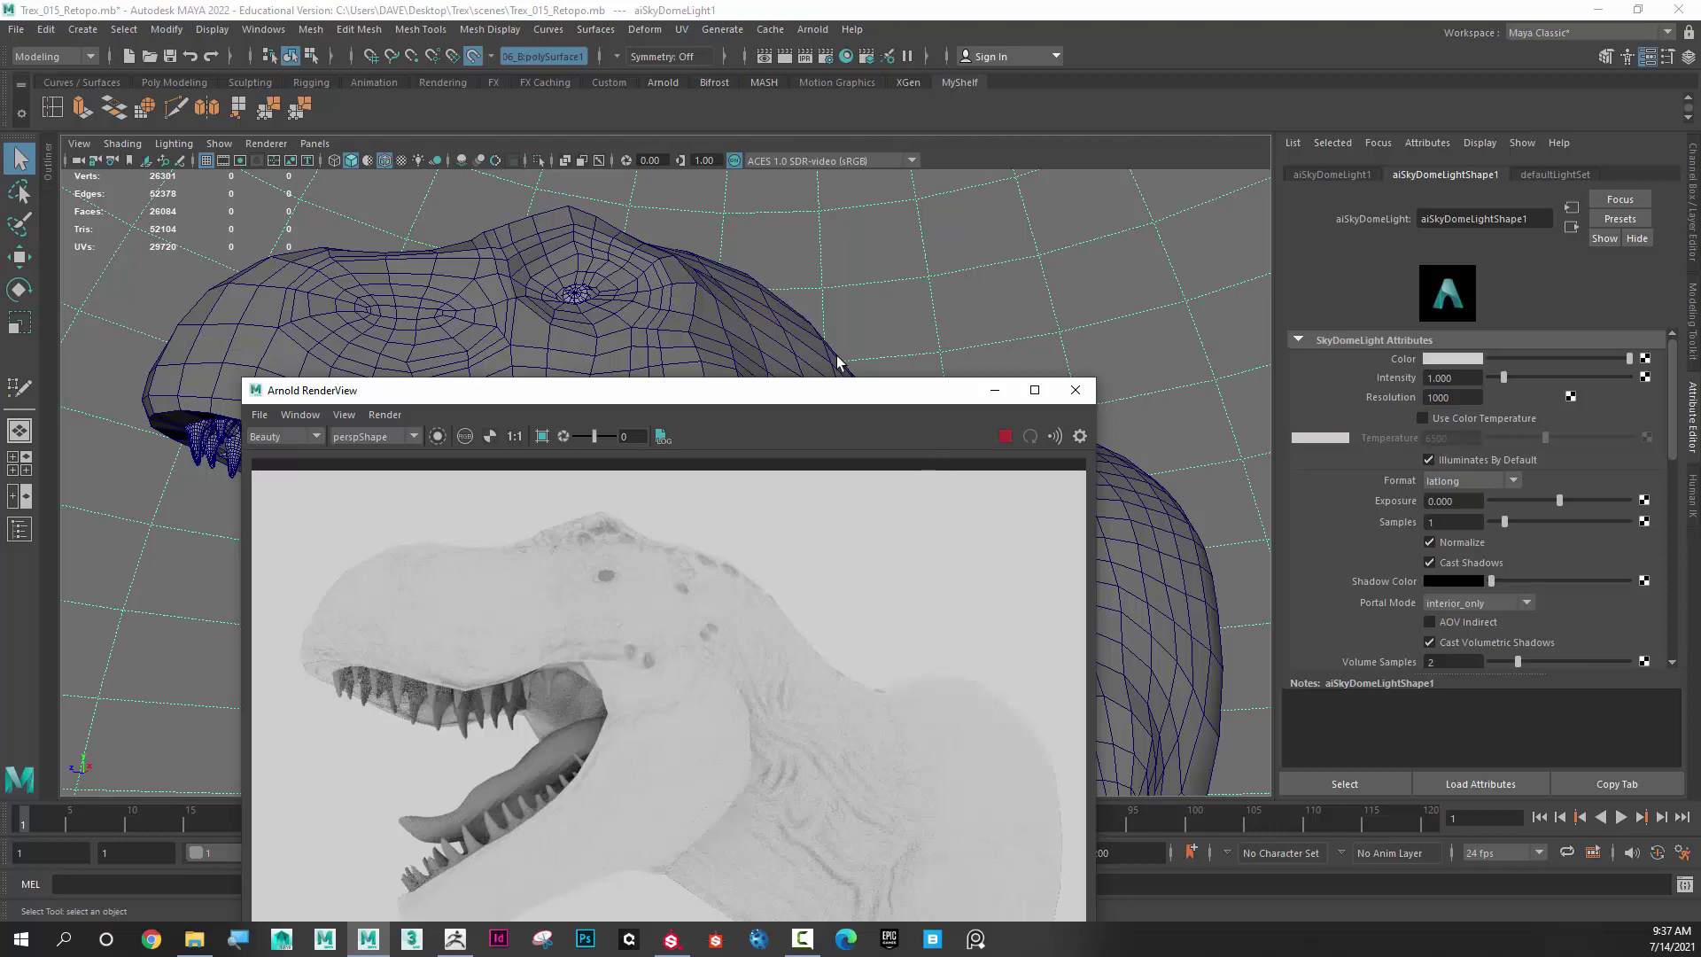
click(725, 308)
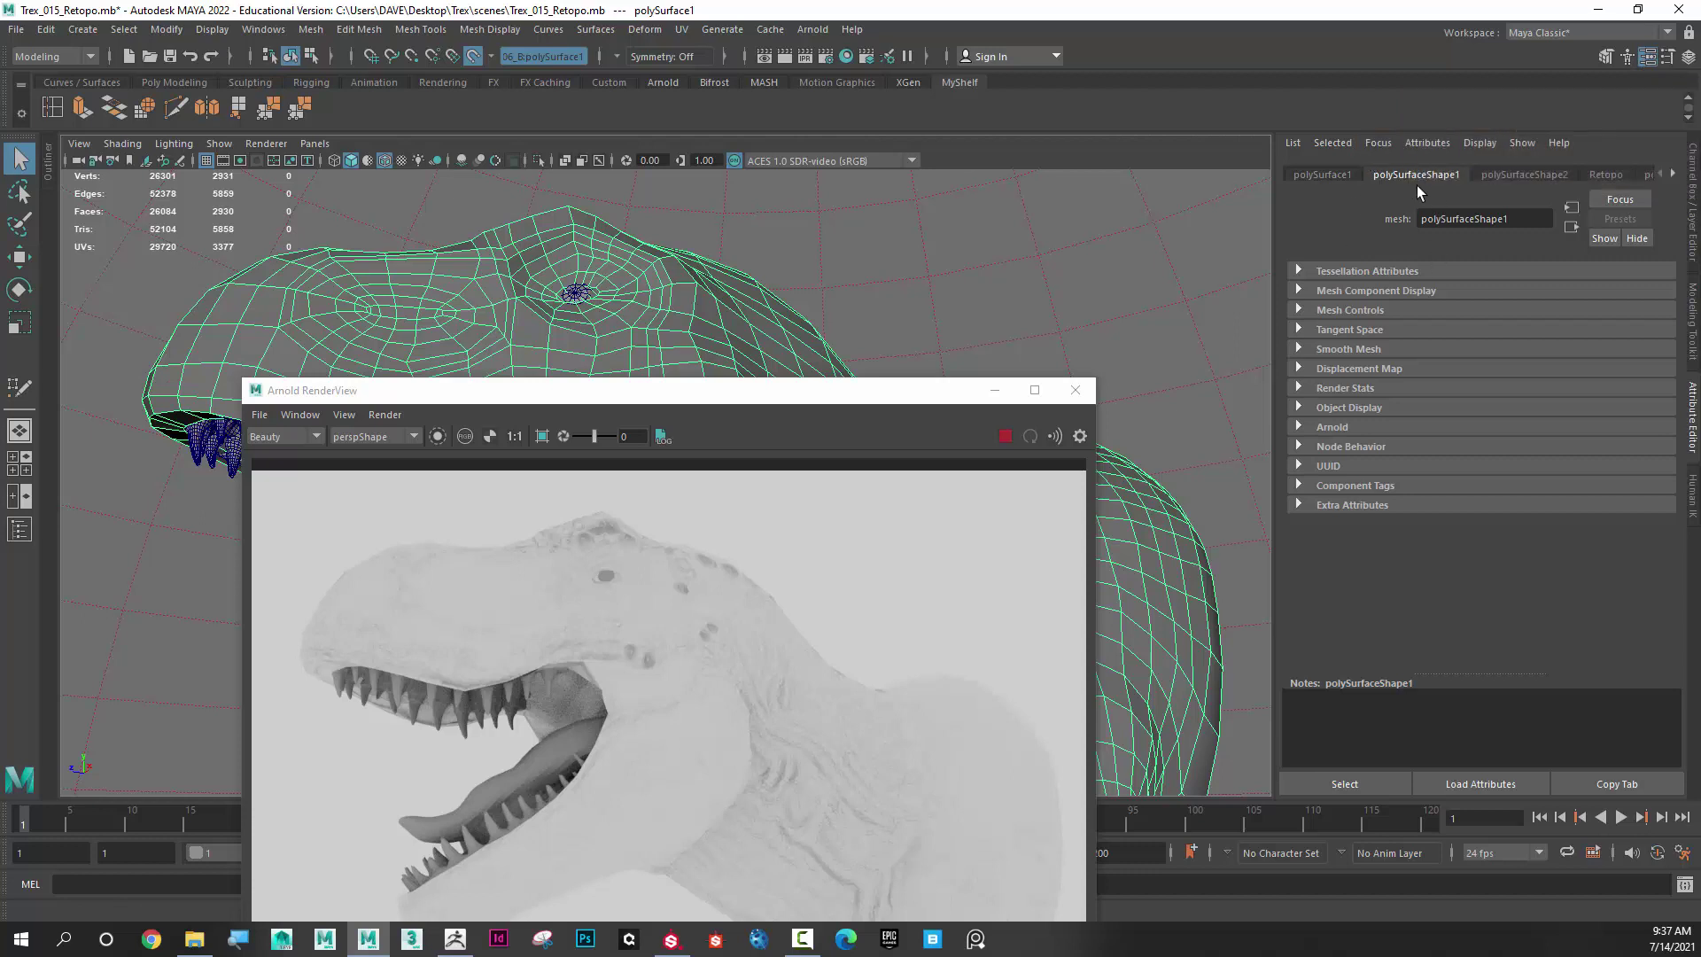
click(1310, 429)
scroll(1315, 423, down, 7)
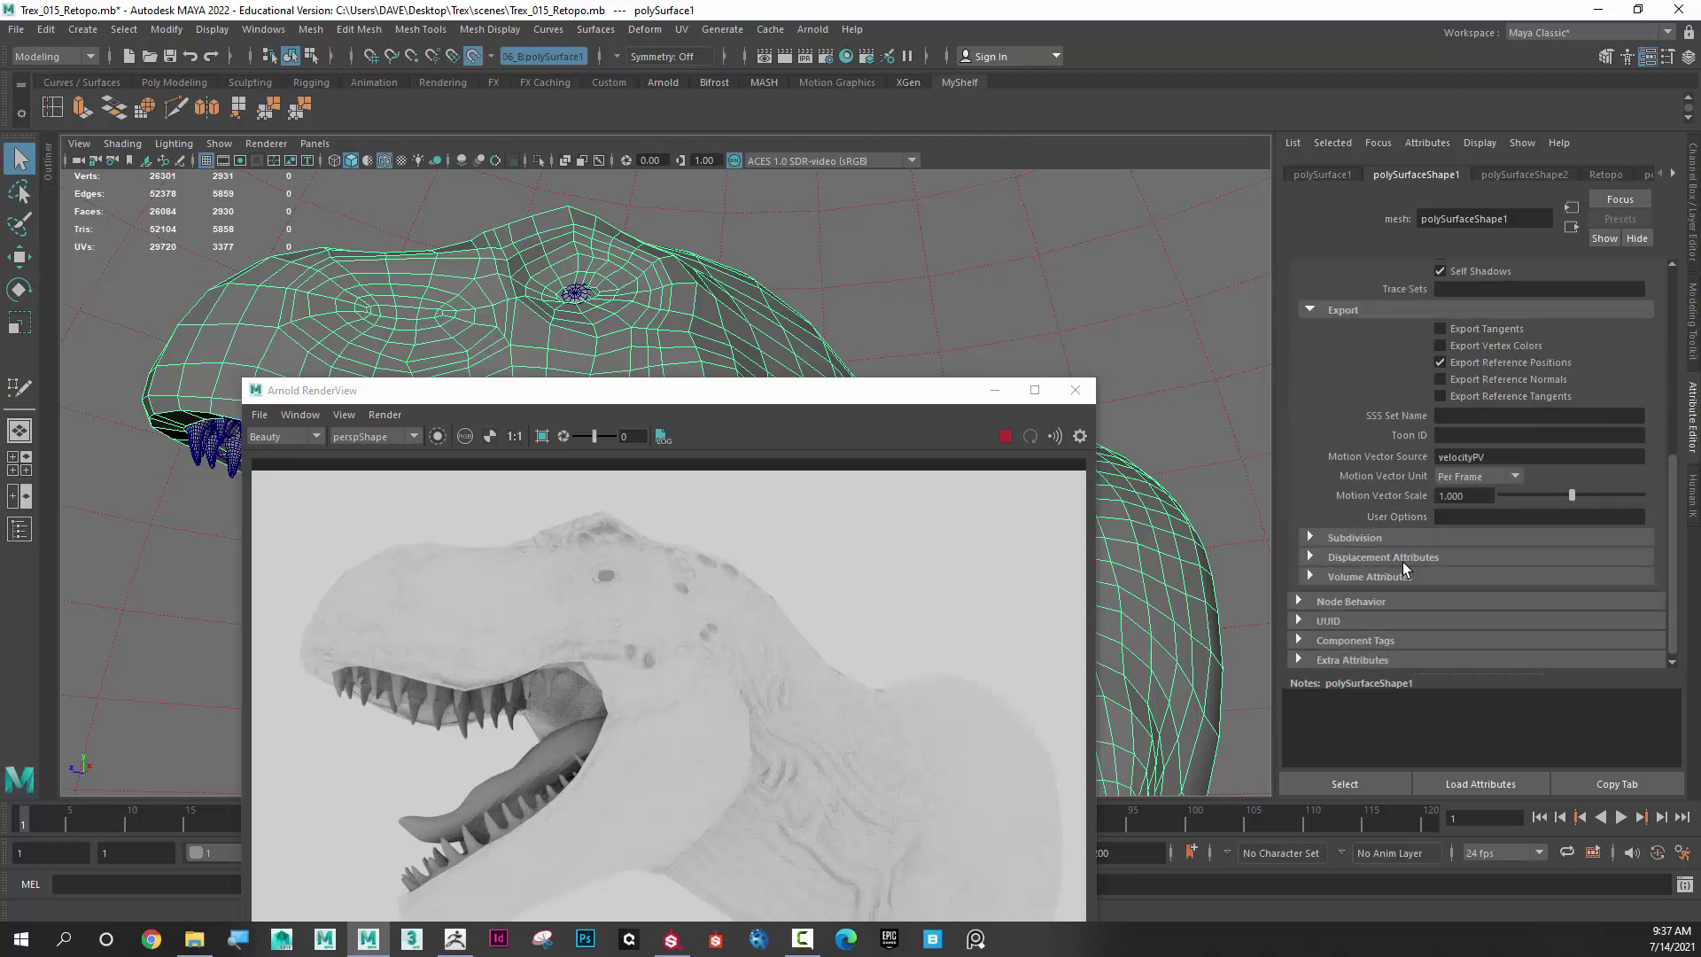
click(1391, 557)
scroll(1342, 351, down, 3)
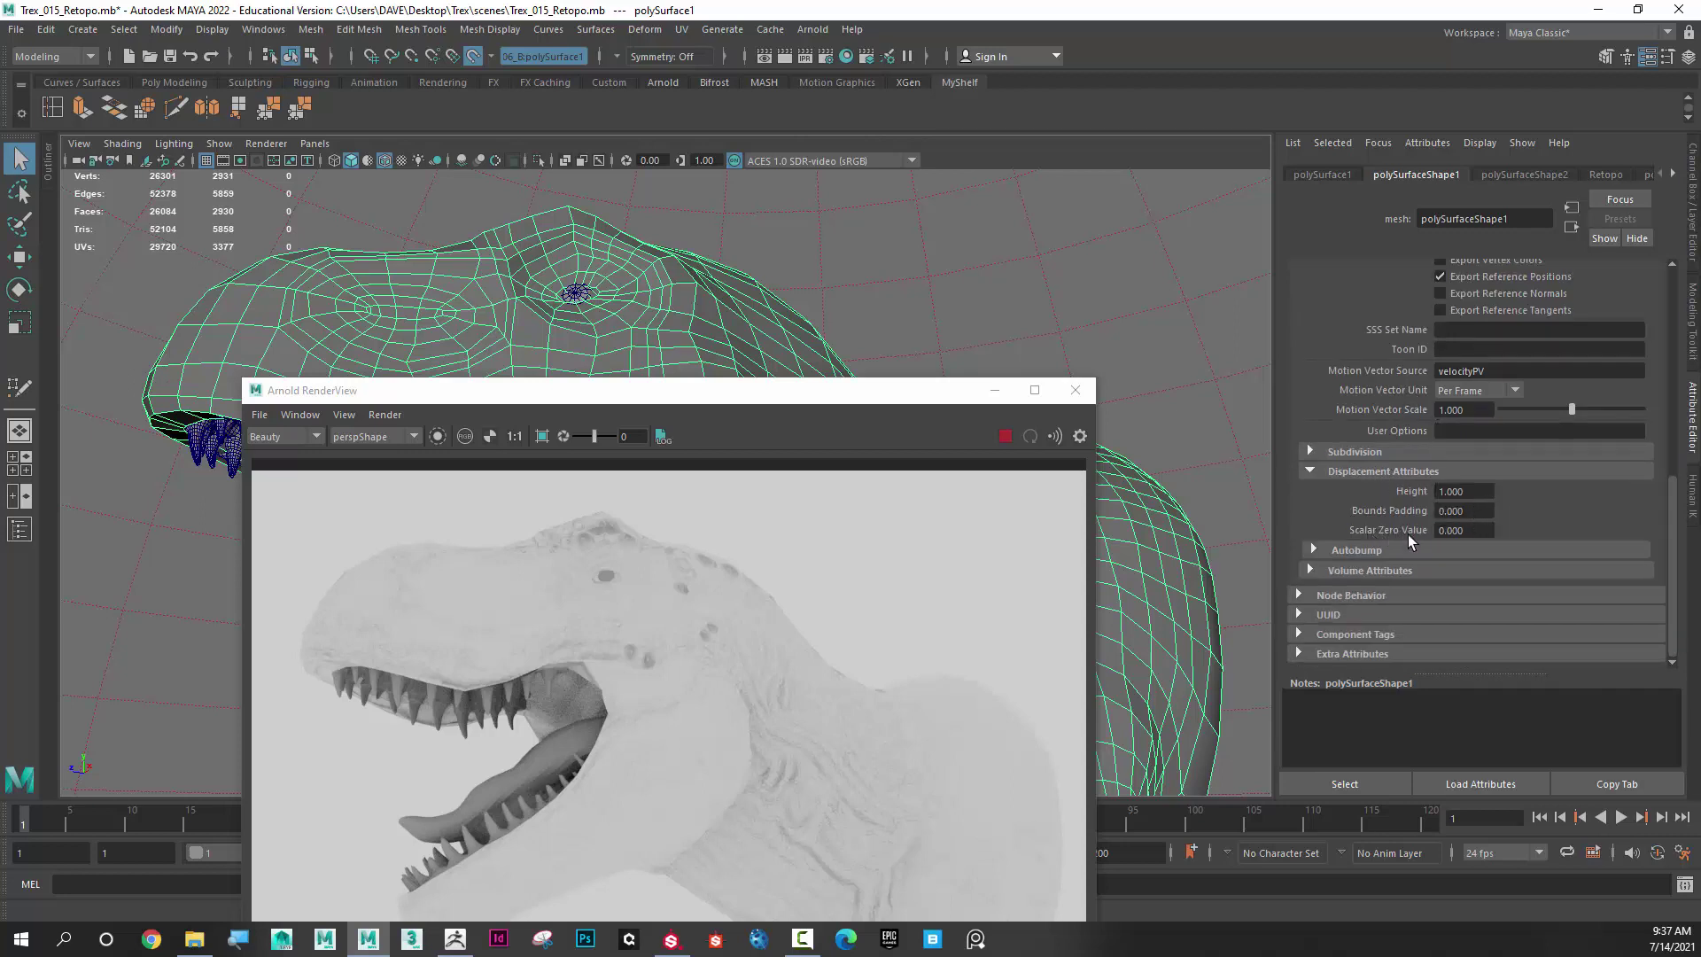
click(1458, 530)
text(0.5)
key(Return)
drag(904, 395, 927, 250)
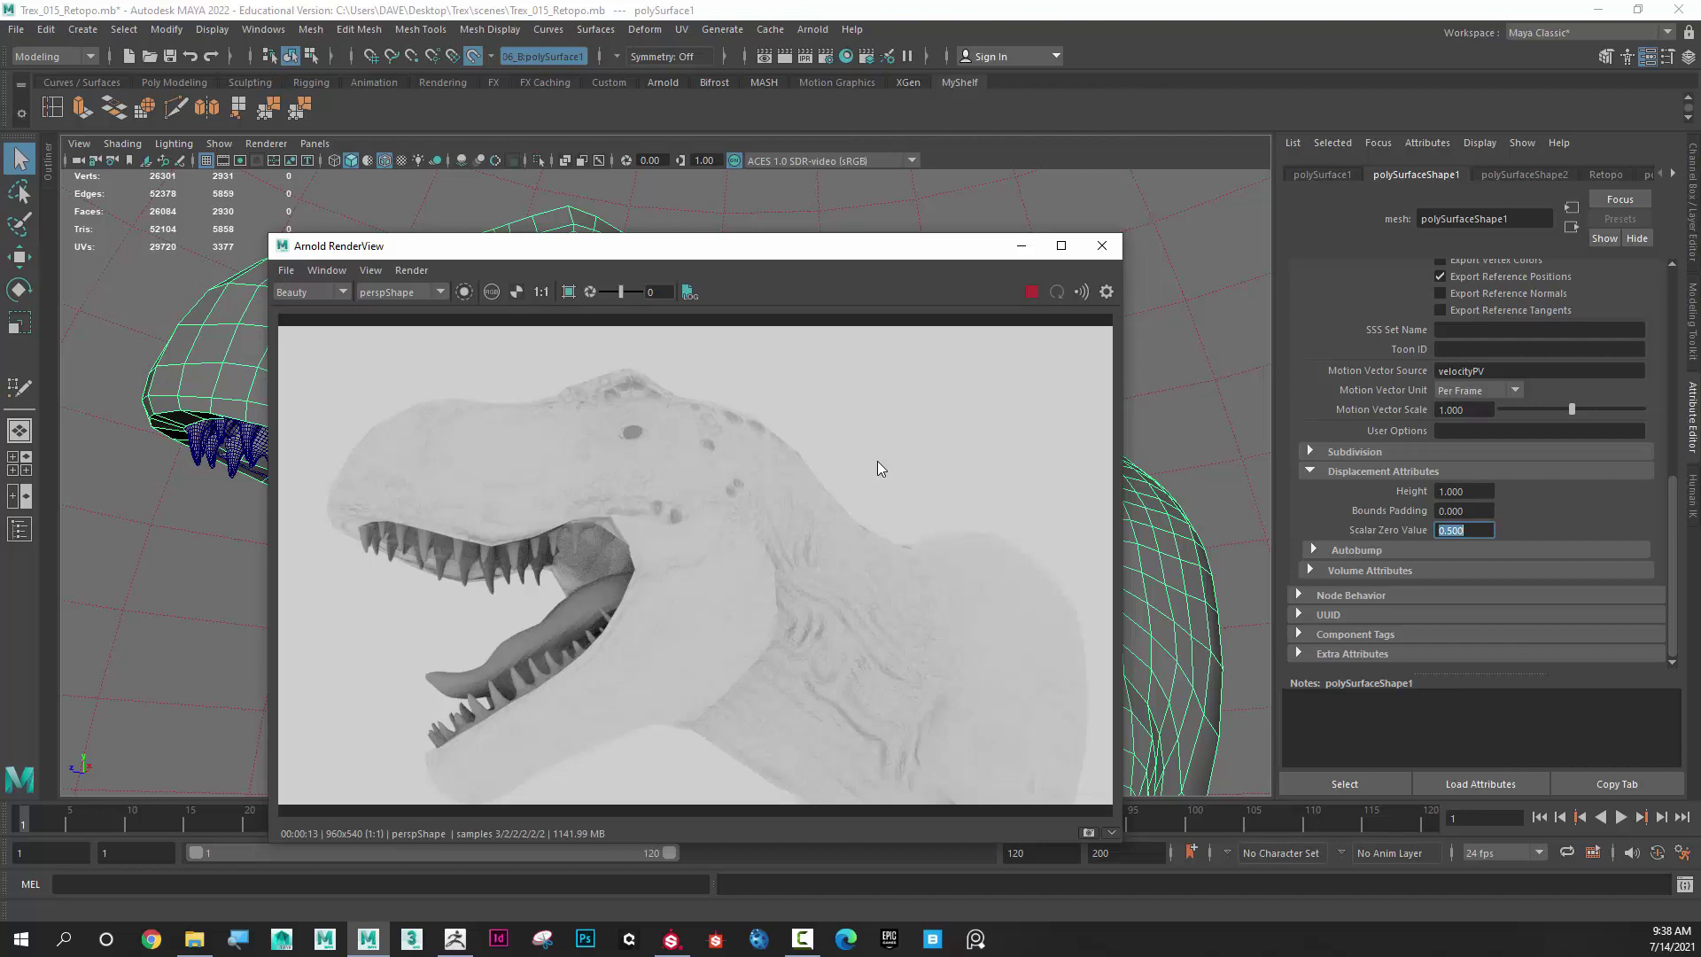
Test the body mesh's displacement Height at 2, 3 and 10 in the live render, and restore it to 1
click(1475, 531)
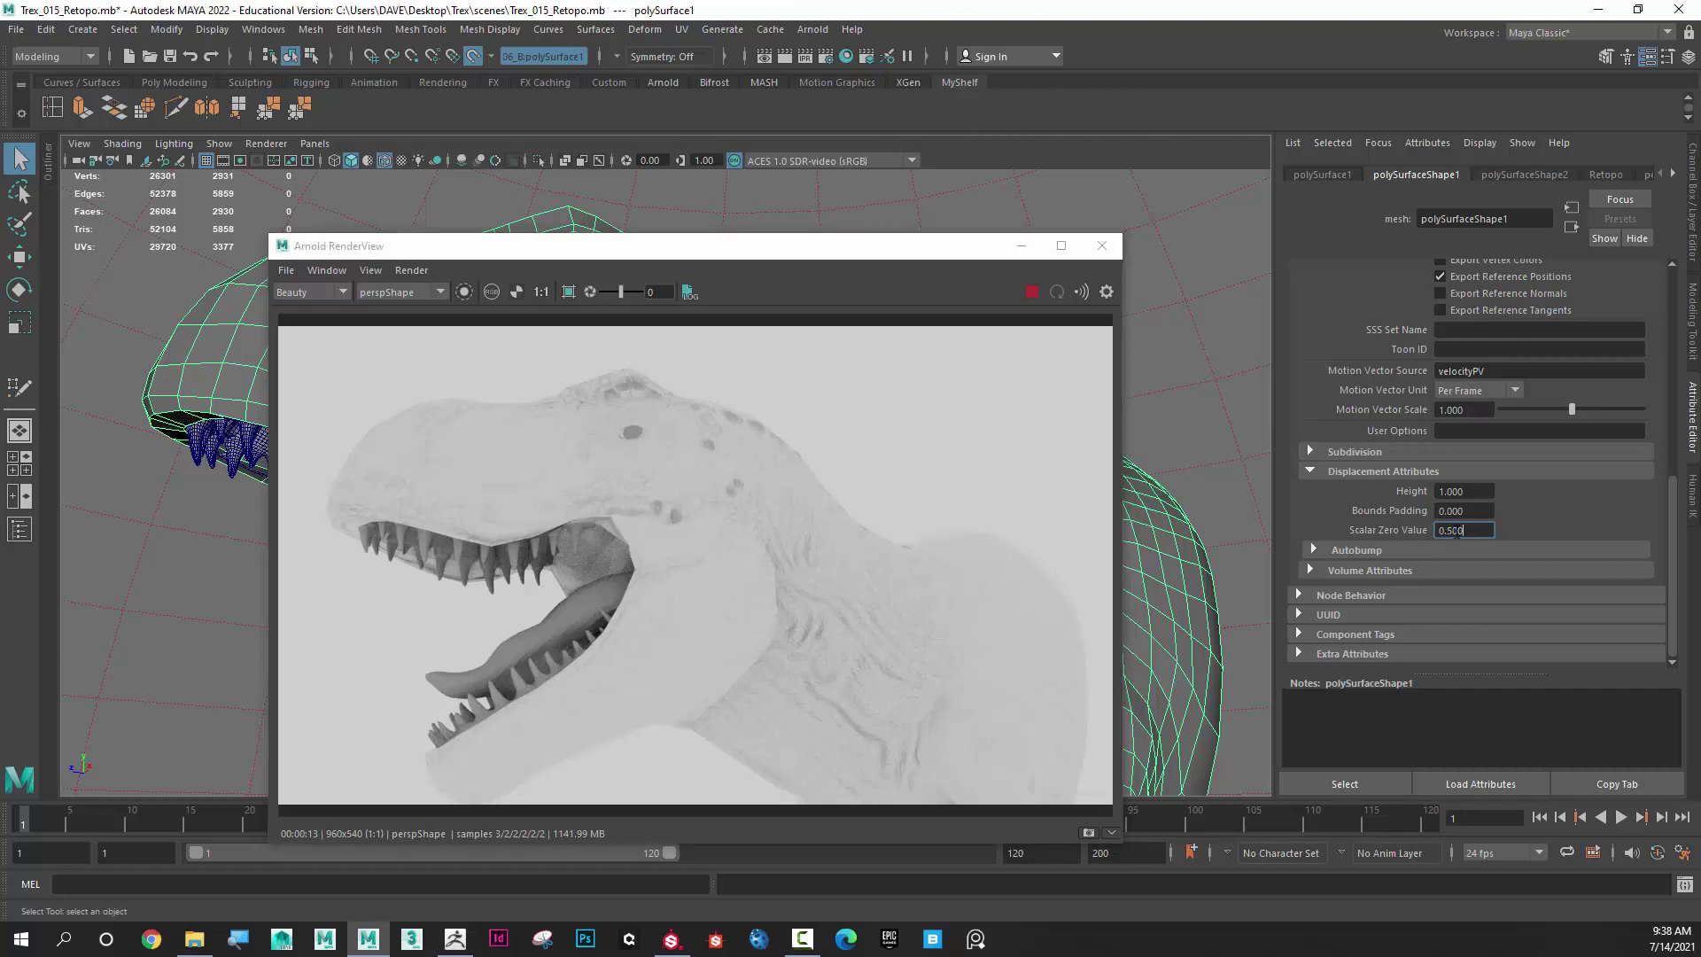
click(1472, 490)
text(2)
key(Return)
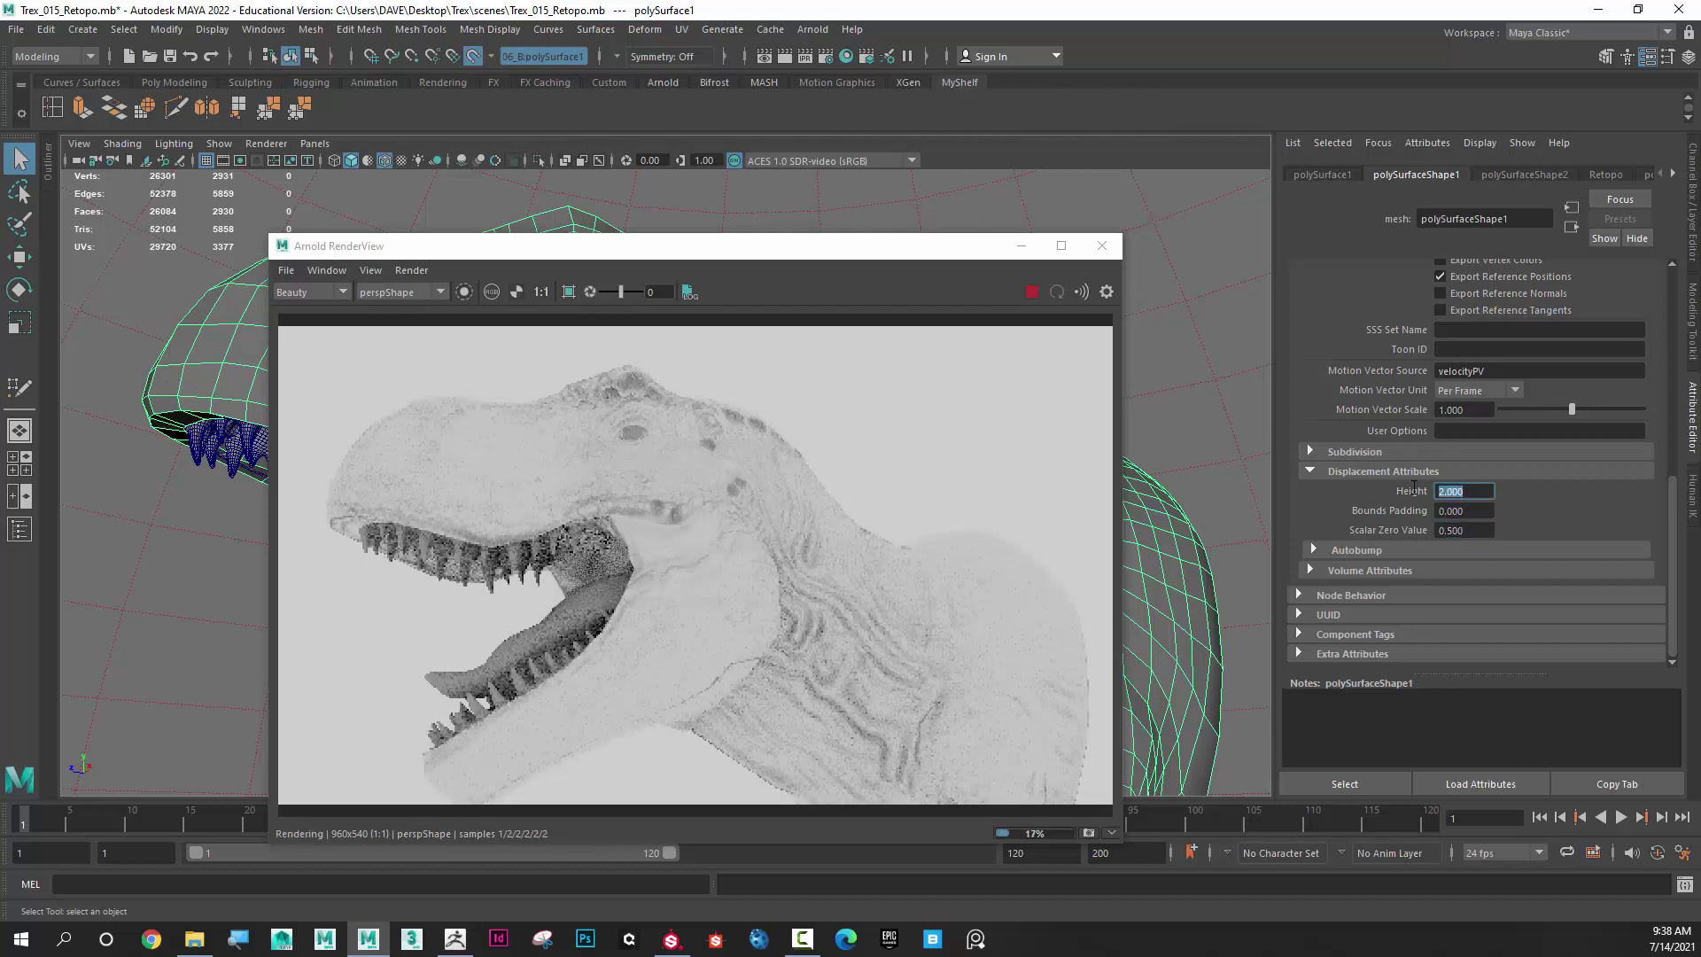
text(3)
key(Return)
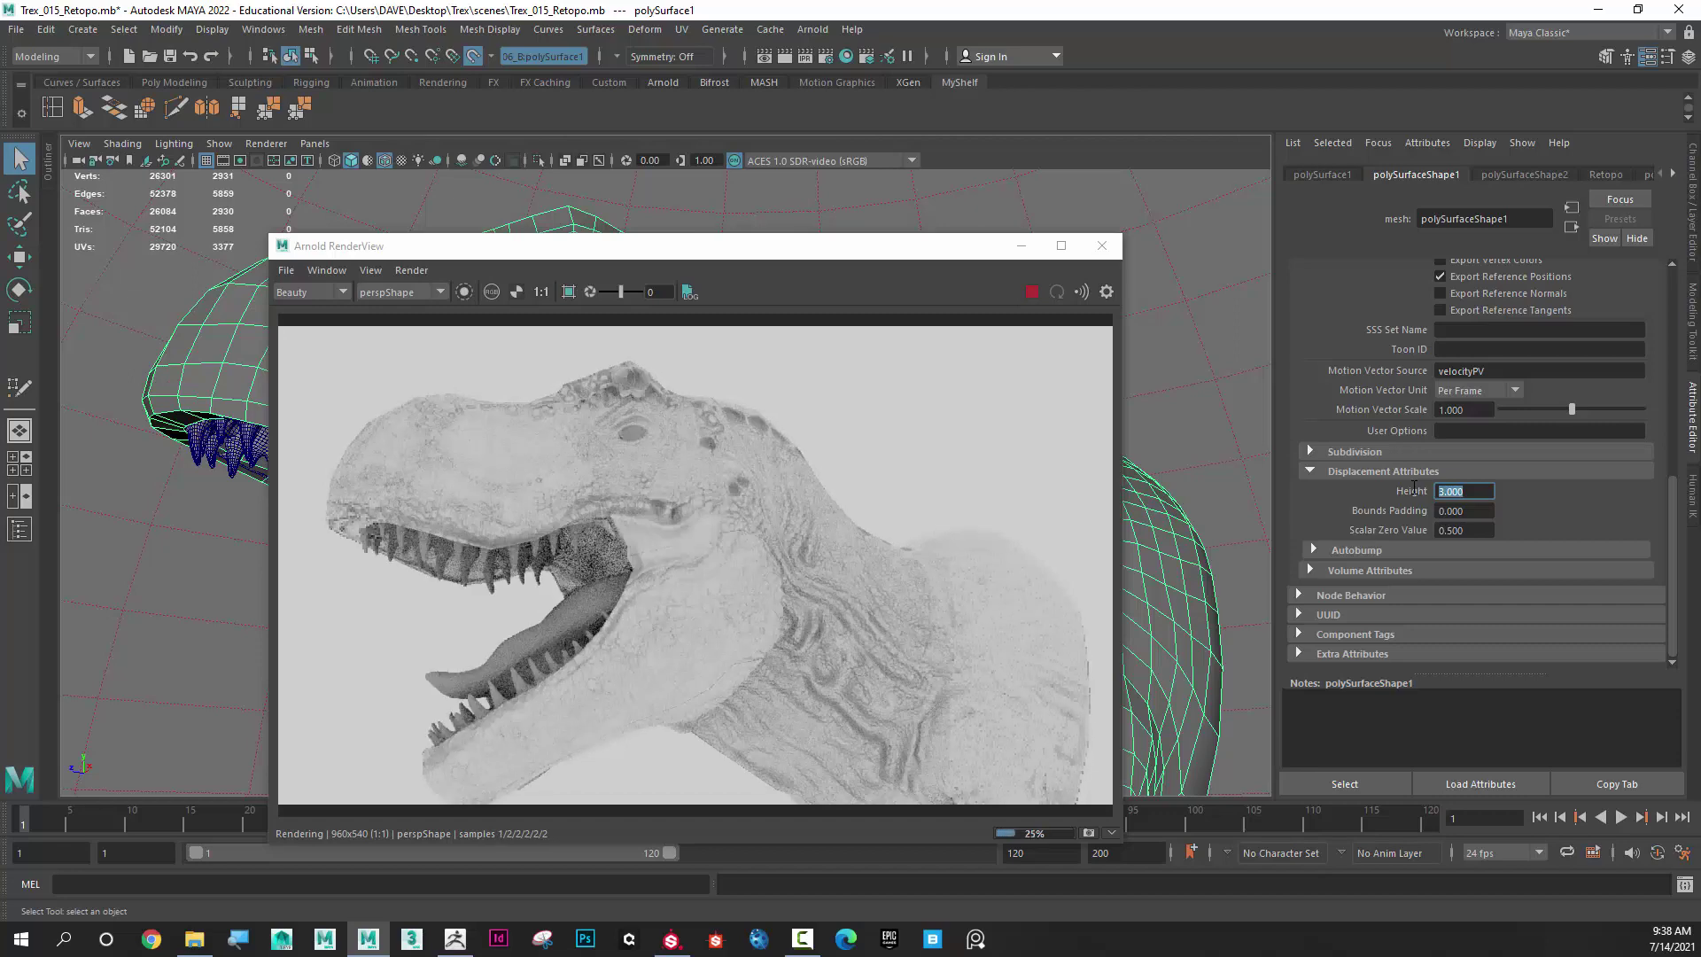
text(10)
key(Return)
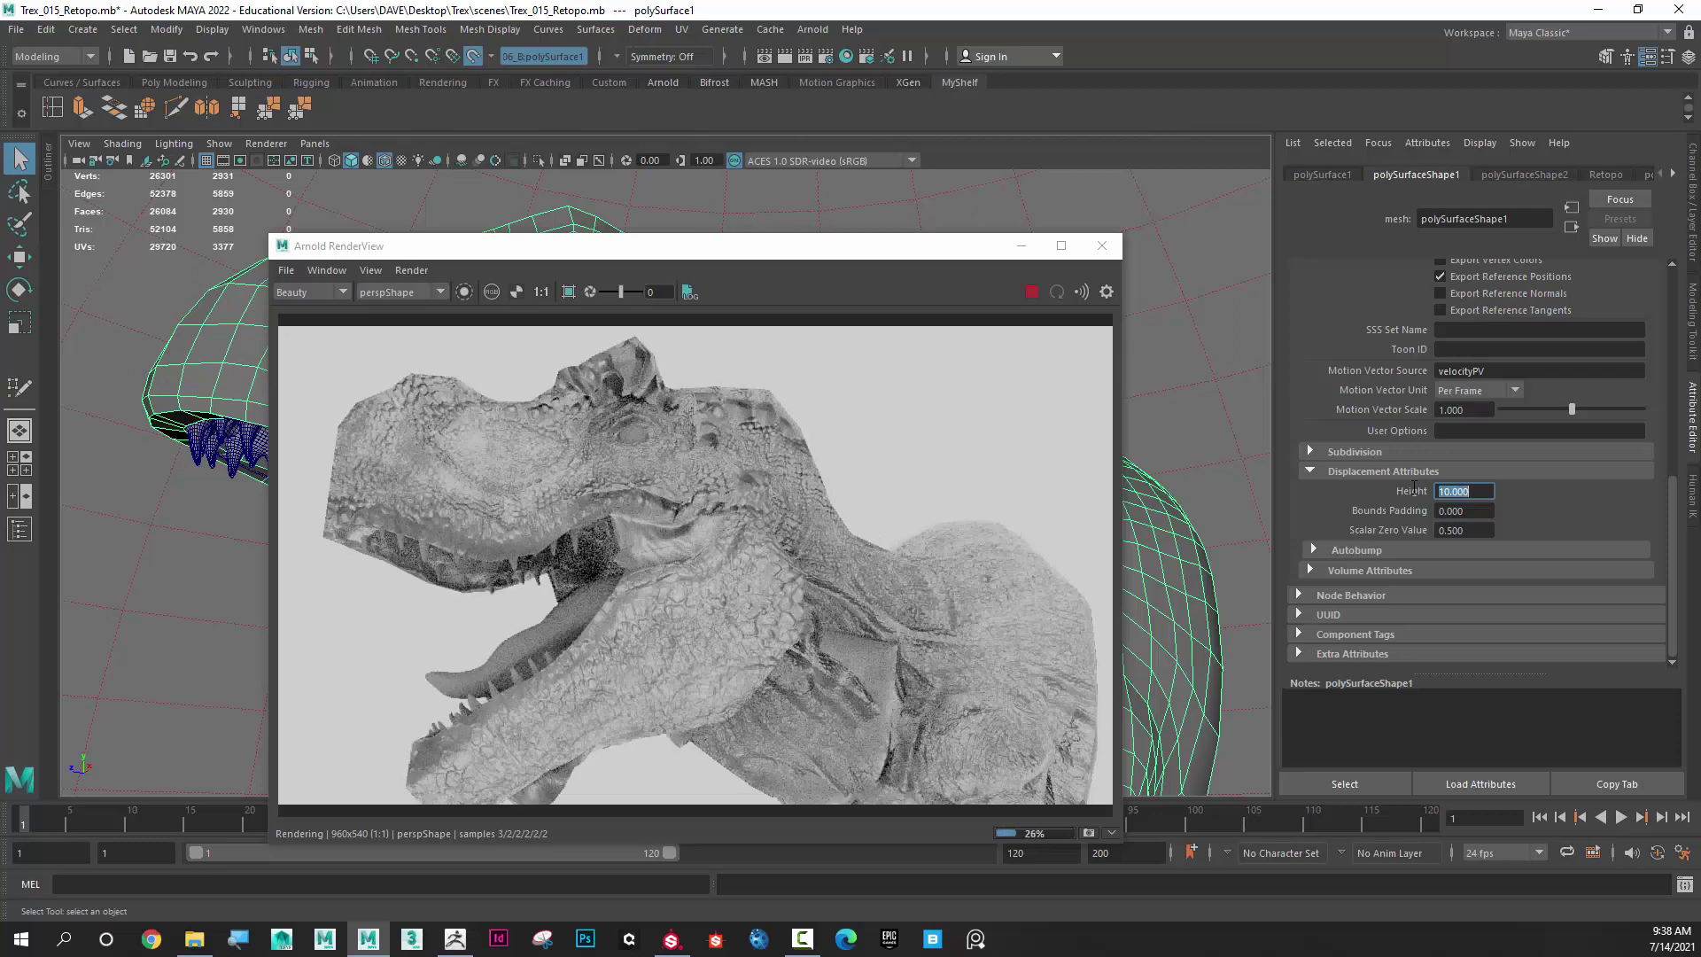
text(1)
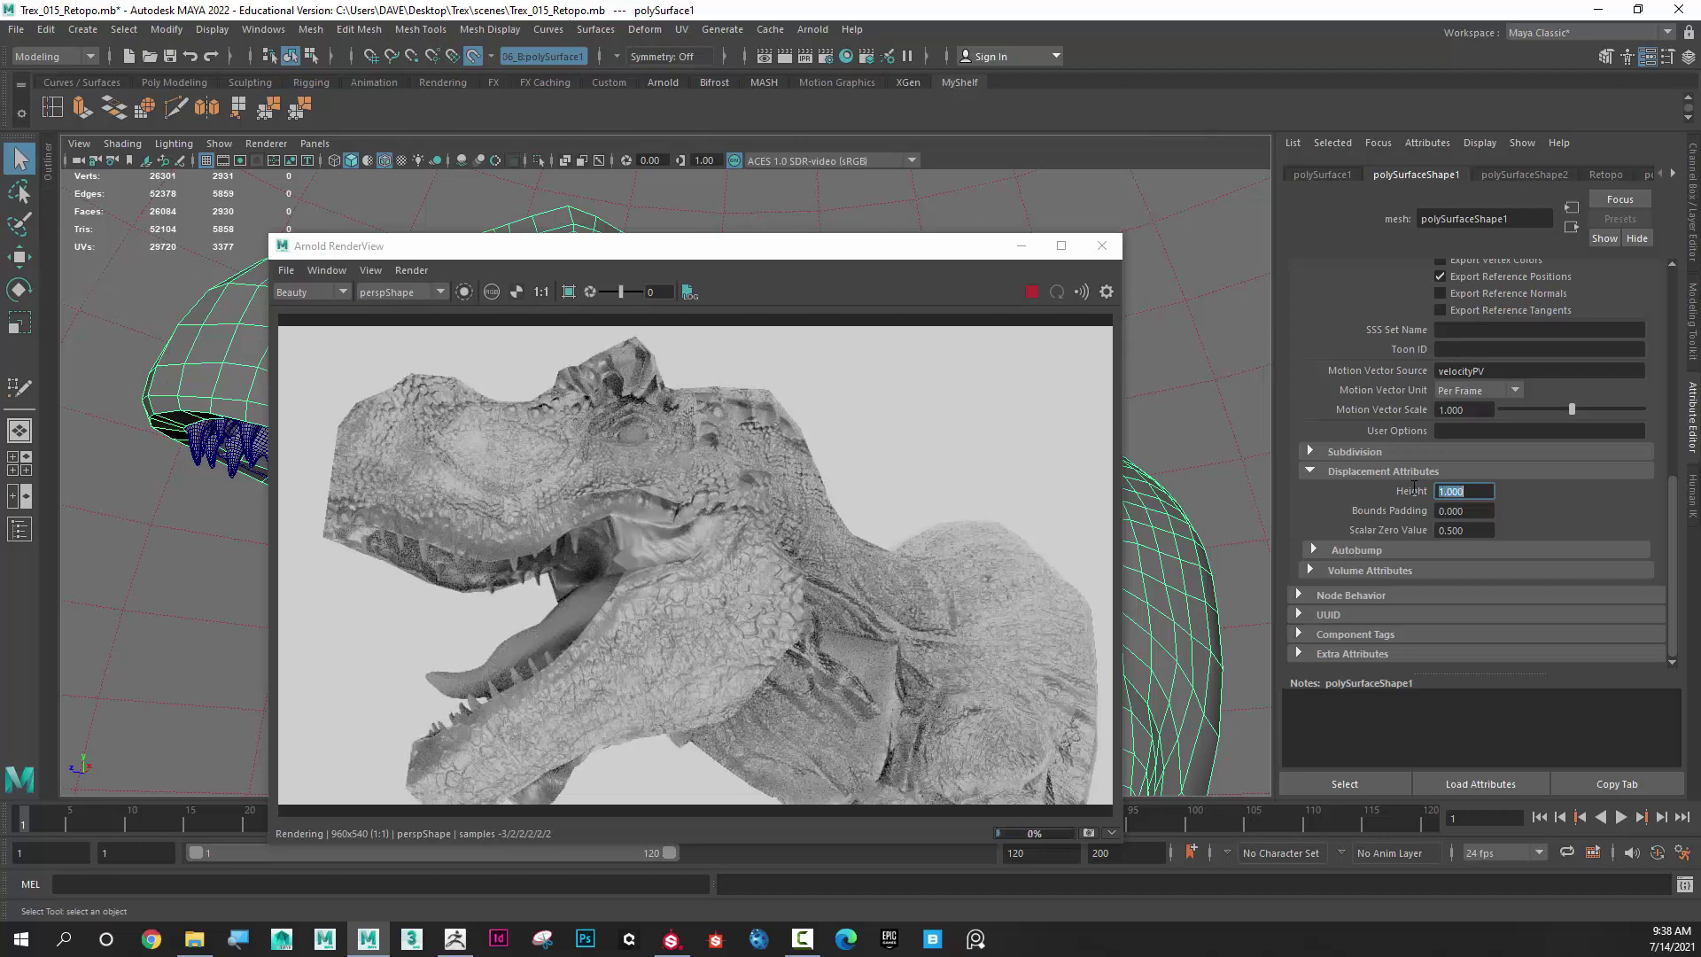
key(Return)
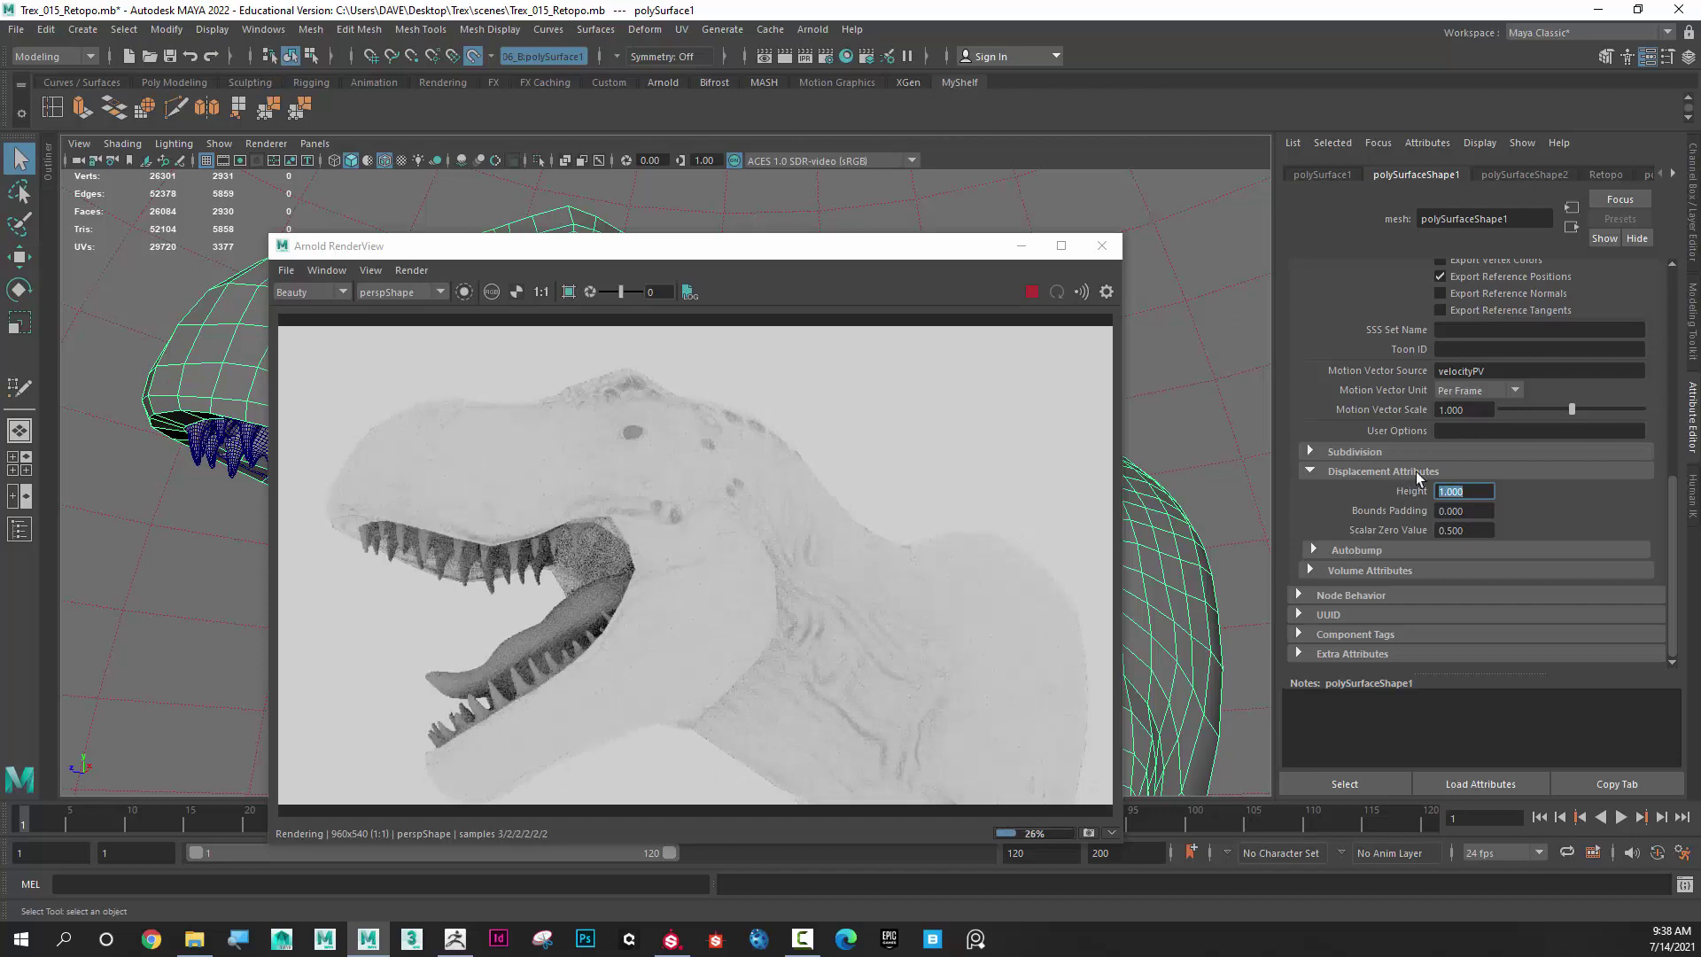
Open the T-rex body's material attributes and inspect Trex_Material and the displacement shader's Arnold settings
drag(924, 260, 911, 395)
right_click(680, 300)
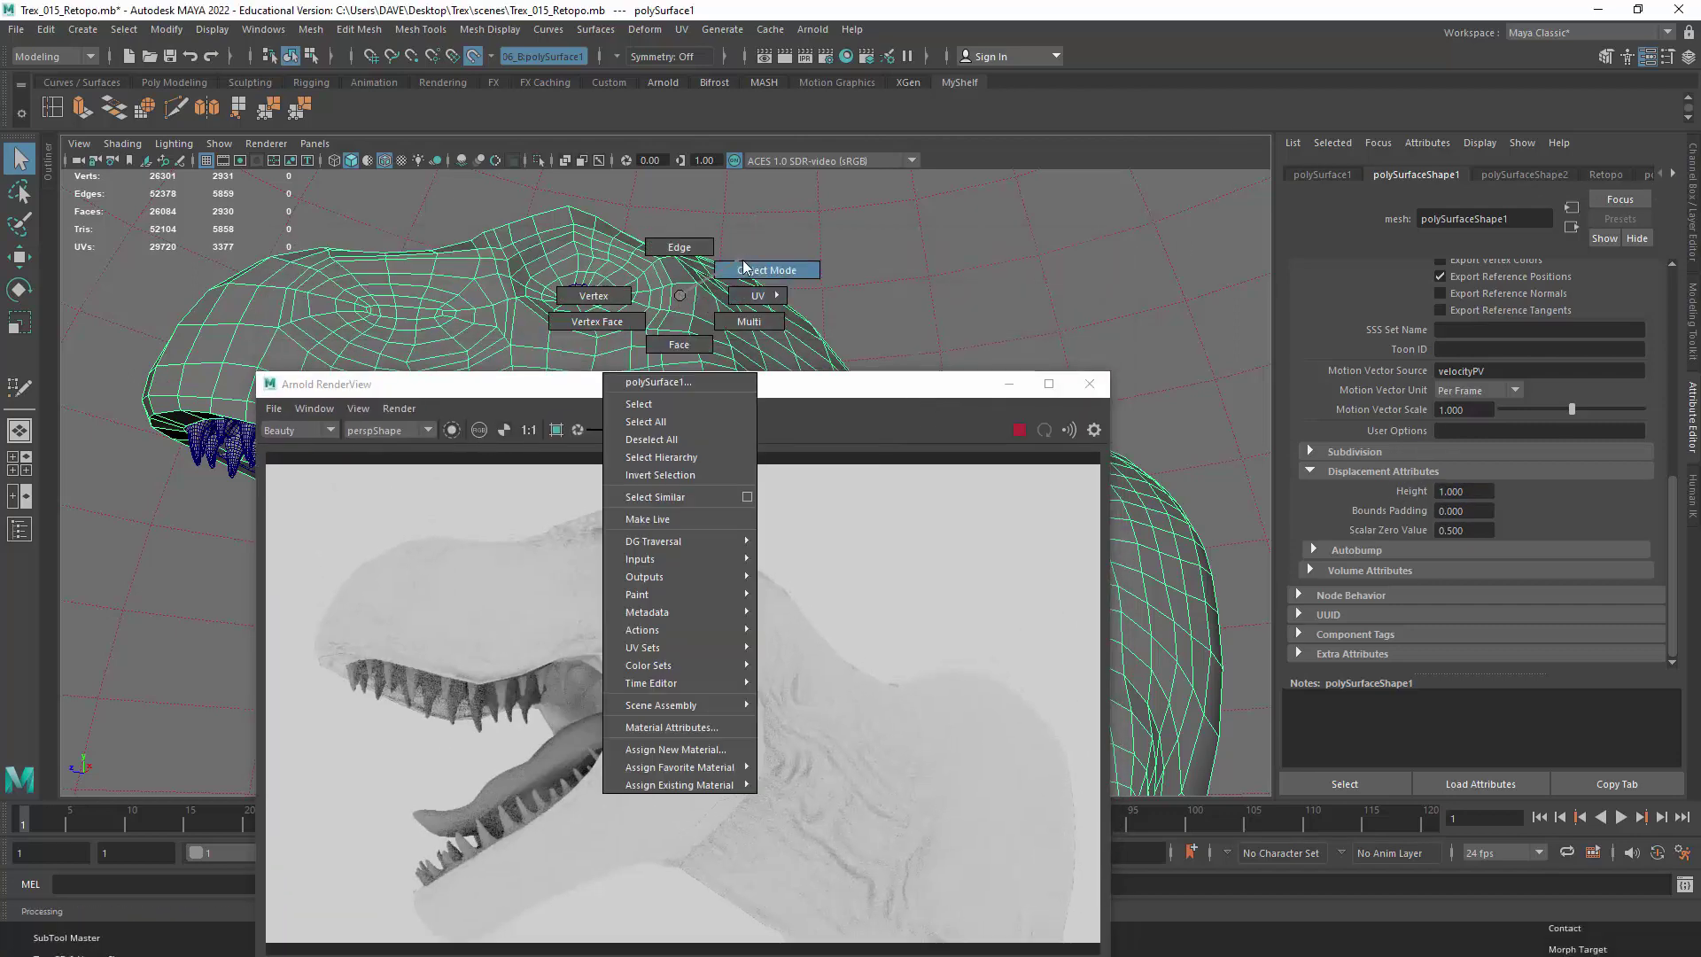
click(695, 730)
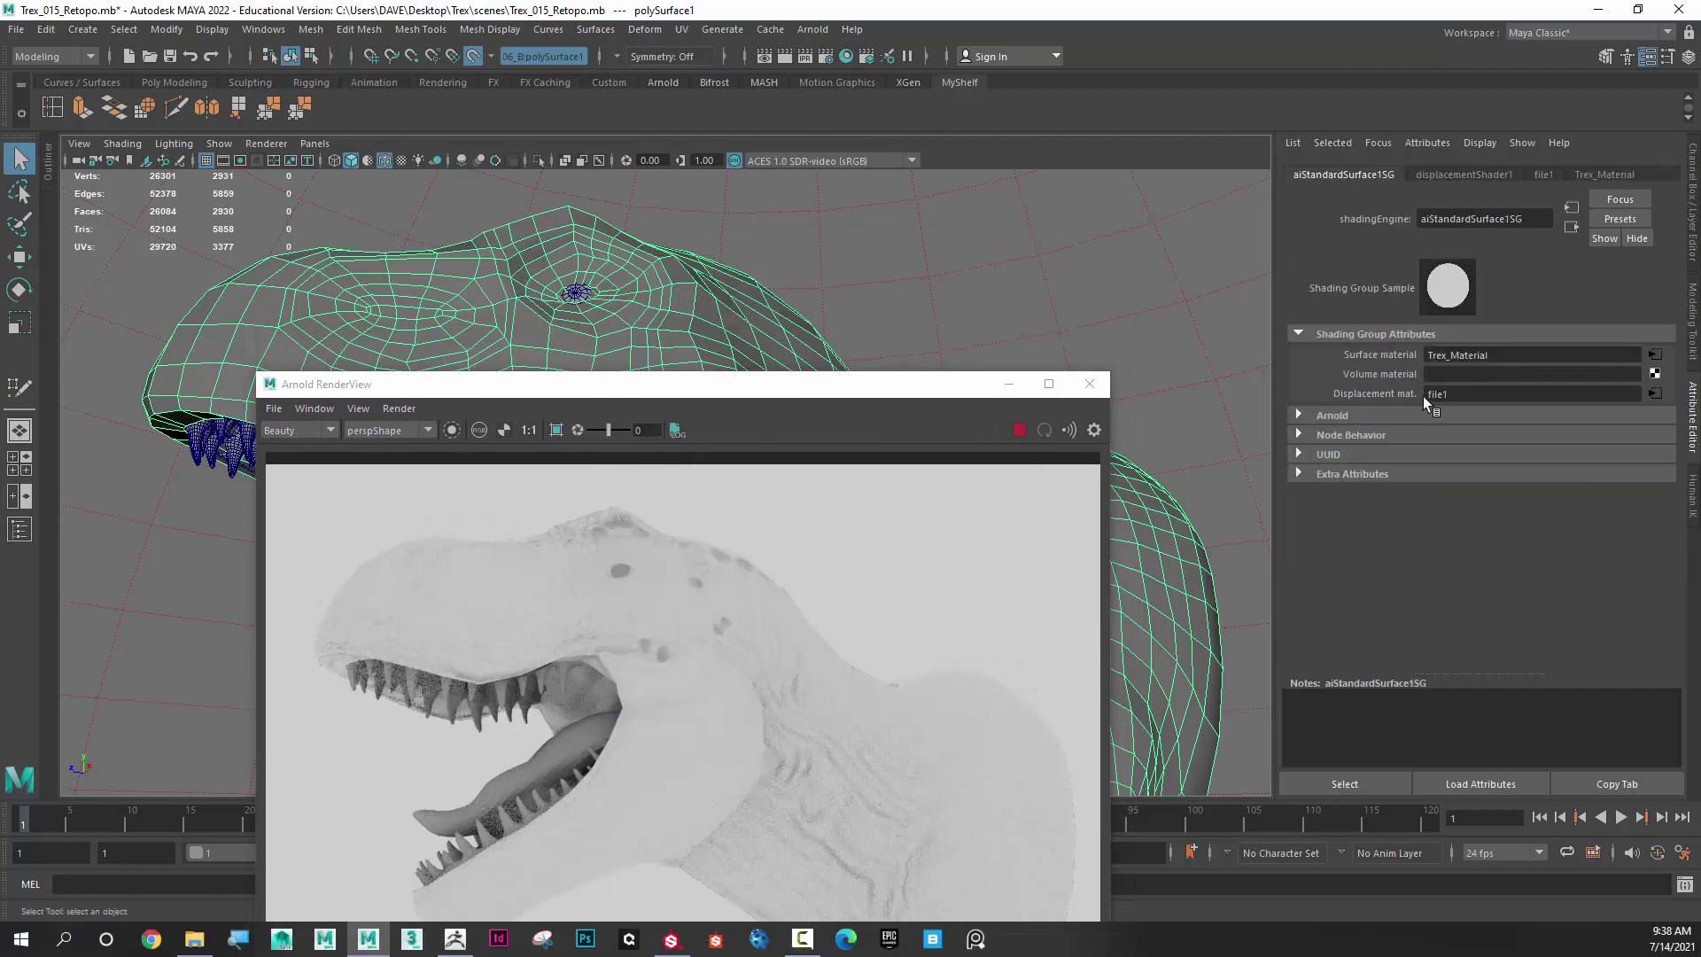
click(1609, 176)
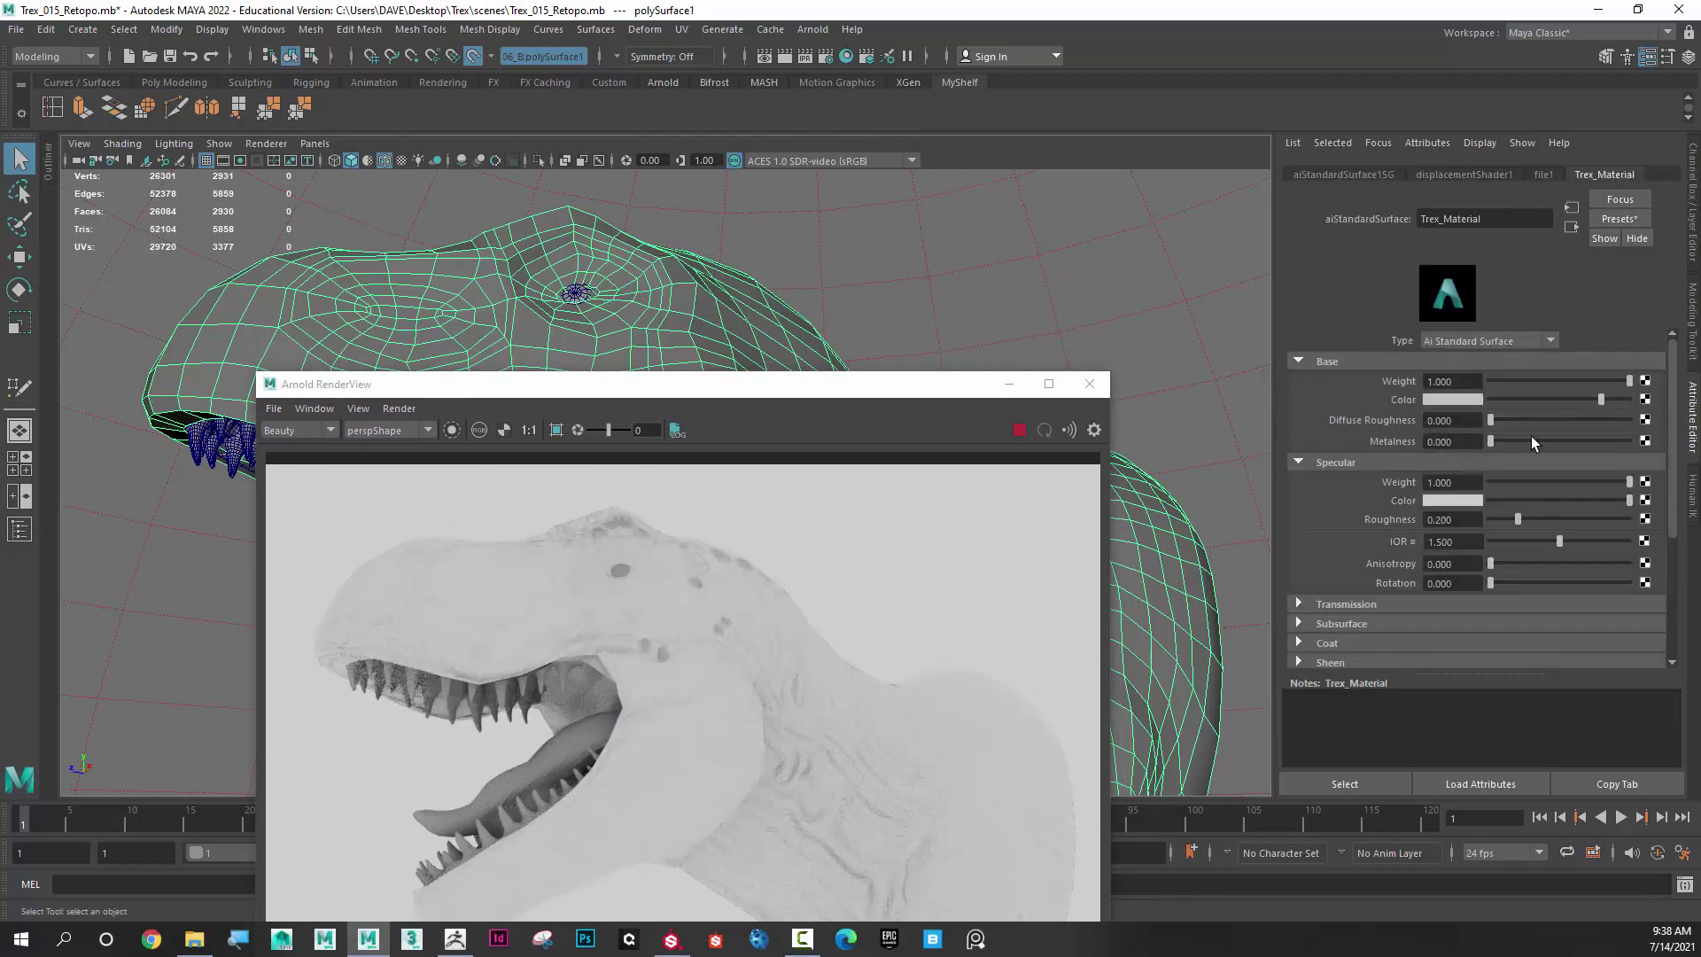
click(1497, 176)
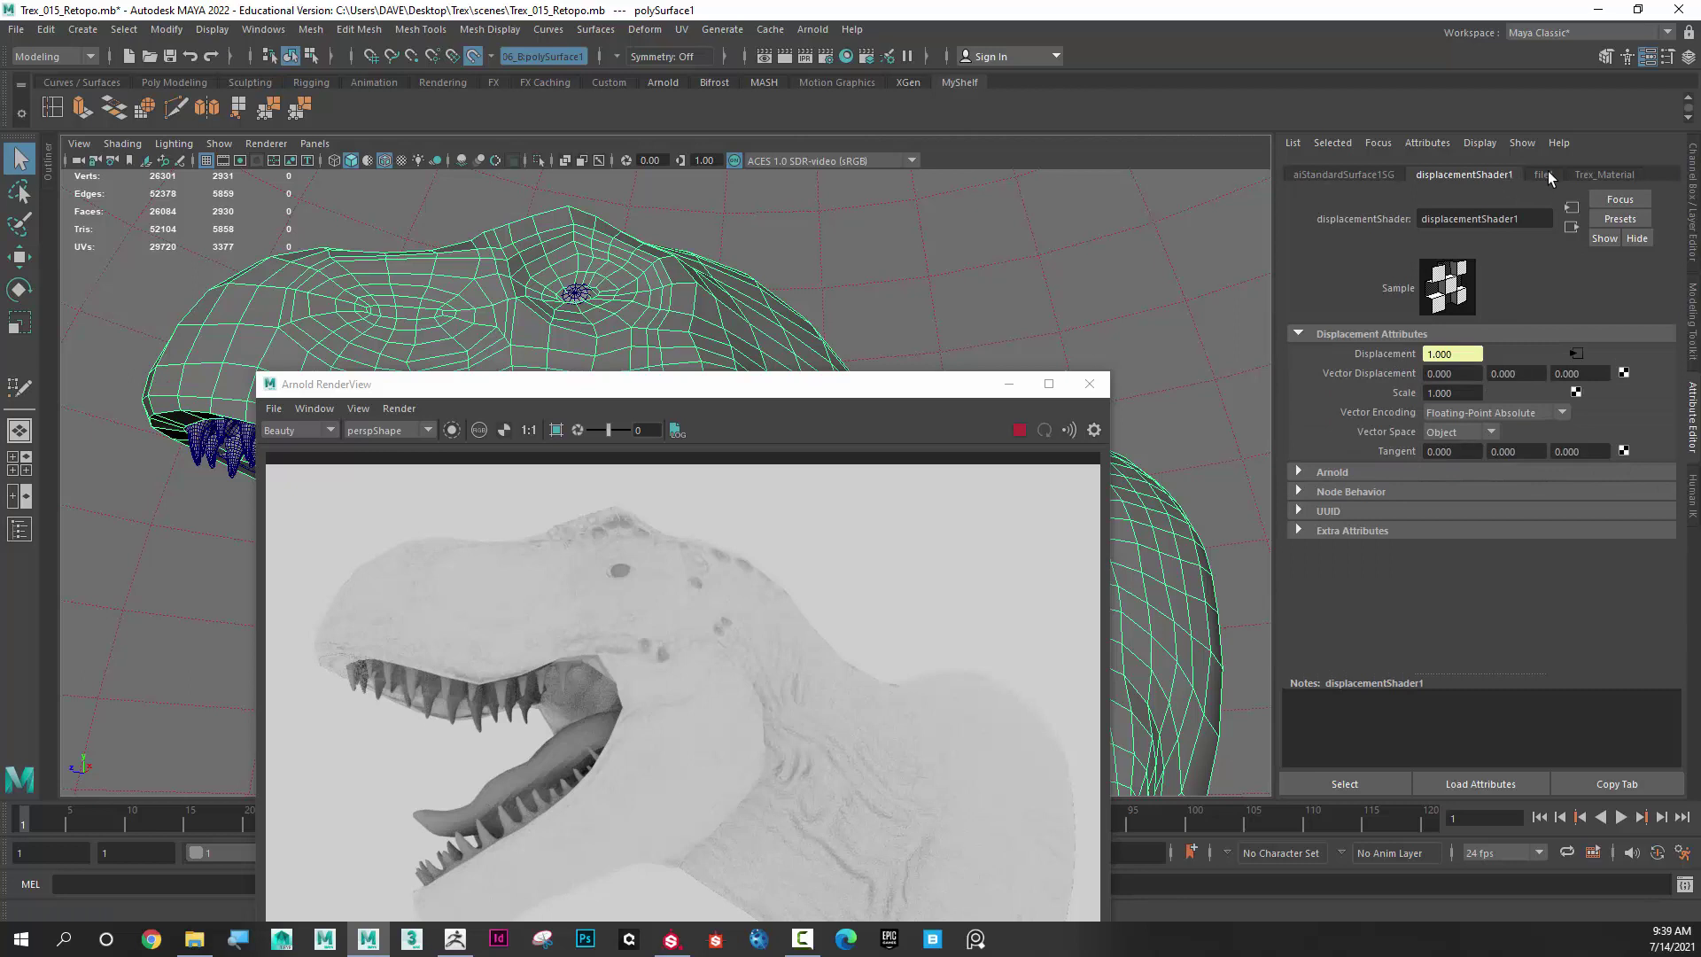
click(1299, 472)
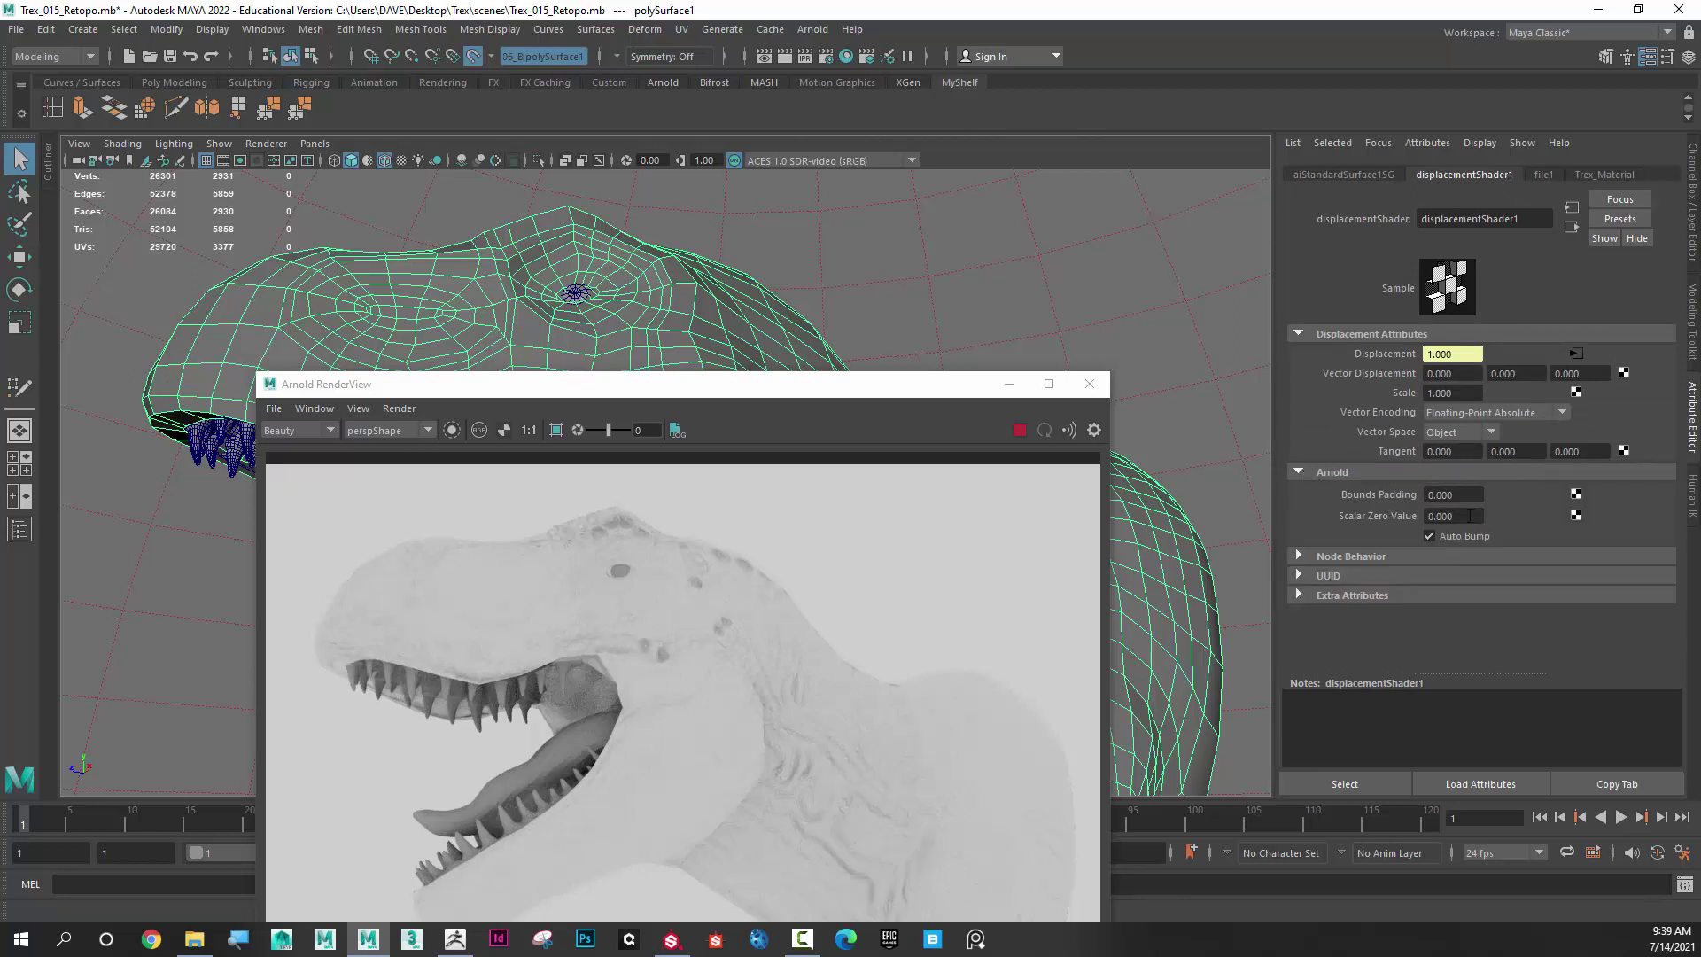
Try the displacement shader's Auto Bump option and a Scalar Zero Value of 0.5, and restore the value to 0
click(1428, 536)
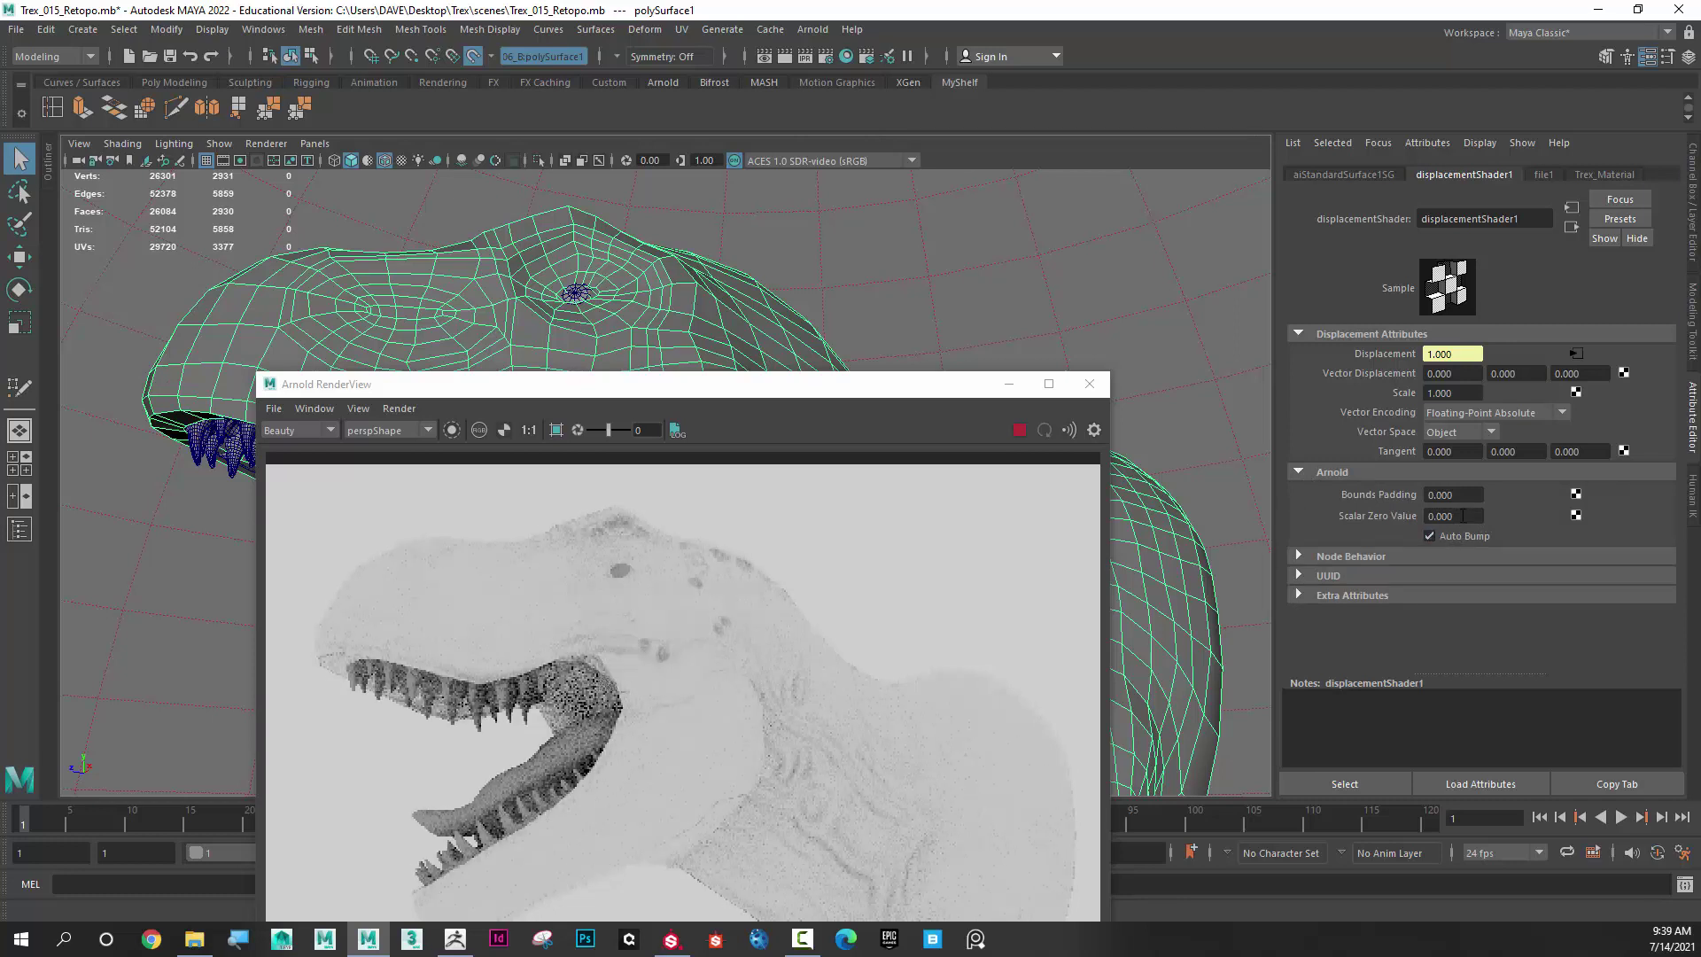
click(1463, 516)
text(.5)
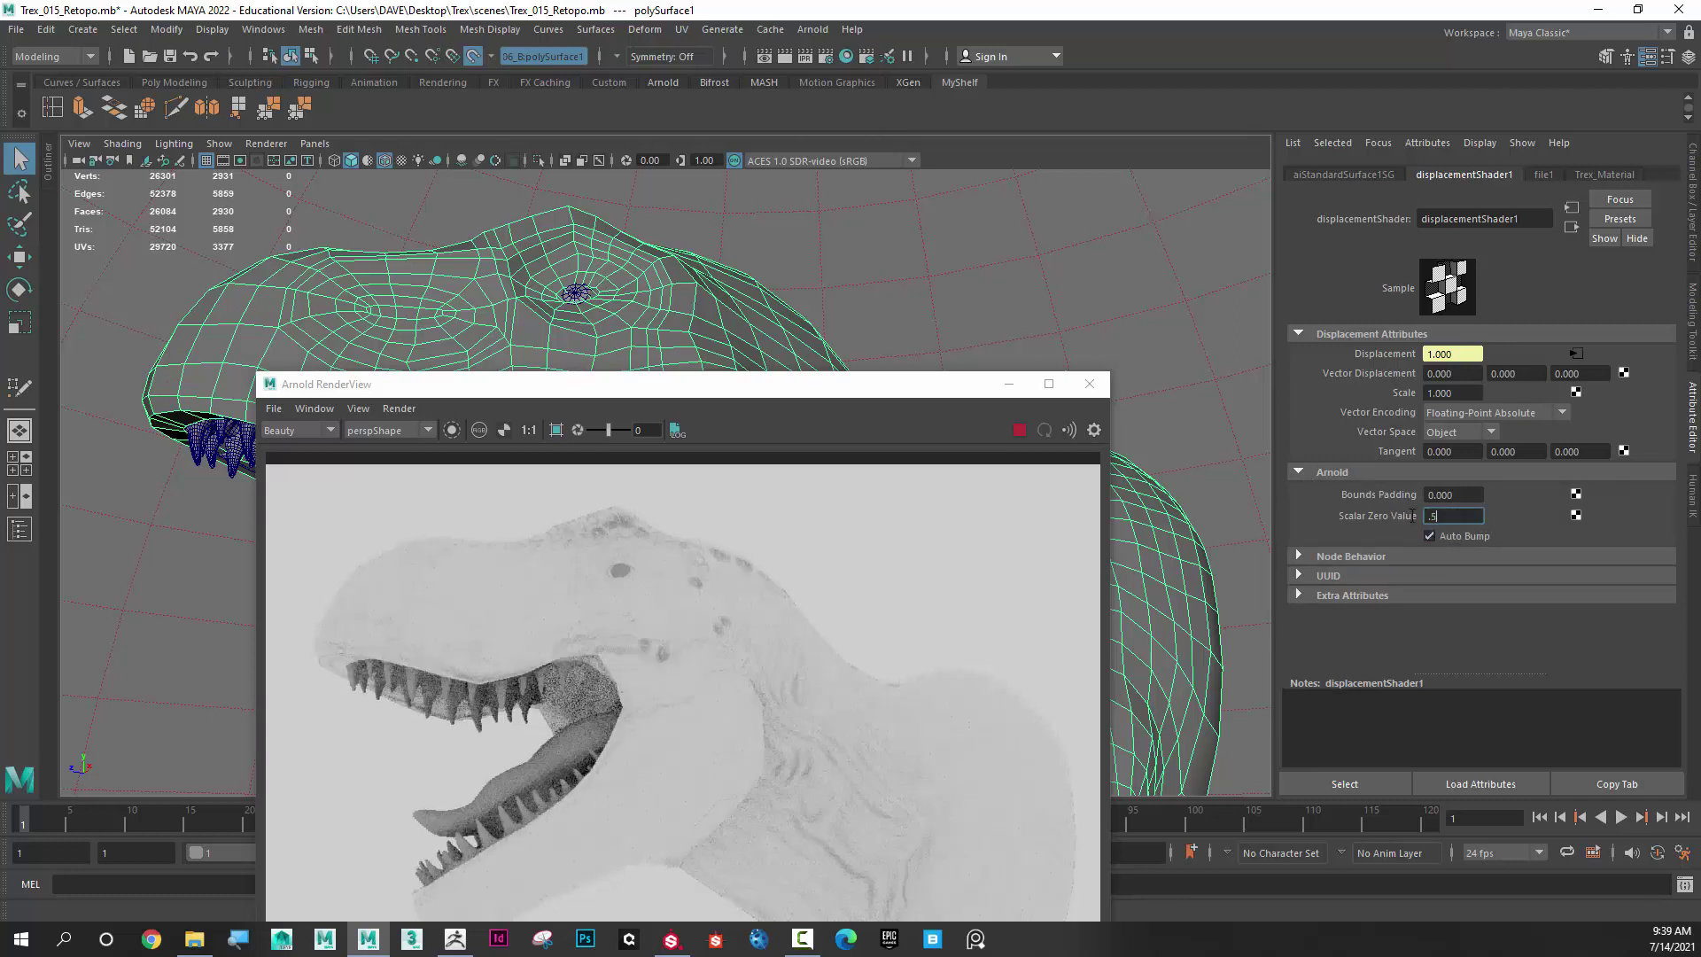
key(Return)
text(0)
key(Return)
Check the shading group's Arnold settings and the Trex_Material attributes, and compare the live render with the viewport mesh
click(1356, 174)
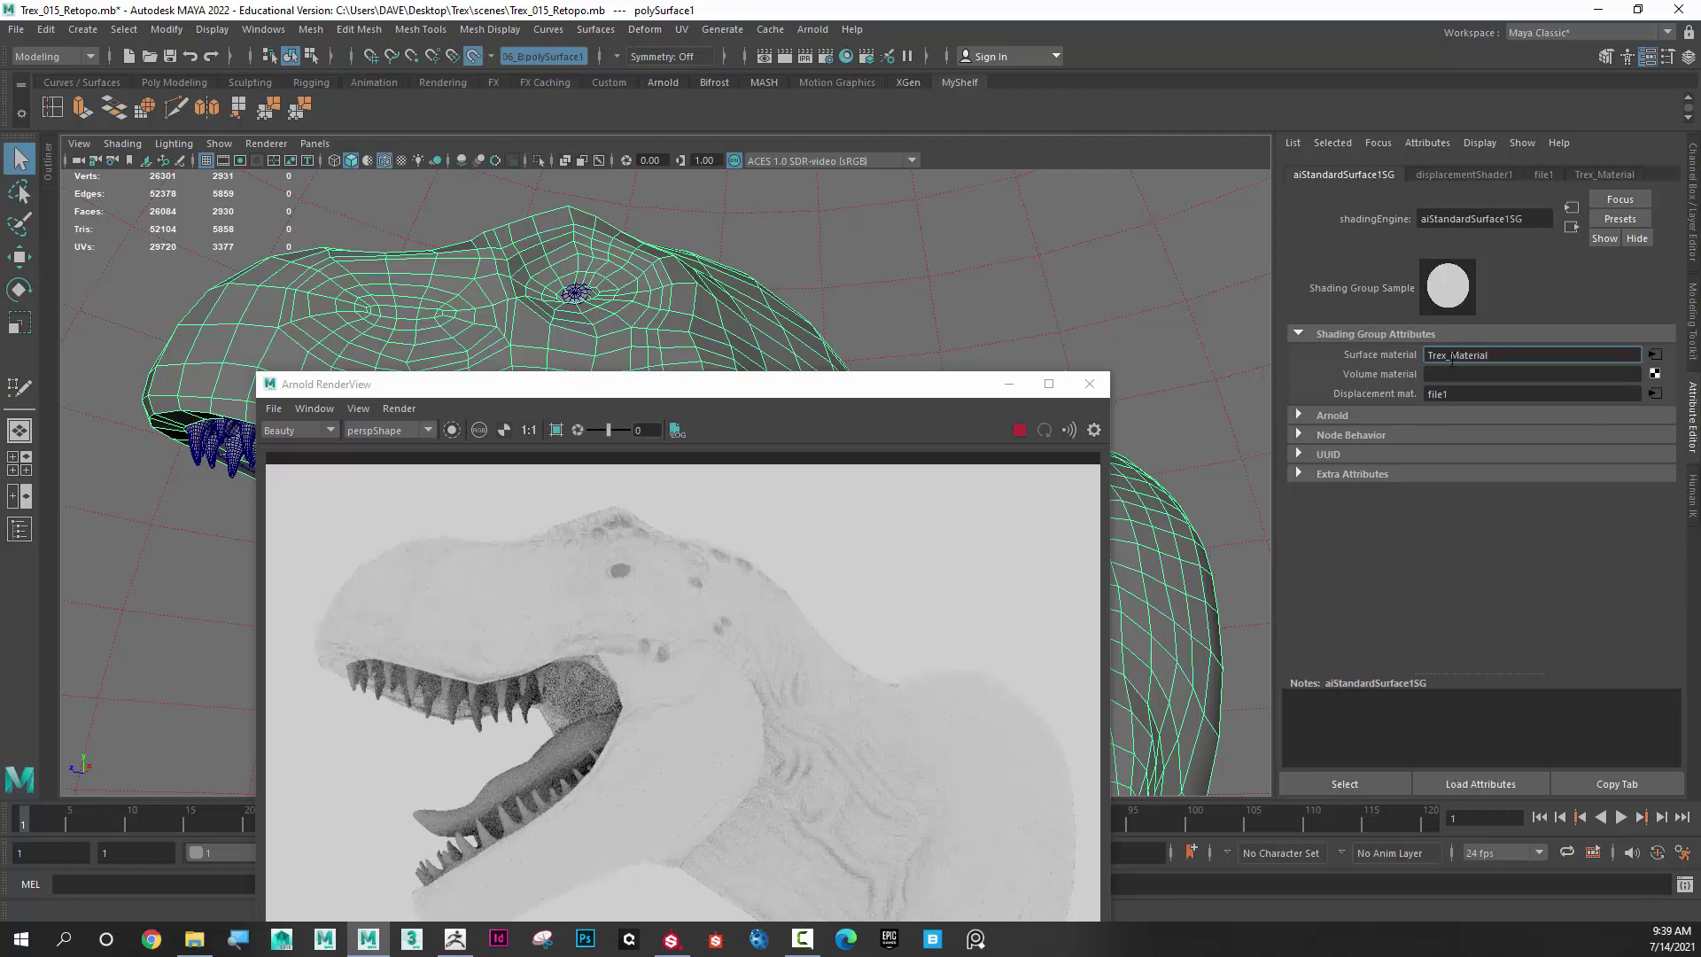
click(1326, 416)
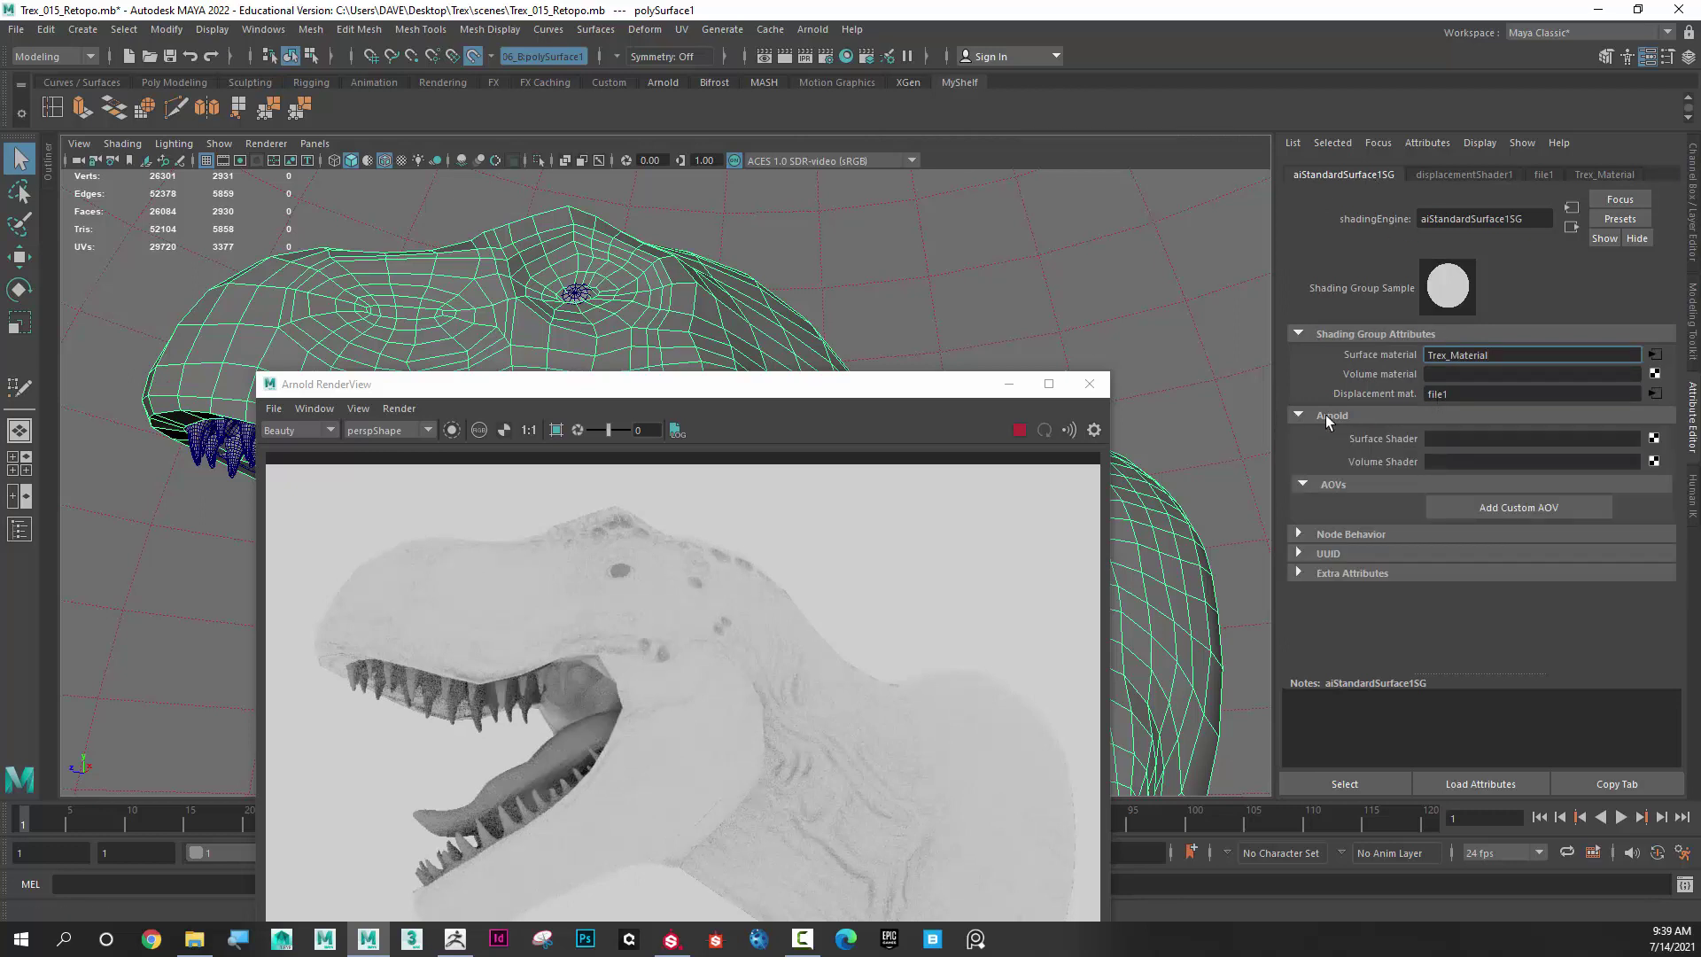
click(1326, 414)
click(1583, 176)
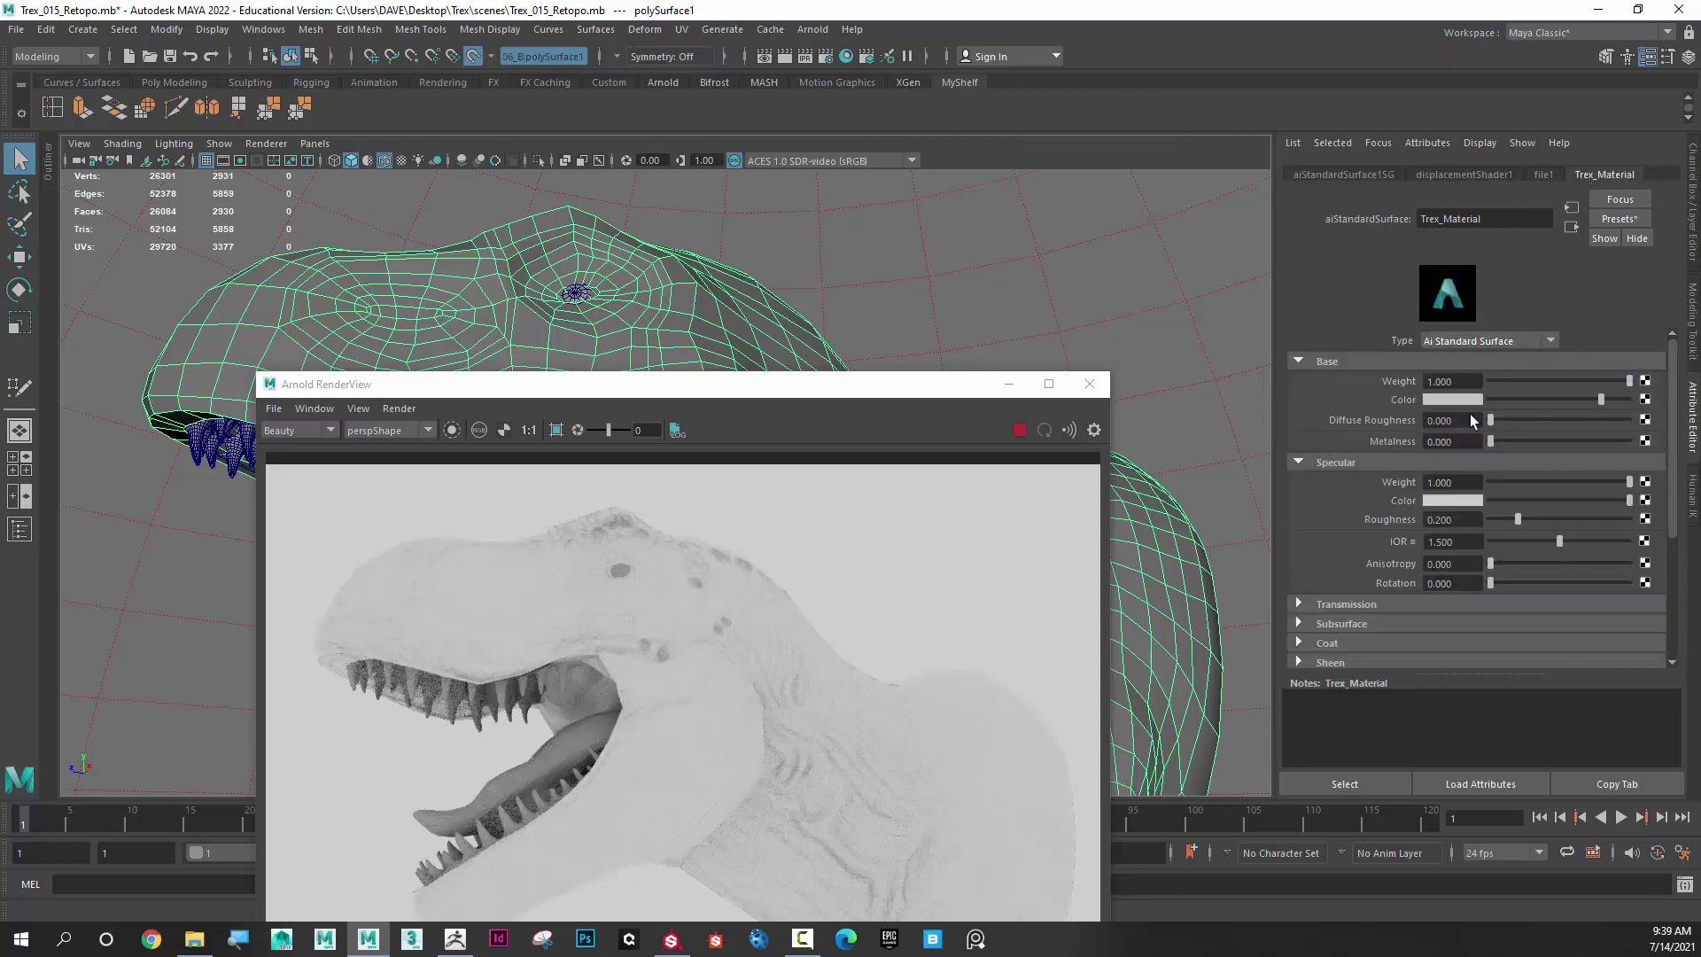
drag(801, 390, 862, 330)
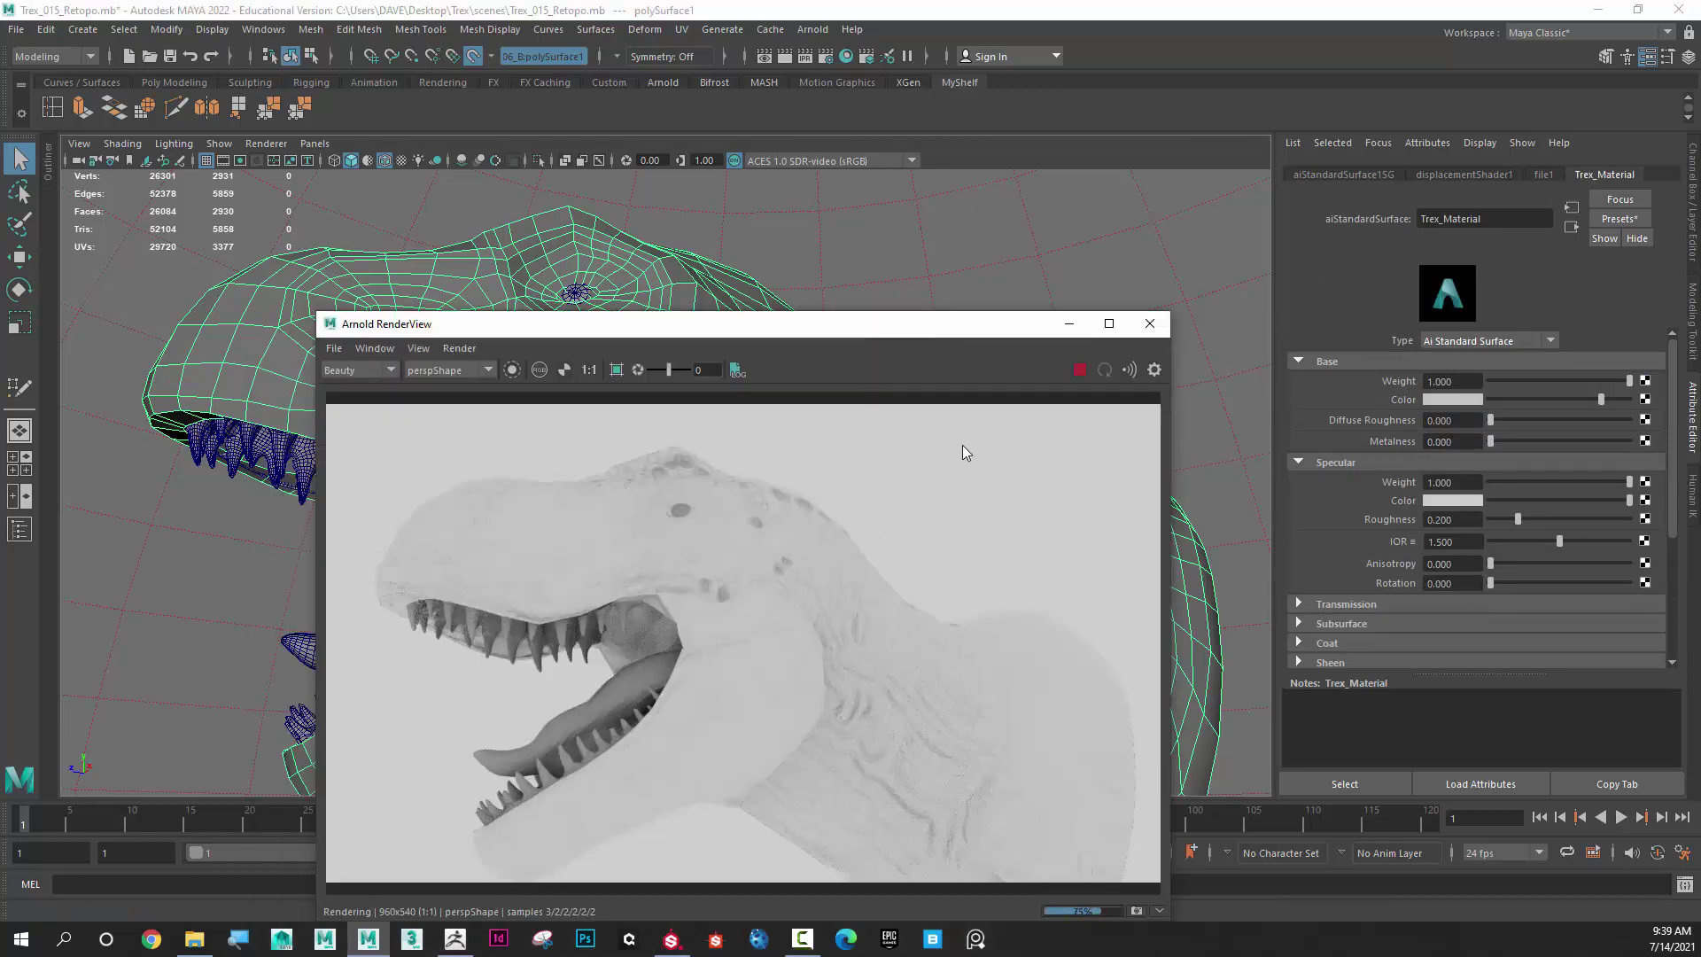
drag(958, 339, 1143, 349)
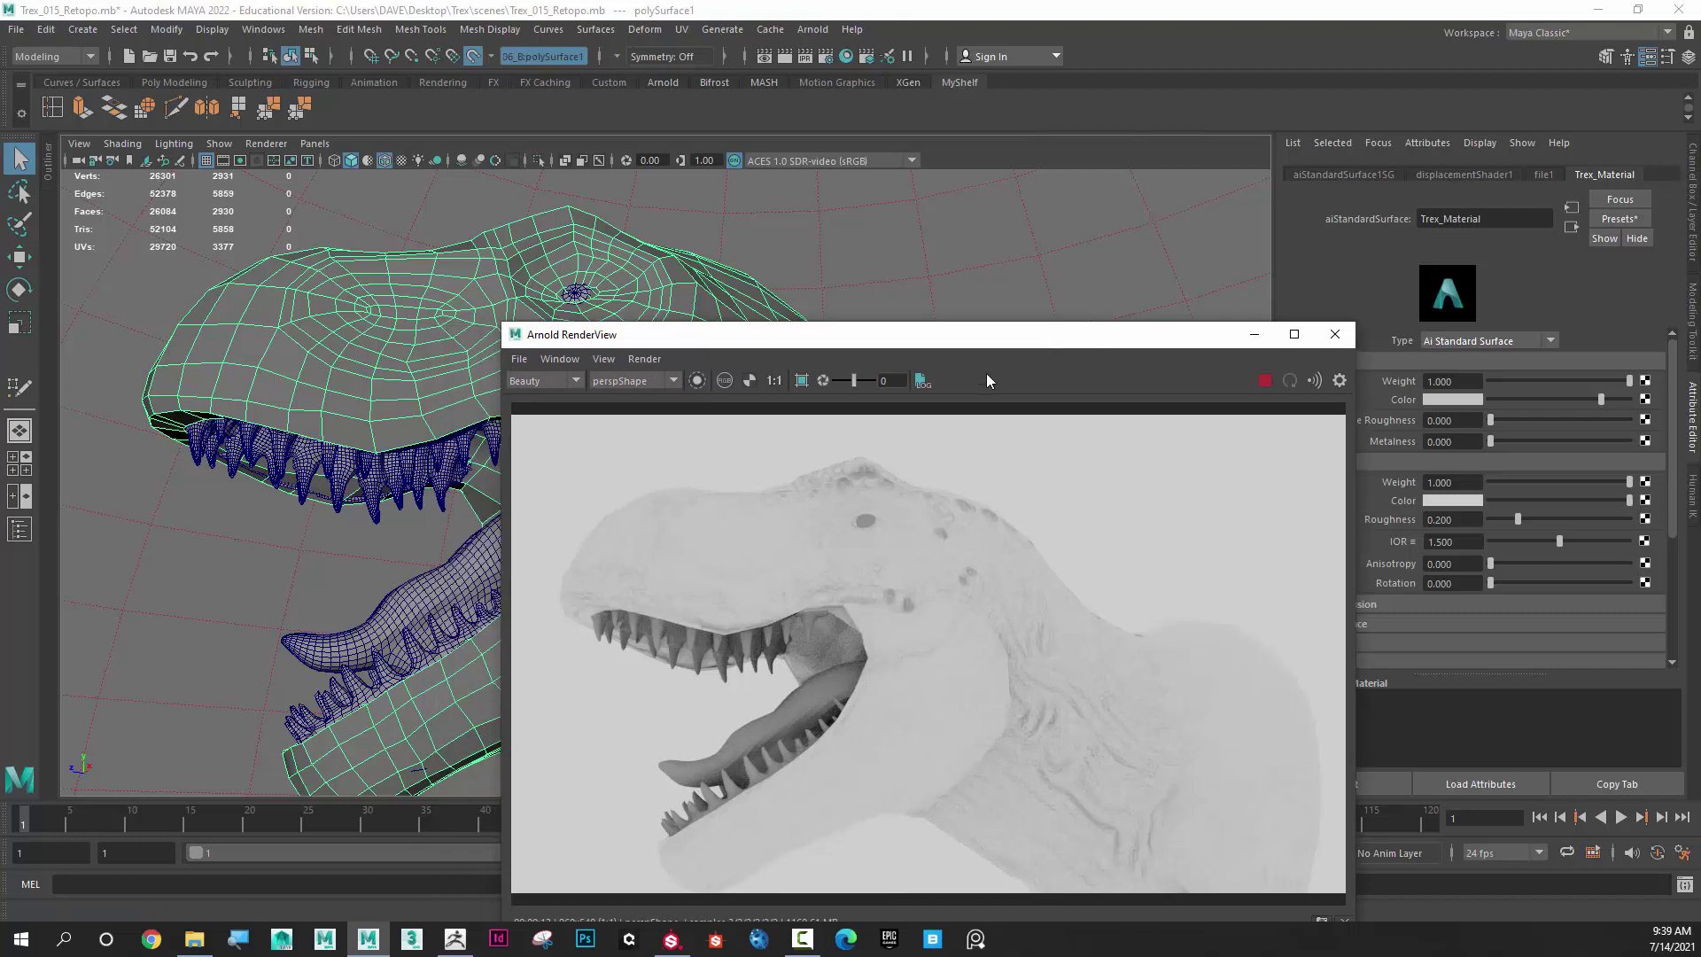
drag(1009, 337, 681, 485)
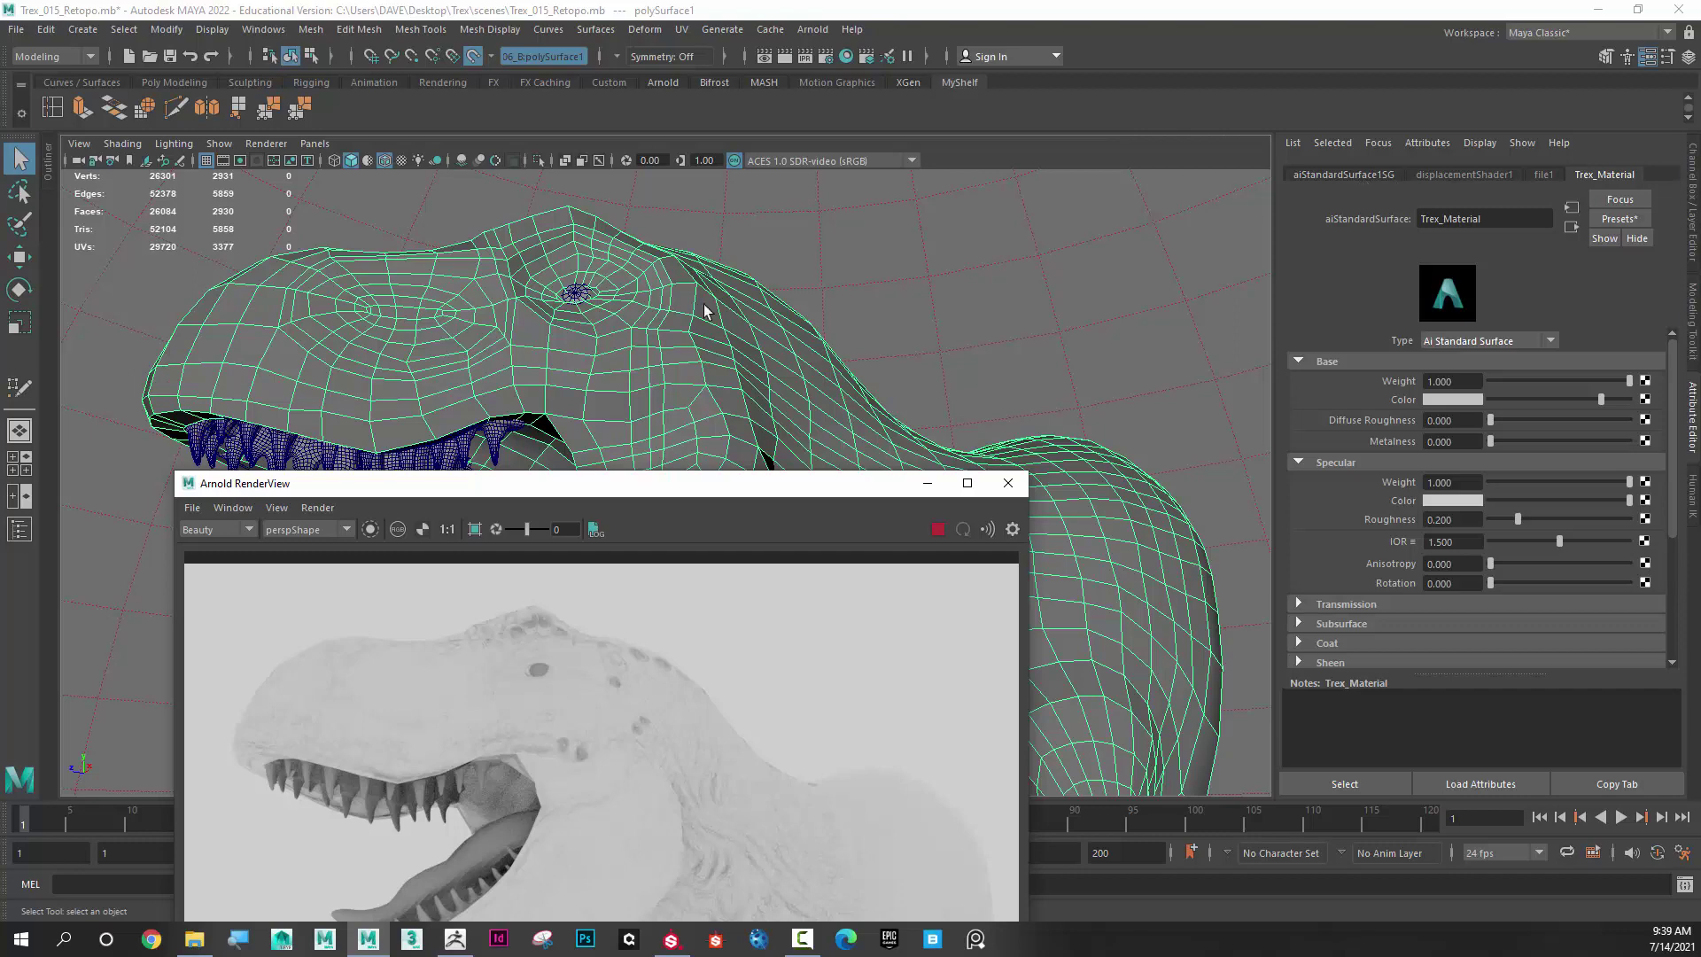
Select the T-rex body mesh and set its Arnold subdivision to type catclark with 7 iterations
click(804, 247)
click(725, 301)
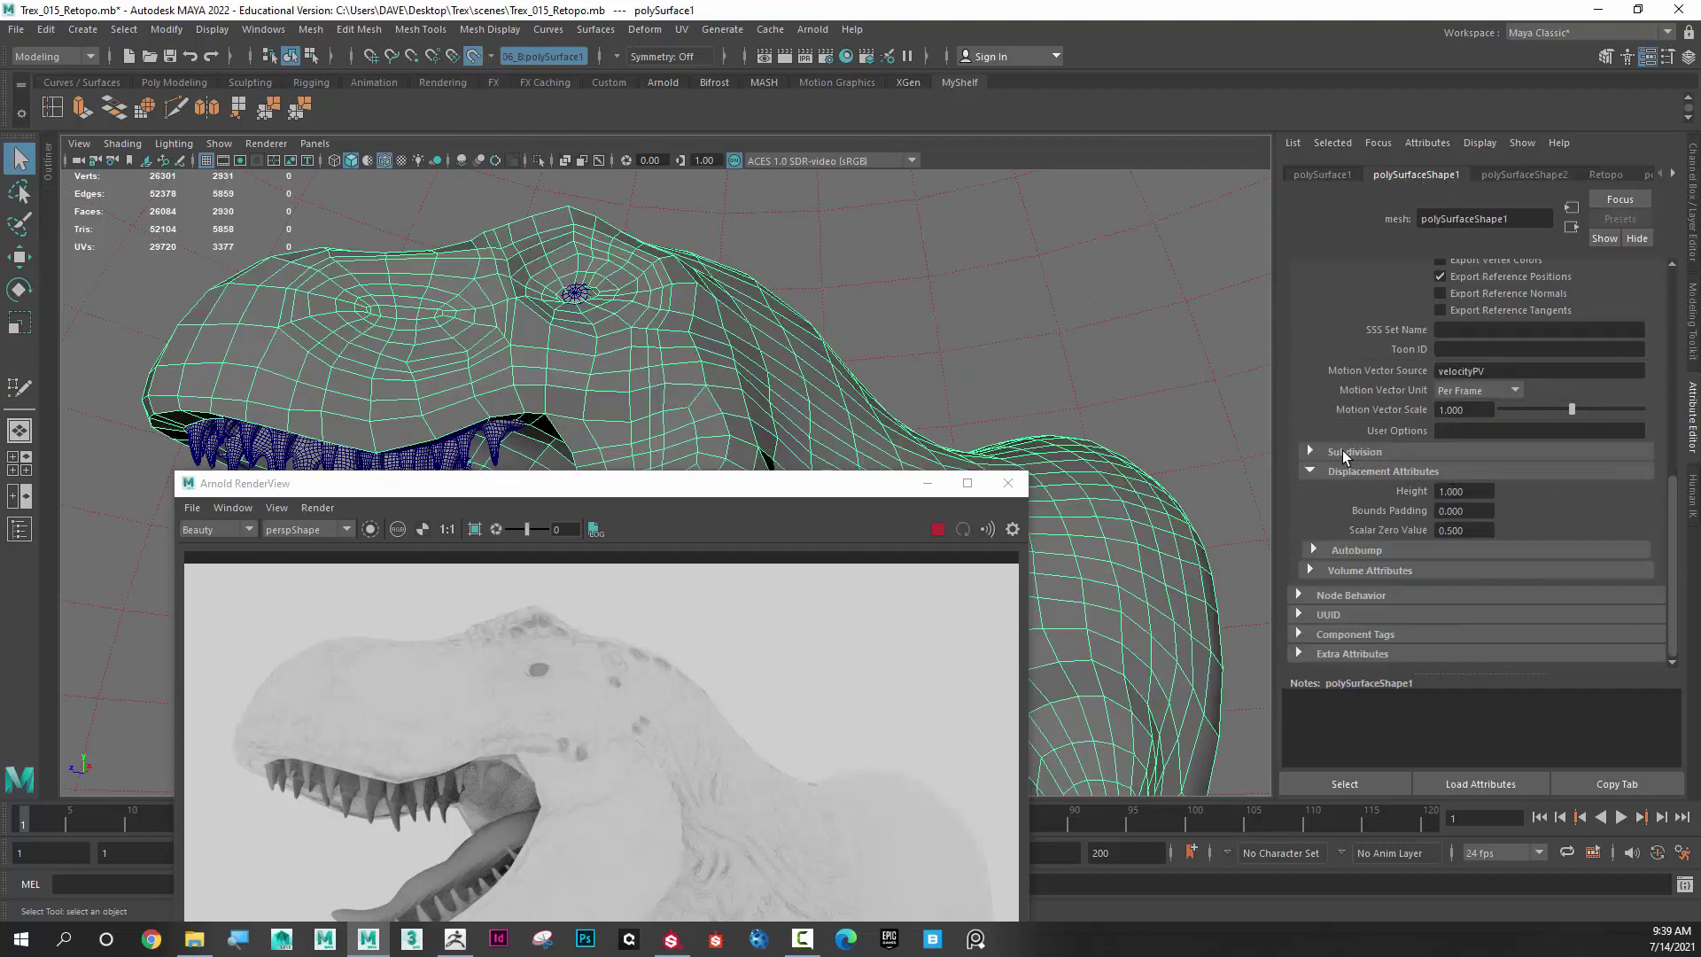
click(1343, 453)
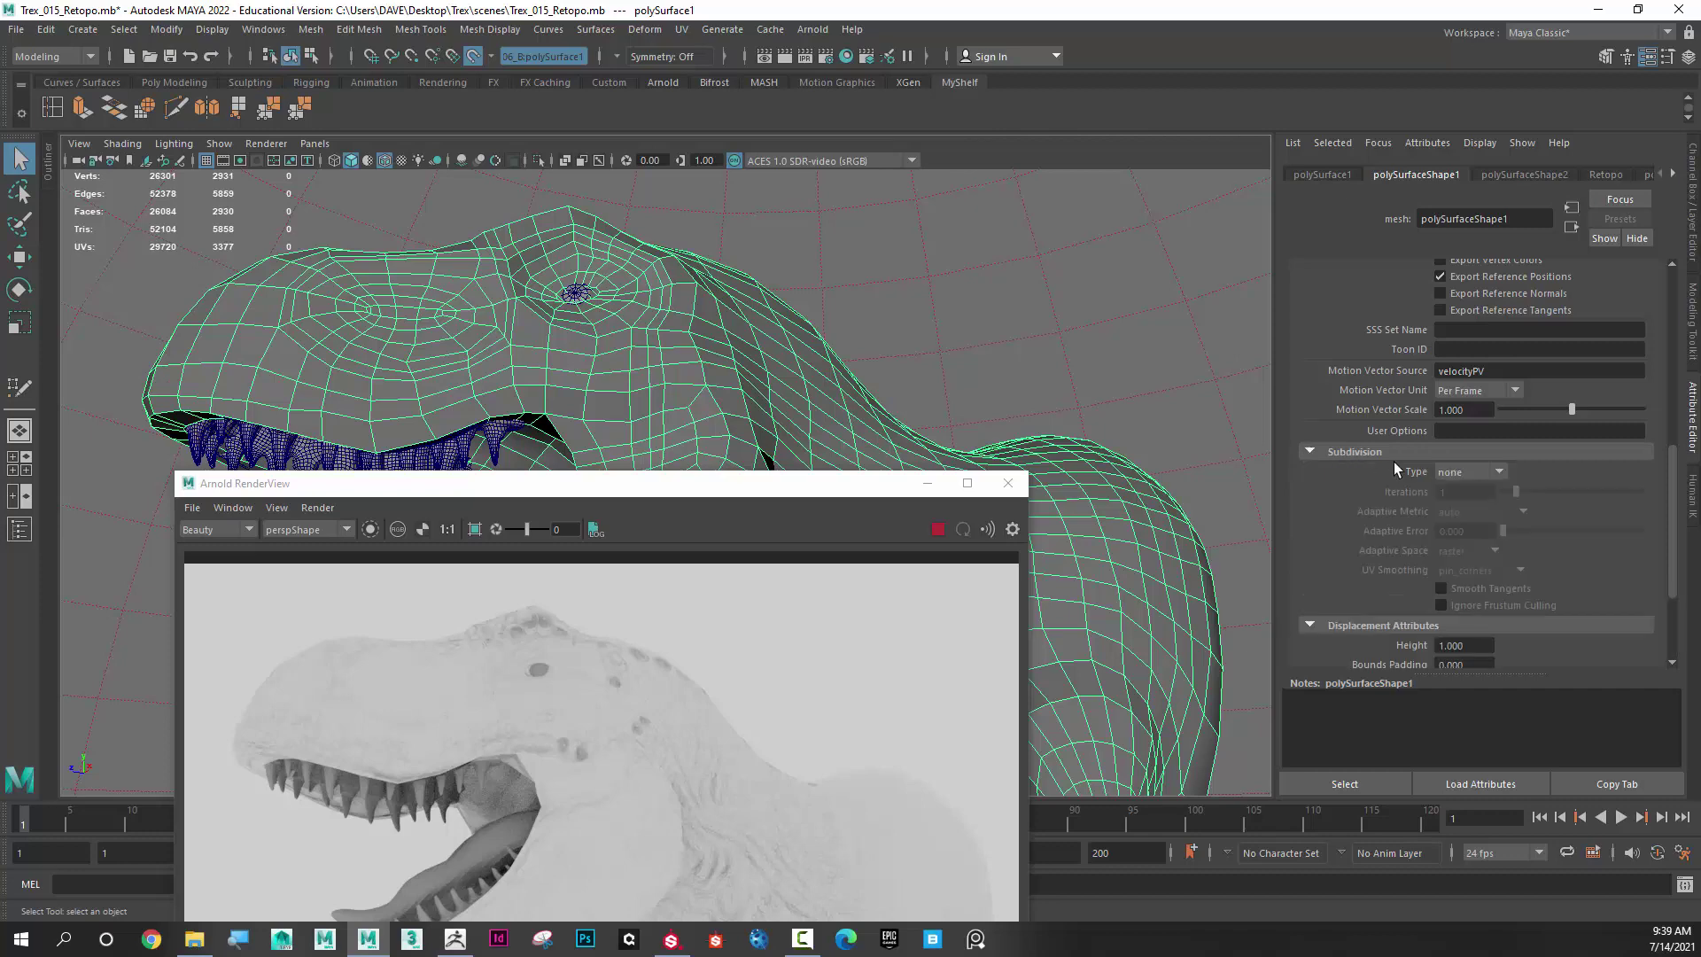
click(1495, 474)
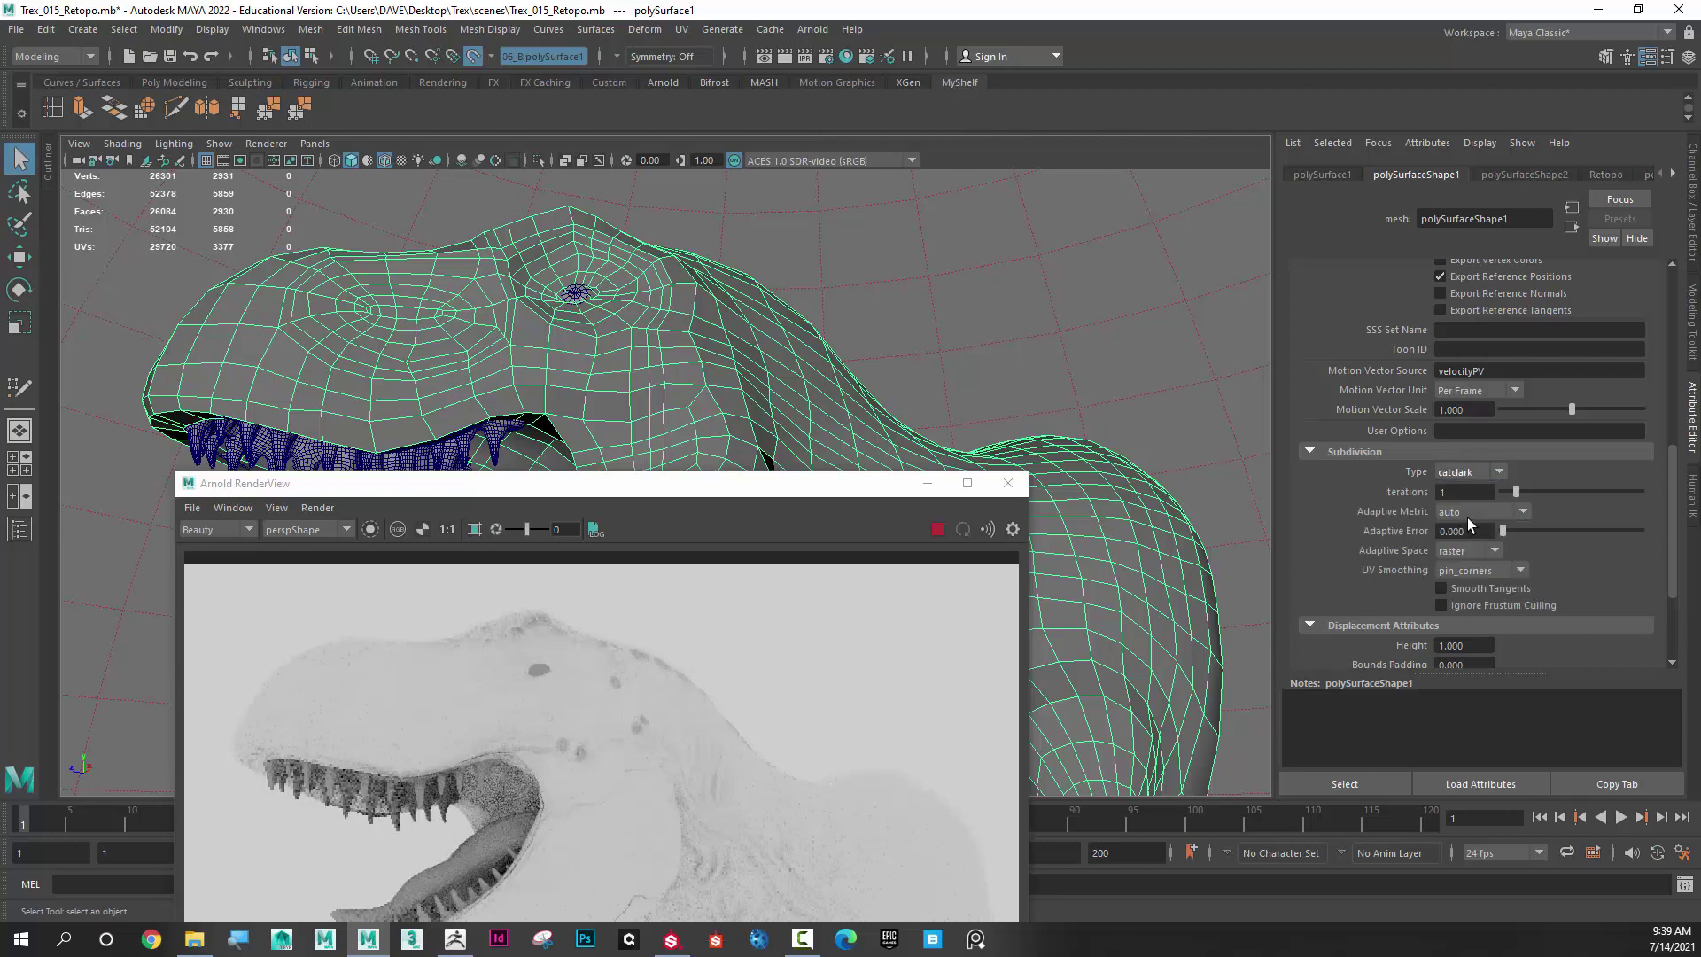
click(1441, 492)
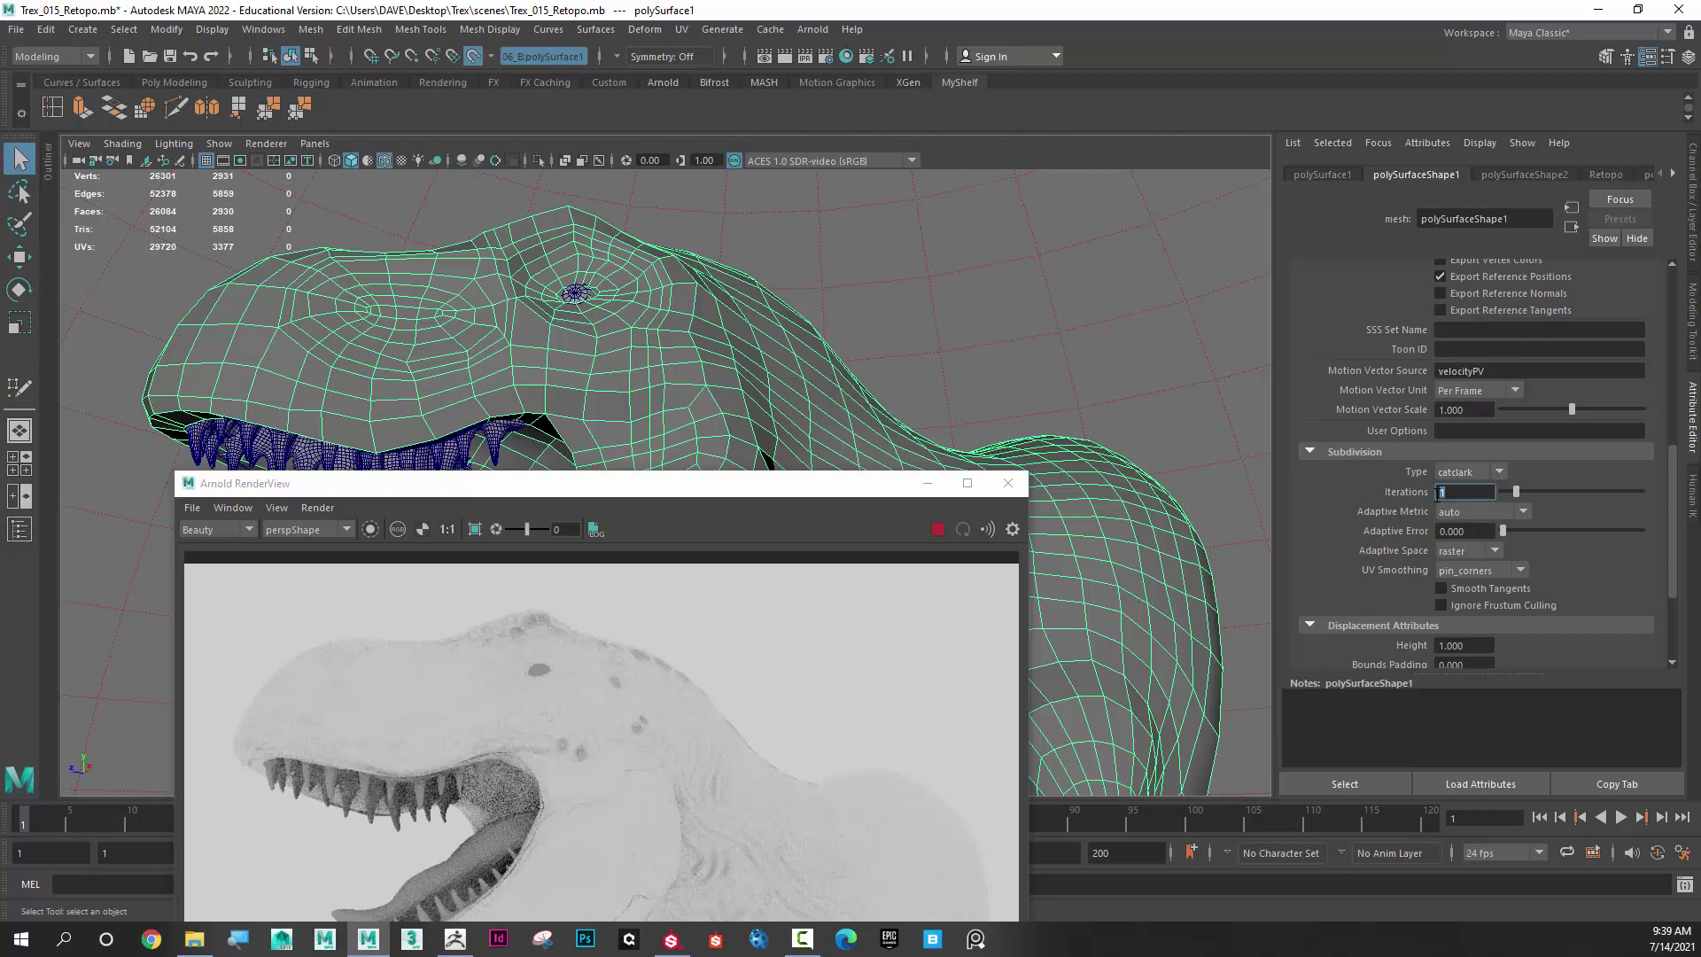
text(7)
key(Return)
drag(893, 483, 942, 240)
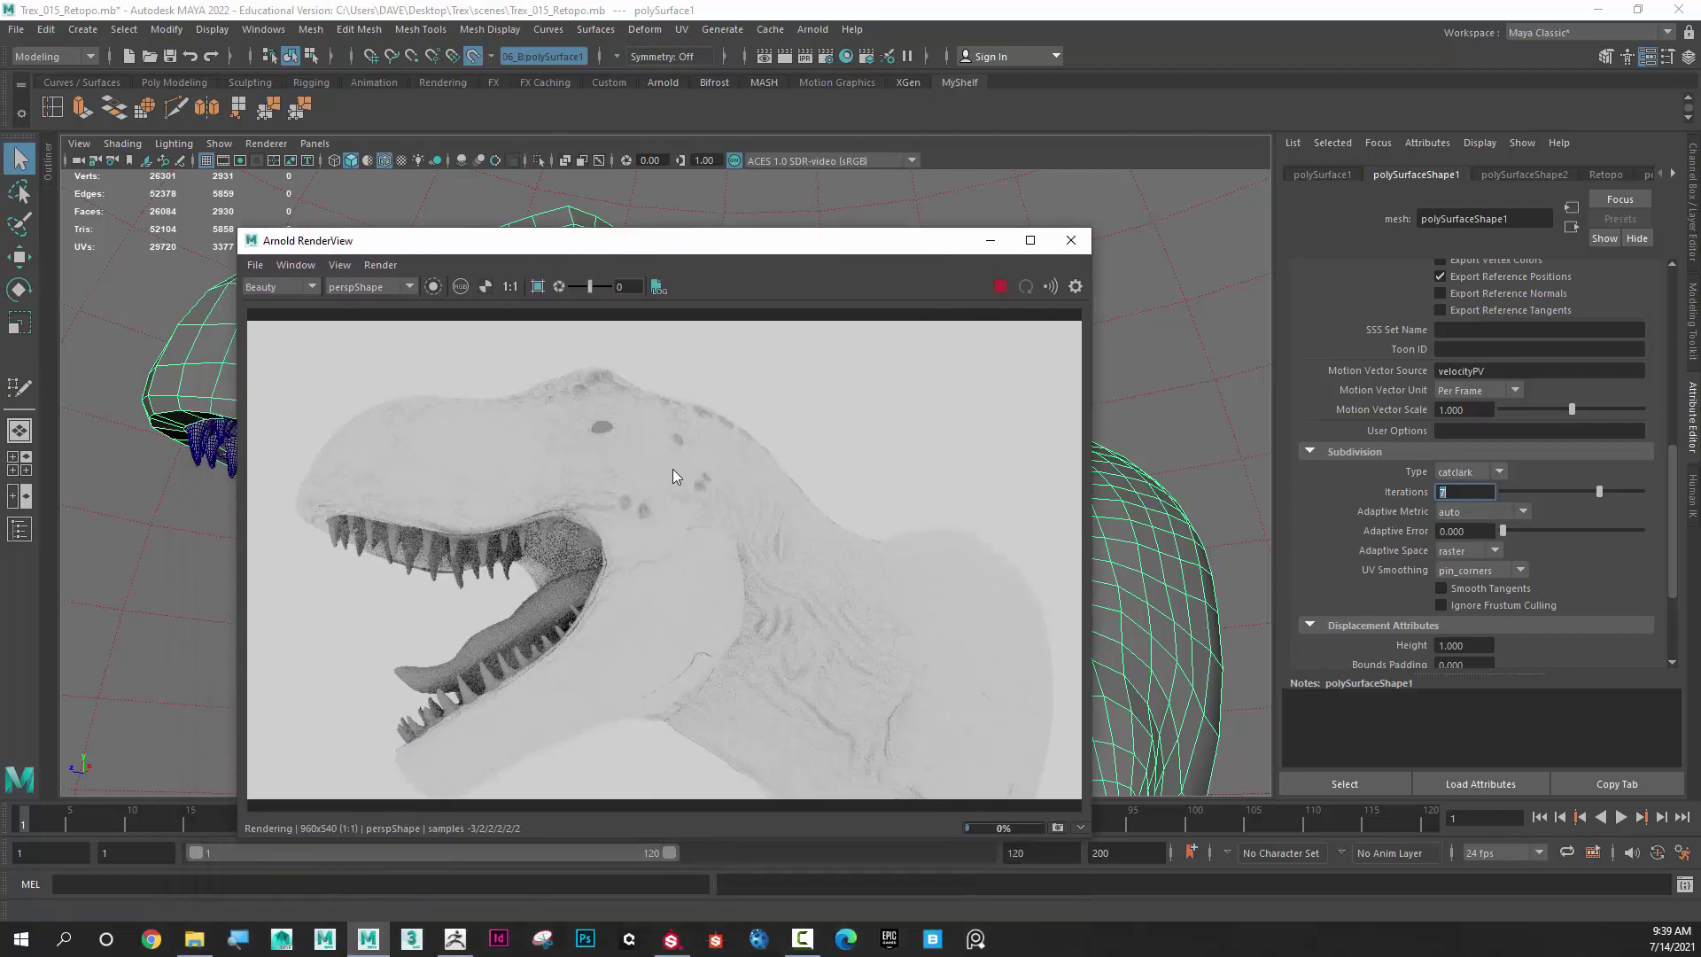
Switch to ZBrush, raise the T-rex sculpt to subdivision level 7 to check its detail, and return to Maya
mouse_move(461, 943)
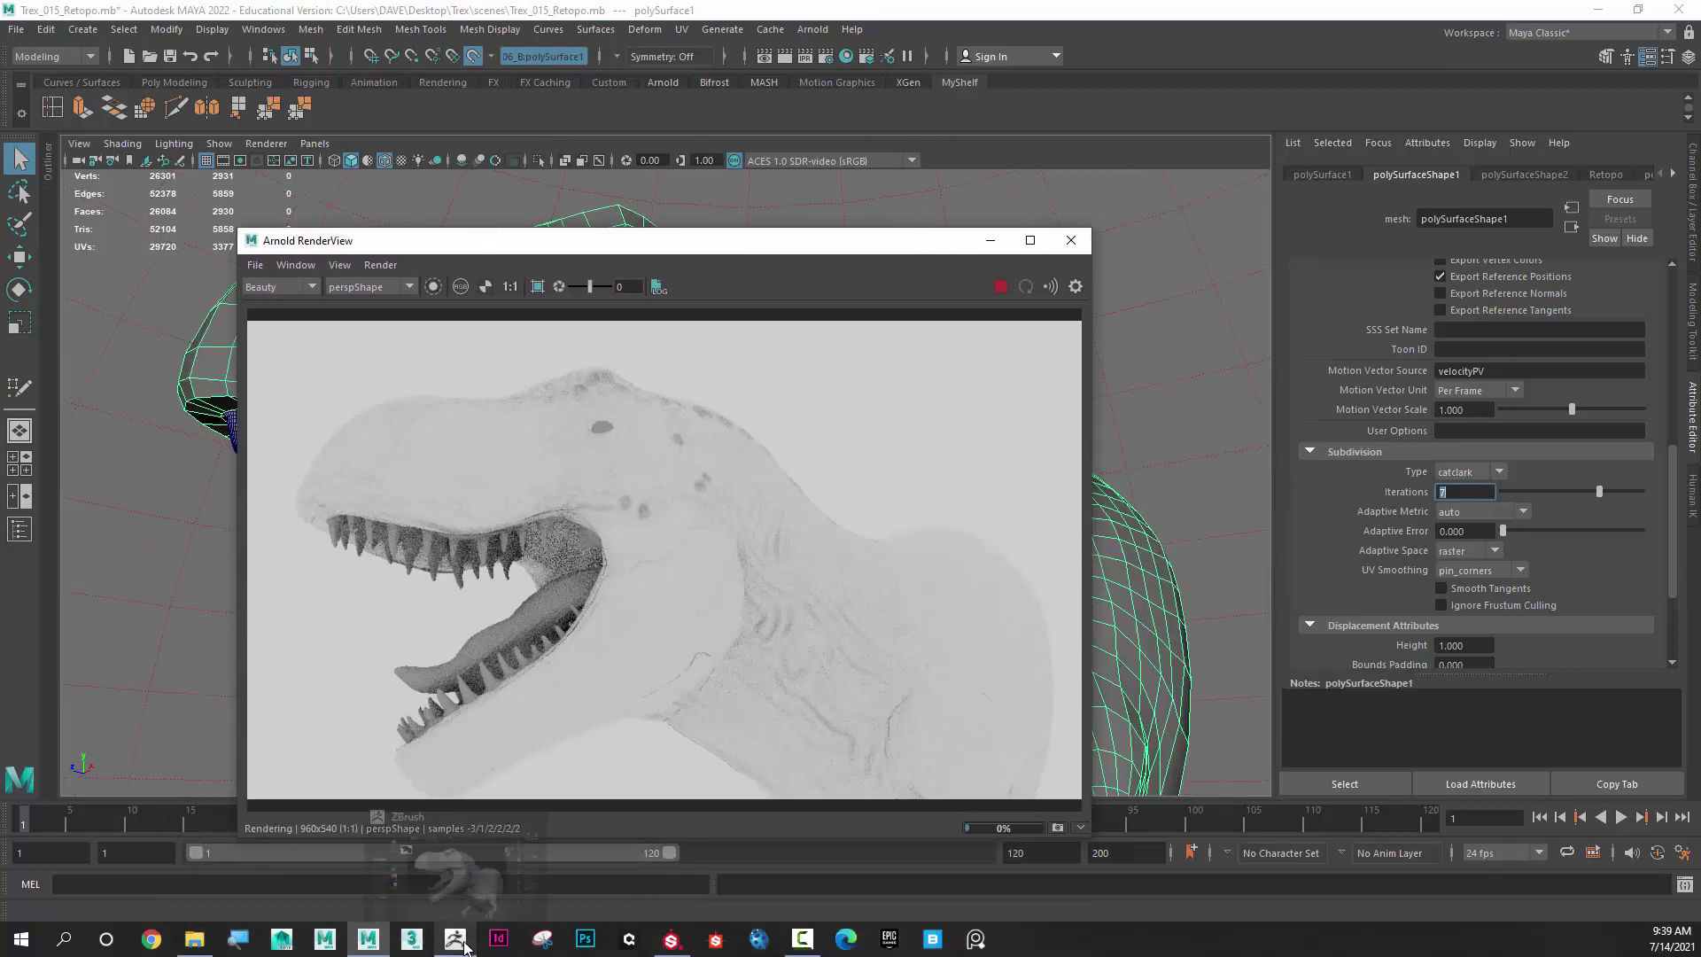
click(480, 852)
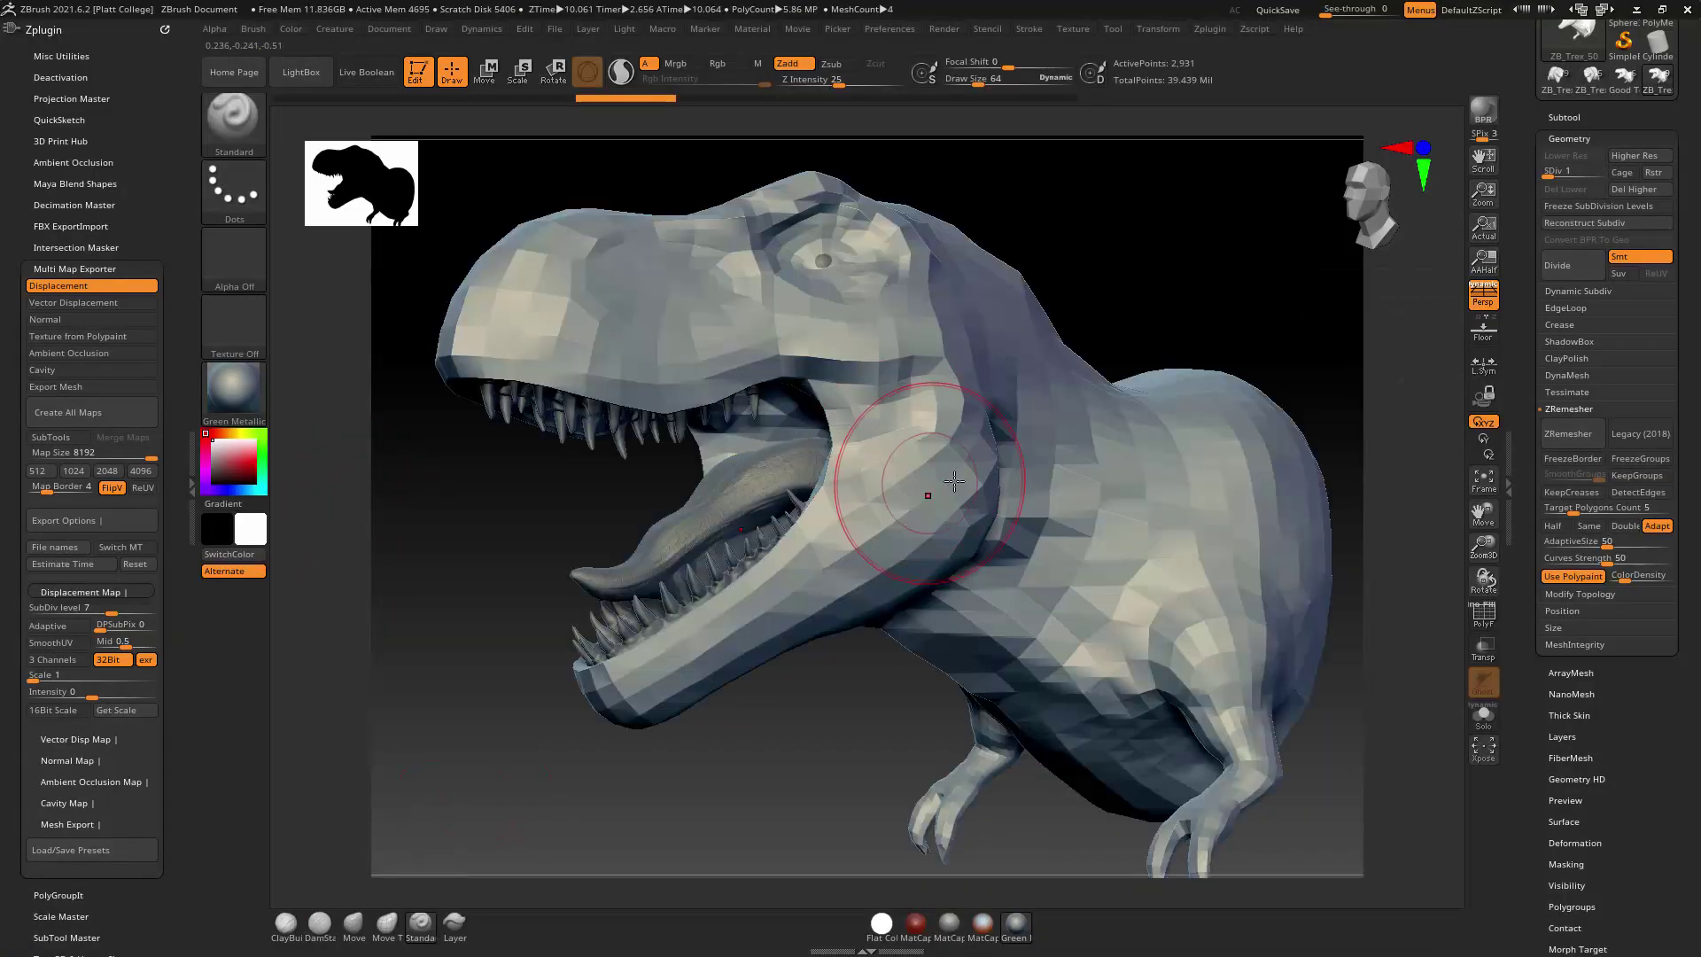
drag(1565, 175, 1605, 174)
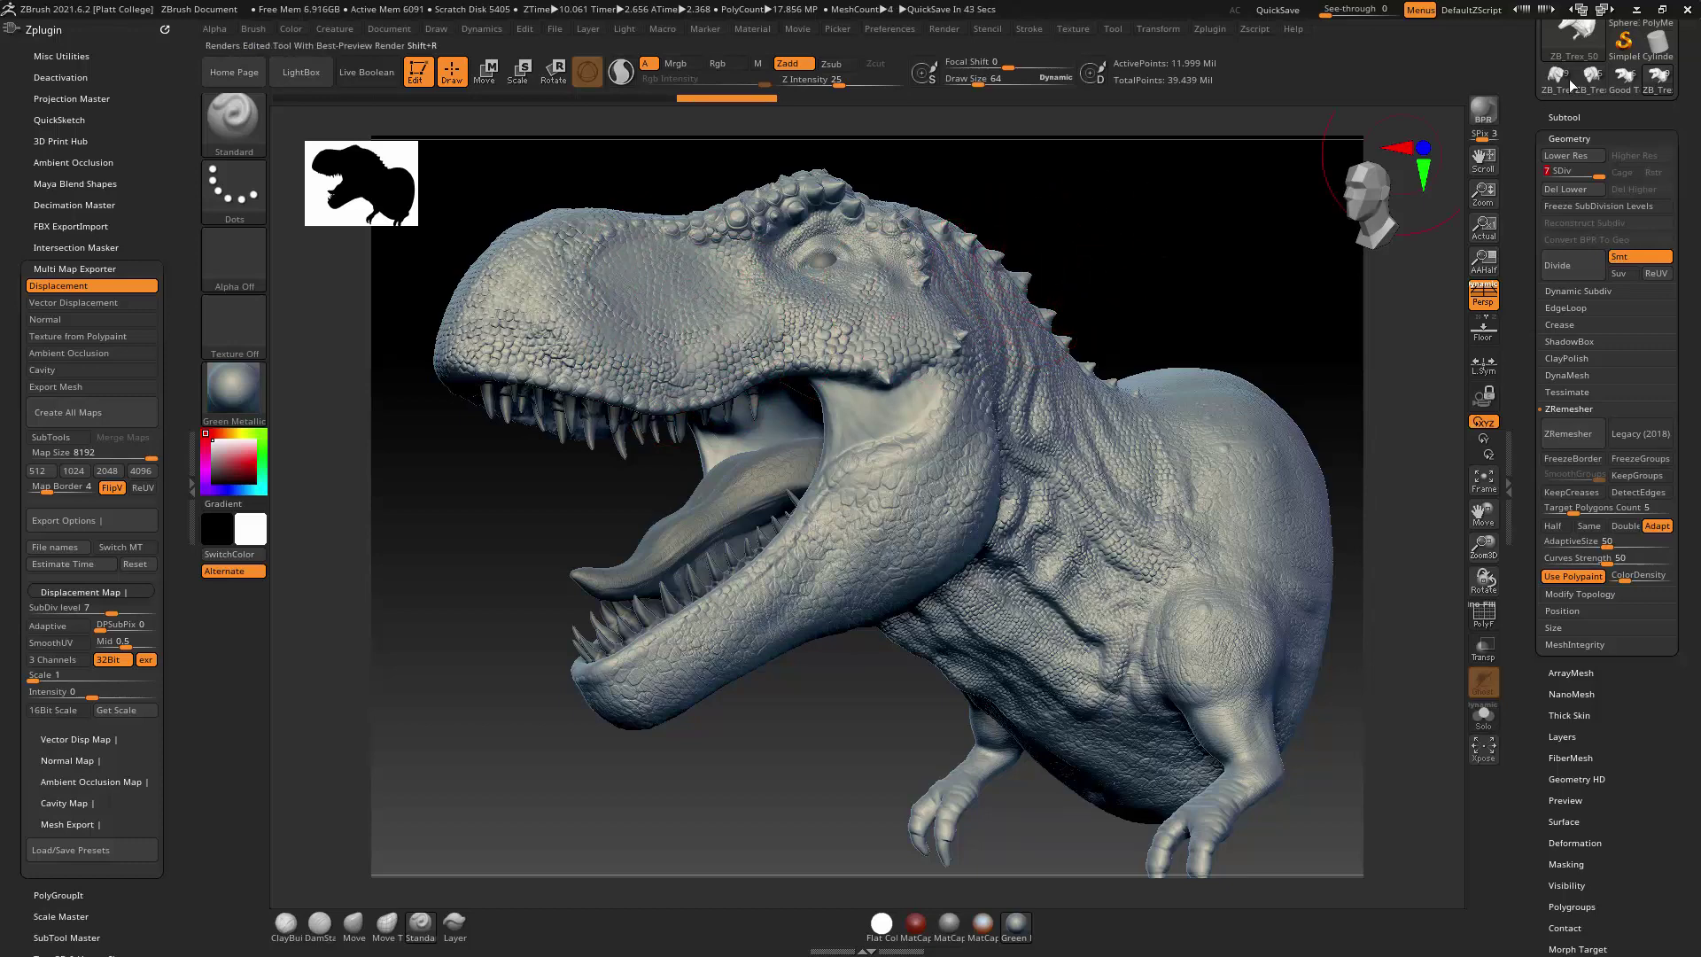
click(1637, 9)
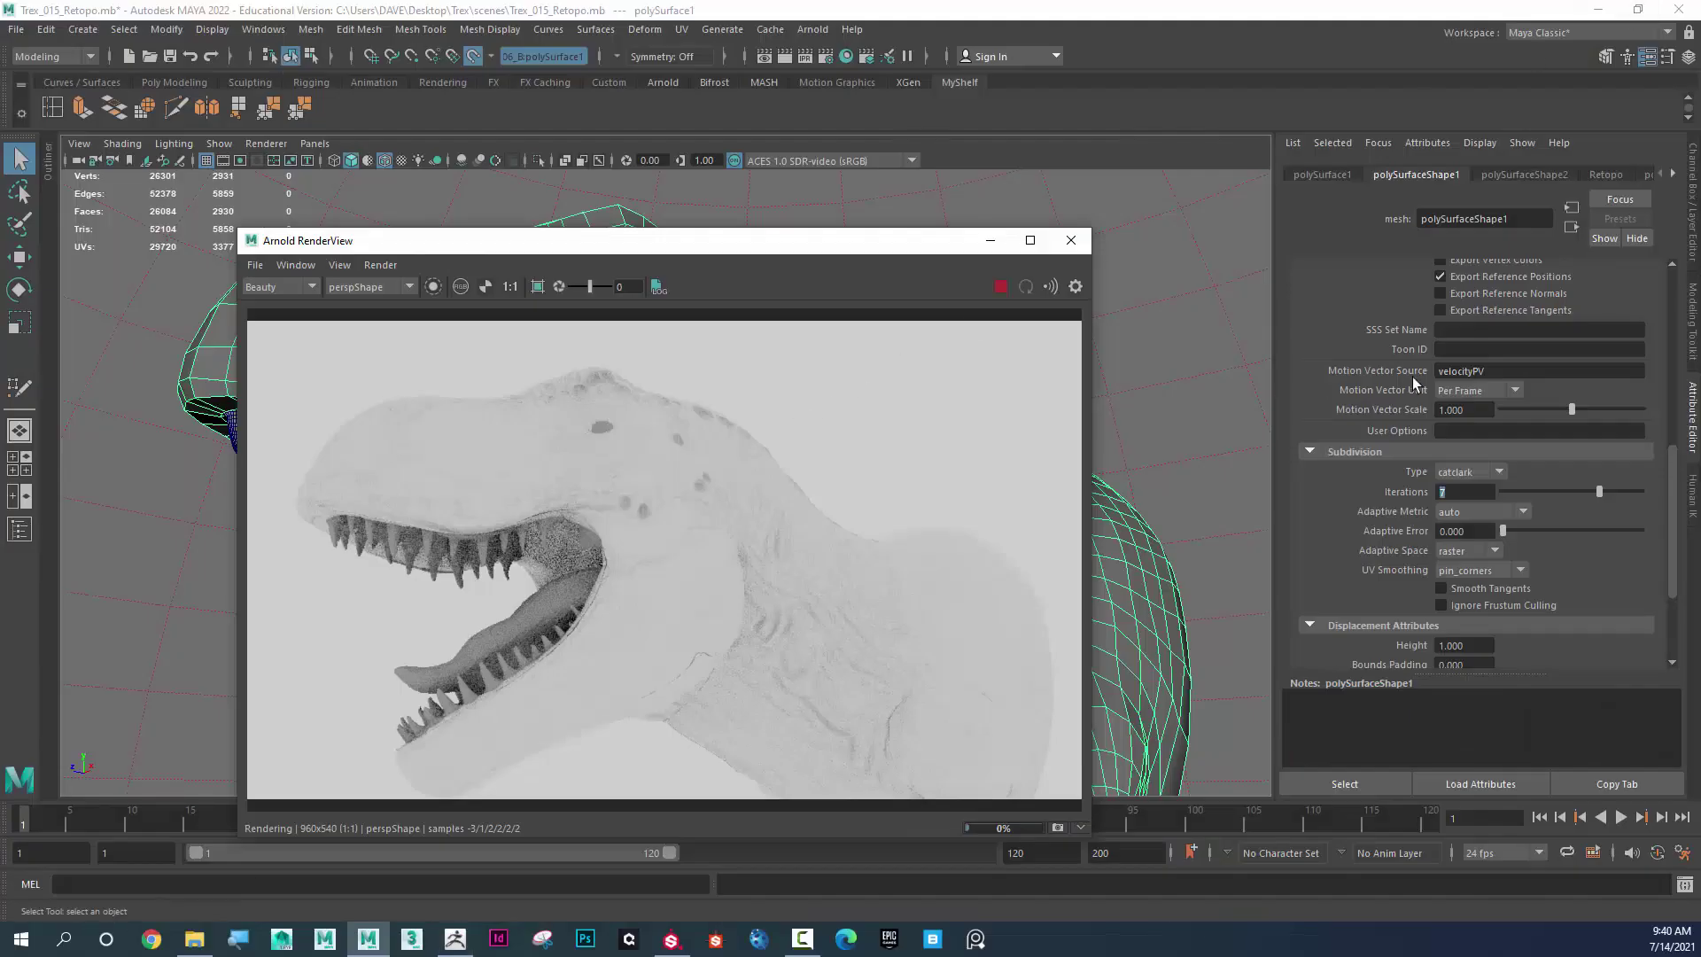
Set the T-rex body mesh's Arnold subdivision iterations to 6 and check its displacement height setting
click(1486, 490)
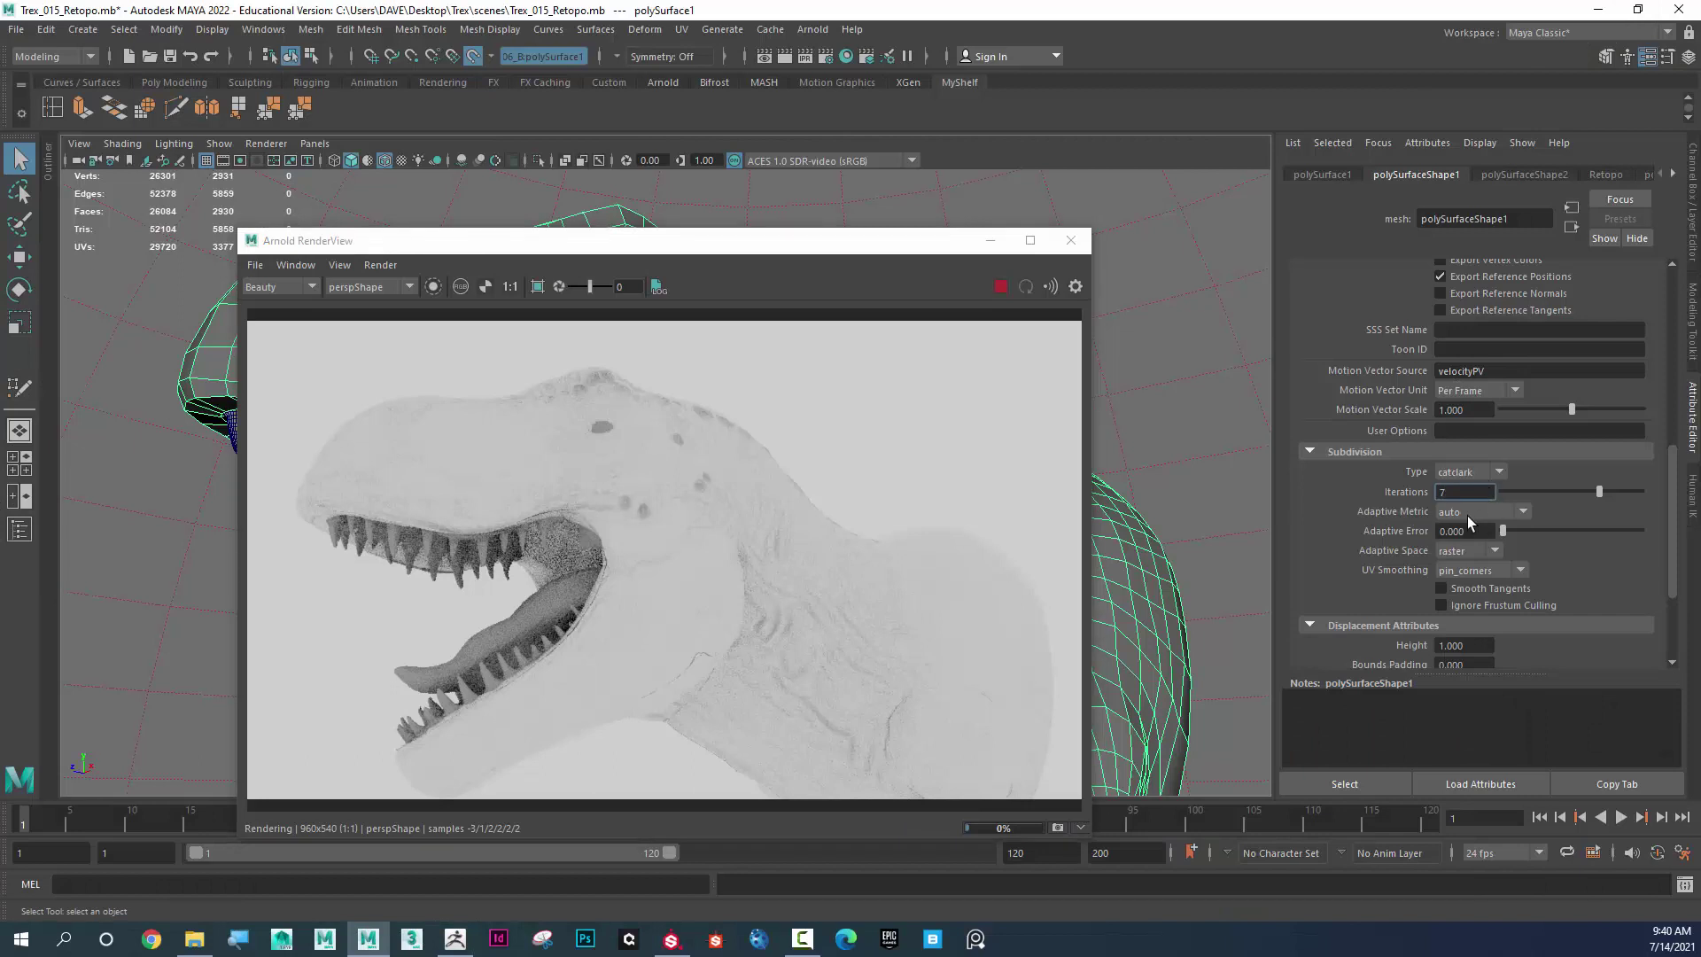
scroll(1468, 516, down, 2)
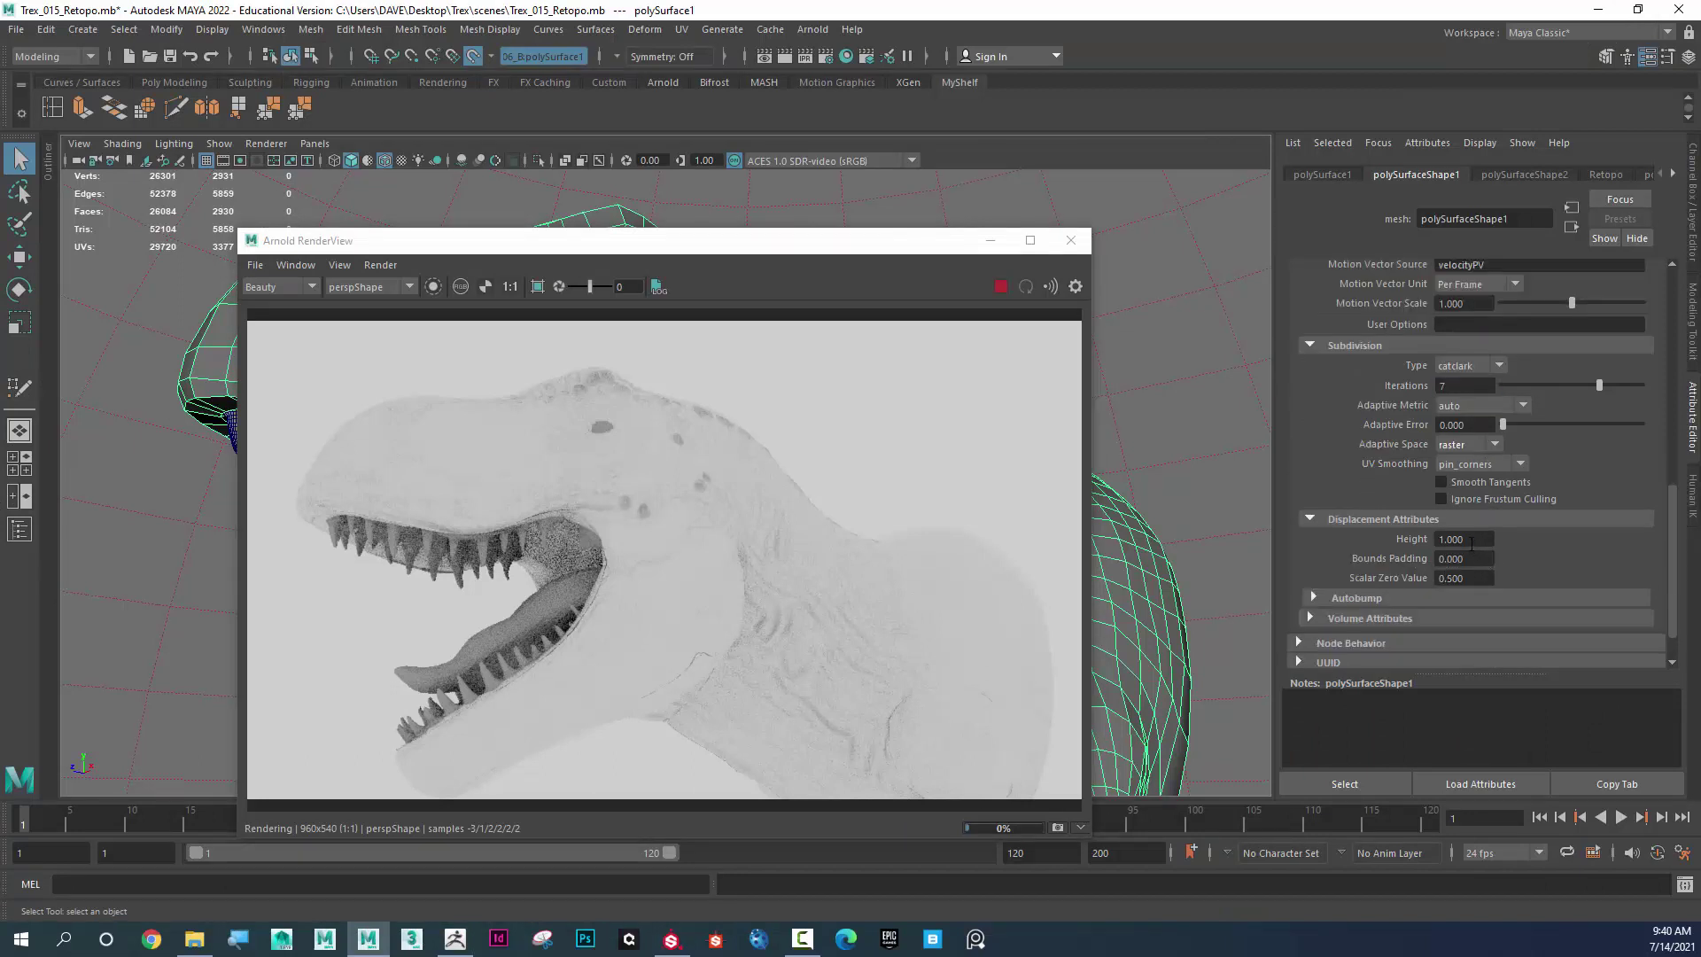
click(1437, 540)
key(Return)
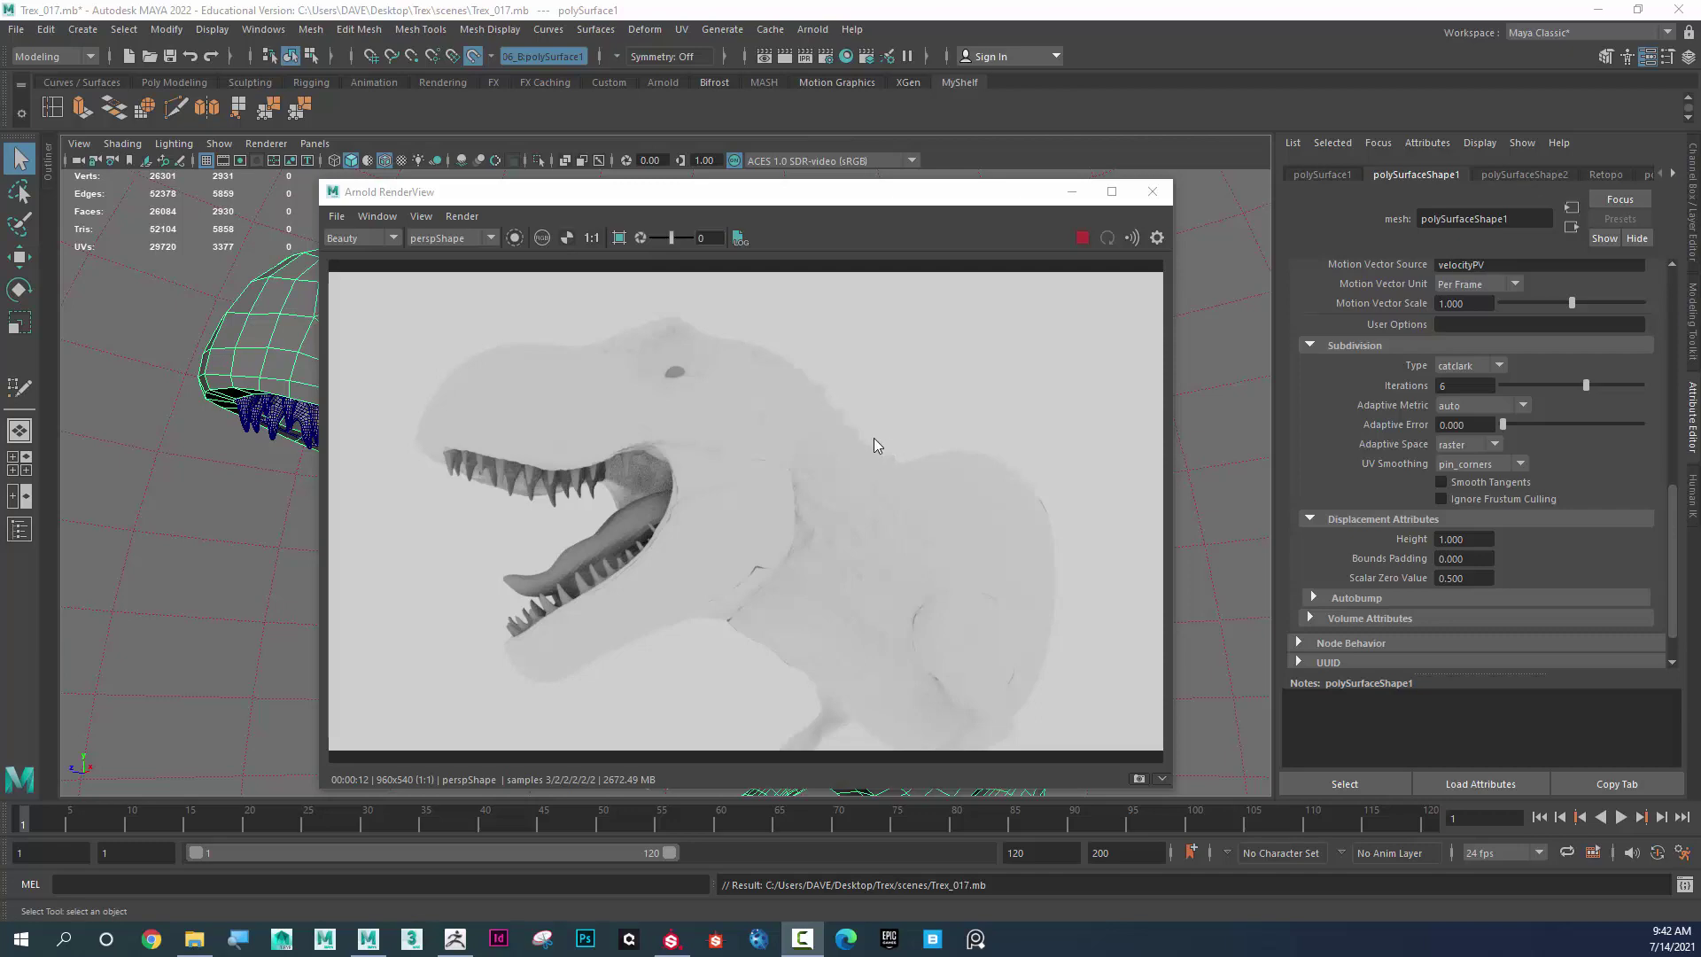
Create a spot light in the scene and move the live render window aside so the T-rex mesh is accessible
alt+drag(764, 432, 810, 413)
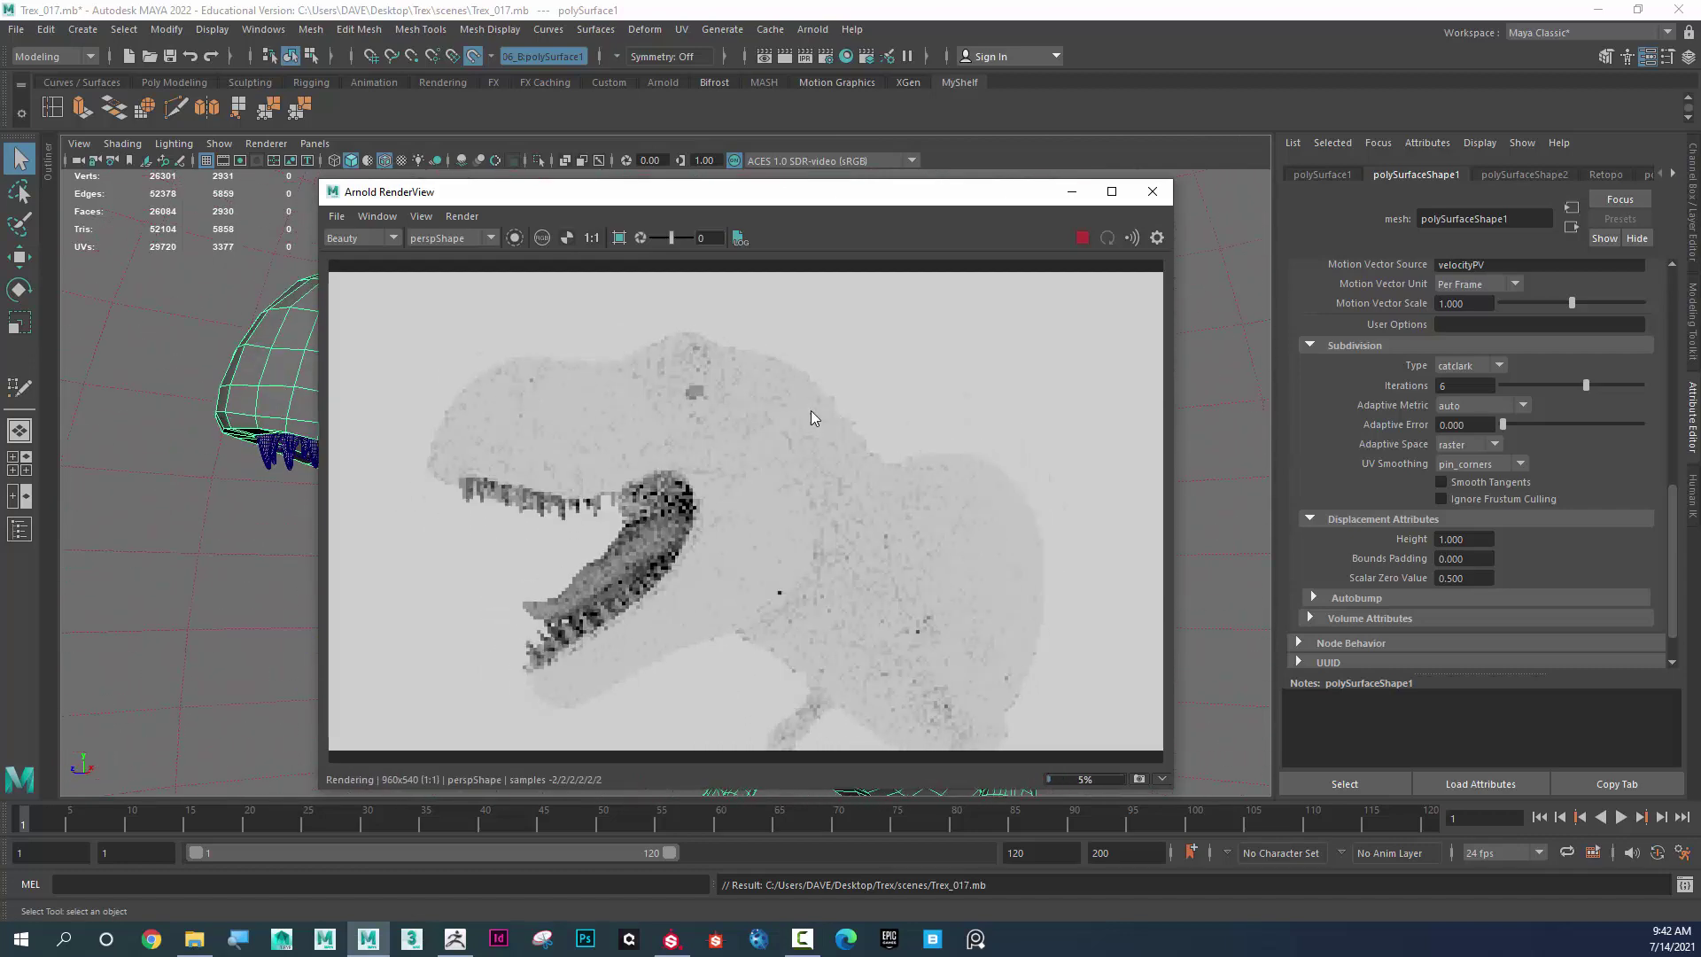
drag(905, 196, 1099, 174)
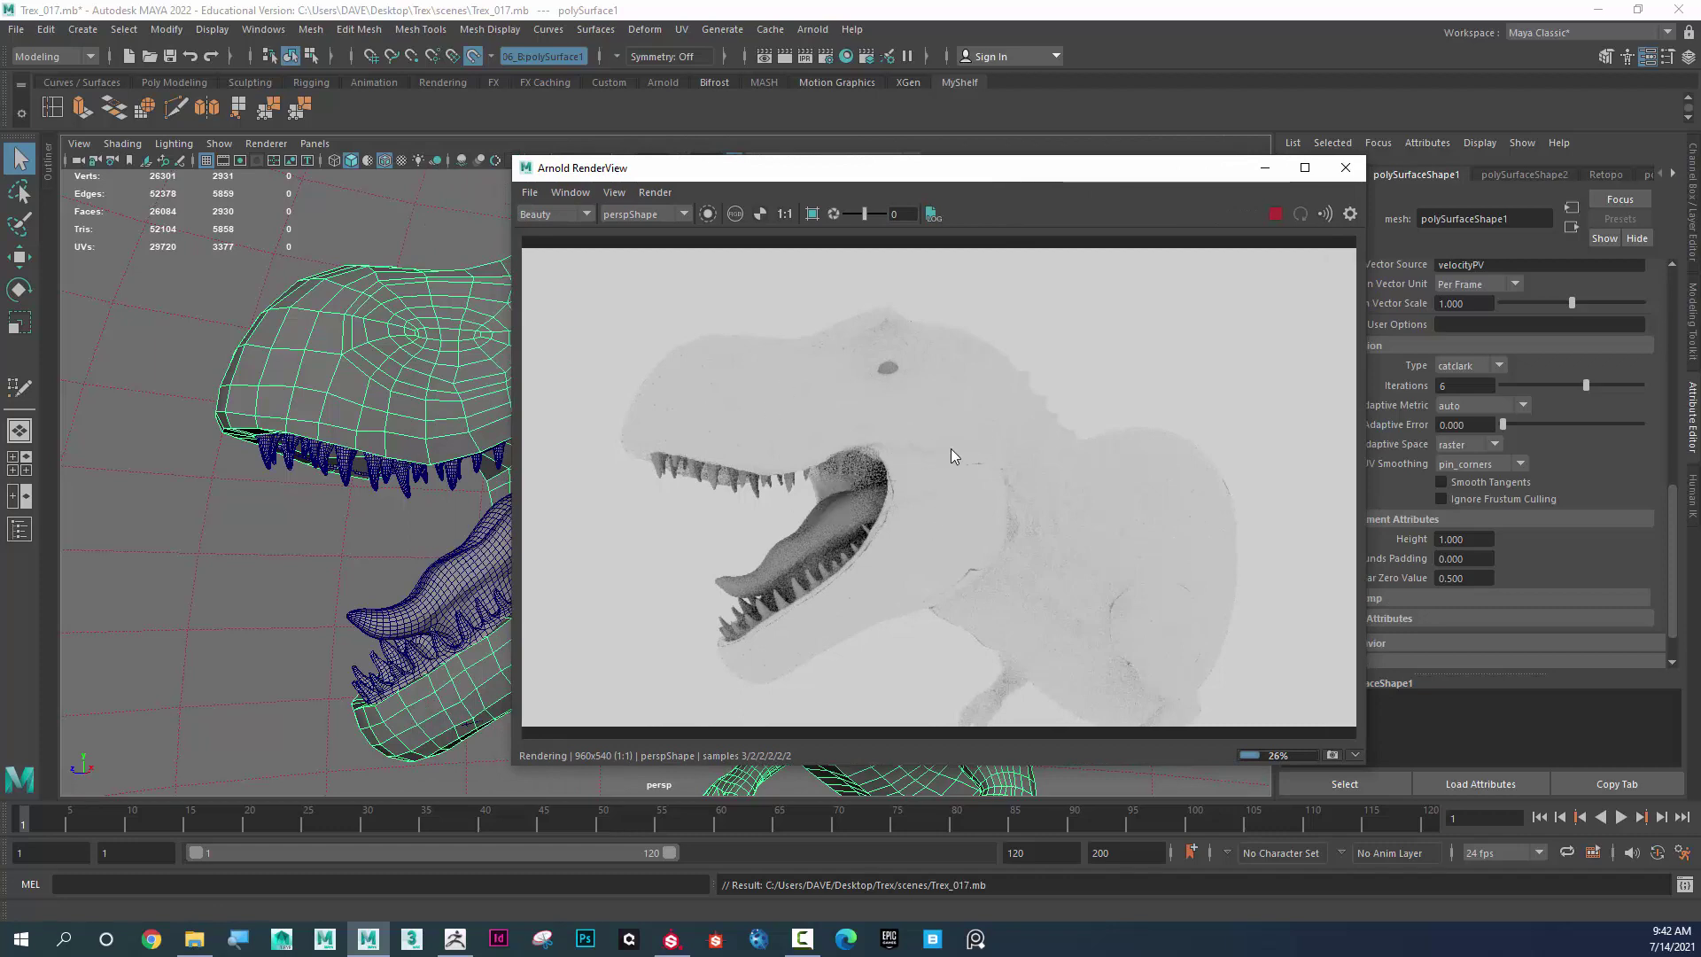
drag(880, 174, 1157, 237)
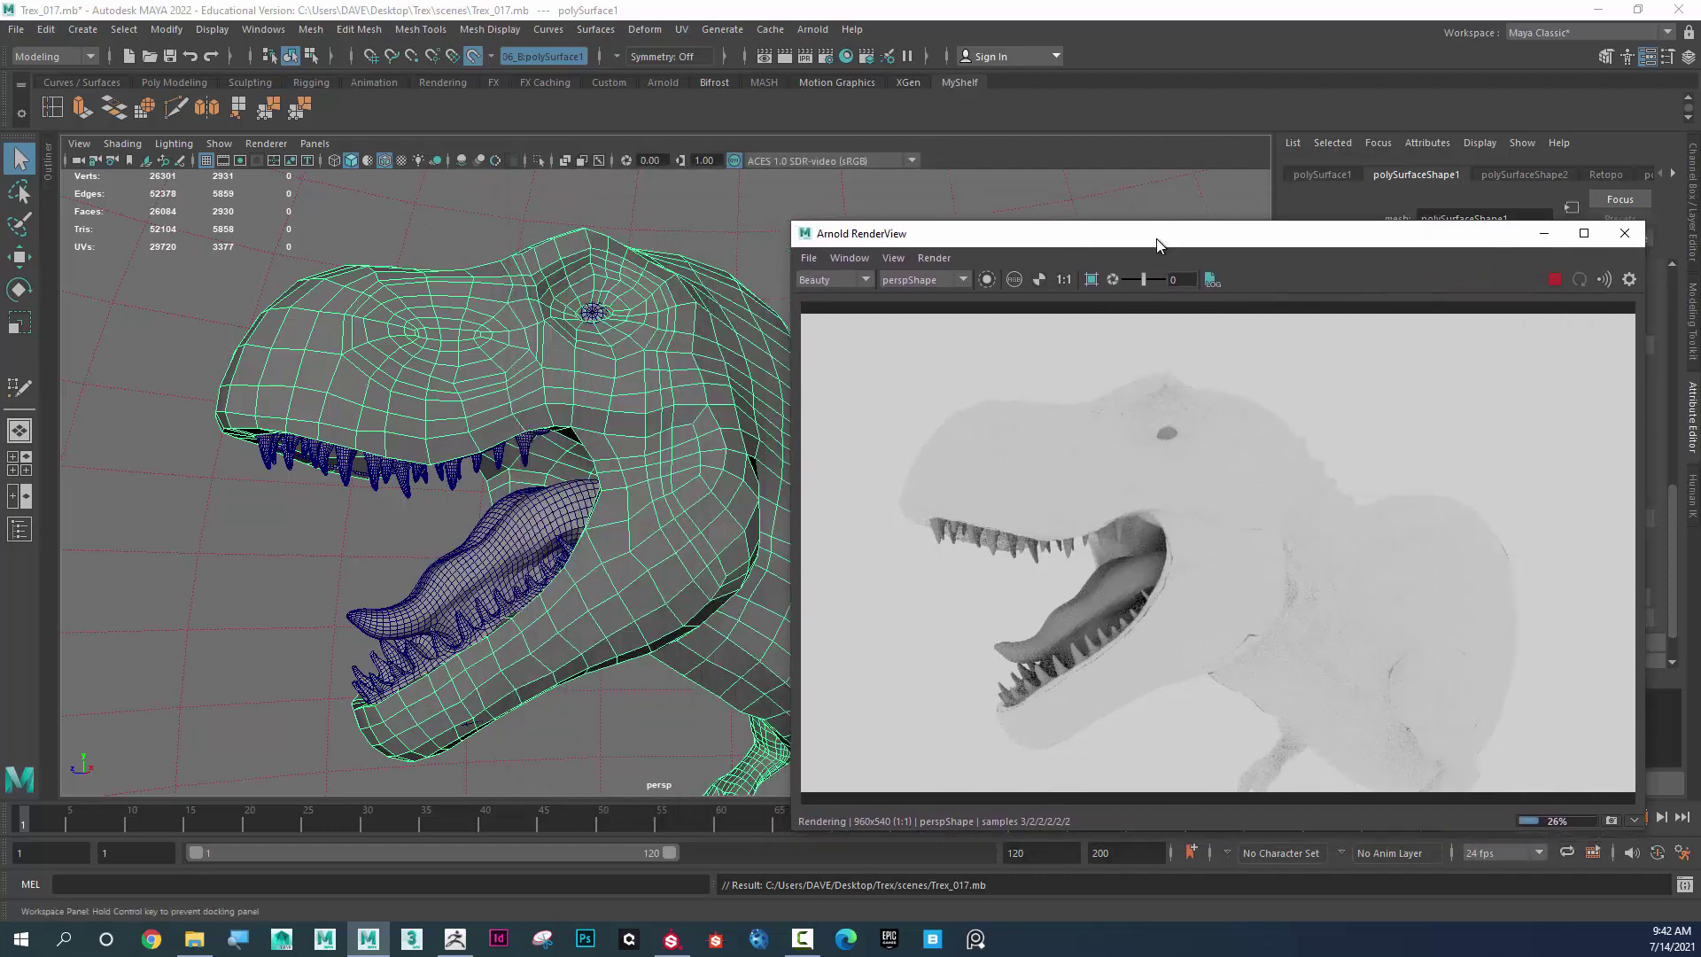
click(83, 30)
mouse_move(301, 131)
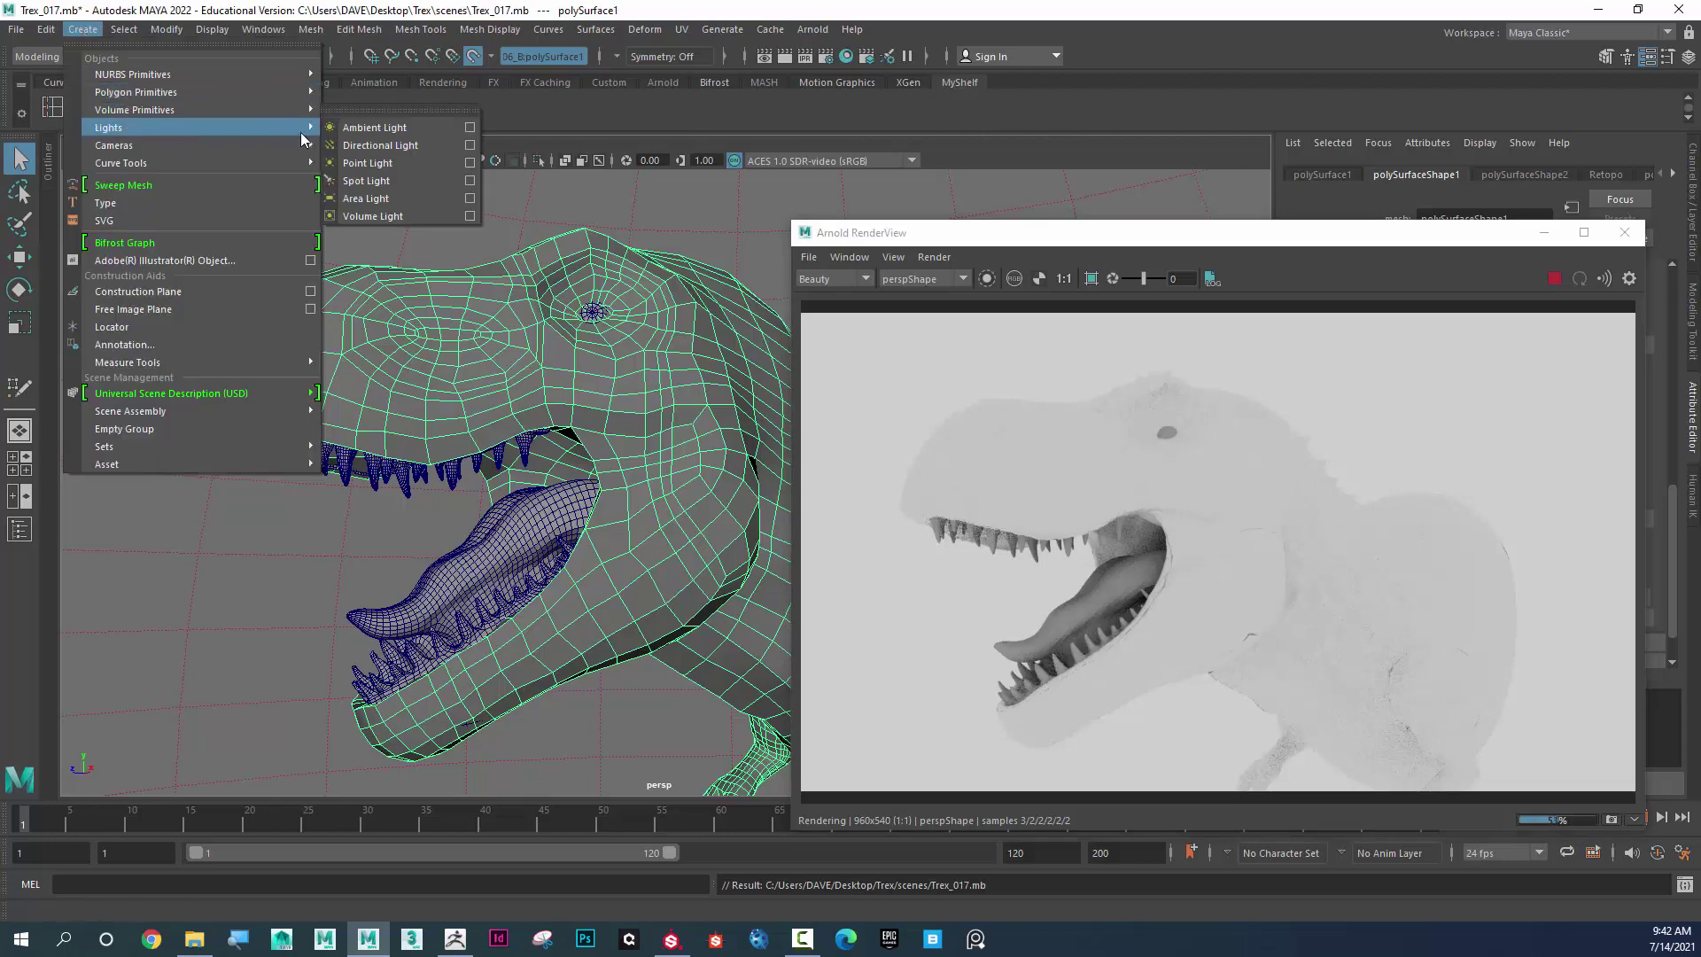
click(379, 183)
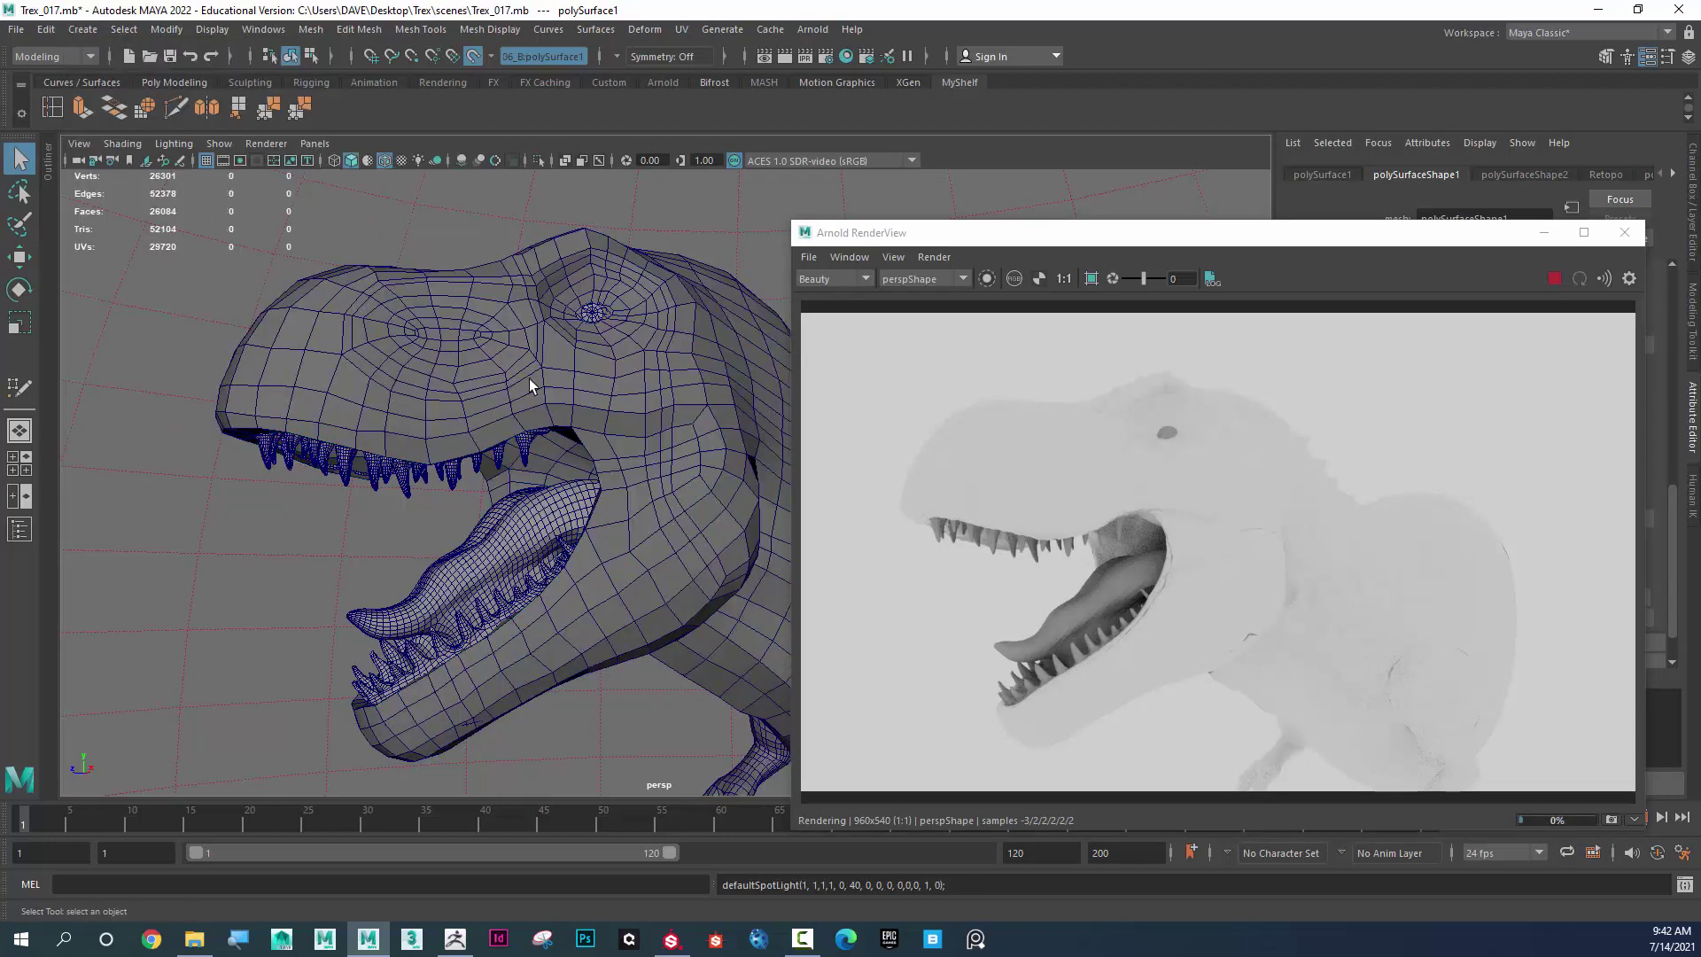
drag(1085, 241, 1298, 241)
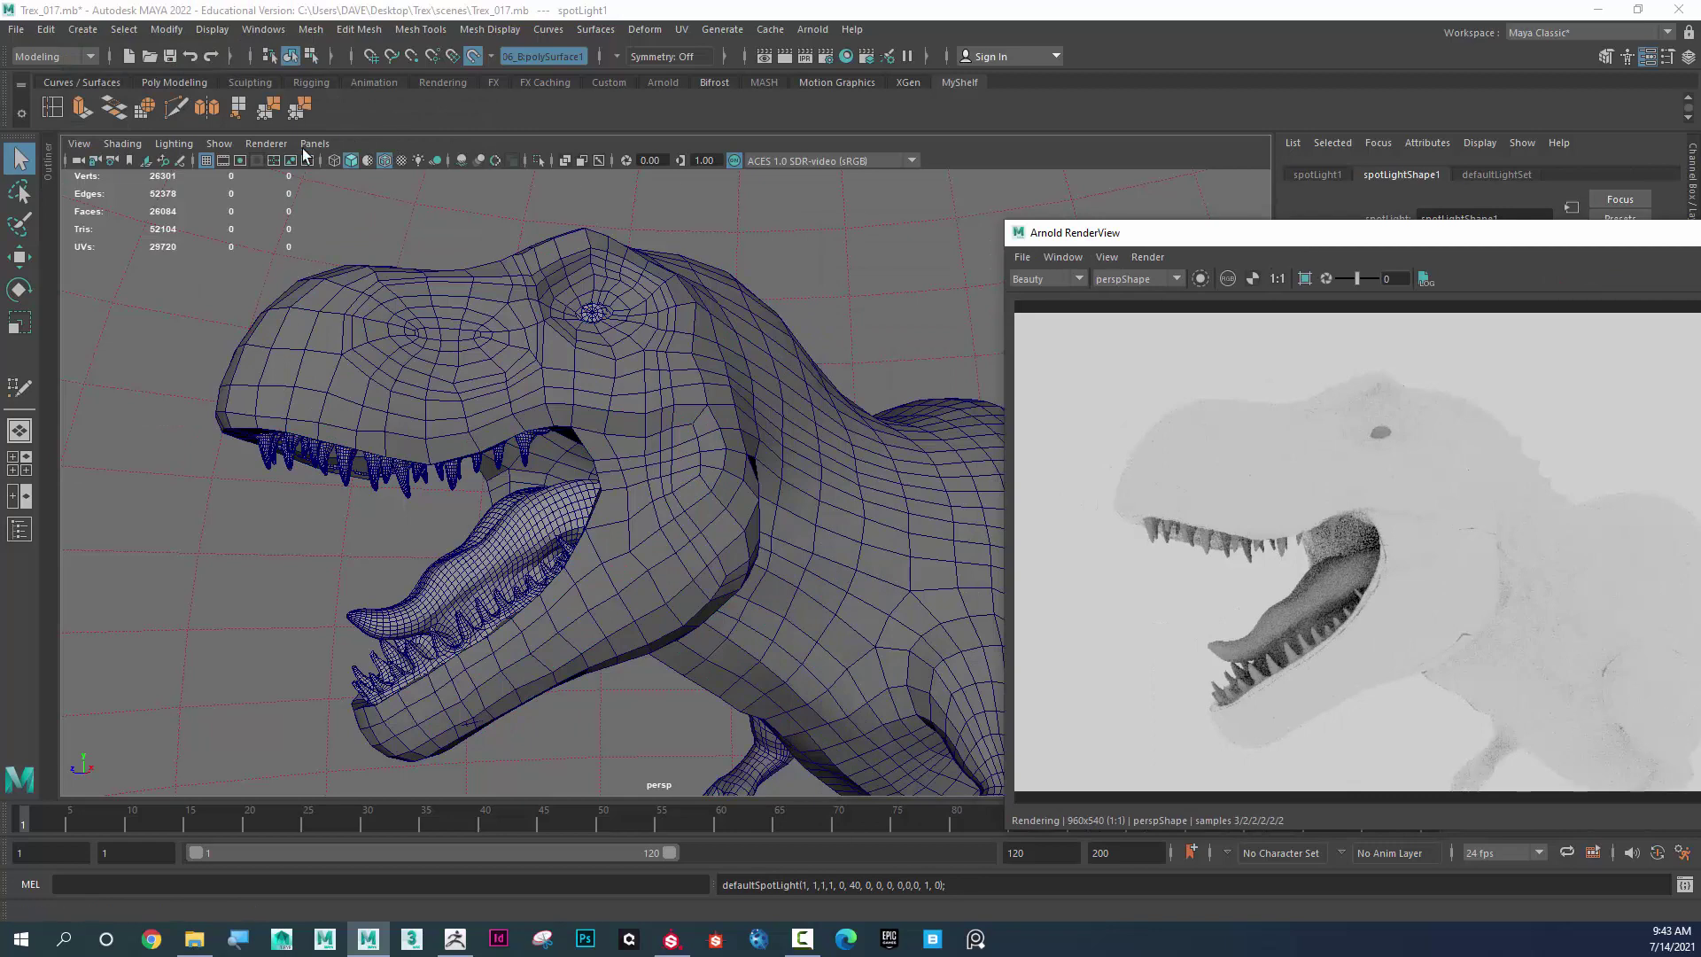
Look through the new spot light, aim it so the whole T-rex sits inside its cone, and return to the persp view
click(305, 144)
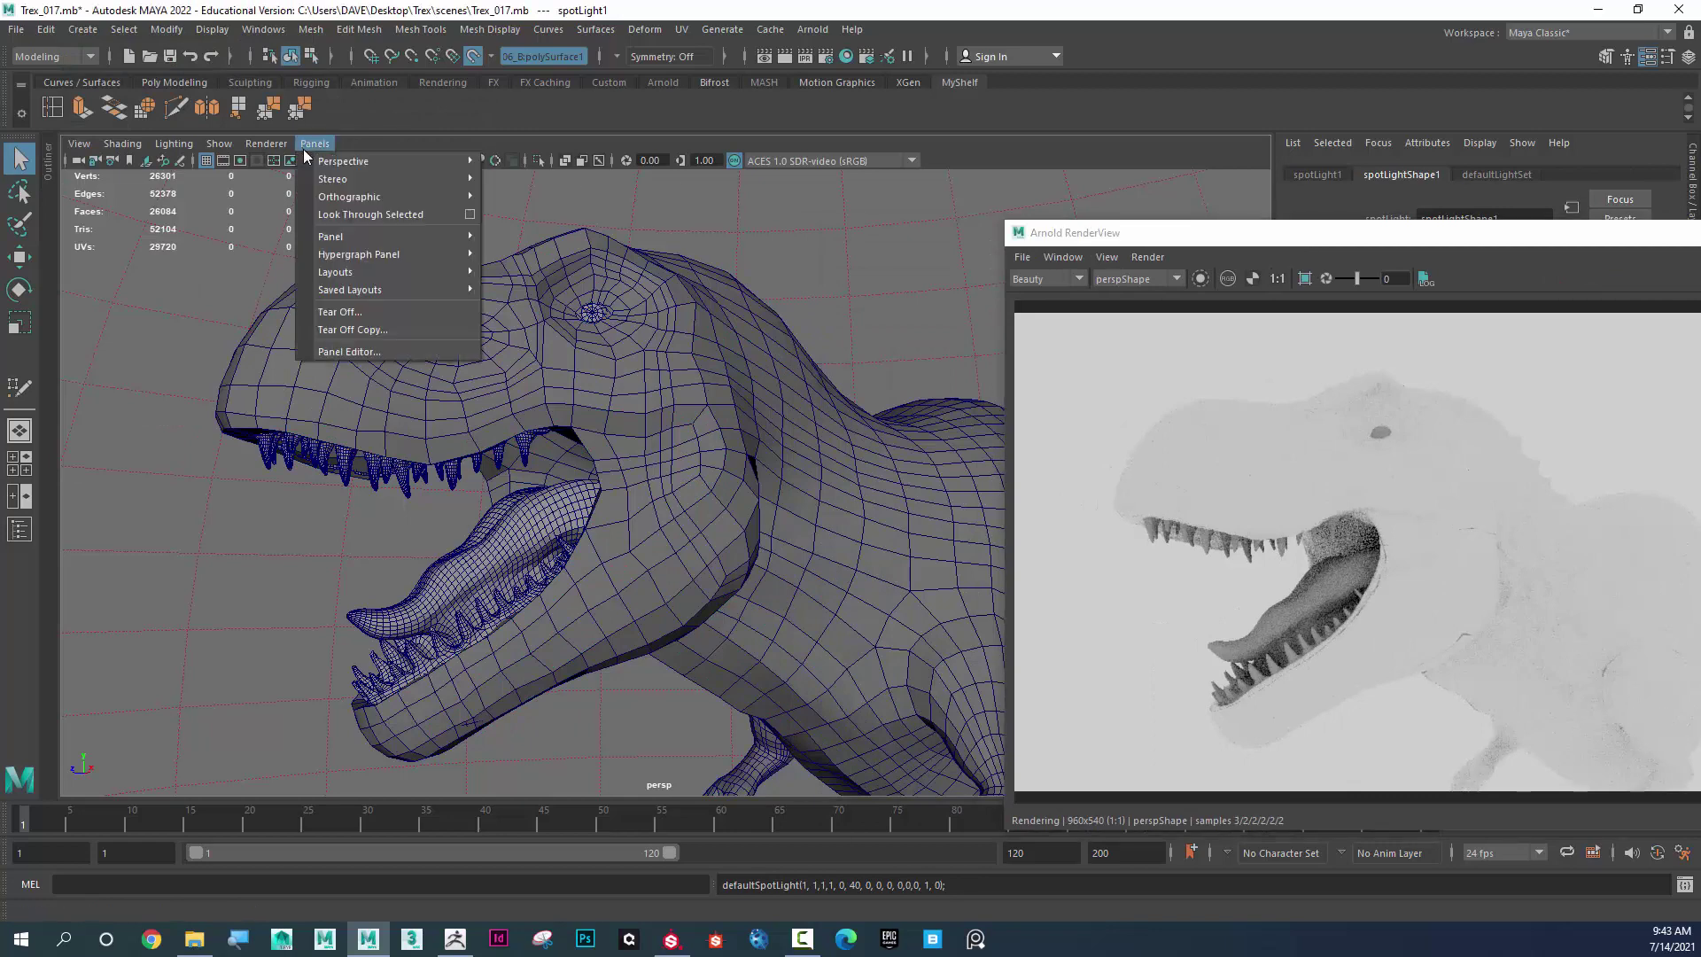
click(342, 215)
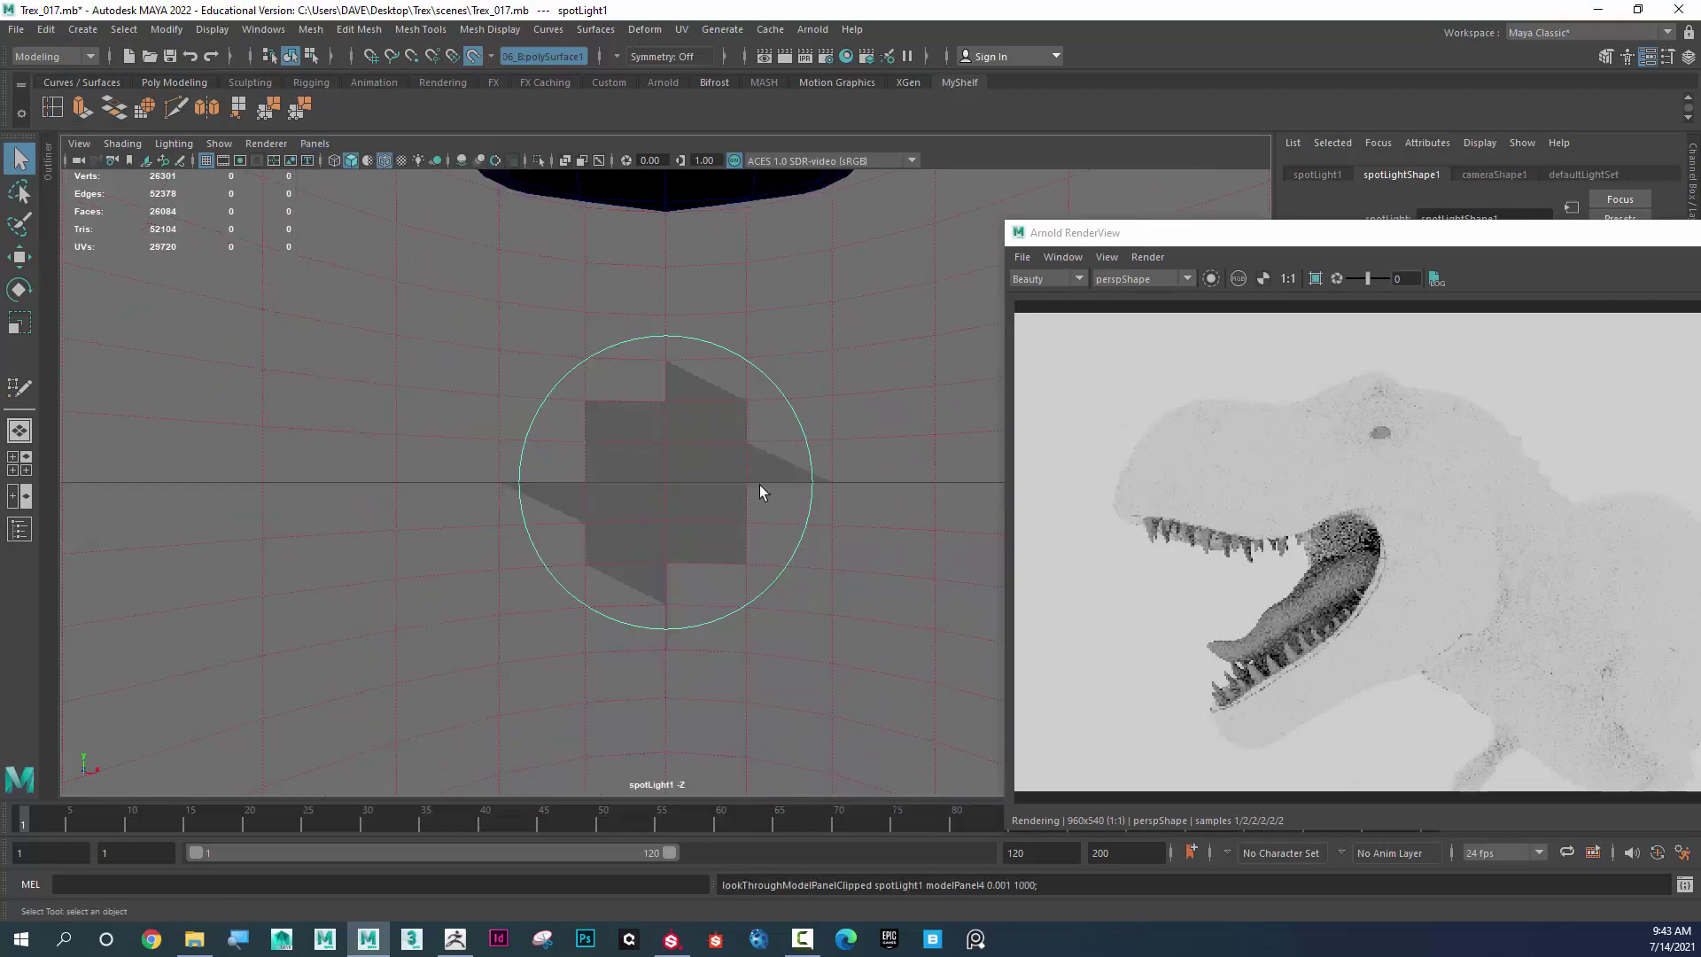
alt+right_drag(626, 429, 709, 429)
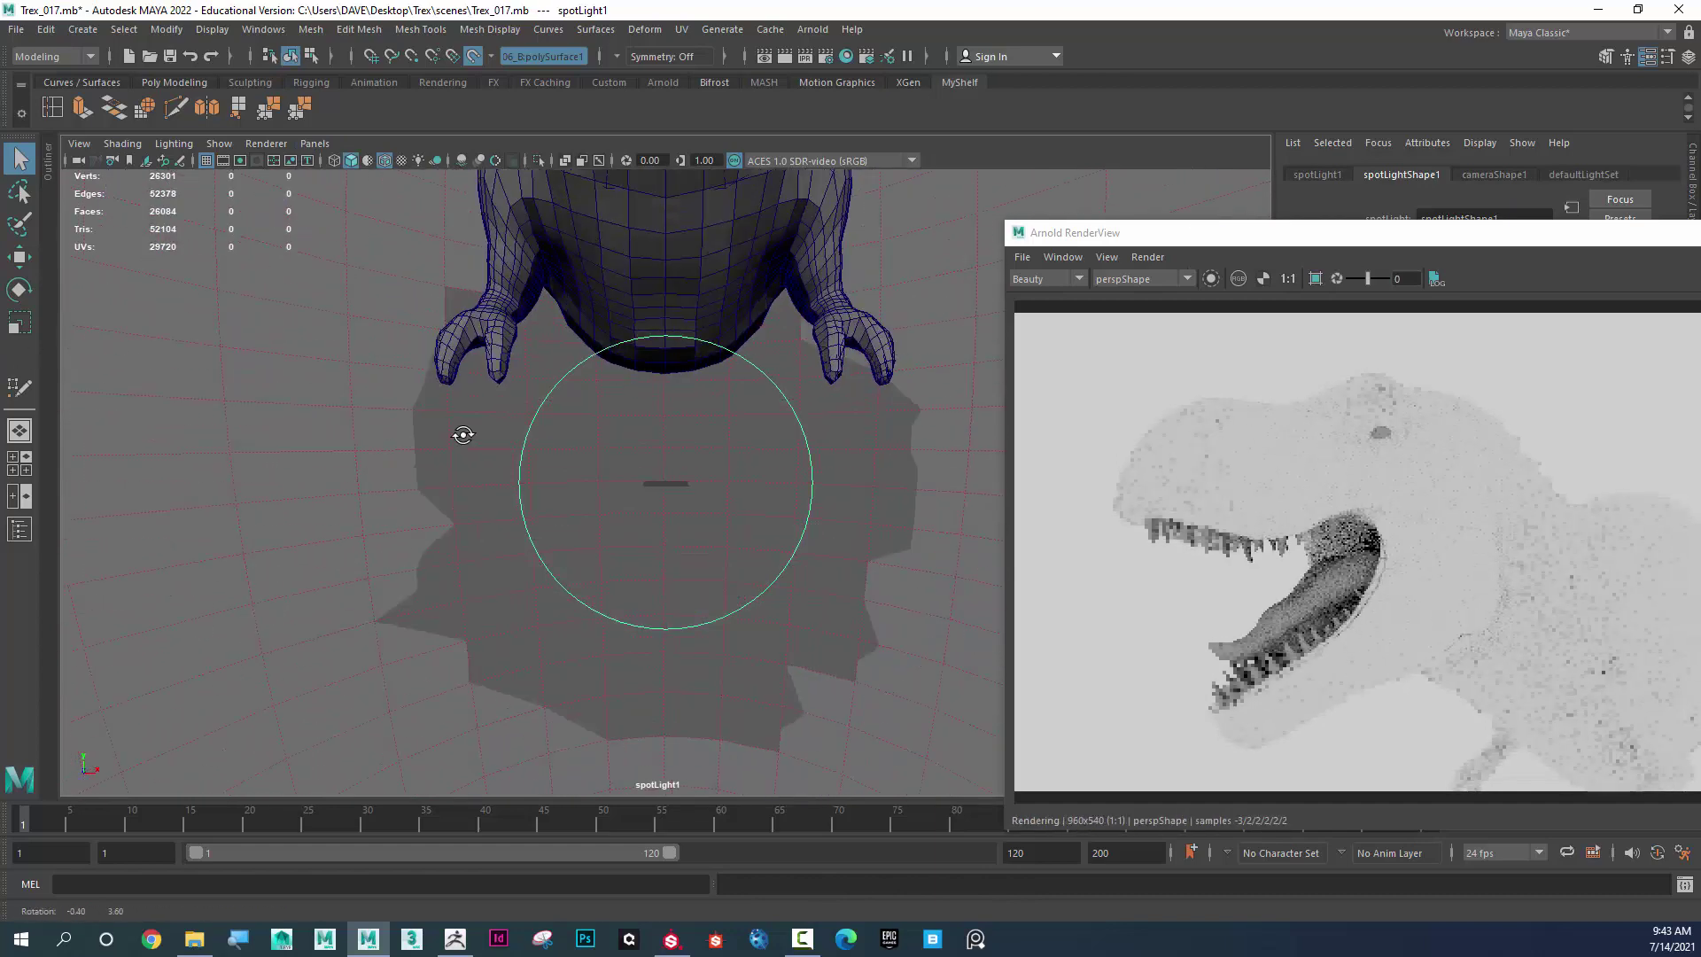
alt+right_drag(456, 429, 760, 399)
alt+middle_drag(760, 398, 699, 437)
alt+right_drag(699, 436, 712, 424)
click(306, 142)
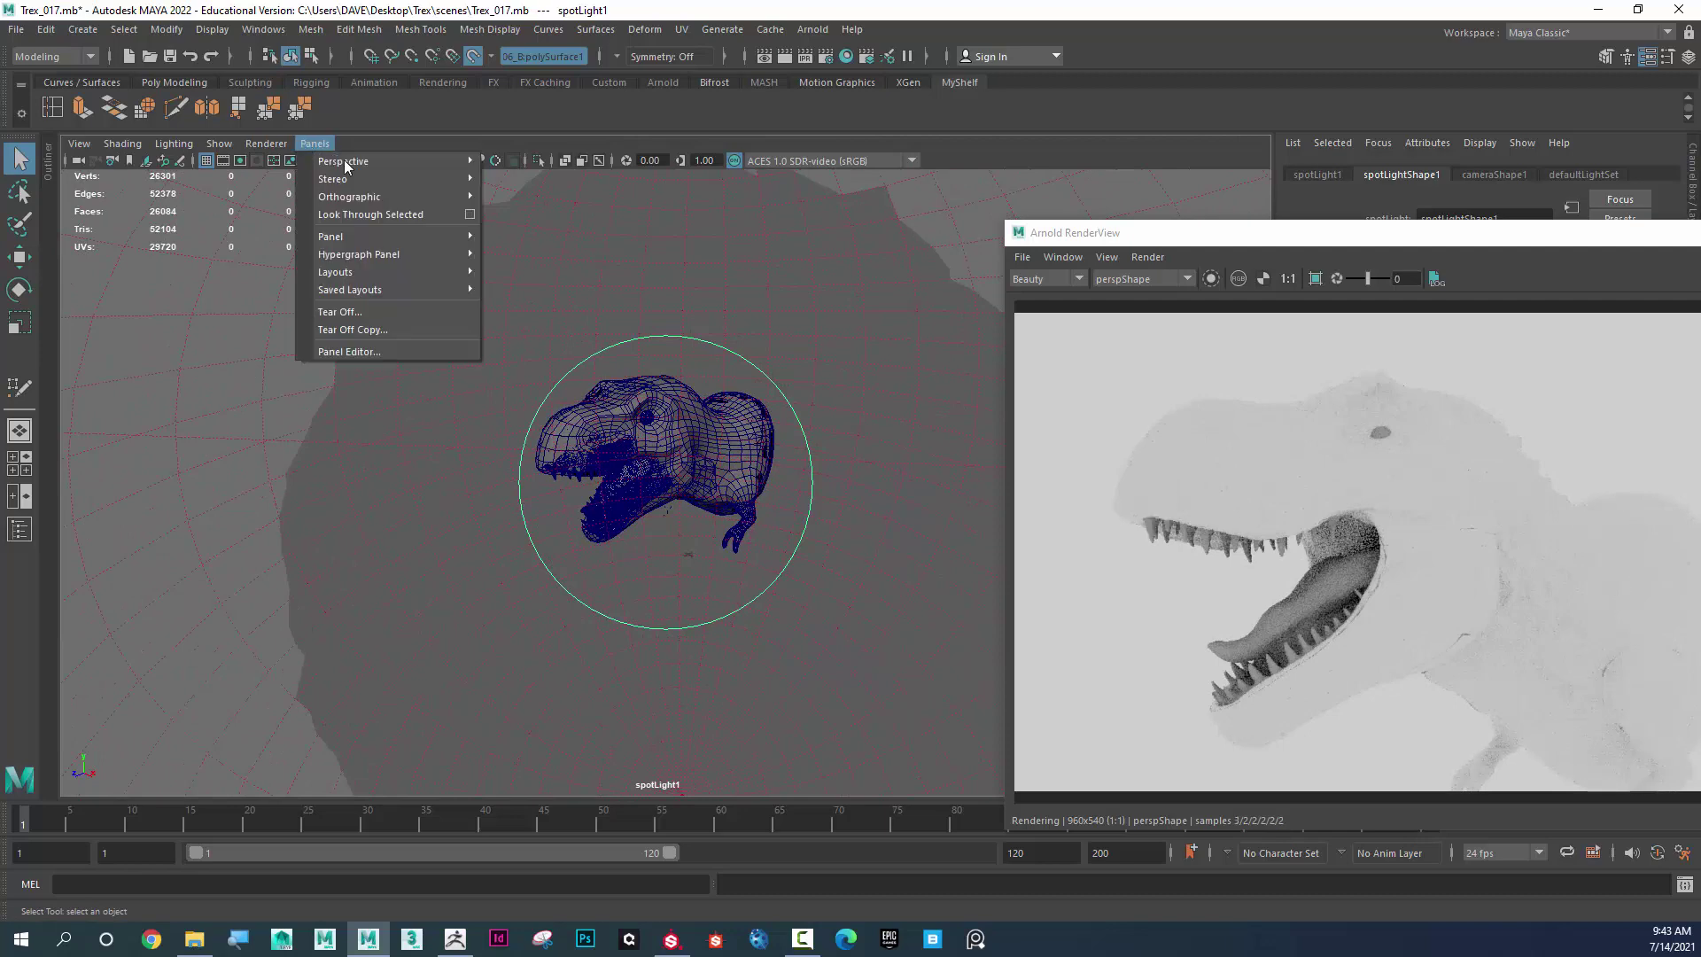
mouse_move(399, 161)
click(544, 178)
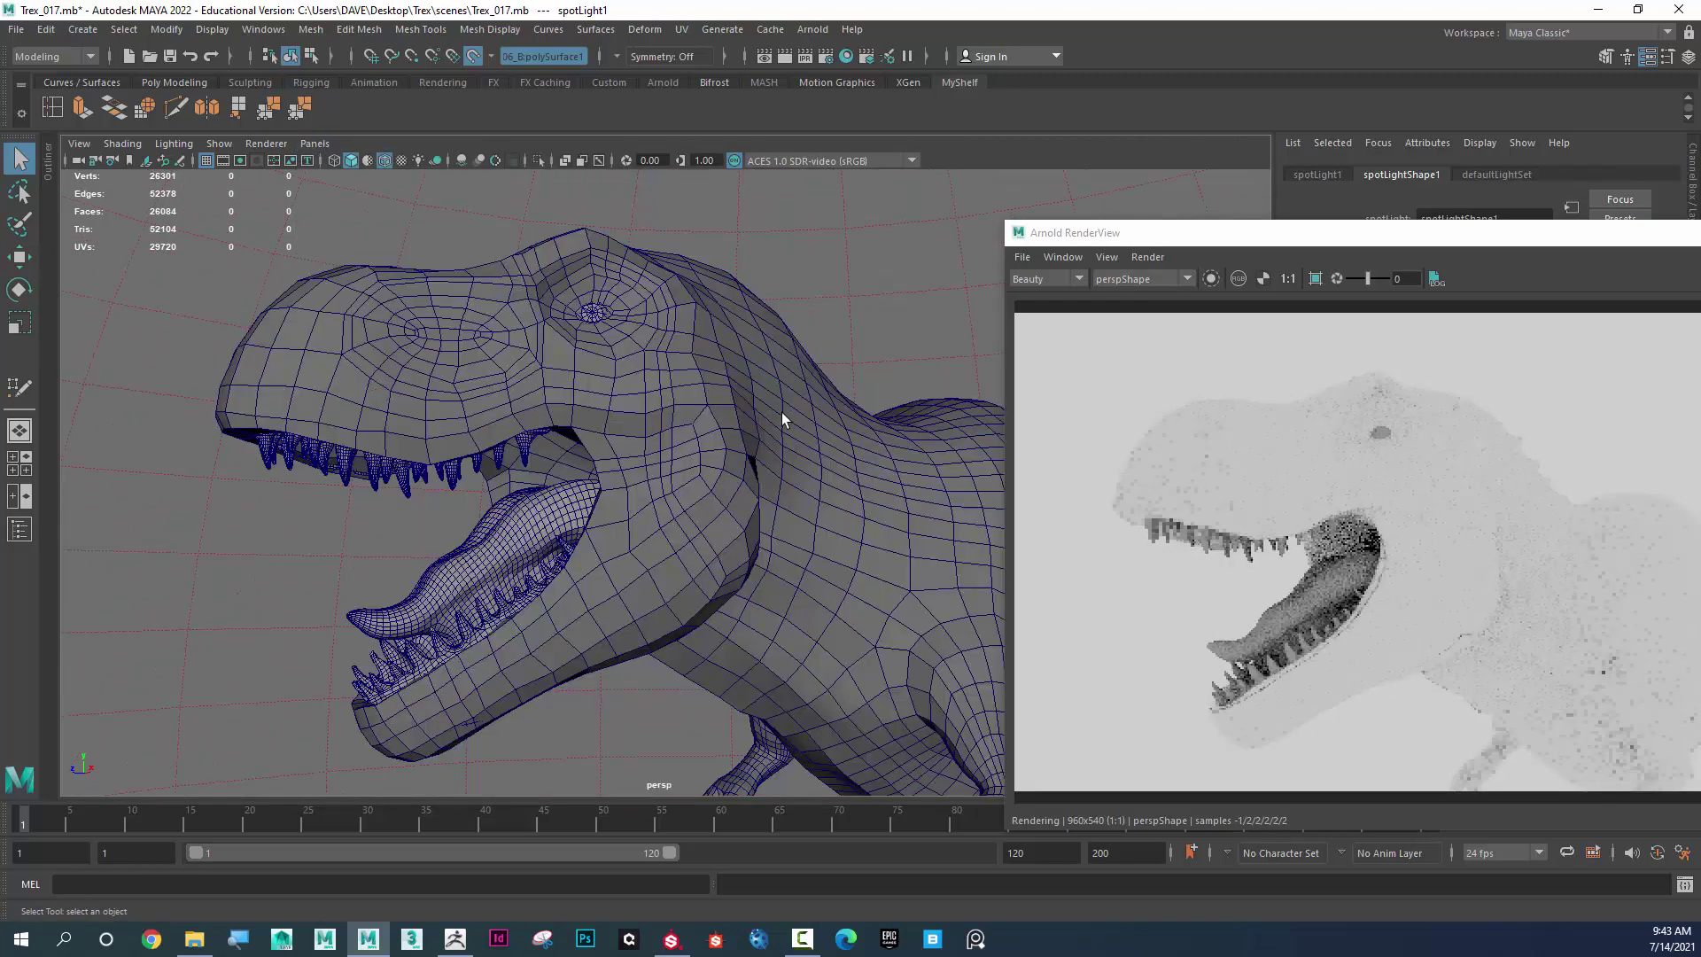
Select the sky dome light and scale it up uniformly by about 1.5 times
alt+right_drag(785, 411, 655, 398)
alt+drag(681, 401, 638, 375)
key(r)
click(706, 395)
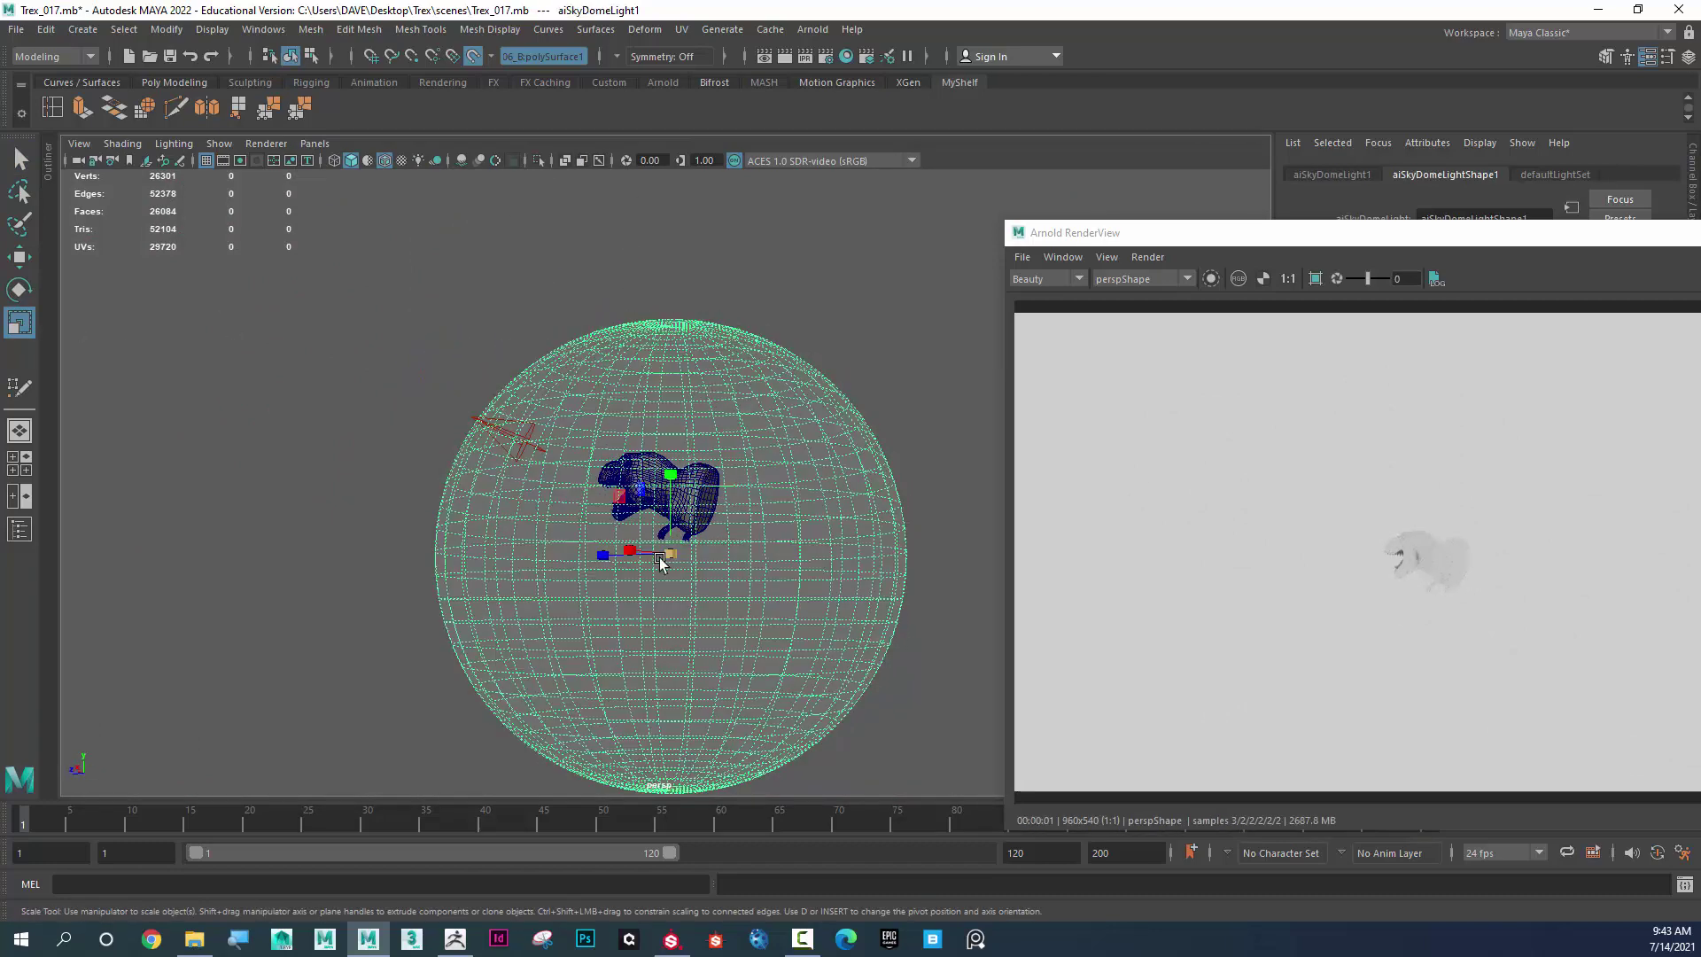
drag(674, 556, 865, 603)
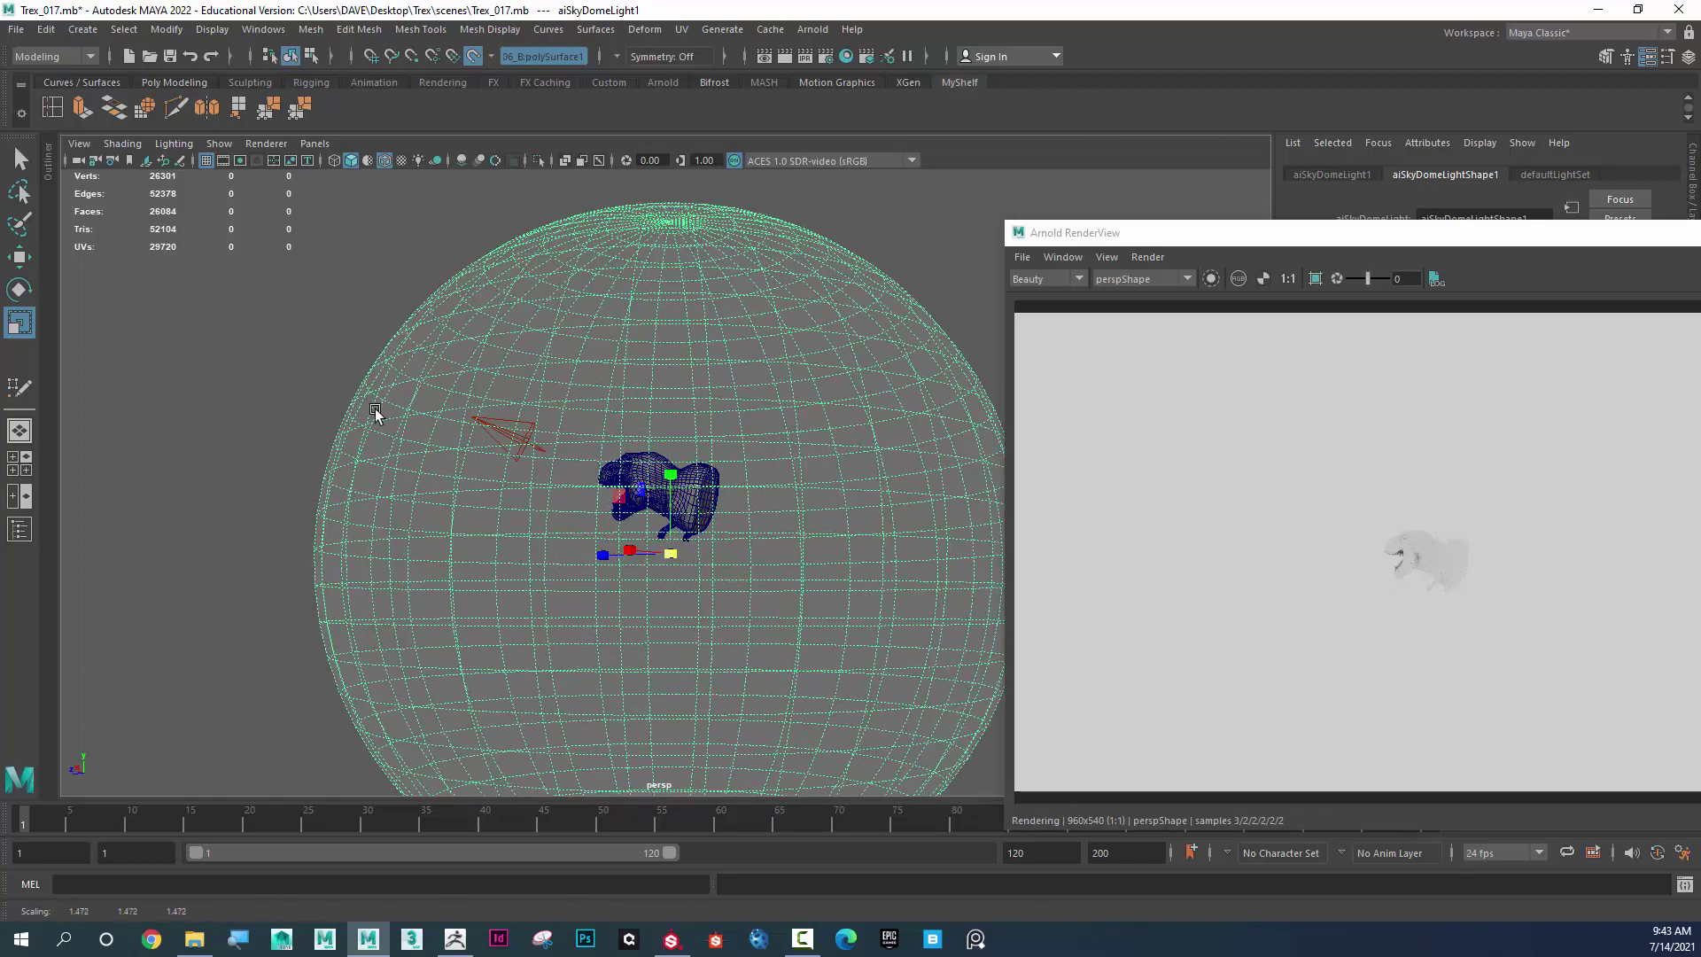
Check the spot light's placement relative to the T-rex and frame the head and body in the persp view
alt+drag(384, 414, 638, 418)
scroll(638, 417, up, 3)
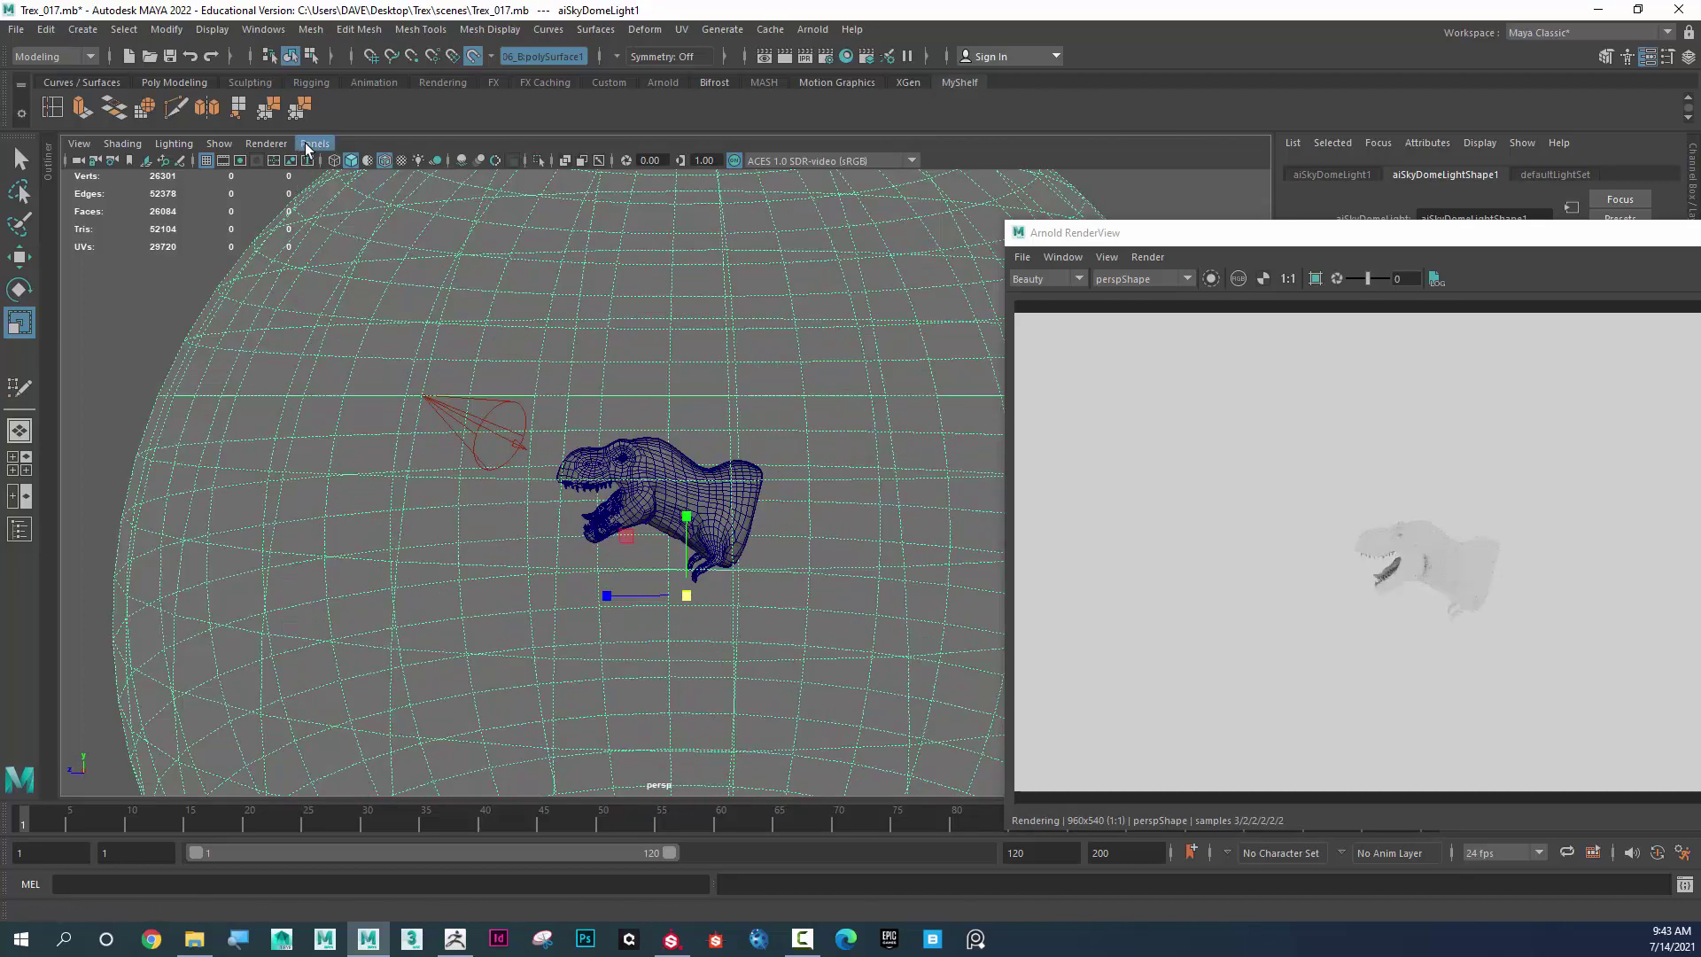
click(315, 143)
click(448, 404)
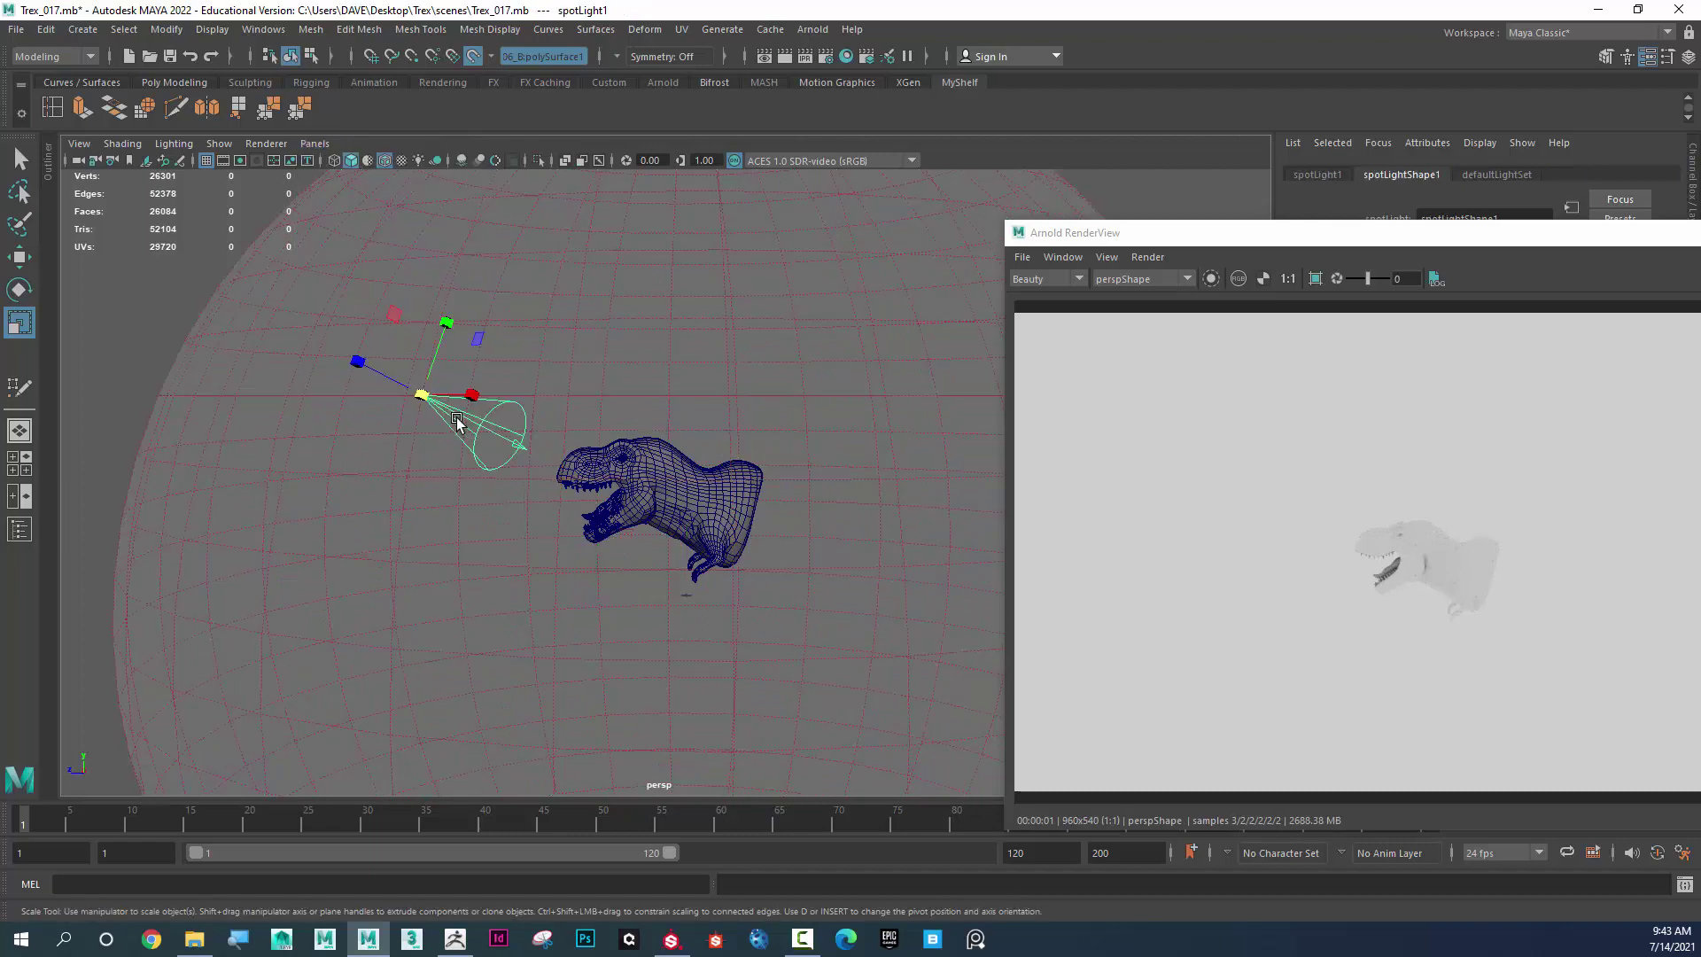
click(315, 144)
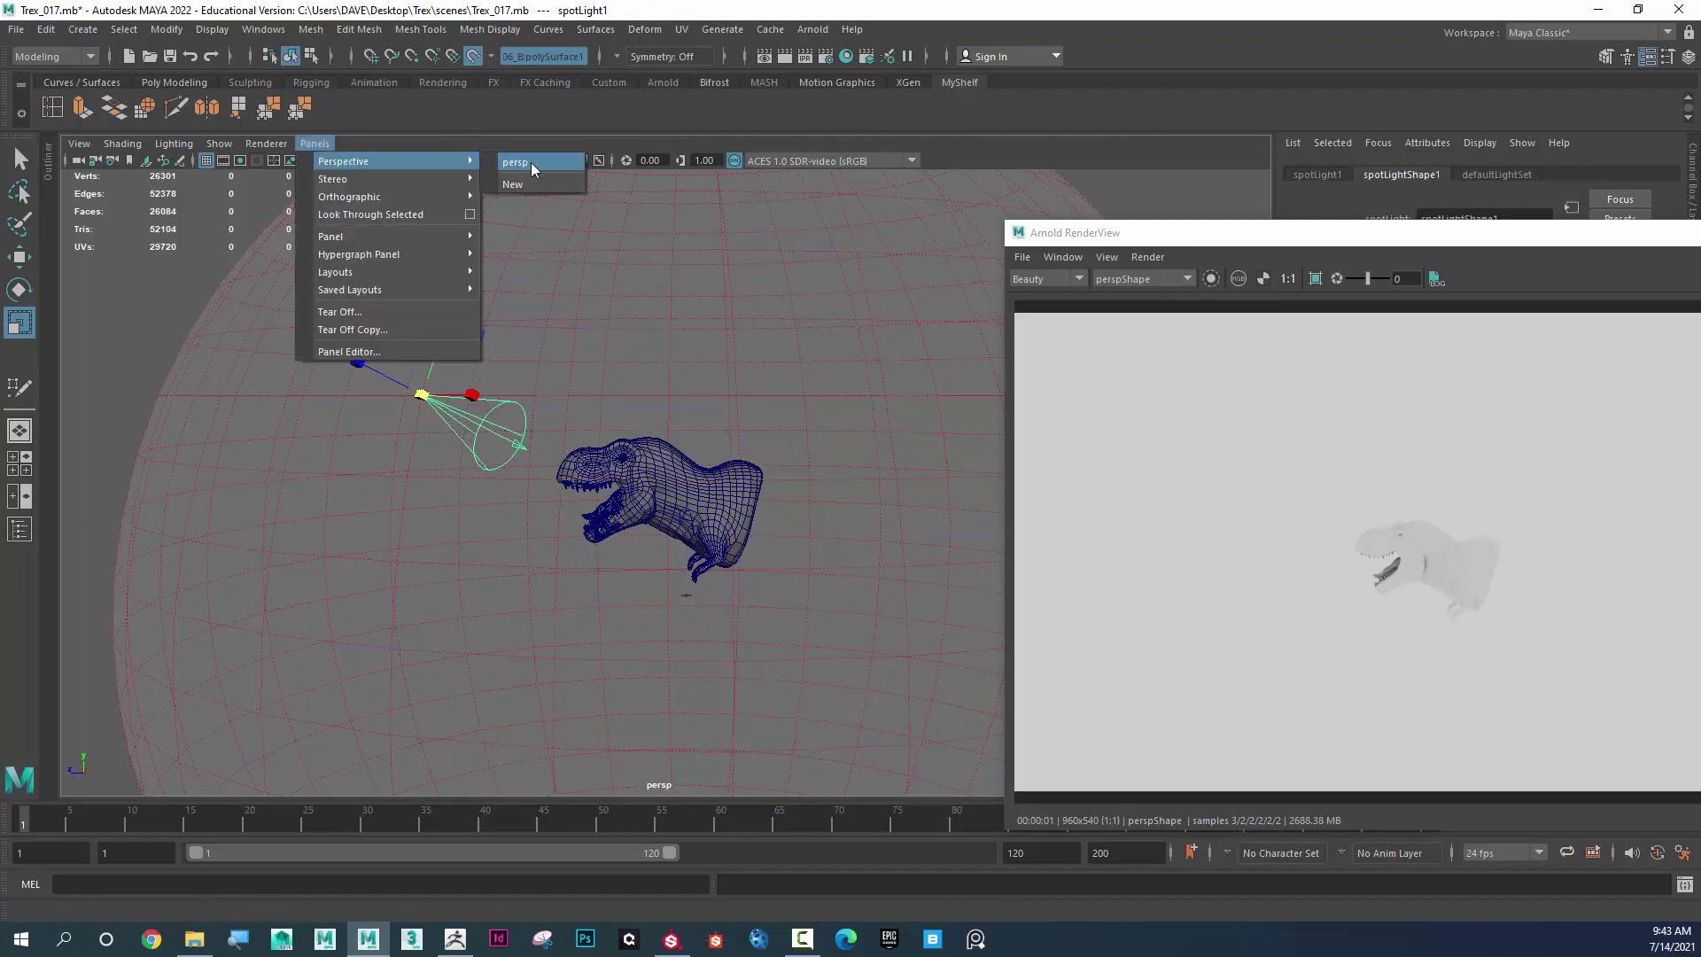
click(530, 162)
alt+drag(561, 334, 742, 471)
alt+right_drag(743, 471, 1065, 481)
alt+drag(798, 465, 679, 460)
alt+right_drag(678, 460, 731, 508)
alt+drag(731, 508, 784, 416)
Select the sky dome light and set its intensity to 0.1
click(929, 236)
drag(1268, 241, 595, 195)
double_click(1453, 378)
text(0.1)
key(Return)
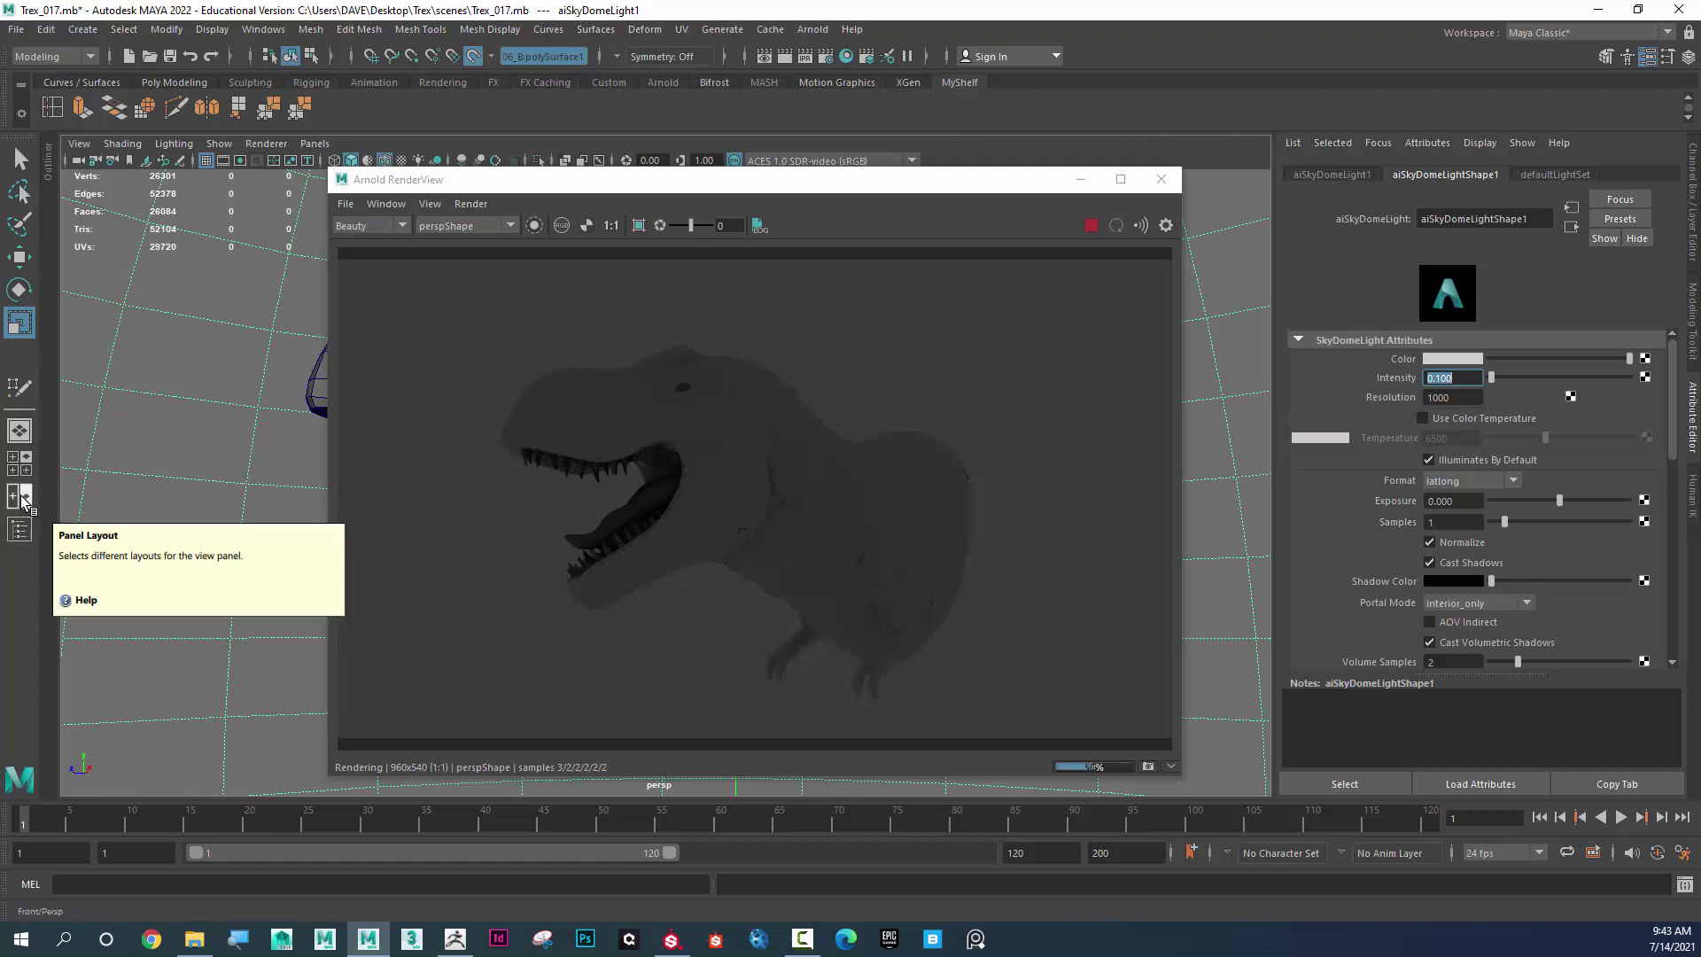
Select spotLight1 in the Outliner and raise its intensity to 100000, then to 1000000
click(27, 538)
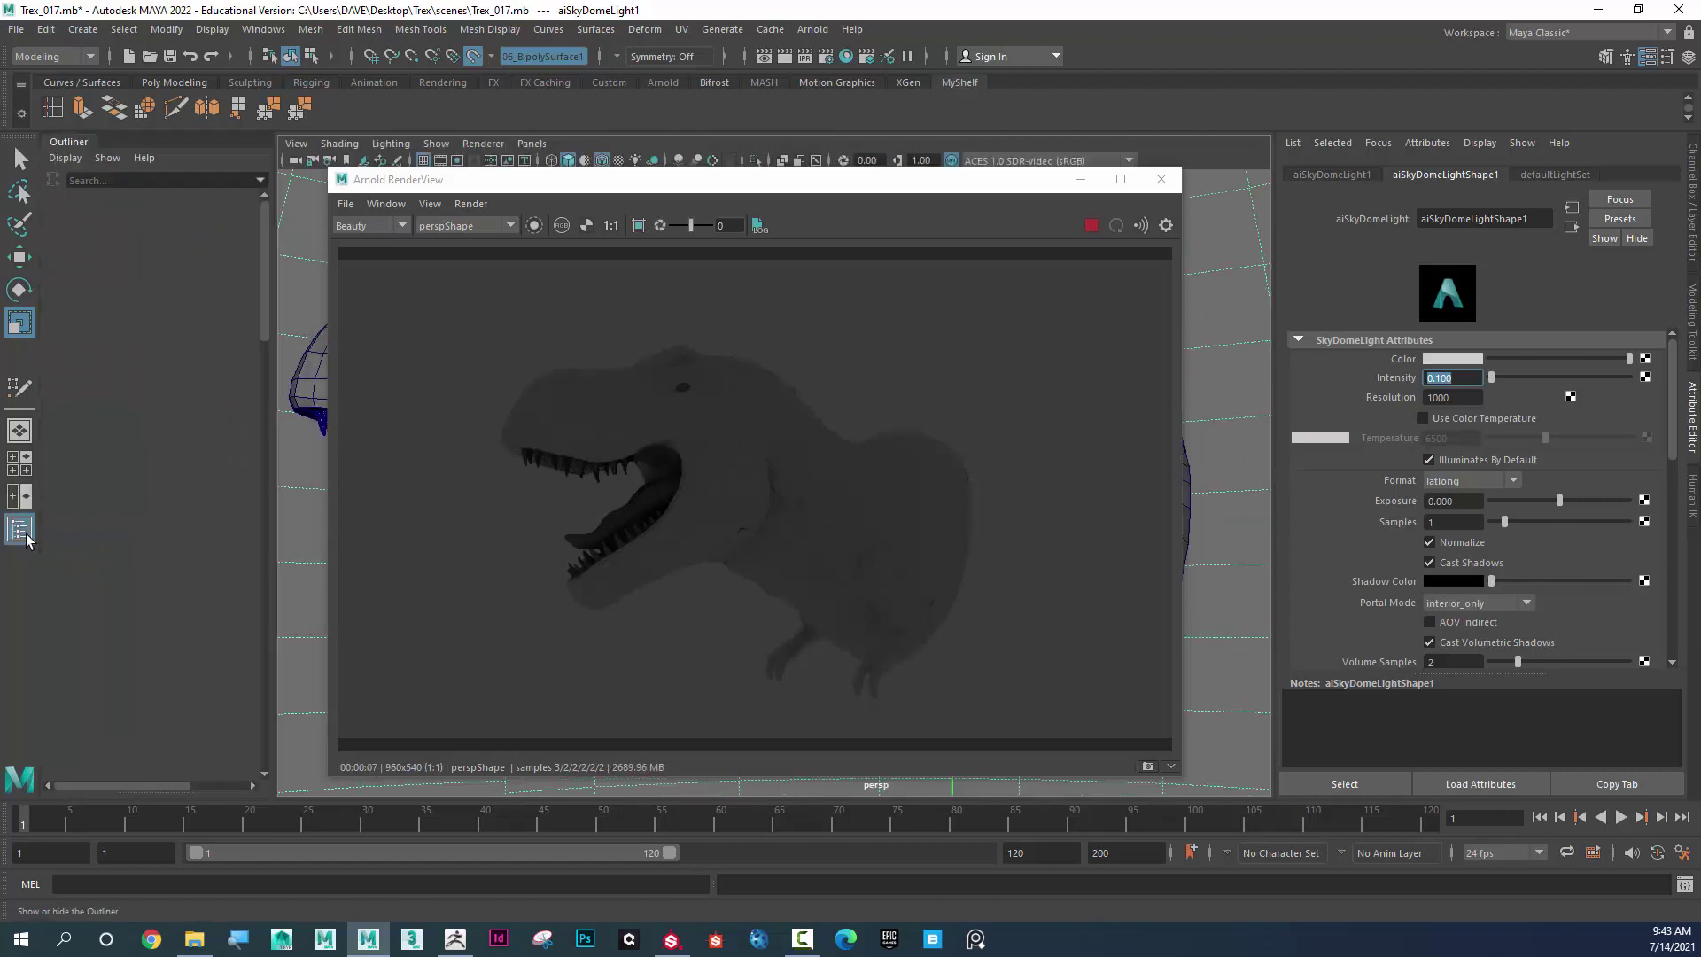
click(116, 431)
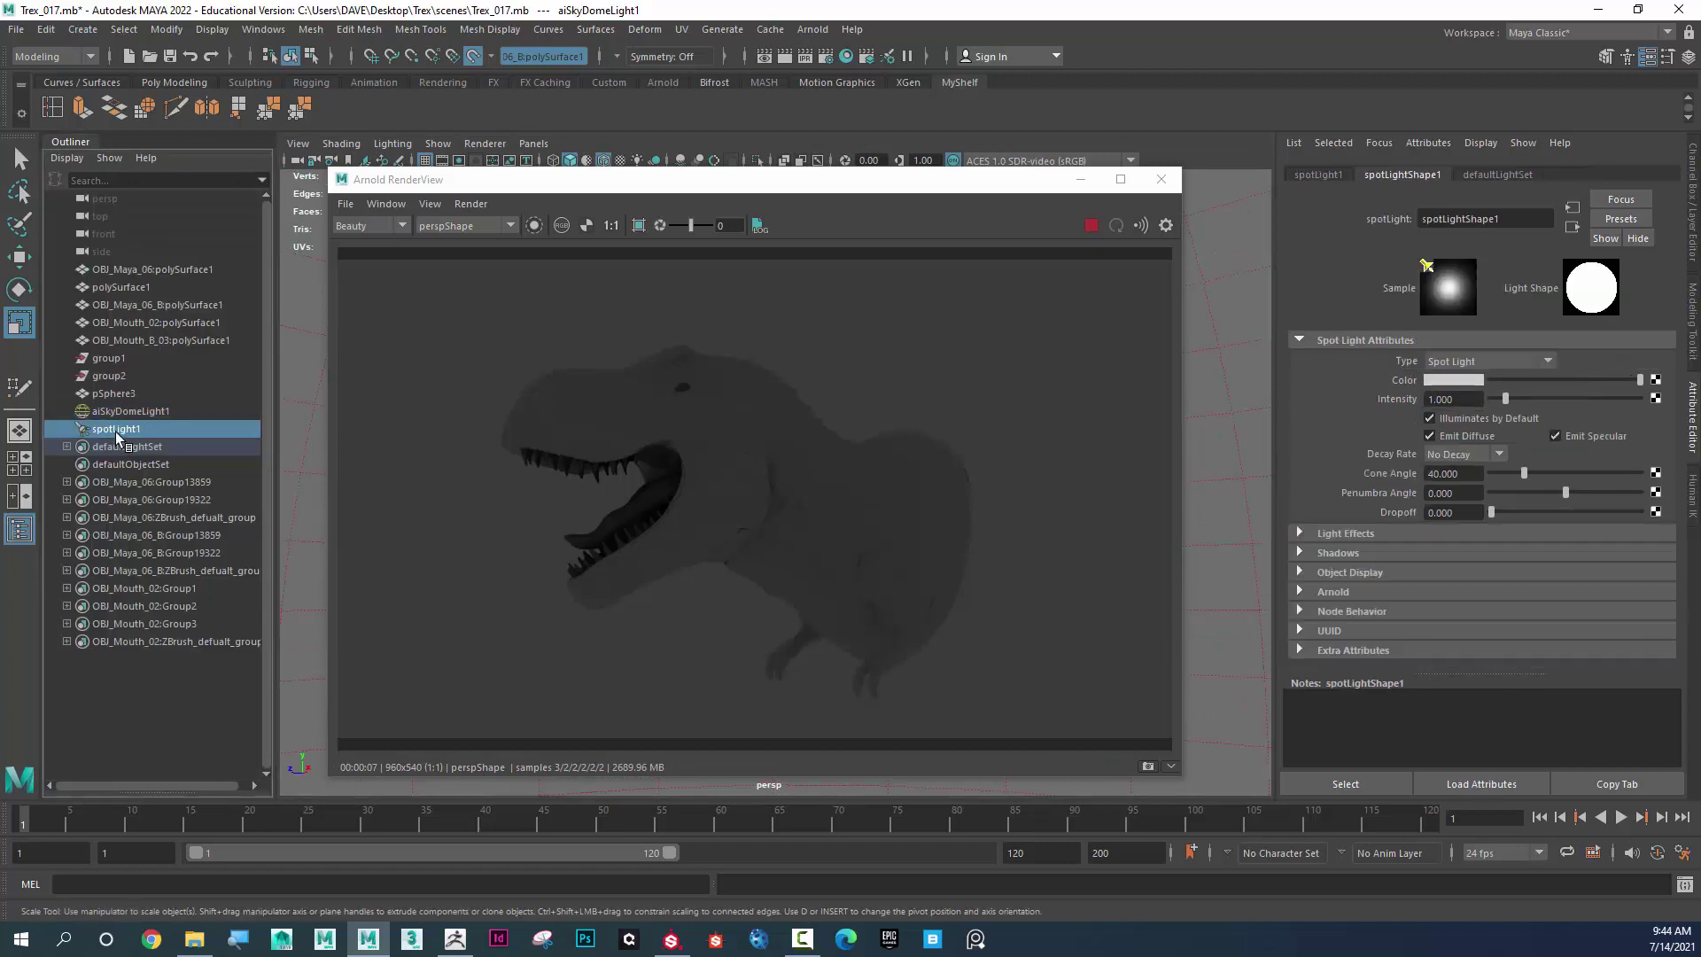
drag(1460, 400, 1396, 407)
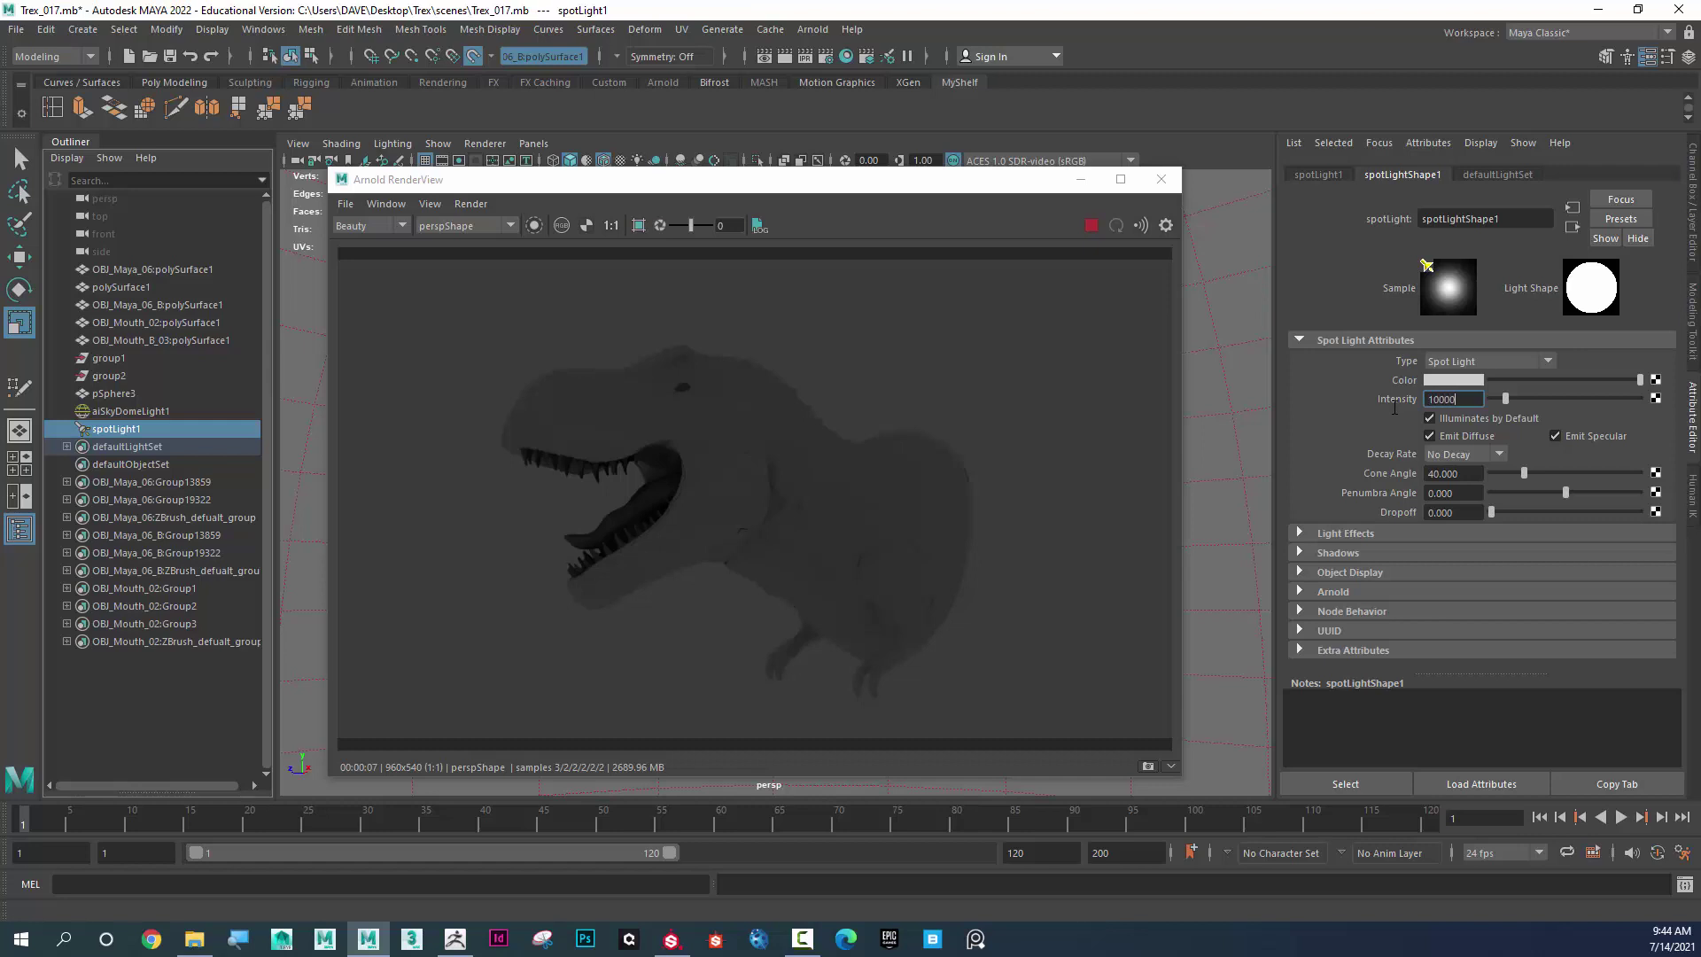
key(Return)
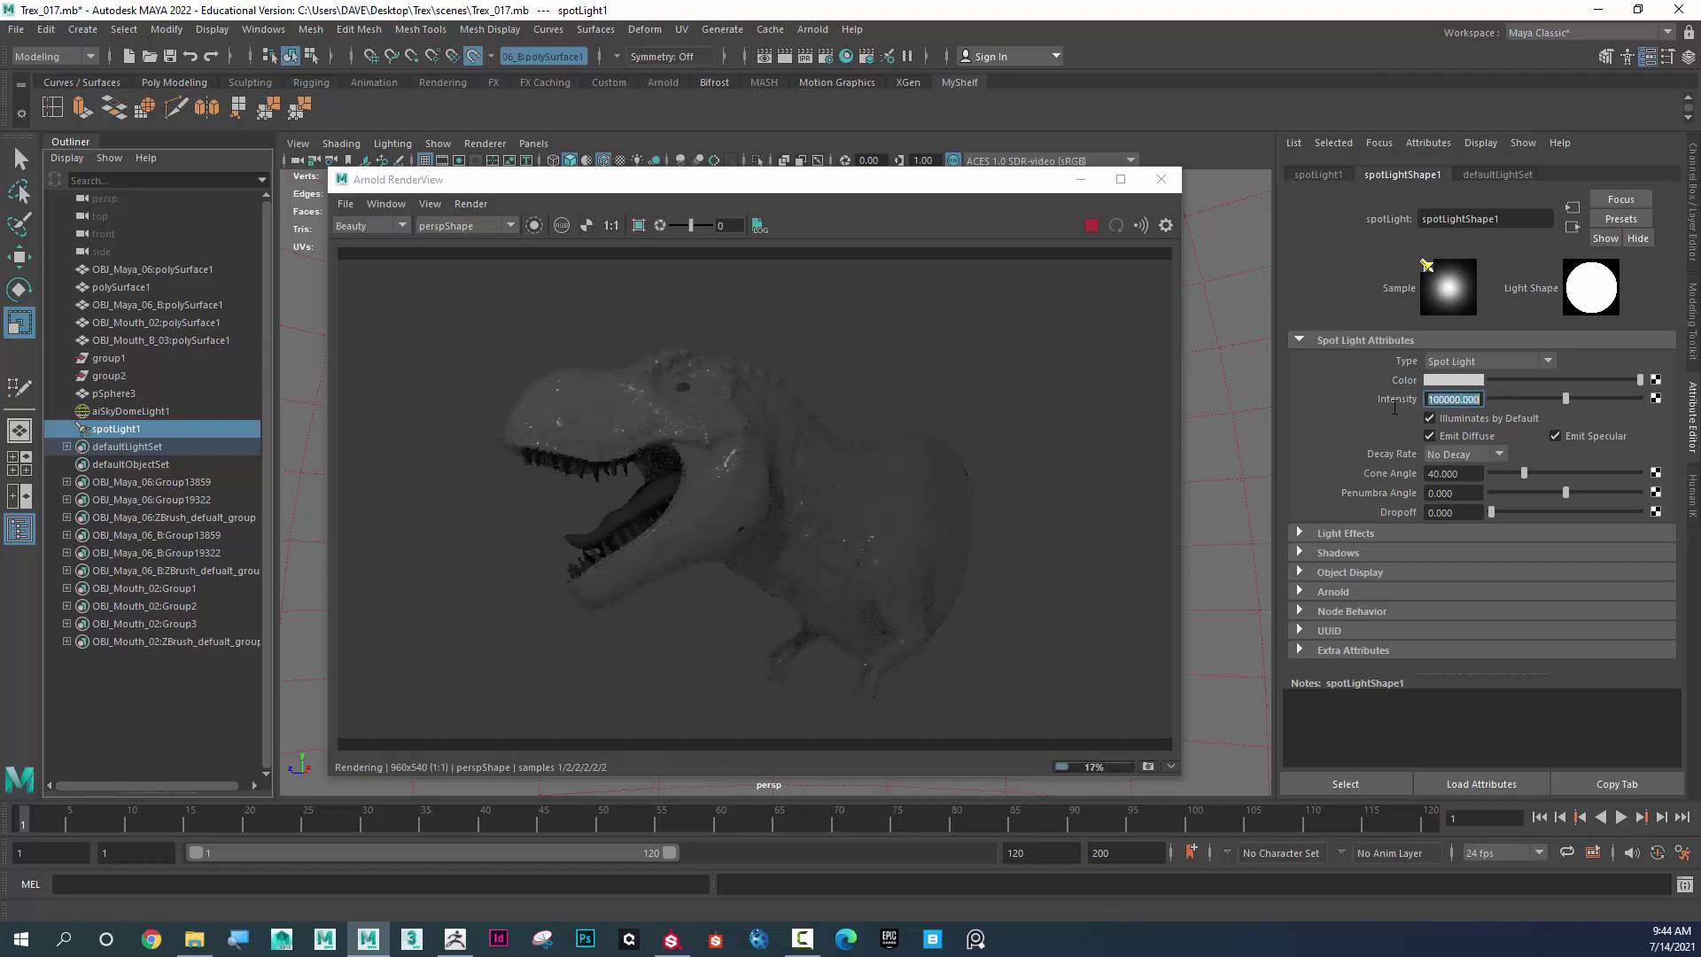
click(1448, 399)
text(0)
key(Return)
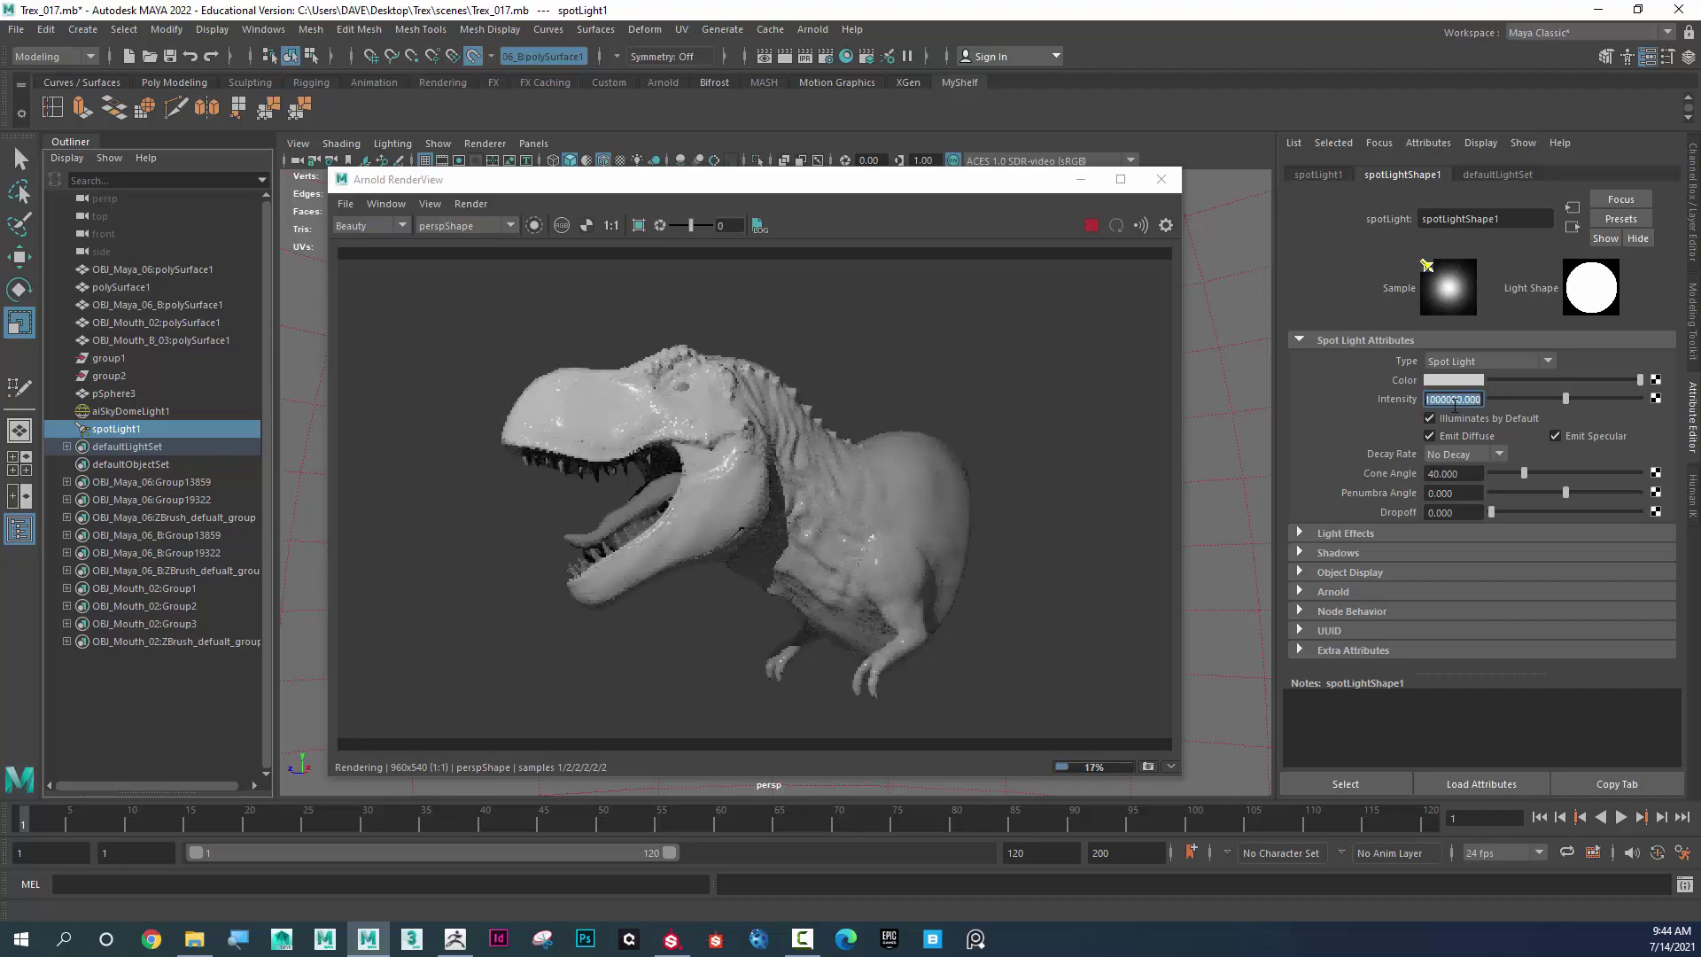
Enlarge the live render to full screen and examine the displaced T-rex skin detail from several angles and closer up
click(1122, 181)
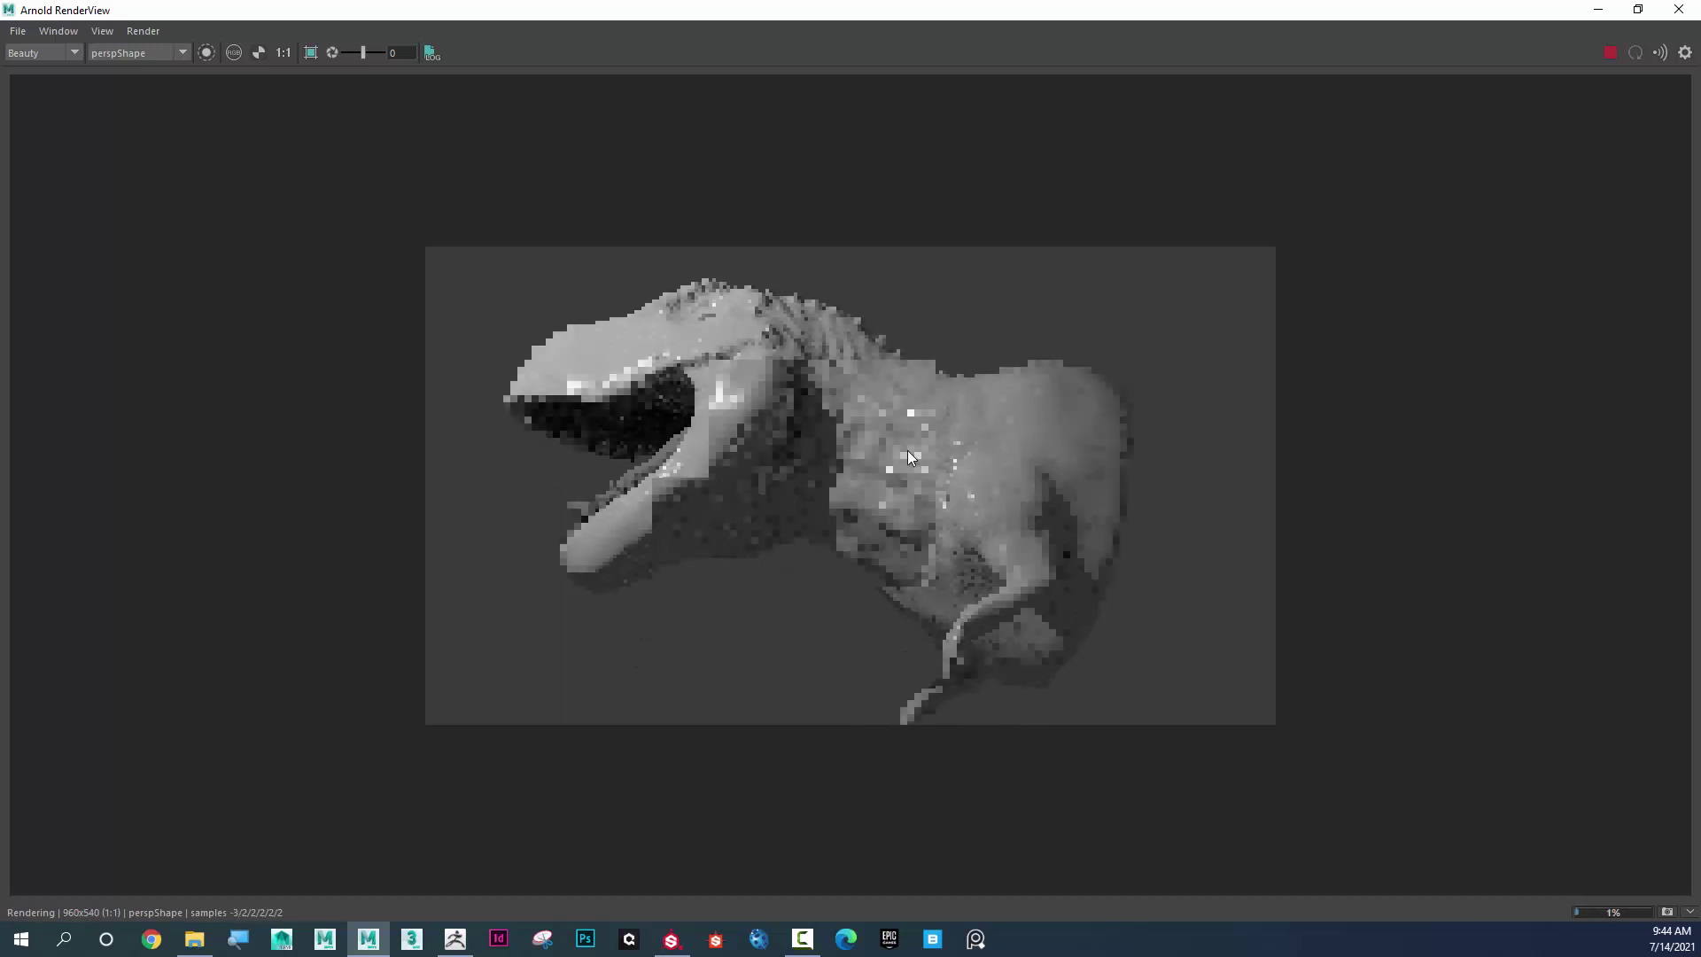
alt+drag(1062, 507, 817, 462)
alt+drag(1176, 539, 1037, 528)
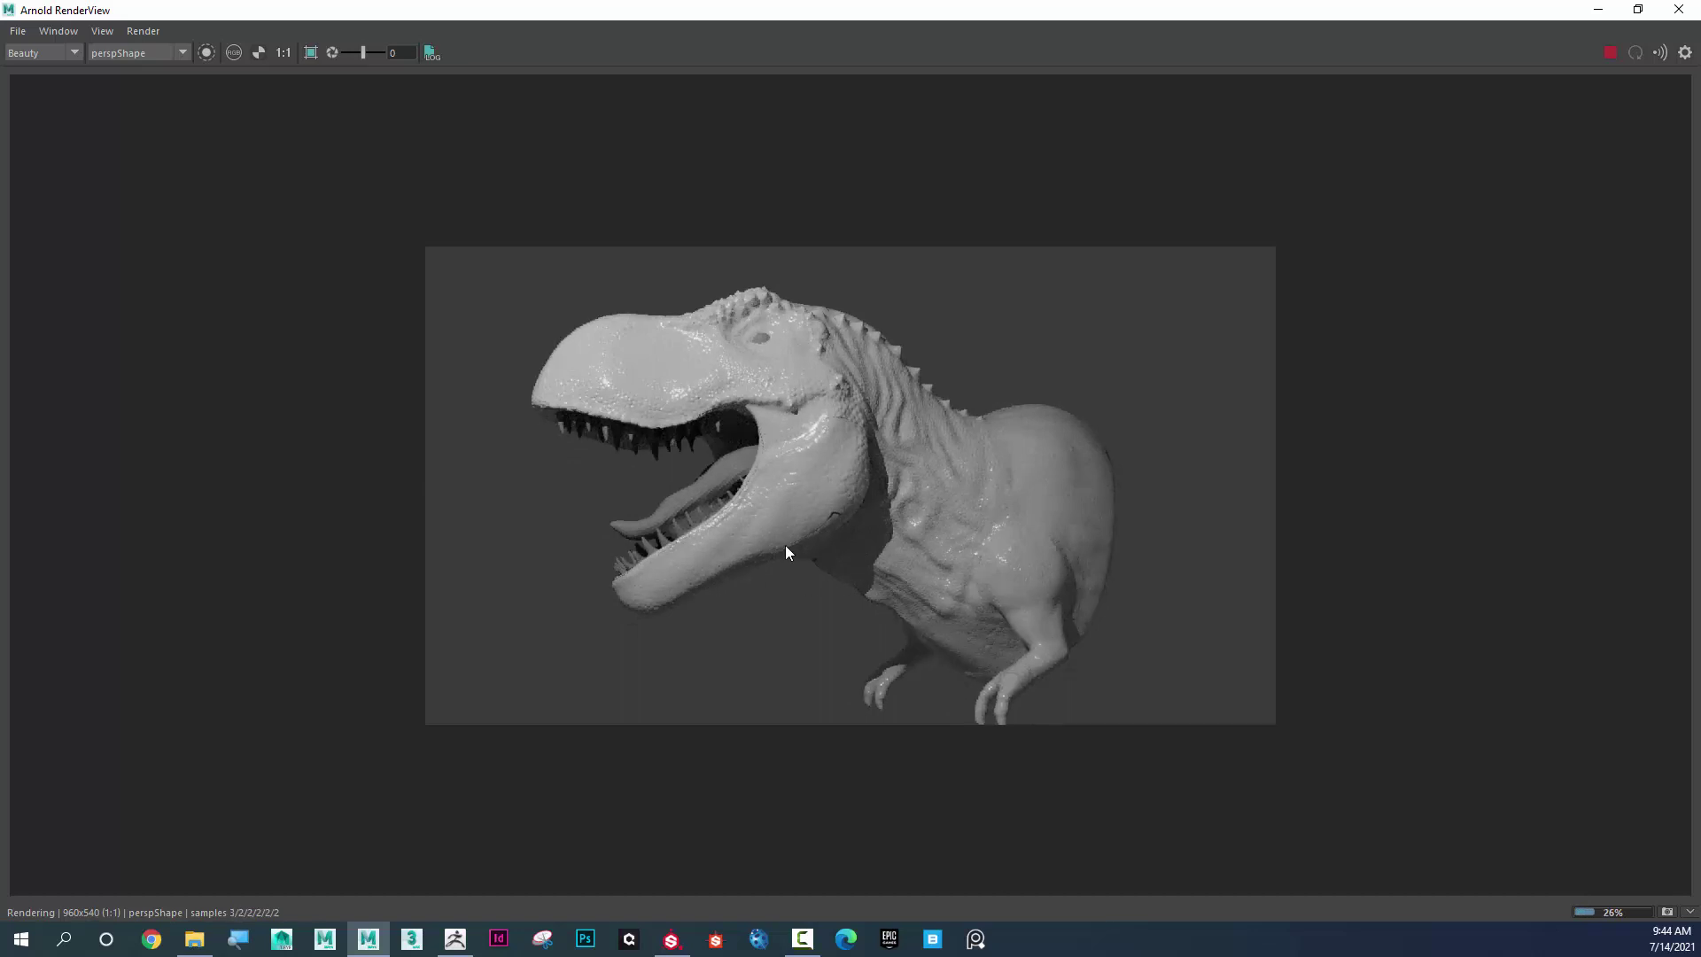
alt+right_drag(758, 487, 932, 535)
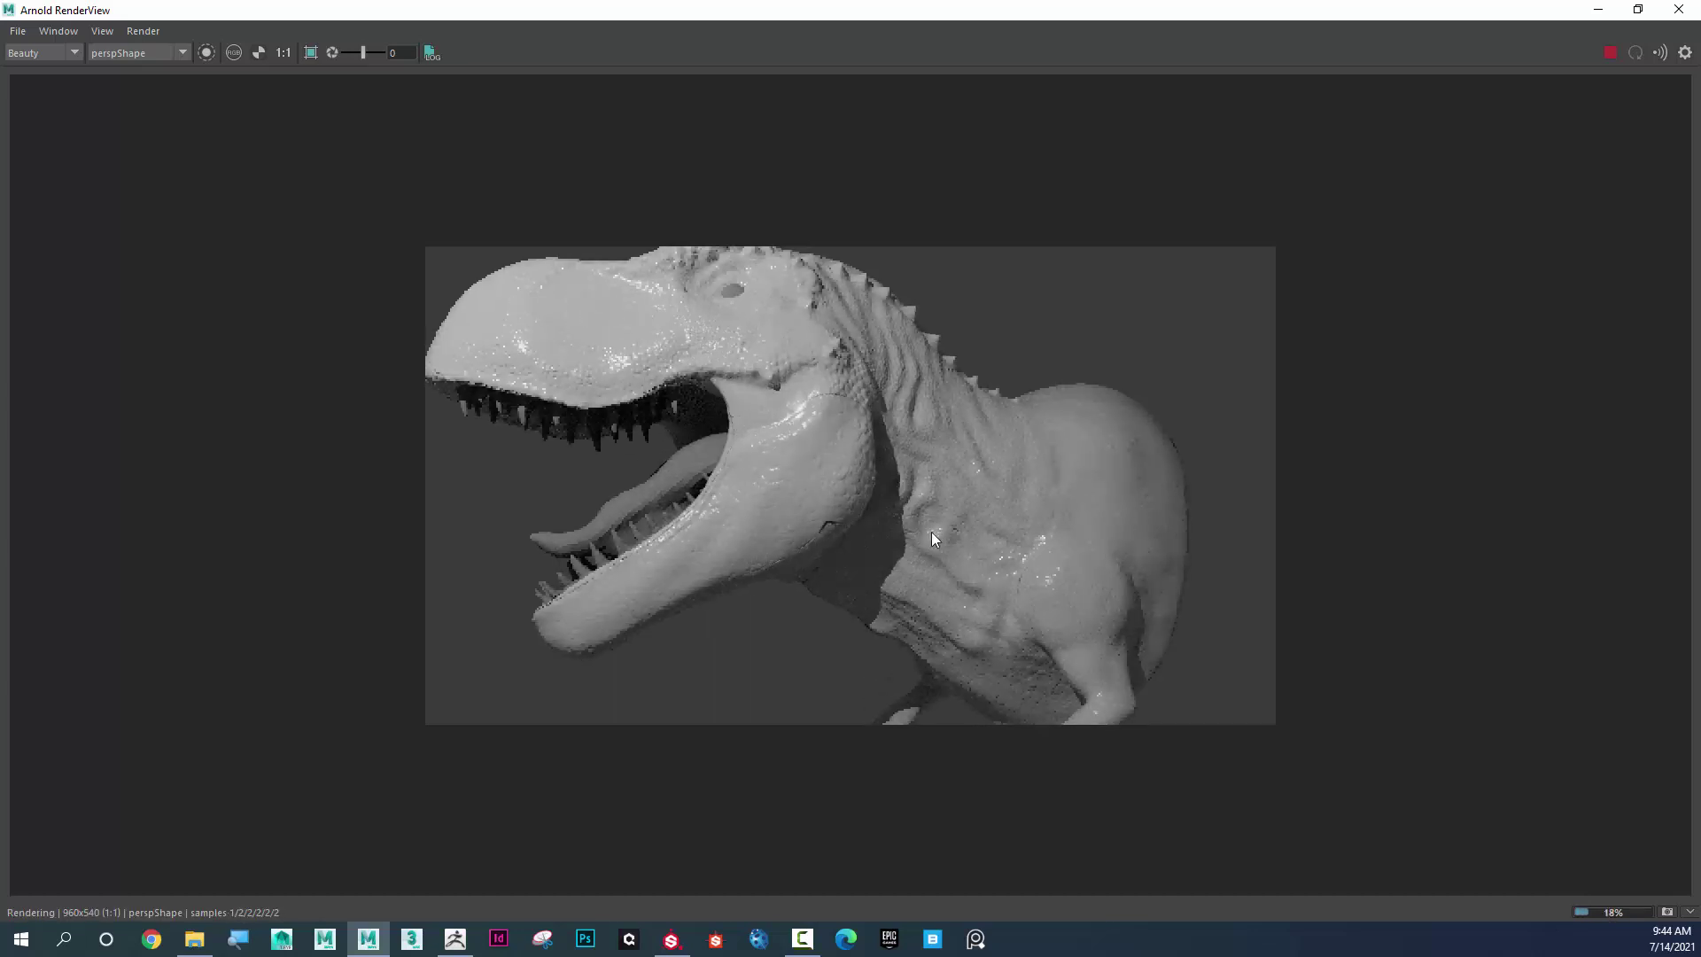
alt+drag(847, 497, 759, 448)
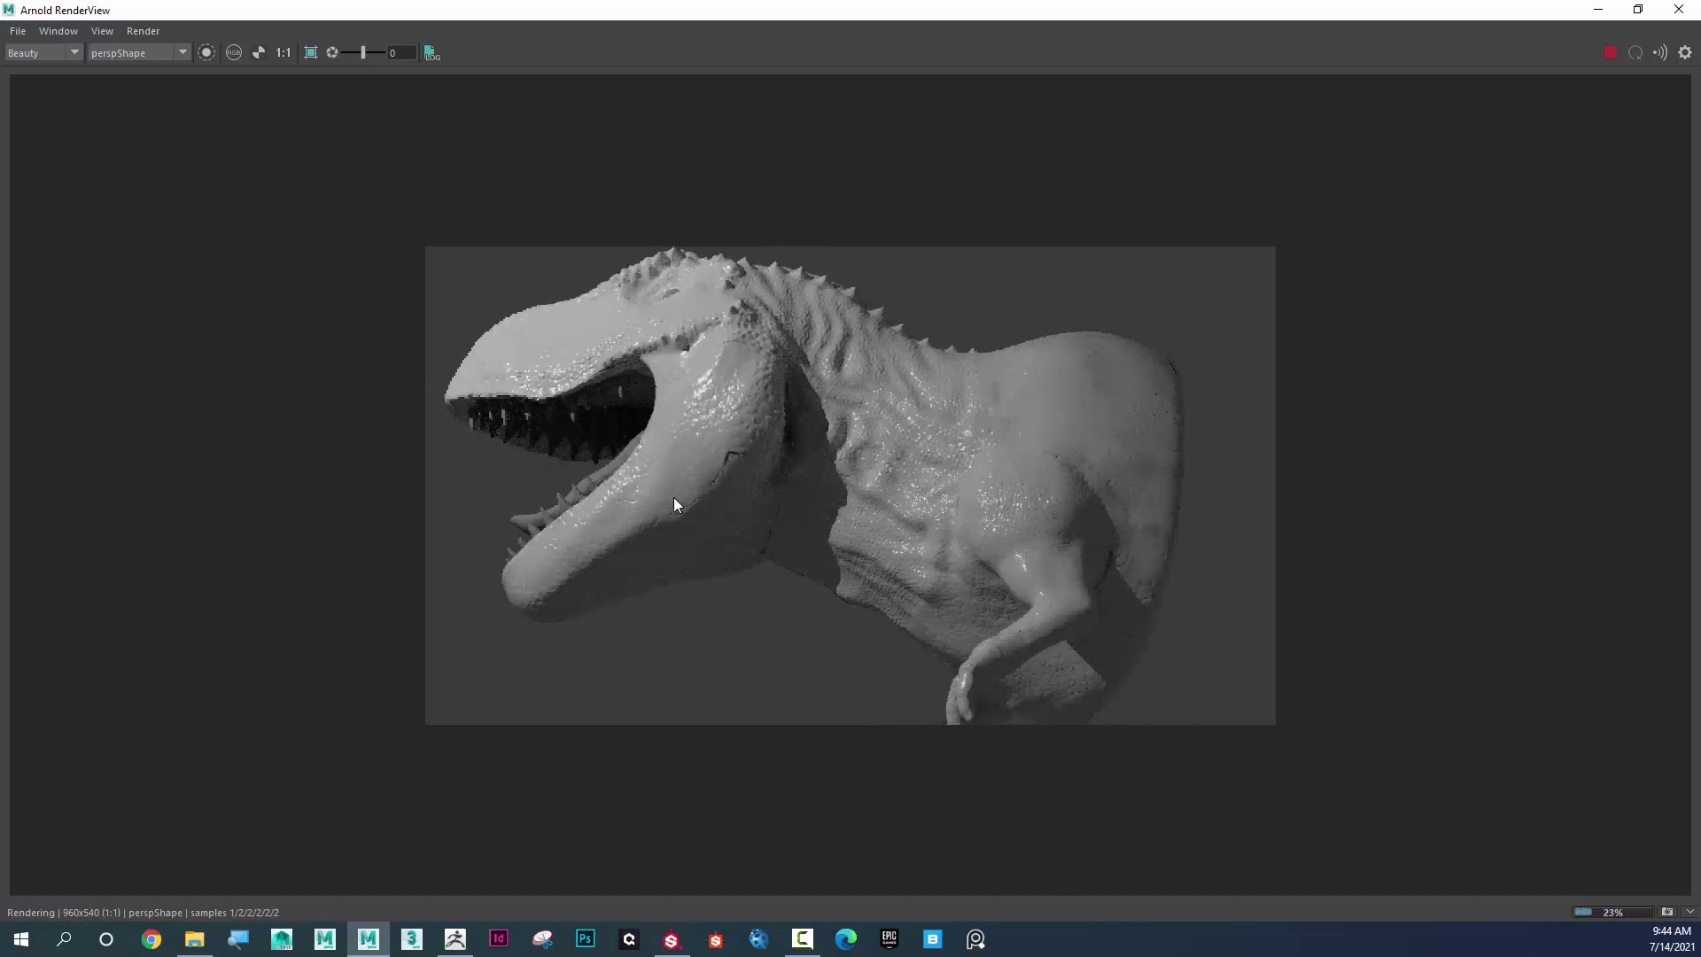